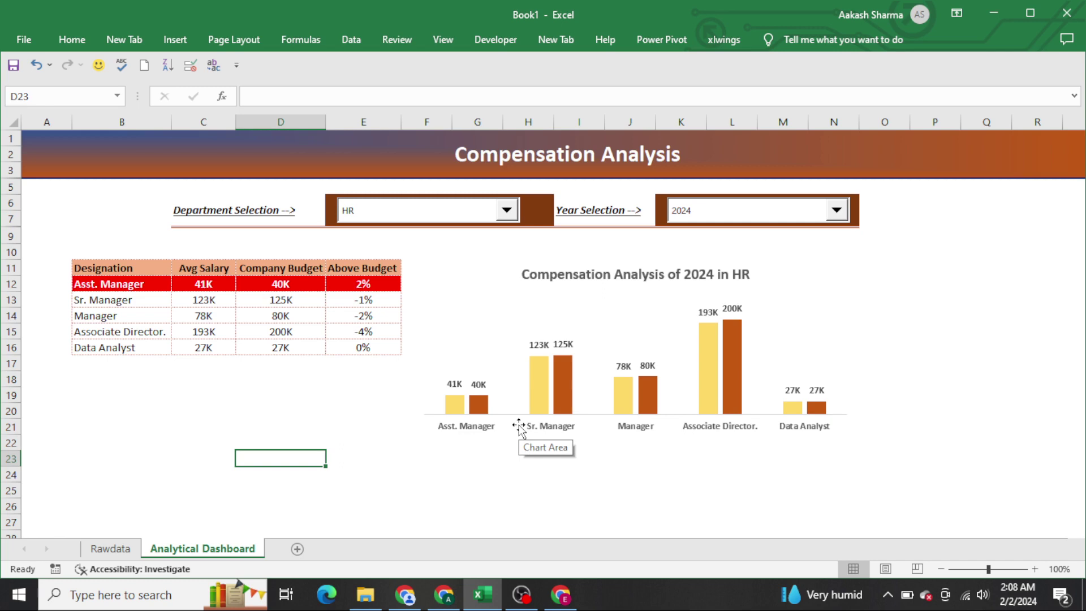
Open the Rawdata sheet and step across its columns to select the CTC values in column D.
{"action": "key", "text": "ctrl+Page_Up"}
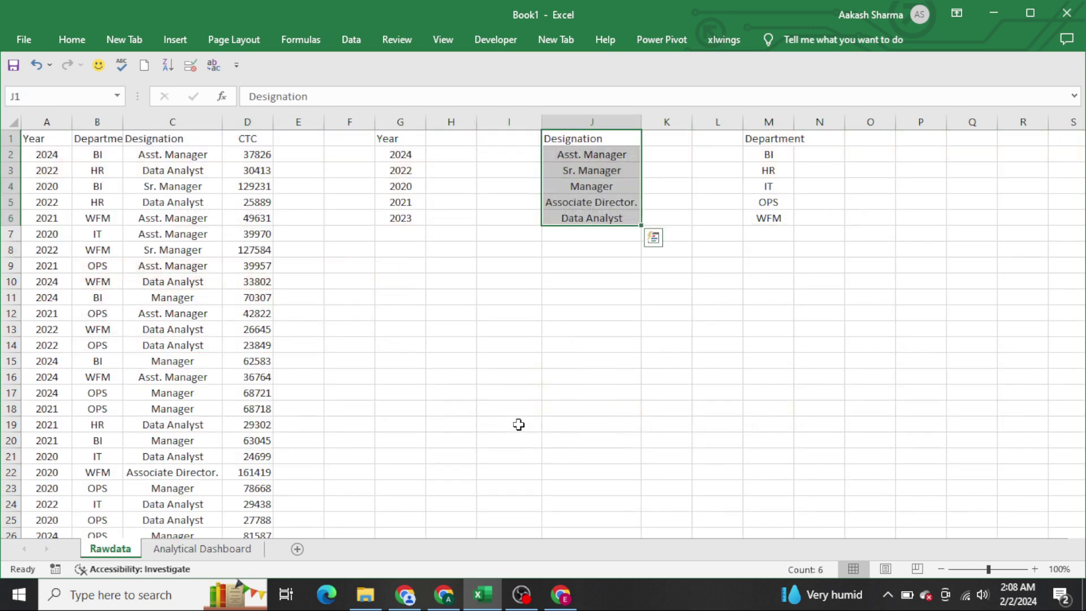
{"action": "key", "text": "ctrl+Left"}
{"action": "key", "text": "ctrl+Left"}
{"action": "key", "text": "ctrl+Left"}
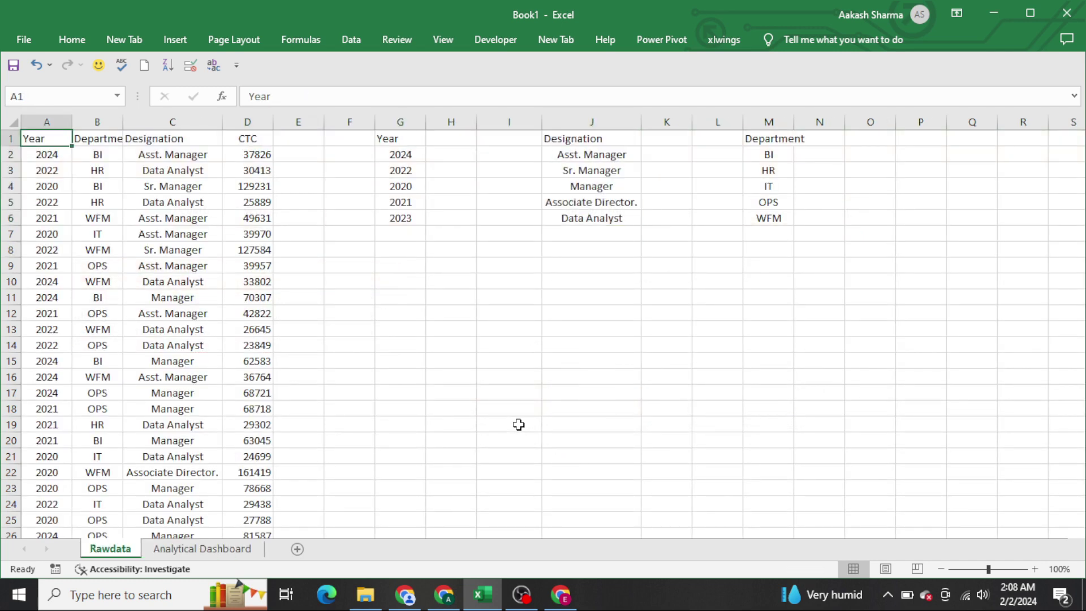
{"action": "key", "text": "ctrl+space"}
{"action": "key", "text": "Right"}
{"action": "key", "text": "ctrl+space"}
{"action": "key", "text": "Right"}
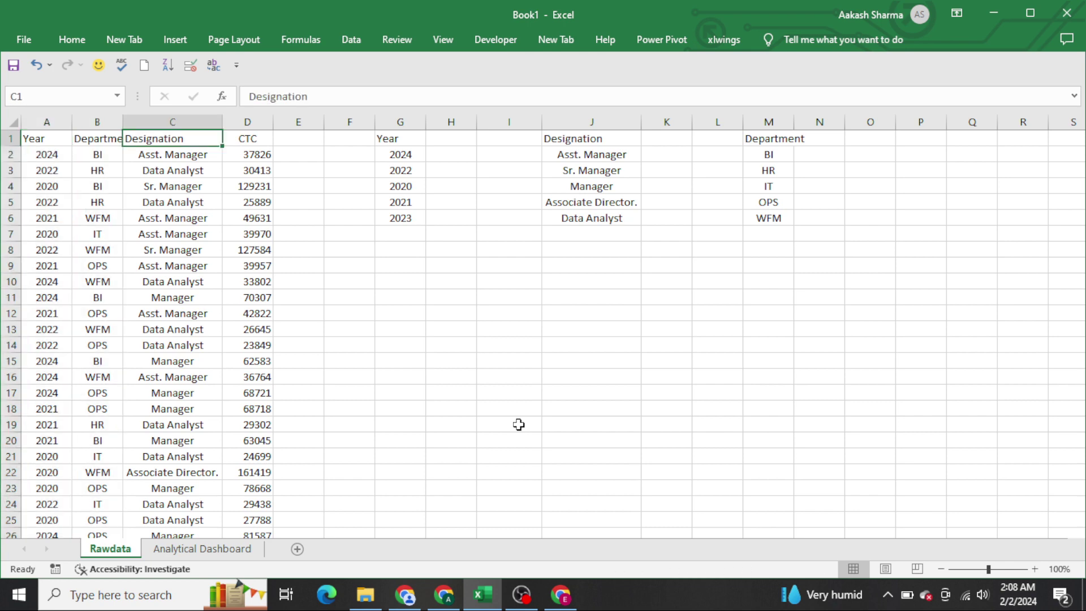
{"action": "key", "text": "ctrl+space"}
{"action": "key", "text": "Right"}
{"action": "key", "text": "ctrl+space"}
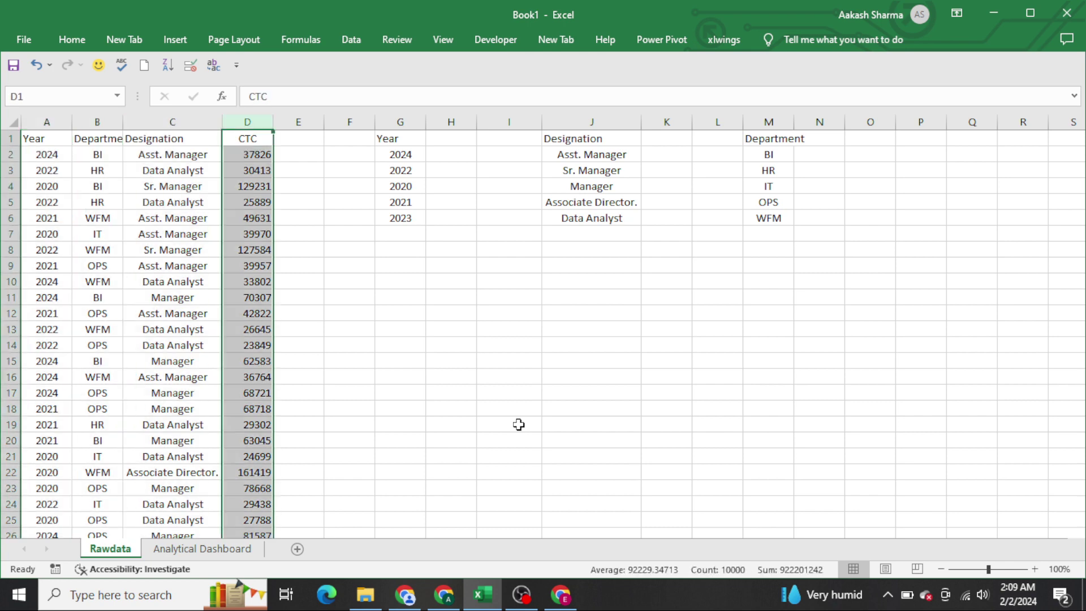
{"action": "key", "text": "ctrl+Home"}
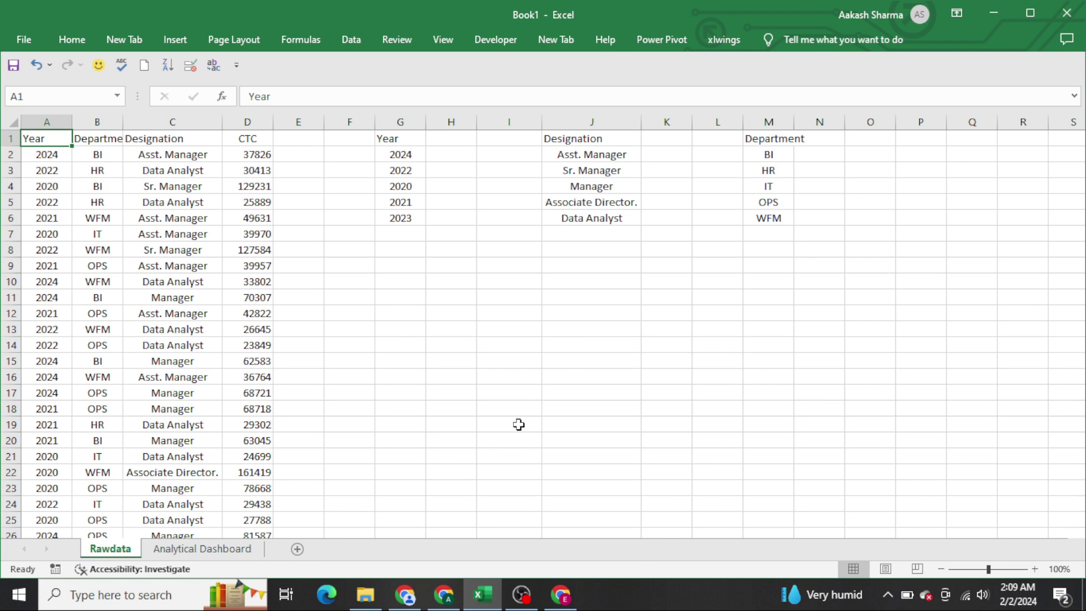
Select the Year, Department and Designation columns in turn, then the header row.
{"action": "key", "text": "ctrl+space"}
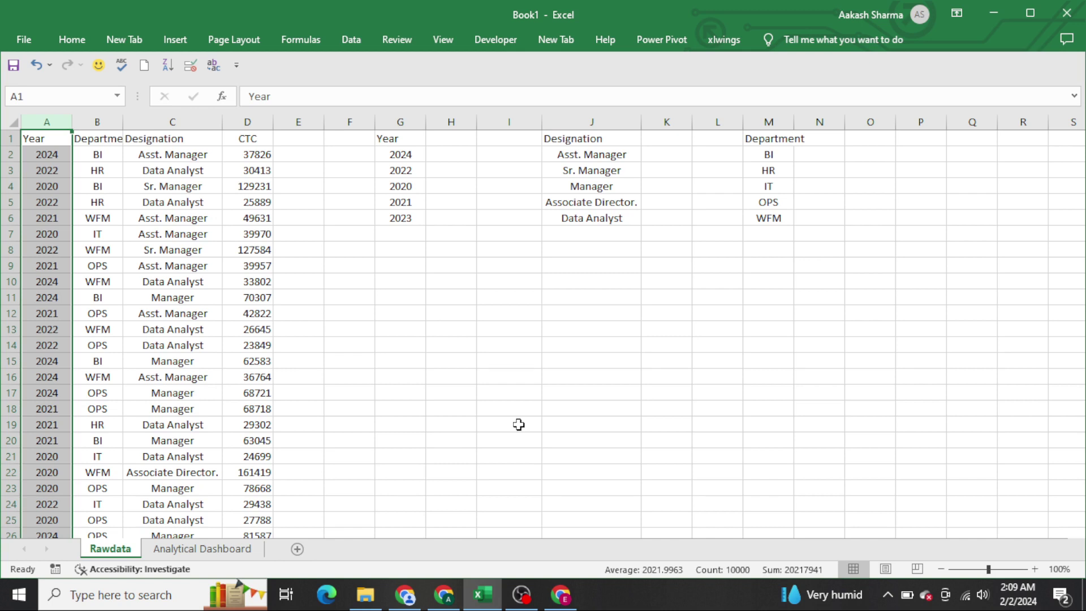
{"action": "key", "text": "Right"}
{"action": "key", "text": "ctrl+space"}
{"action": "key", "text": "Right"}
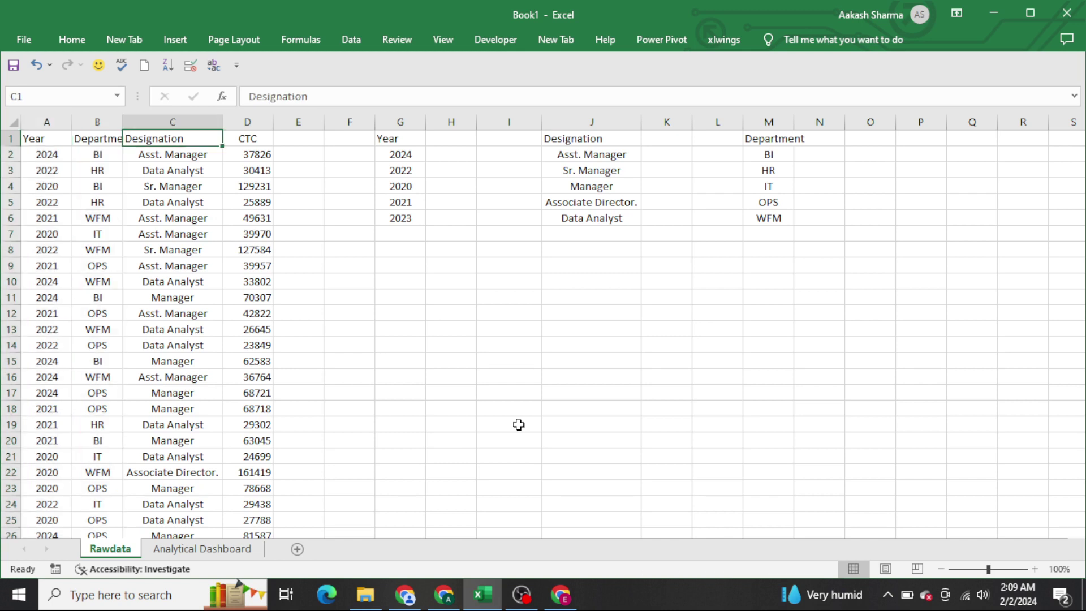
{"action": "key", "text": "ctrl+space"}
{"action": "key", "text": "Left"}
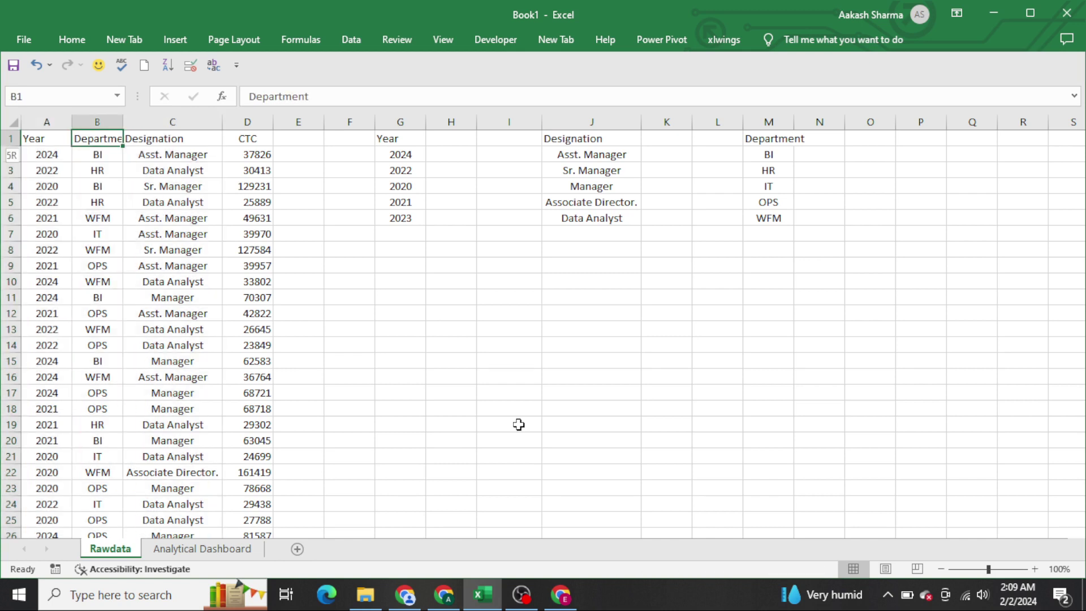
{"action": "key", "text": "shift+space"}
Turn on header filters and filter the Department column to HR only.
{"action": "key", "text": "ctrl+shift+l"}
{"action": "key", "text": "Down"}
{"action": "key", "text": "Up"}
{"action": "key", "text": "alt+Down"}
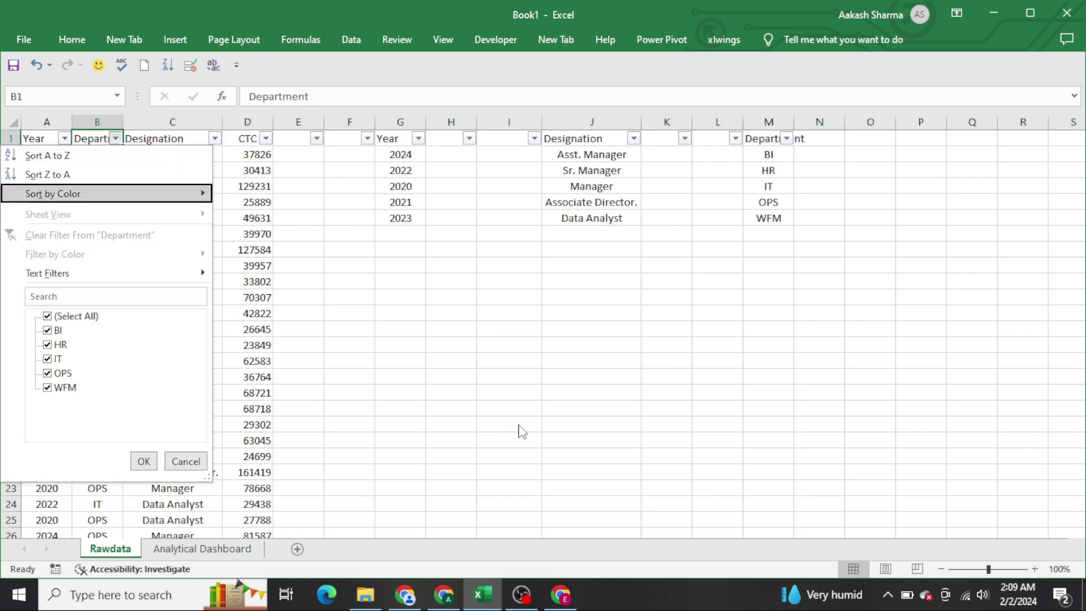
{"action": "key", "text": "Tab"}
{"action": "key", "text": "space"}
{"action": "key", "text": "Down"}
{"action": "key", "text": "Down"}
{"action": "key", "text": "space"}
{"action": "key", "text": "Return"}
Review the HR records, then remove the filters and return to the Analytical Dashboard sheet.
{"action": "key", "text": "Right"}
{"action": "key", "text": "alt+Down"}
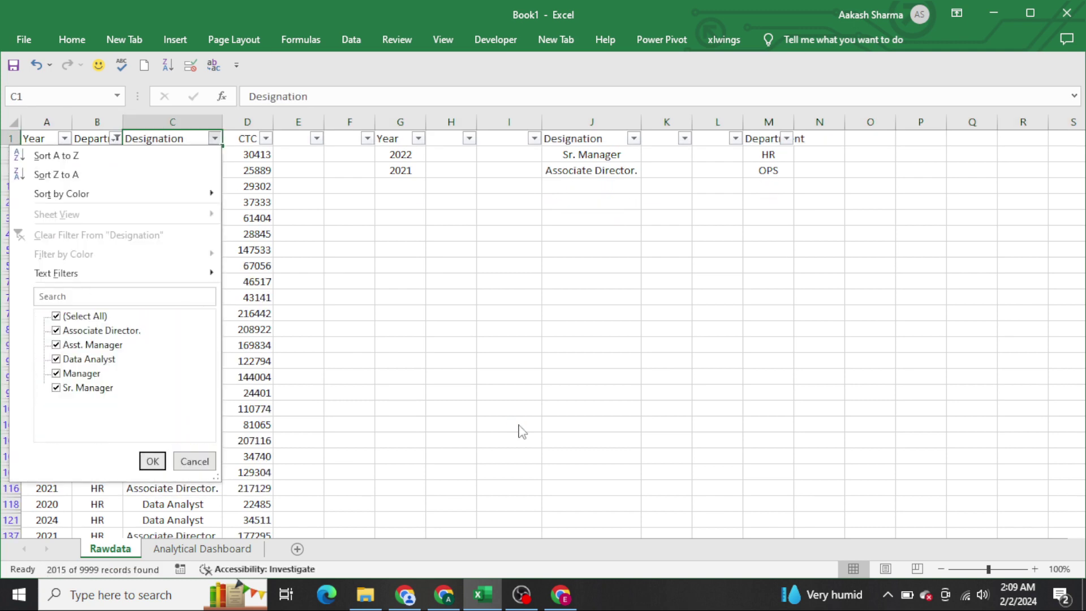
{"action": "key", "text": "Down"}
{"action": "key", "text": "Down"}
{"action": "key", "text": "Down"}
{"action": "key", "text": "Tab"}
{"action": "key", "text": "Escape"}
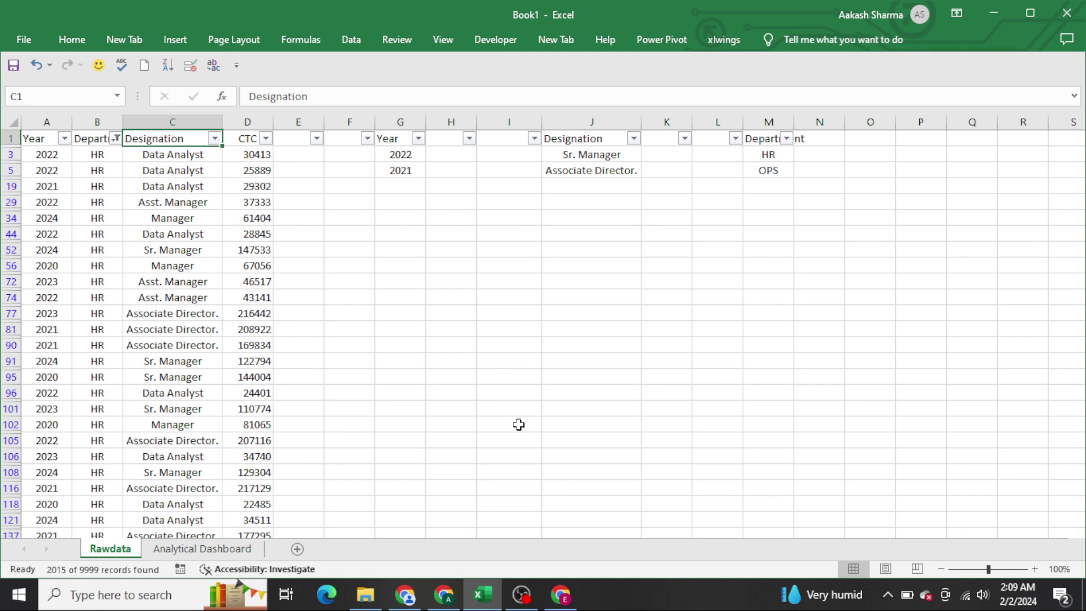
{"action": "key", "text": "Down"}
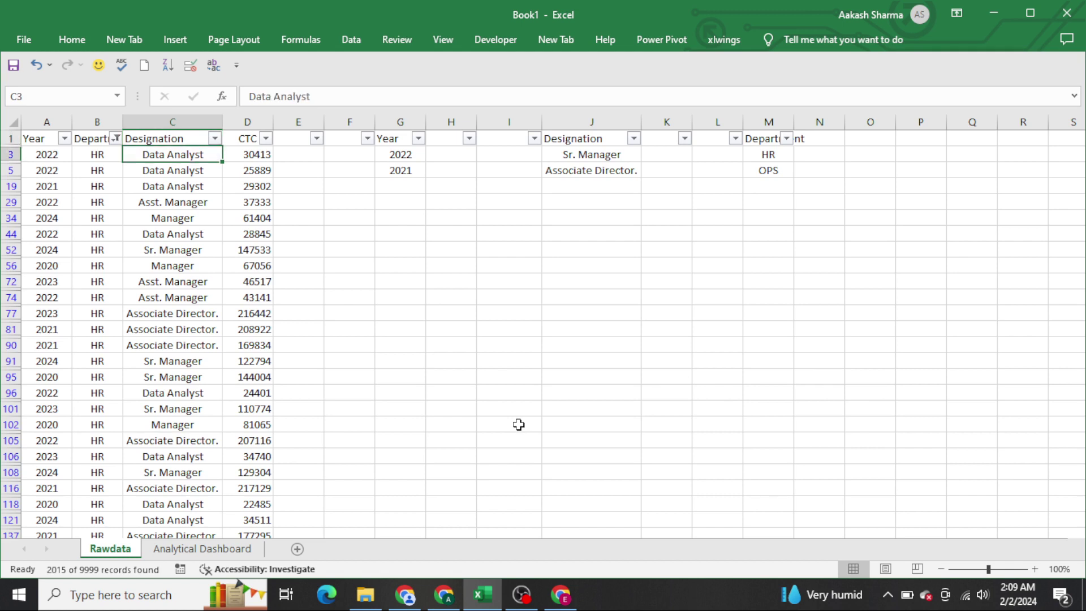
{"action": "key", "text": "Left"}
{"action": "key", "text": "Up"}
{"action": "key", "text": "Left"}
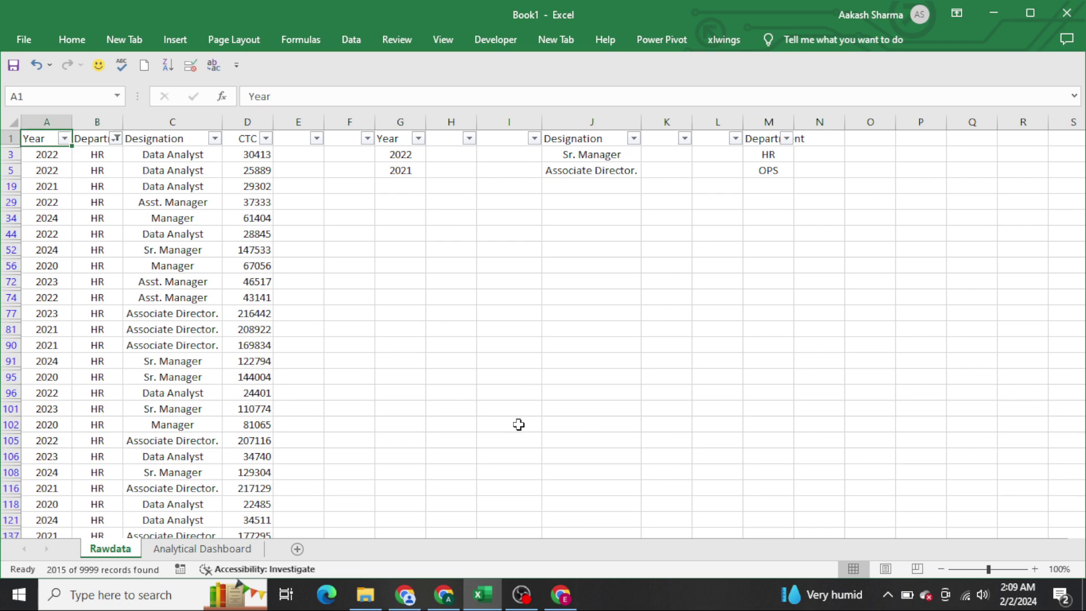
{"action": "key", "text": "ctrl+shift+l"}
{"action": "key", "text": "ctrl+Page_Down"}
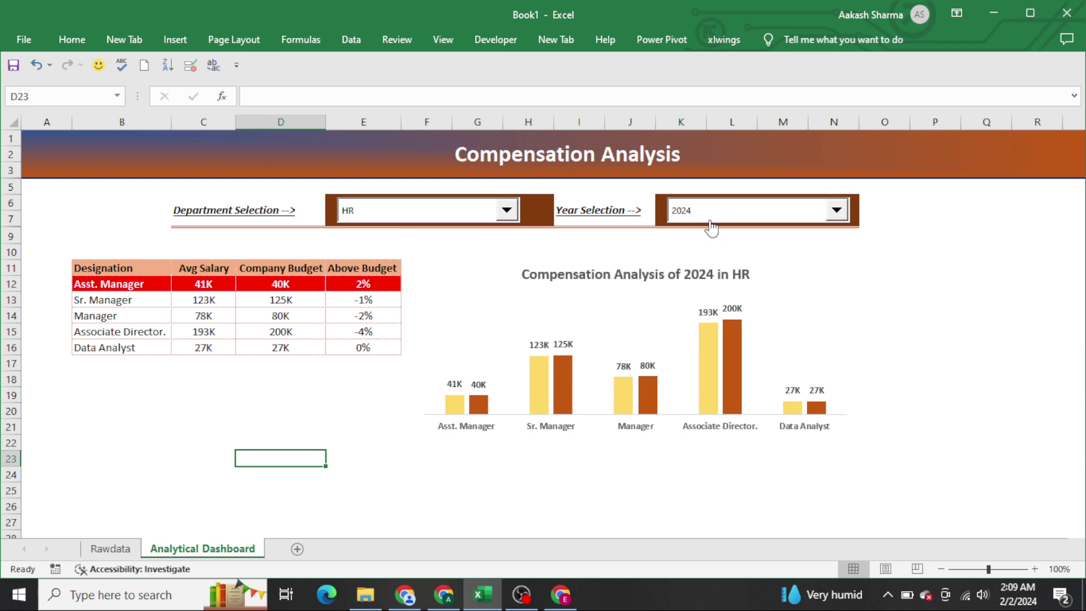
{"action": "left_click", "coordinate": [111, 281]}
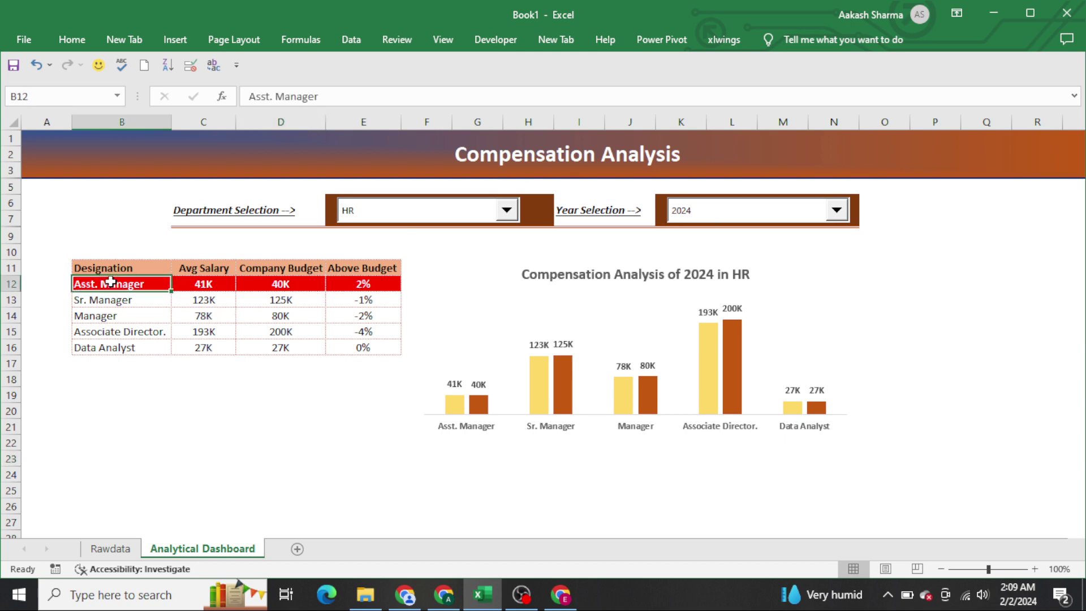
{"action": "left_click_drag", "start_coordinate": [111, 282], "coordinate": [114, 347]}
{"action": "left_click_drag", "start_coordinate": [199, 284], "coordinate": [202, 355]}
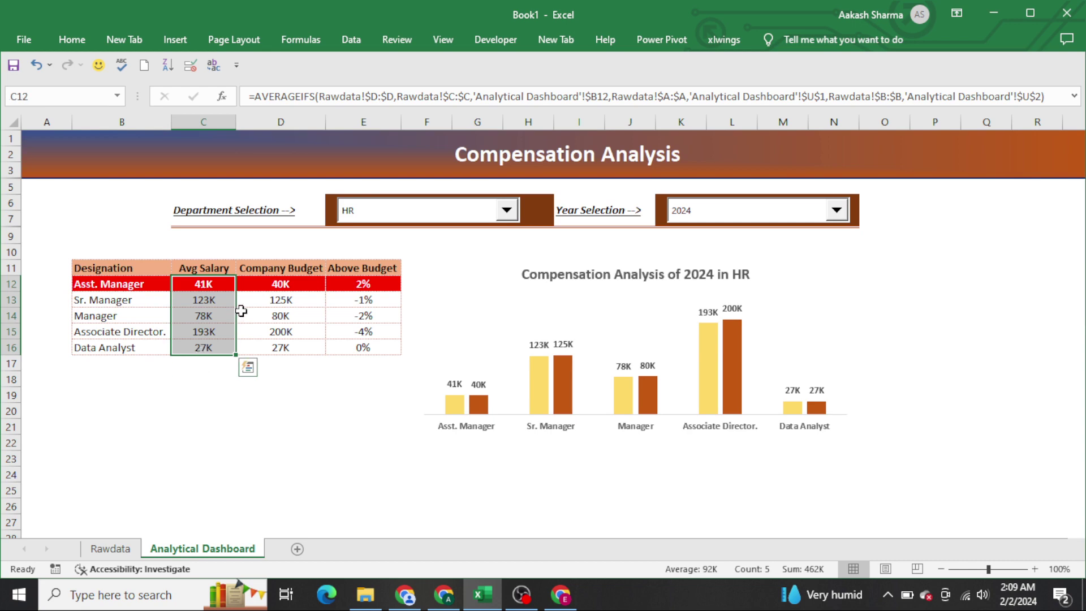
{"action": "left_click", "coordinate": [216, 287]}
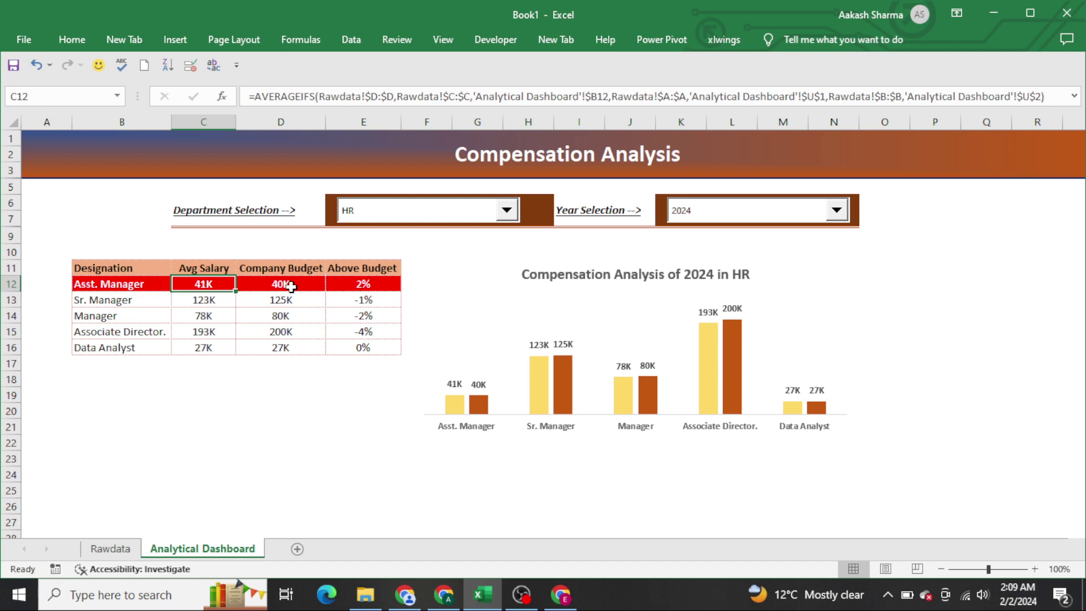
{"action": "left_click", "coordinate": [319, 283]}
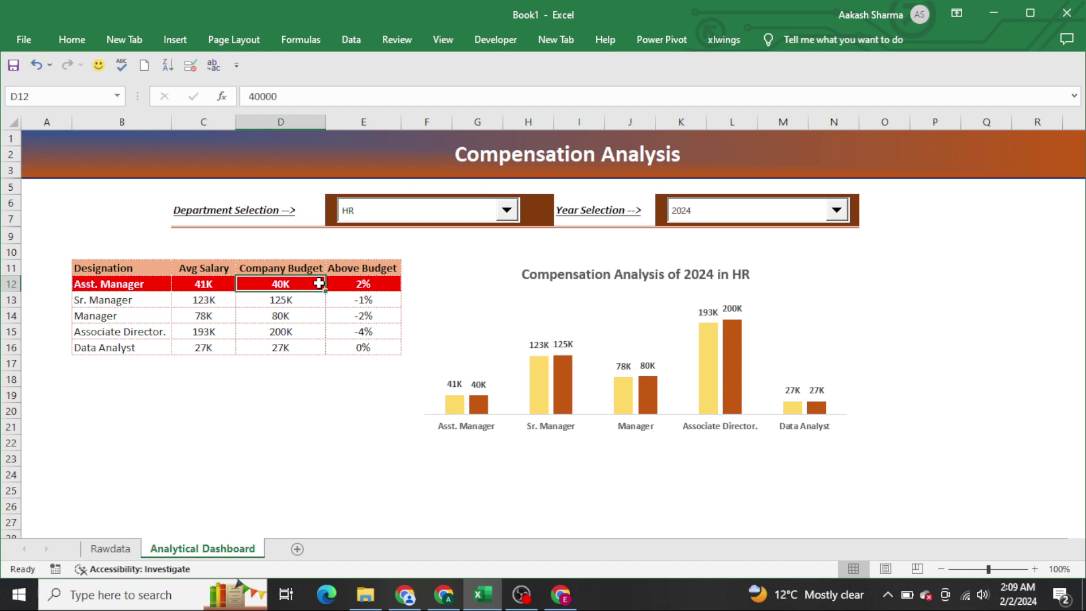
{"action": "left_click", "coordinate": [379, 286]}
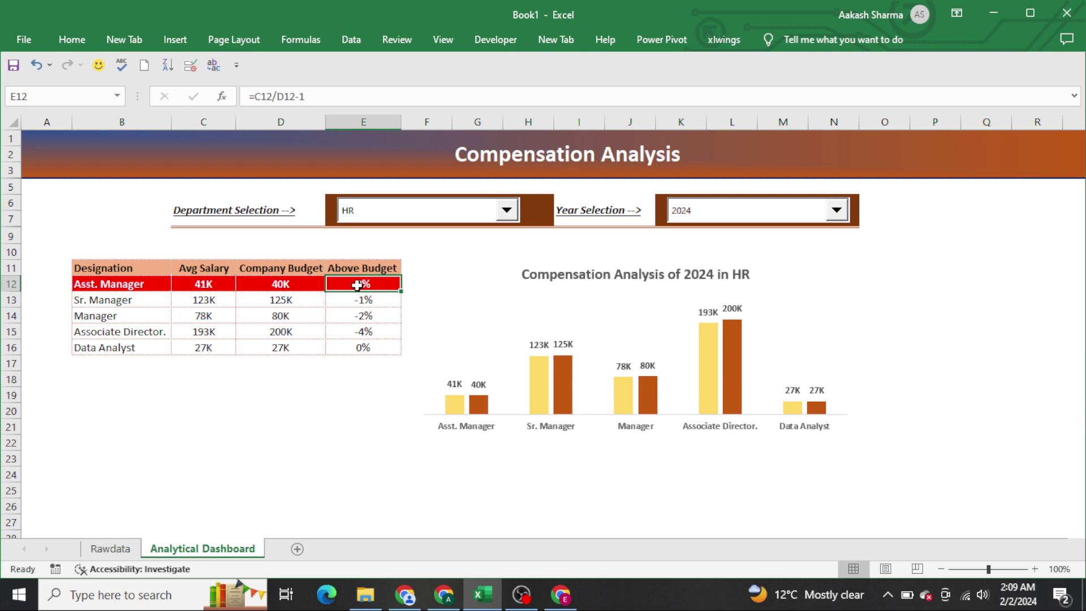
{"action": "left_click_drag", "start_coordinate": [357, 285], "coordinate": [156, 286]}
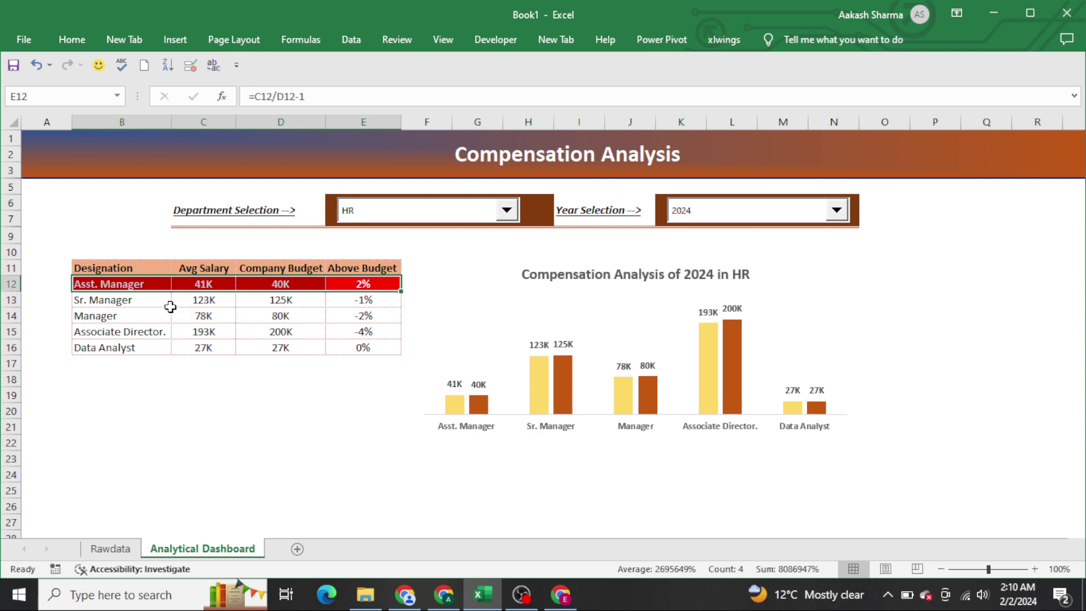
{"action": "left_click", "coordinate": [200, 301]}
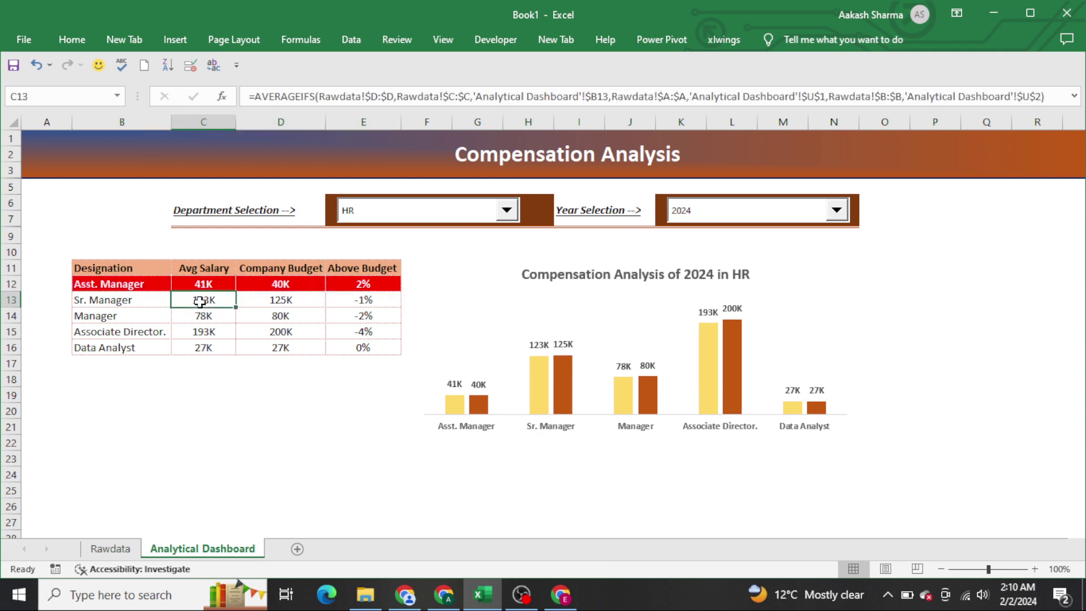
{"action": "left_click", "coordinate": [279, 304]}
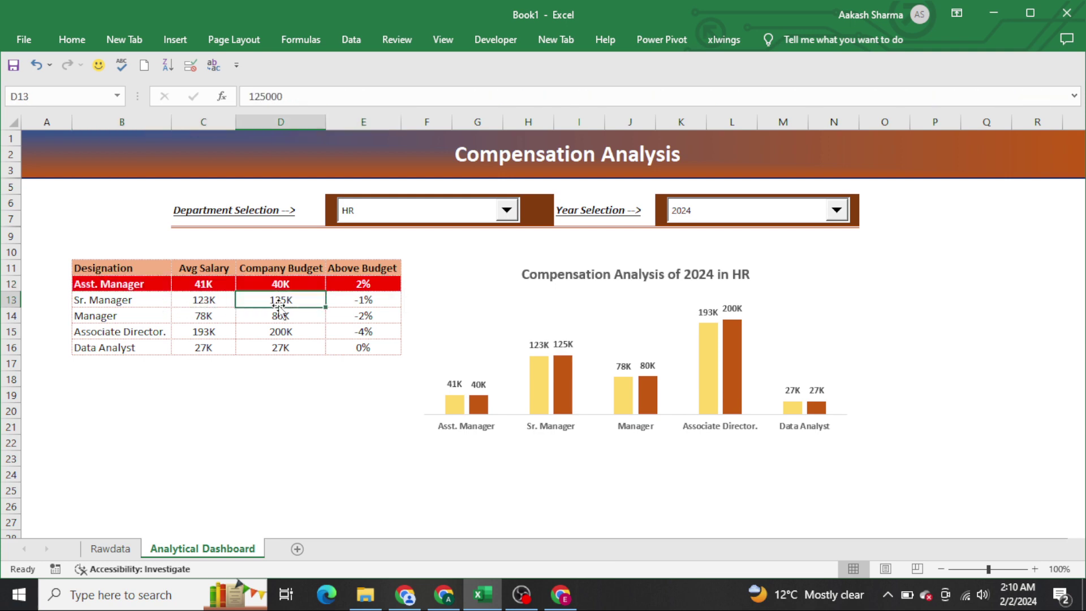
{"action": "left_click", "coordinate": [367, 302]}
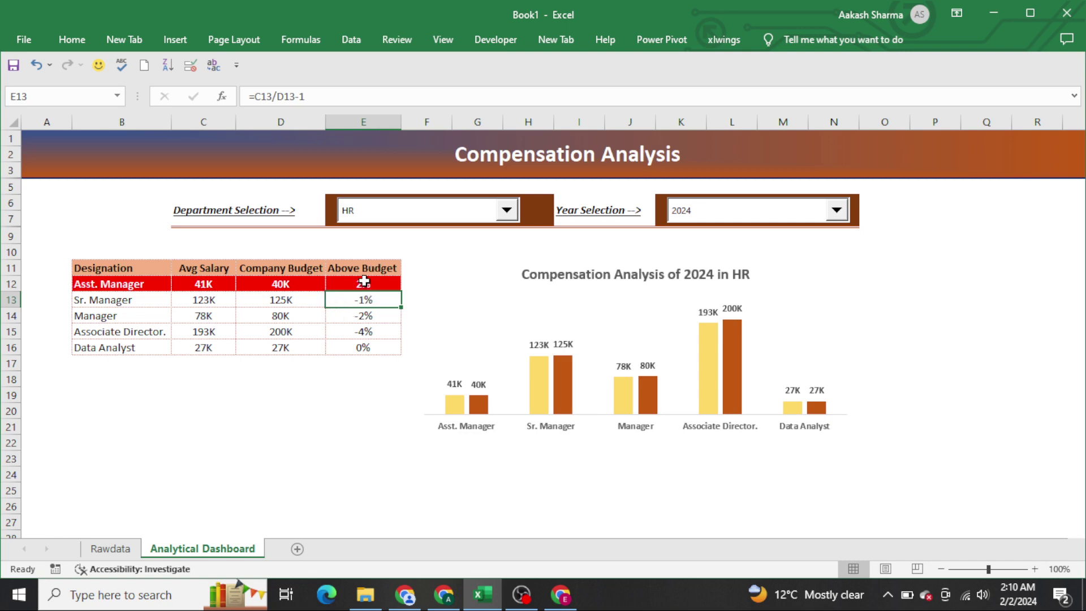
{"action": "left_click", "coordinate": [365, 283]}
{"action": "left_click_drag", "start_coordinate": [365, 299], "coordinate": [366, 342]}
{"action": "left_click", "coordinate": [357, 408]}
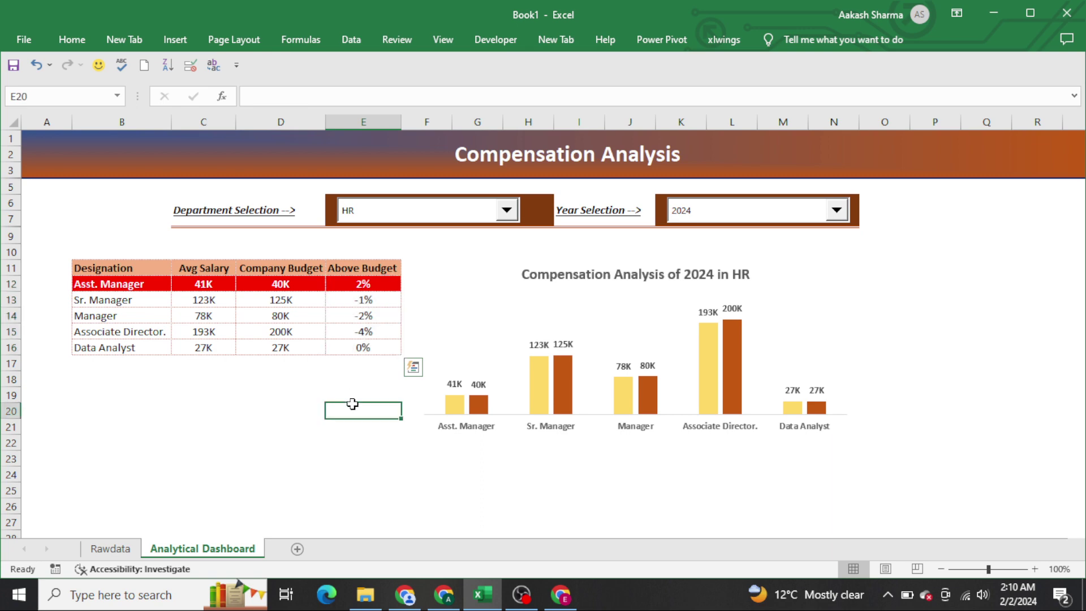
{"action": "left_click", "coordinate": [425, 214]}
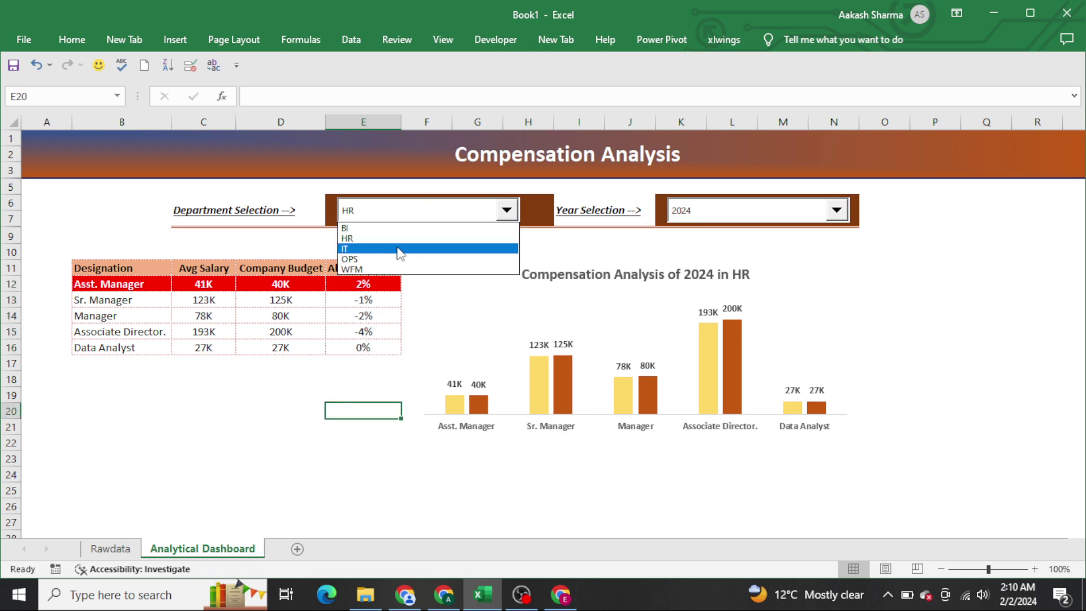
{"action": "left_click", "coordinate": [399, 249]}
{"action": "left_click", "coordinate": [395, 250]}
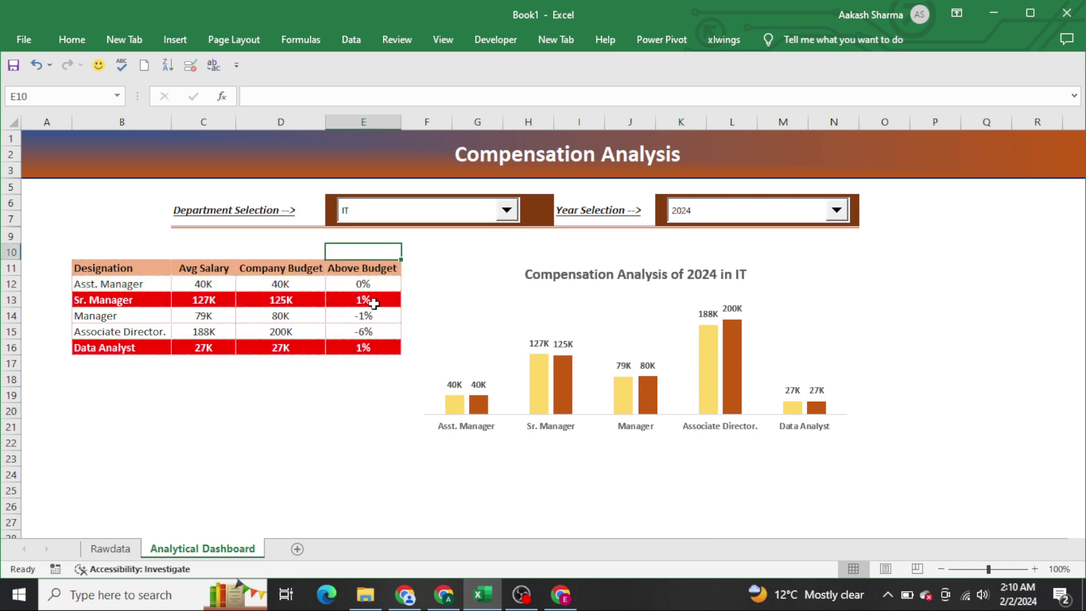
{"action": "left_click_drag", "start_coordinate": [371, 302], "coordinate": [143, 304]}
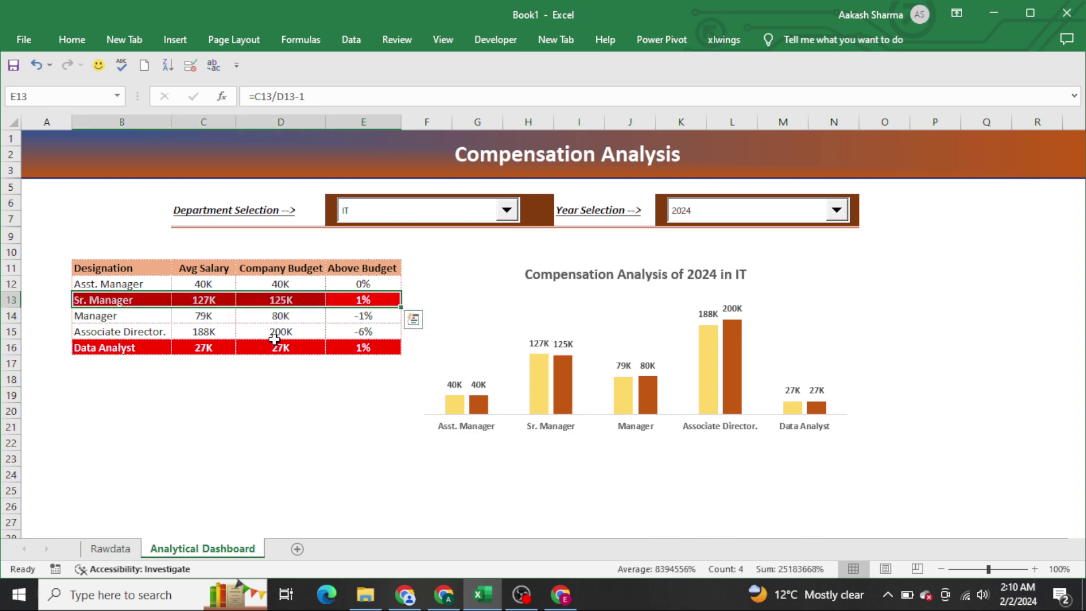
{"action": "left_click_drag", "start_coordinate": [384, 351], "coordinate": [113, 359]}
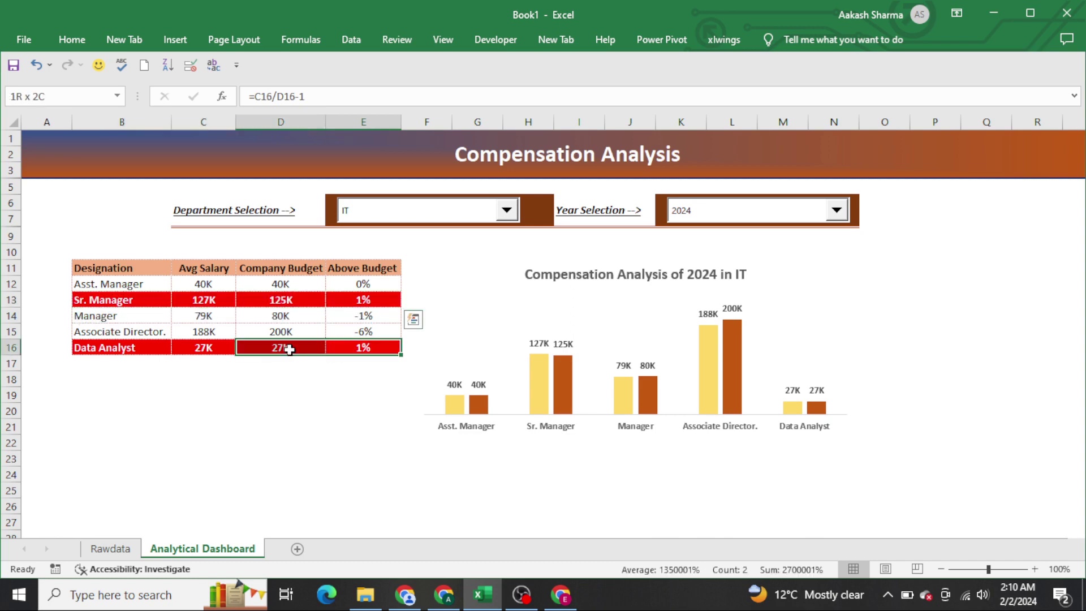
{"action": "left_click", "coordinate": [113, 362]}
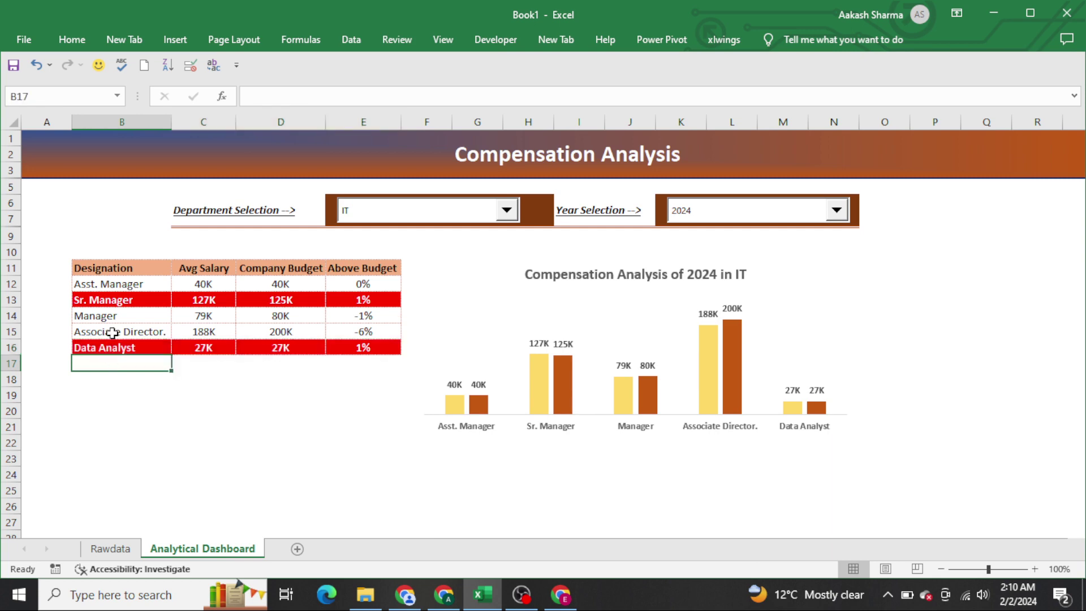
{"action": "left_click", "coordinate": [181, 311]}
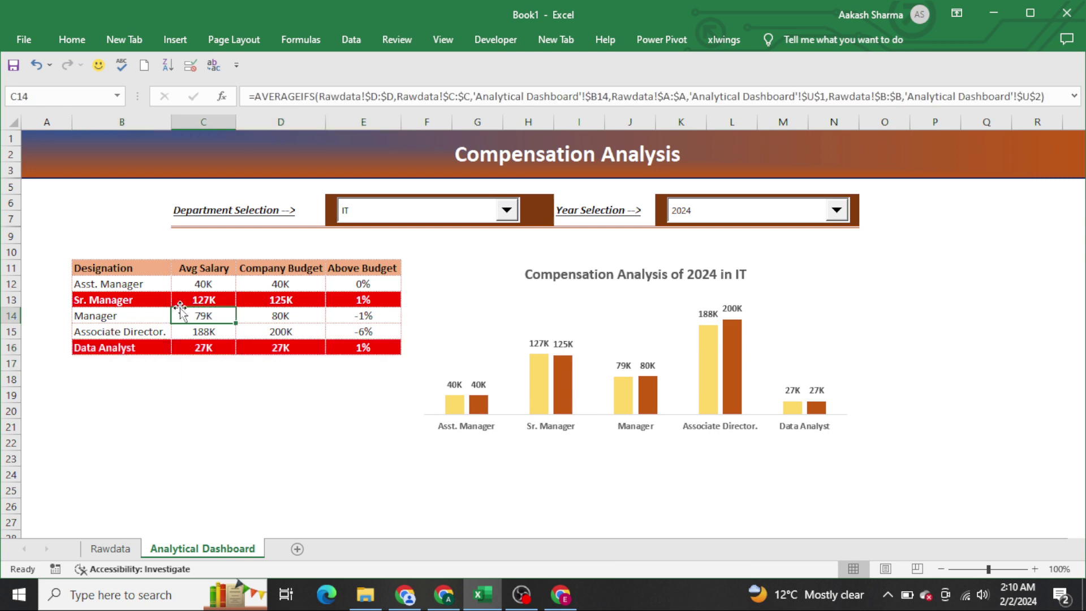
{"action": "left_click", "coordinate": [279, 300]}
{"action": "left_click", "coordinate": [208, 302]}
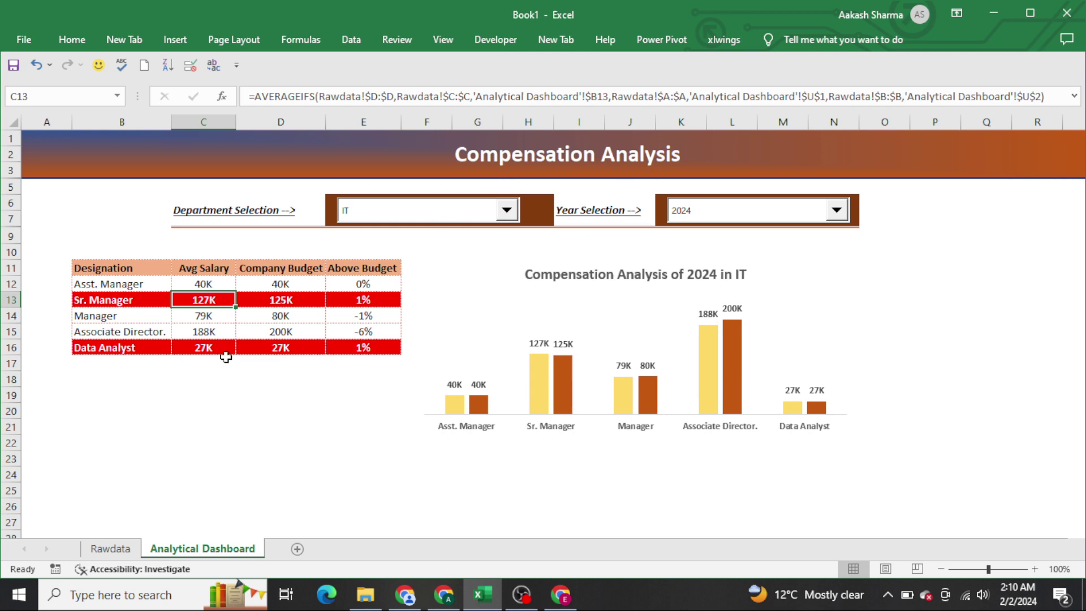
{"action": "left_click_drag", "start_coordinate": [390, 300], "coordinate": [146, 299]}
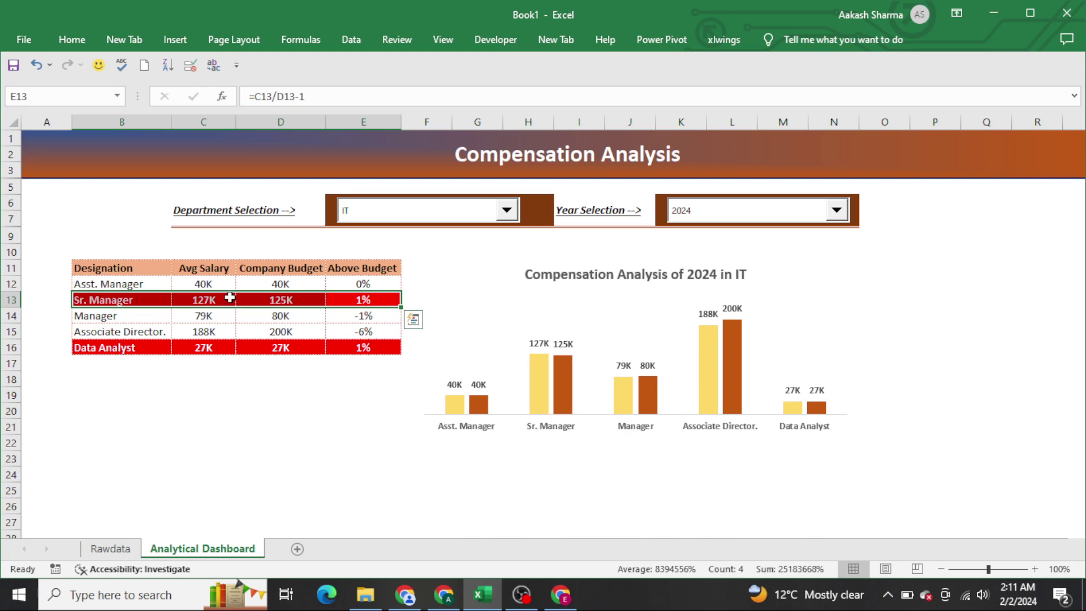
{"action": "left_click", "coordinate": [507, 287]}
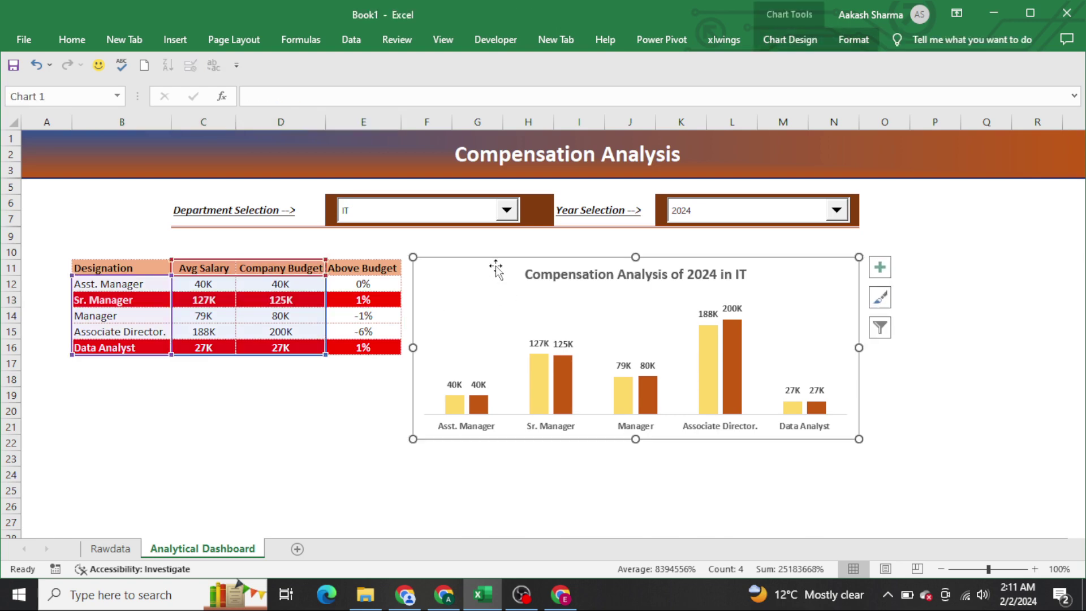
{"action": "left_click", "coordinate": [376, 394]}
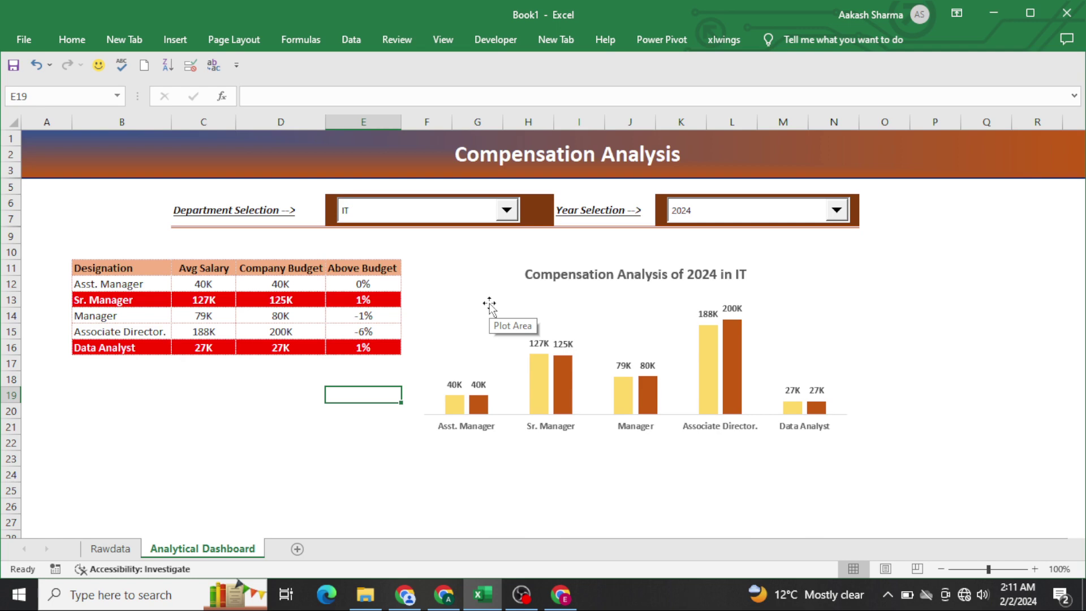
Add a new sheet named 'Salary Dashboard'.
{"action": "left_click", "coordinate": [297, 548]}
{"action": "double_click", "coordinate": [297, 548]}
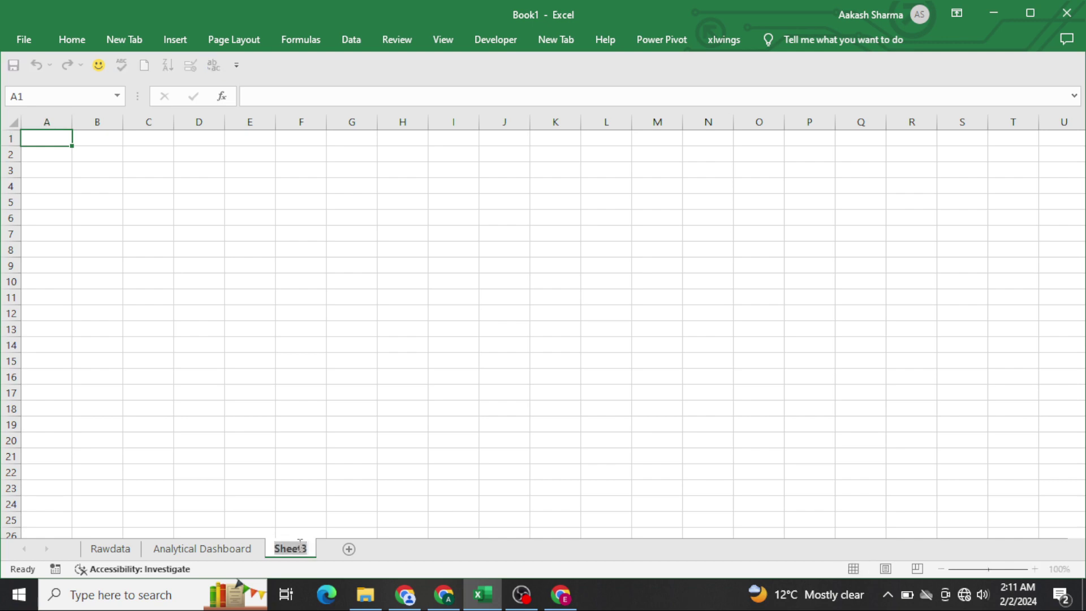
{"action": "type", "text": "Dashbo"}
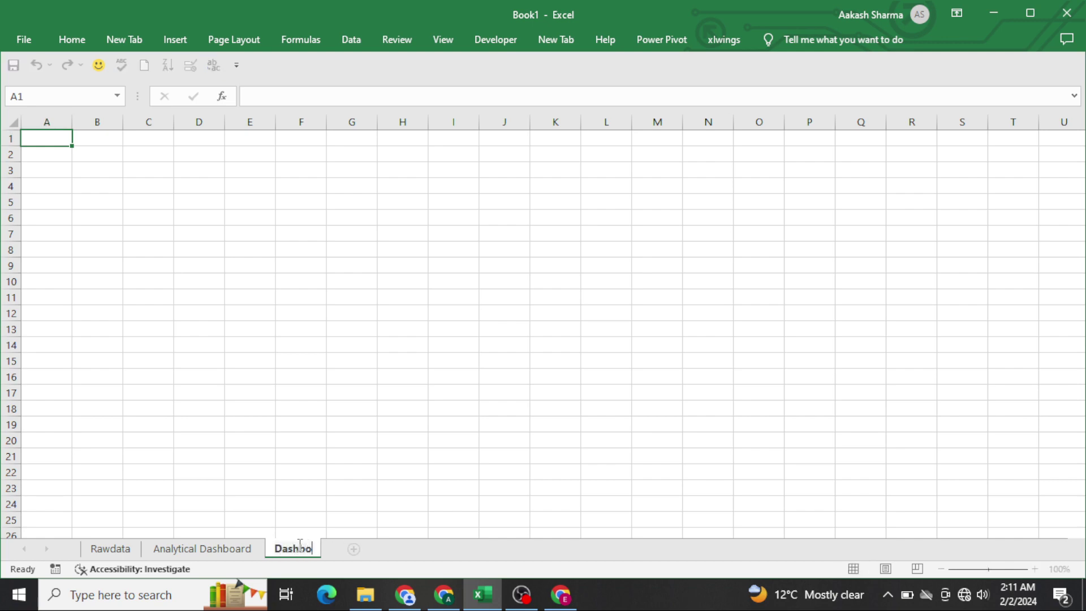
{"action": "type", "text": "ard"}
{"action": "double_click", "coordinate": [300, 548]}
{"action": "key", "text": "BackSpace"}
{"action": "type", "text": "Sal"}
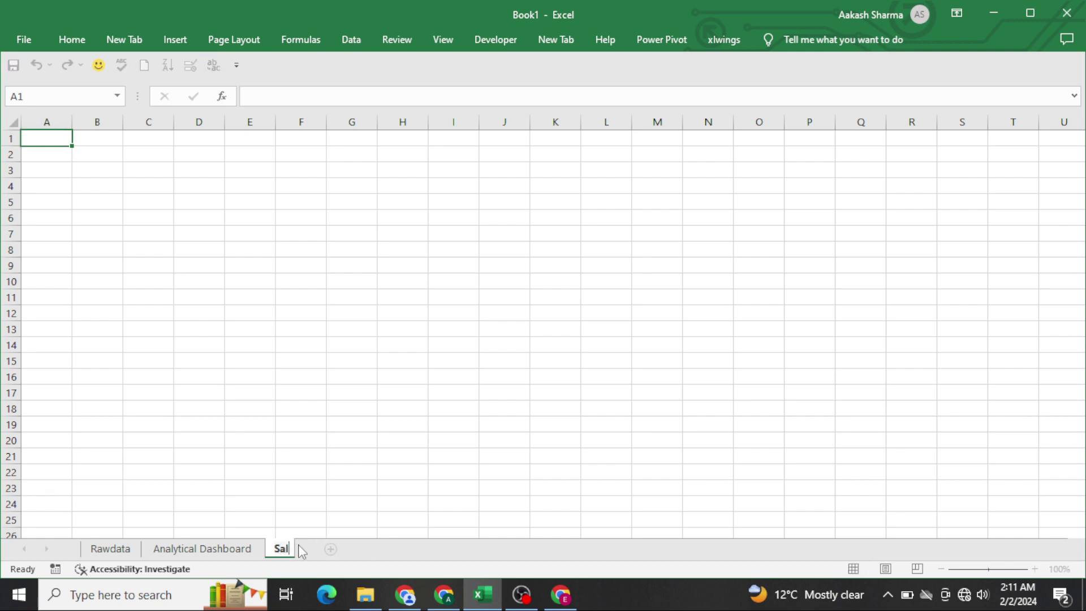
{"action": "type", "text": "ary Dashbo"}
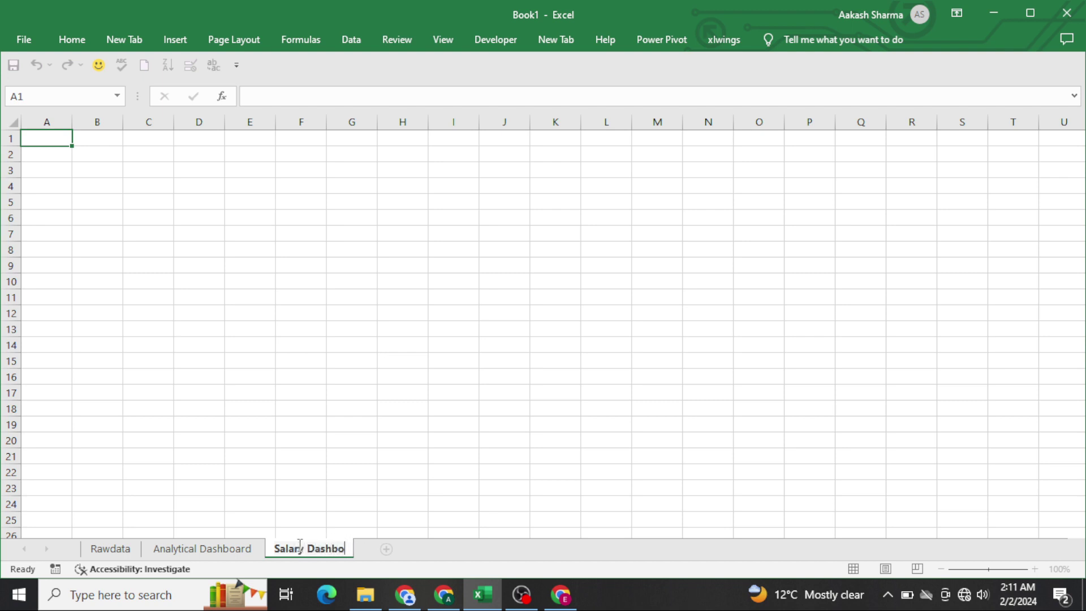
{"action": "type", "text": "ard"}
{"action": "key", "text": "Return"}
Merge A1:S2 and enter the title 'Compensation Analysis'.
{"action": "key", "text": "shift+Down"}
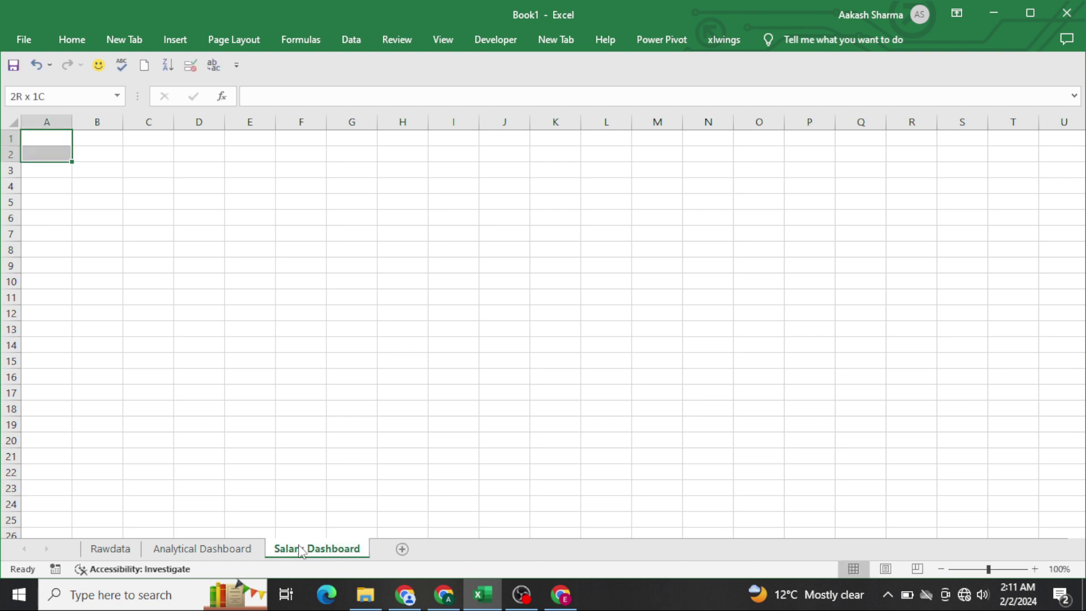
{"action": "key", "text": "shift+Right"}
{"action": "key", "text": "shift+Right"}
{"action": "key", "text": "shift+Right"}
{"action": "key", "text": "shift+Right"}
{"action": "key", "text": "shift+Right"}
{"action": "key", "text": "shift+Right"}
{"action": "key", "text": "shift+Right"}
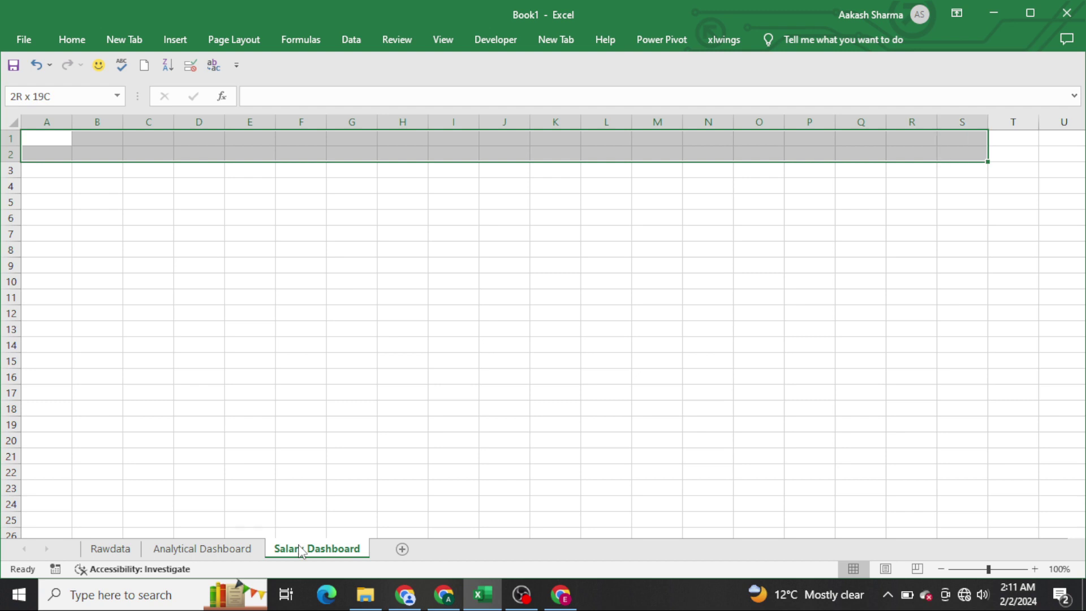
{"action": "key", "text": "alt+h"}
{"action": "key", "text": "m"}
{"action": "key", "text": "m"}
{"action": "type", "text": "Compo"}
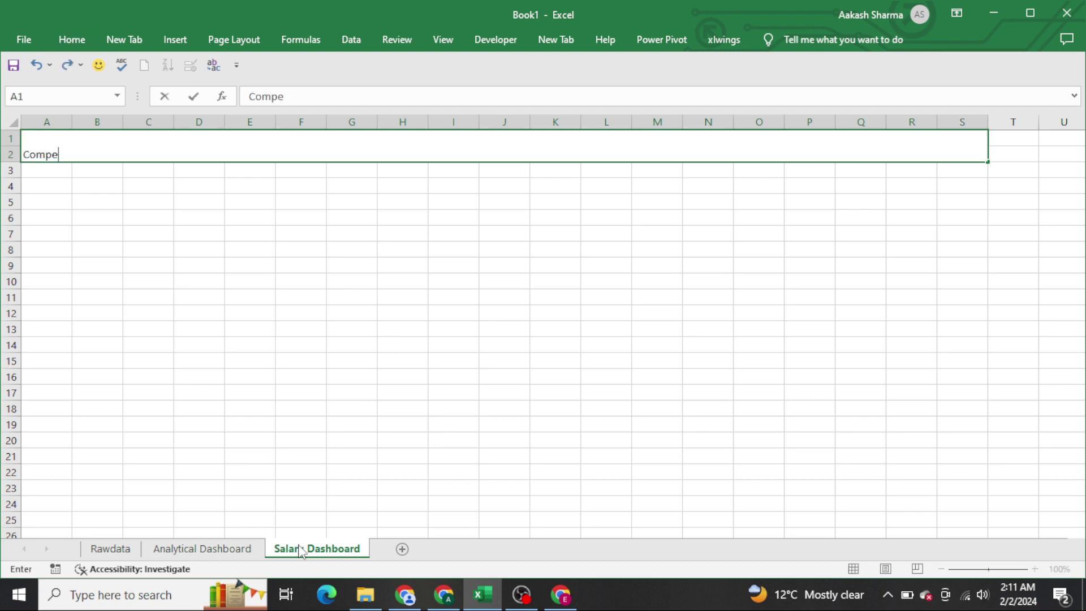
{"action": "type", "text": "nsation Anal"}
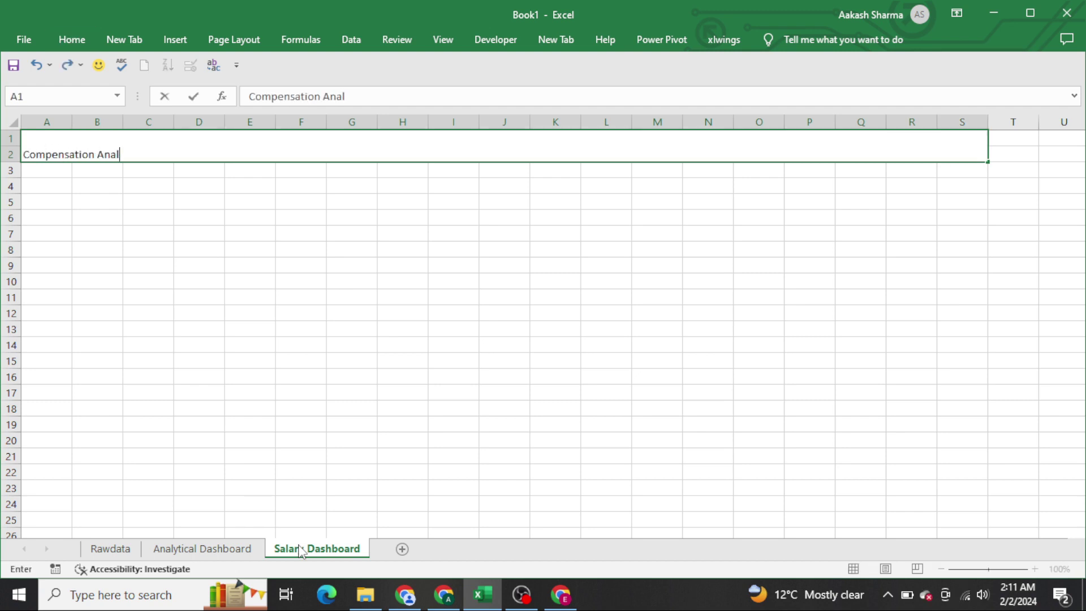
{"action": "type", "text": "l"}
{"action": "key", "text": "BackSpace"}
{"action": "type", "text": "ysis"}
{"action": "key", "text": "ctrl+Return"}
Centre the title horizontally and vertically, make it bold, and set its font size to 20.
{"action": "key", "text": "alt+h"}
{"action": "key", "text": "a"}
{"action": "key", "text": "c"}
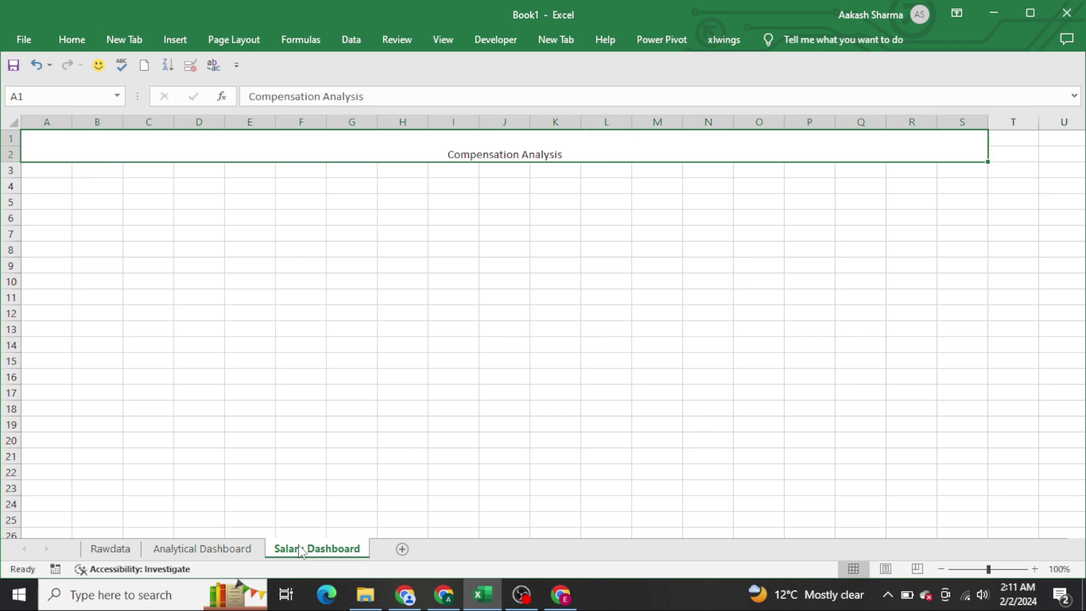
{"action": "key", "text": "alt+h"}
{"action": "key", "text": "a"}
{"action": "key", "text": "m"}
{"action": "key", "text": "ctrl+b"}
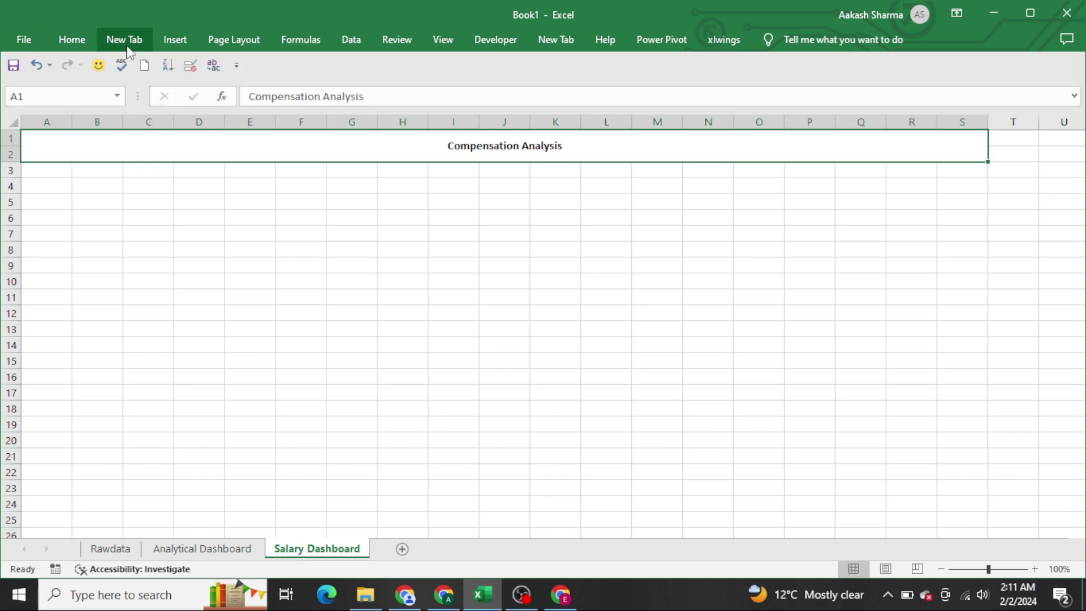
{"action": "left_click", "coordinate": [76, 40]}
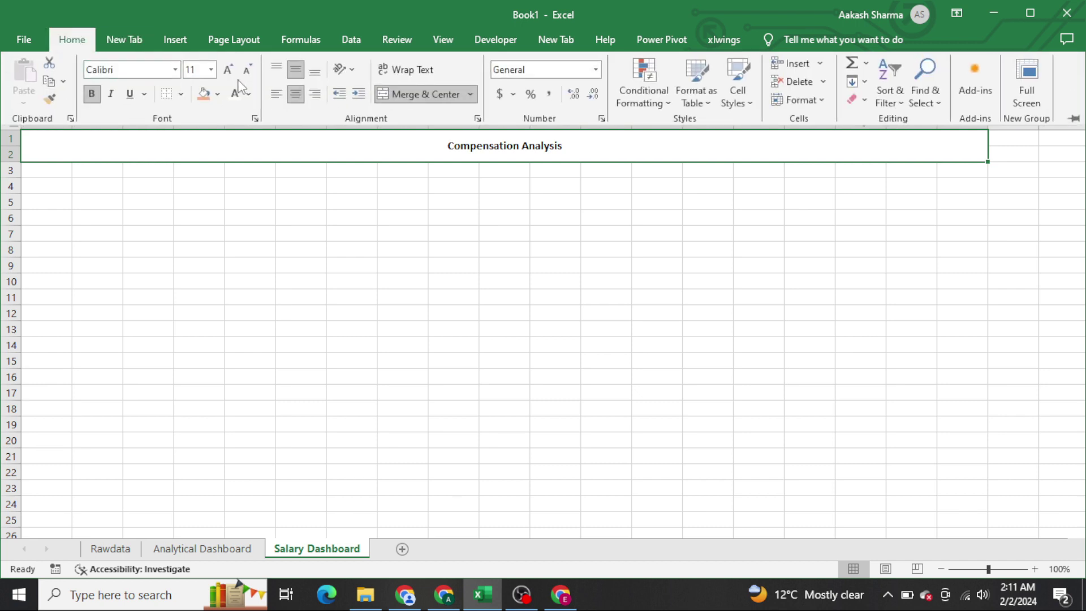
{"action": "left_click", "coordinate": [228, 69]}
{"action": "left_click", "coordinate": [228, 70]}
{"action": "left_click", "coordinate": [228, 70]}
{"action": "left_click", "coordinate": [228, 70]}
{"action": "left_click", "coordinate": [228, 69]}
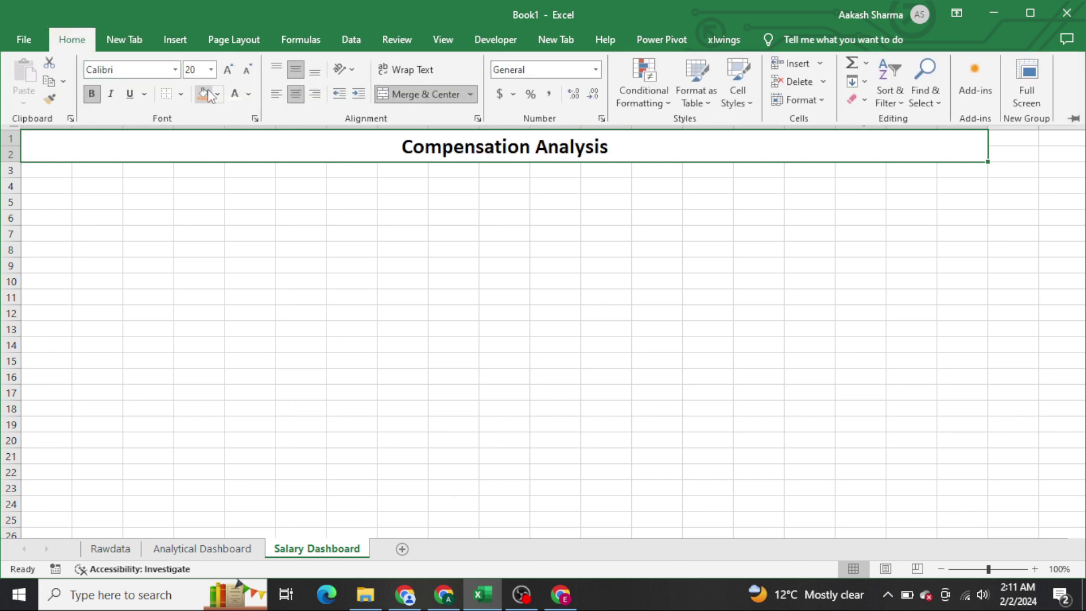
{"action": "left_click", "coordinate": [217, 94]}
{"action": "left_click", "coordinate": [240, 265]}
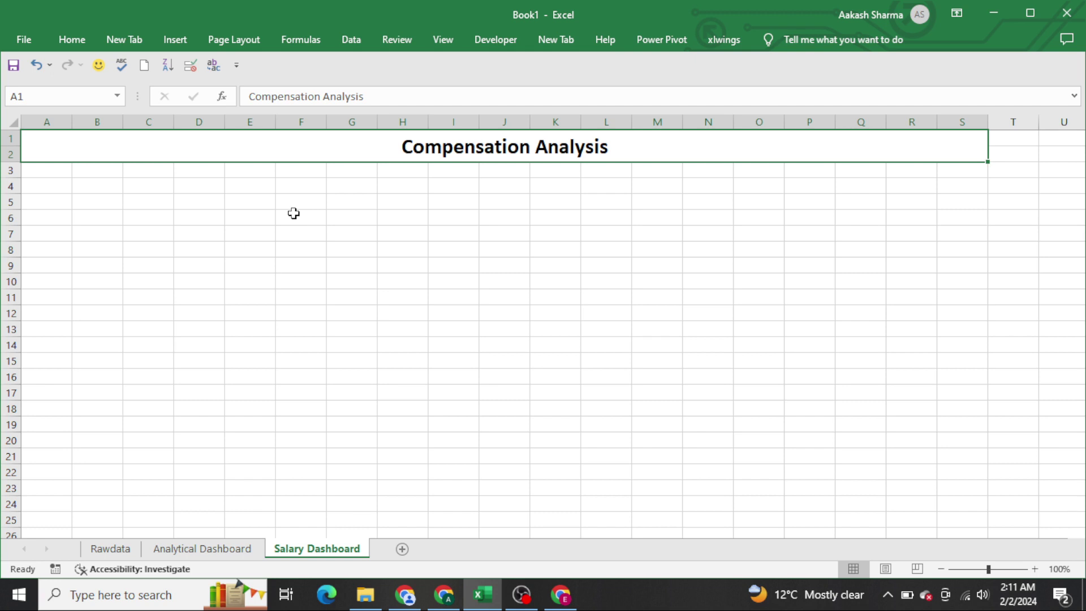
Fill the title with a diagonal-up gradient from orange-brown to light blue.
{"action": "key", "text": "ctrl+1"}
{"action": "left_click", "coordinate": [651, 40]}
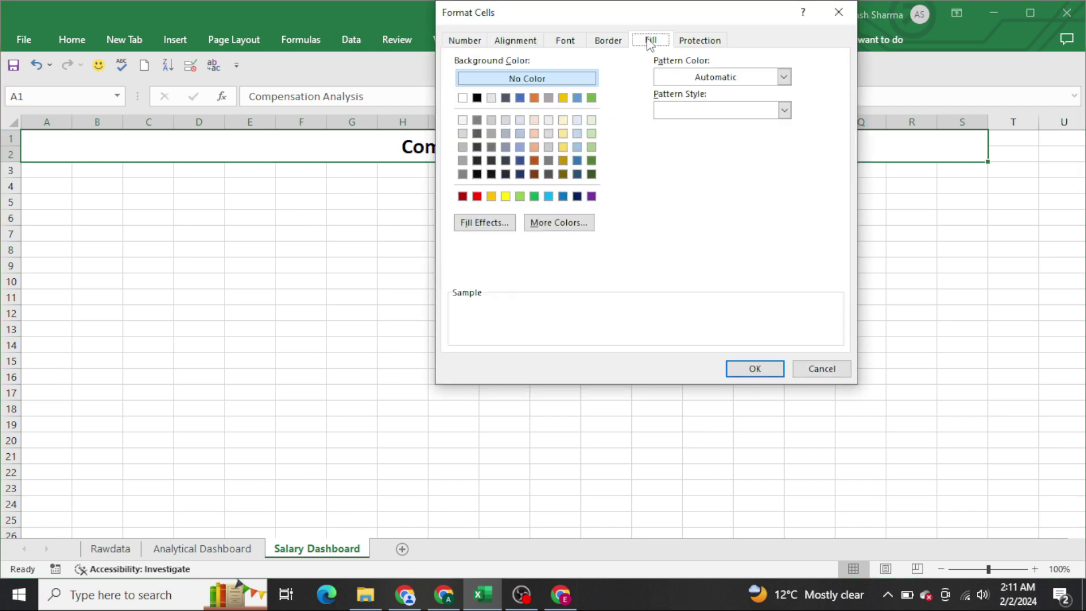
{"action": "left_click", "coordinate": [491, 226]}
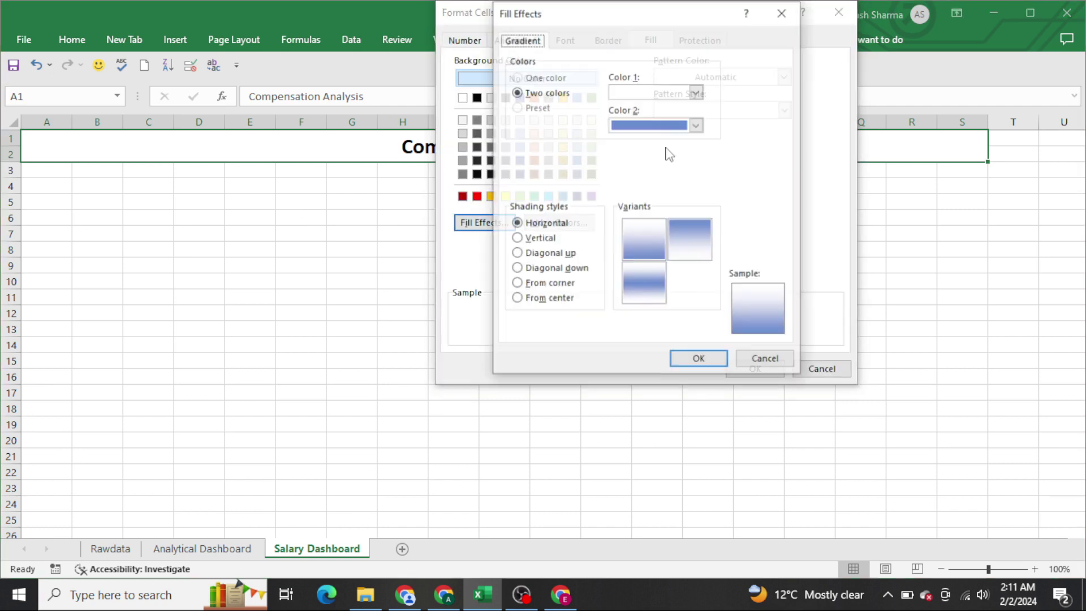
{"action": "left_click", "coordinate": [665, 95]}
{"action": "left_click", "coordinate": [686, 182]}
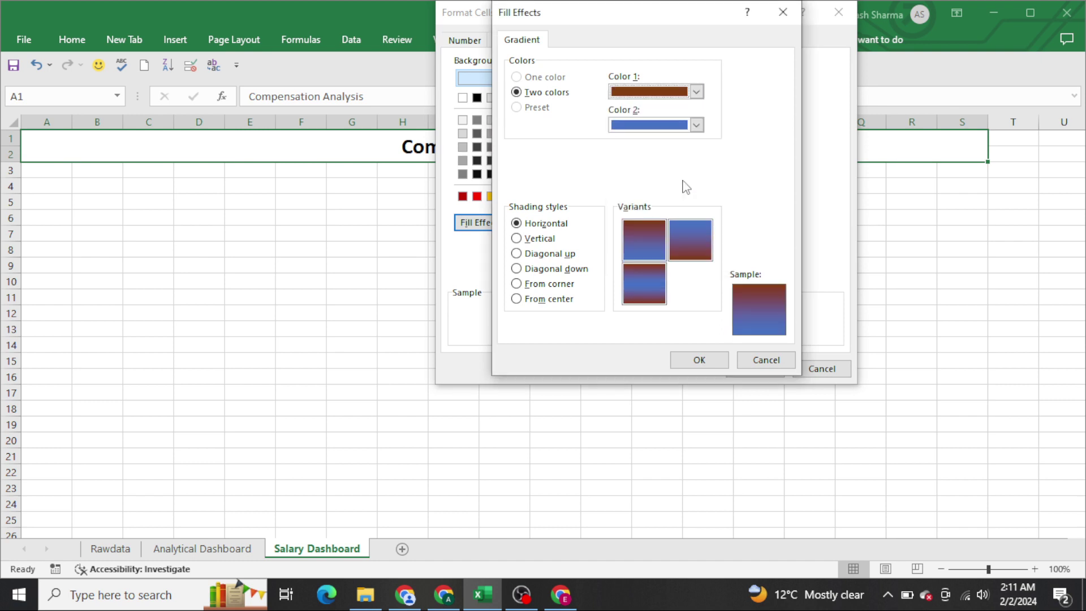
{"action": "left_click", "coordinate": [666, 95]}
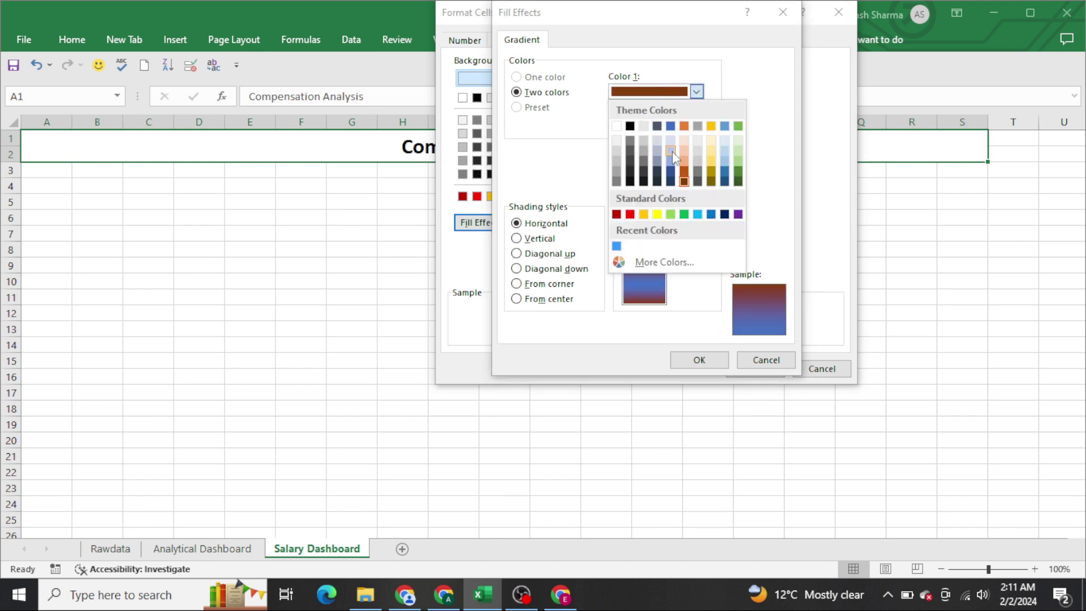
{"action": "left_click", "coordinate": [685, 177]}
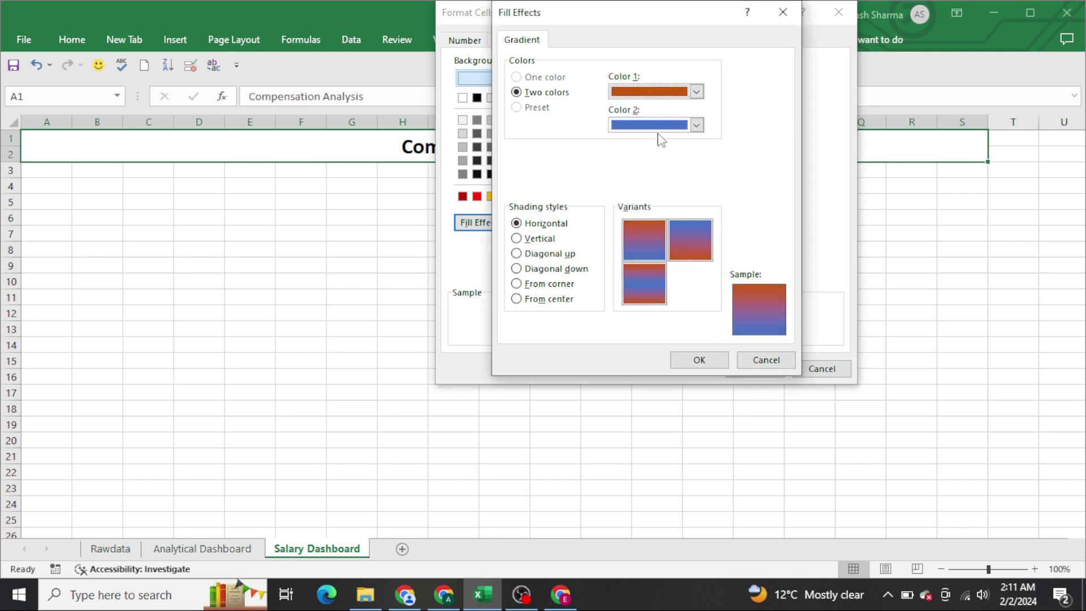
{"action": "left_click", "coordinate": [658, 129]}
{"action": "left_click", "coordinate": [666, 186]}
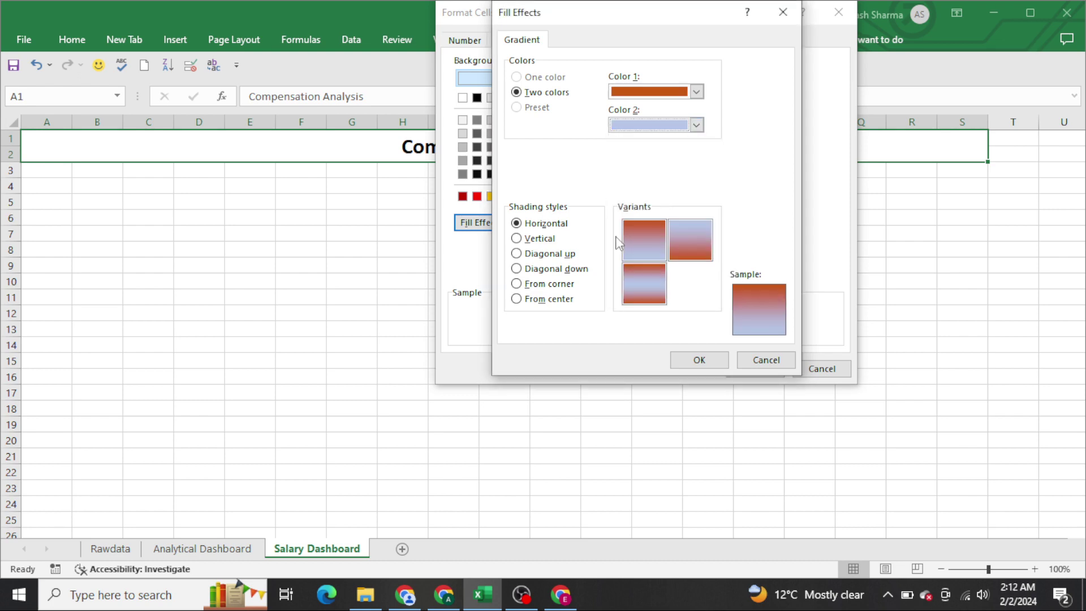
{"action": "left_click", "coordinate": [550, 253]}
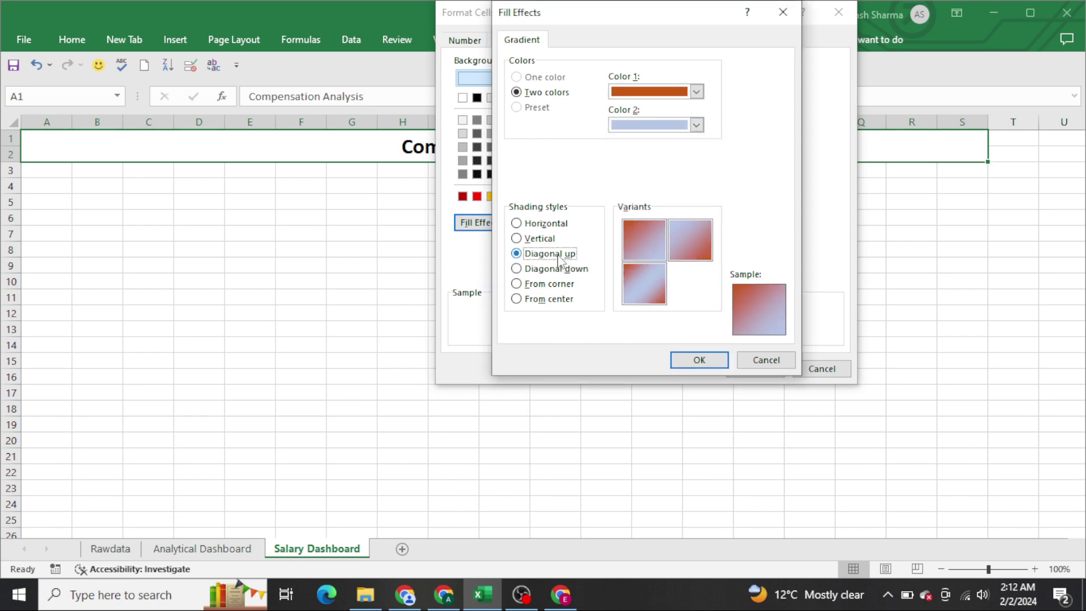
{"action": "left_click", "coordinate": [700, 361]}
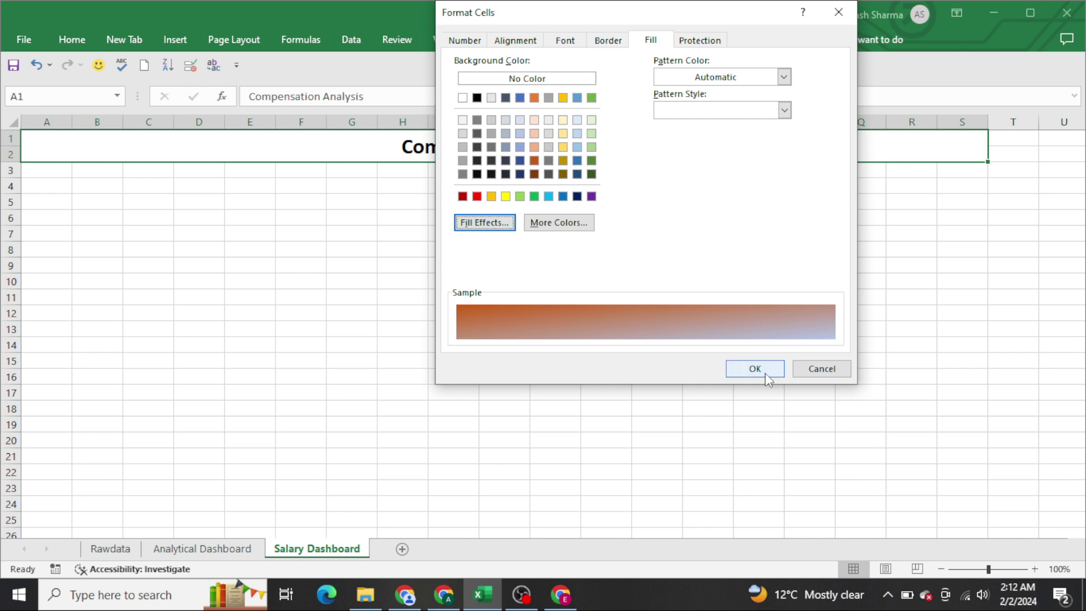
{"action": "left_click", "coordinate": [762, 370]}
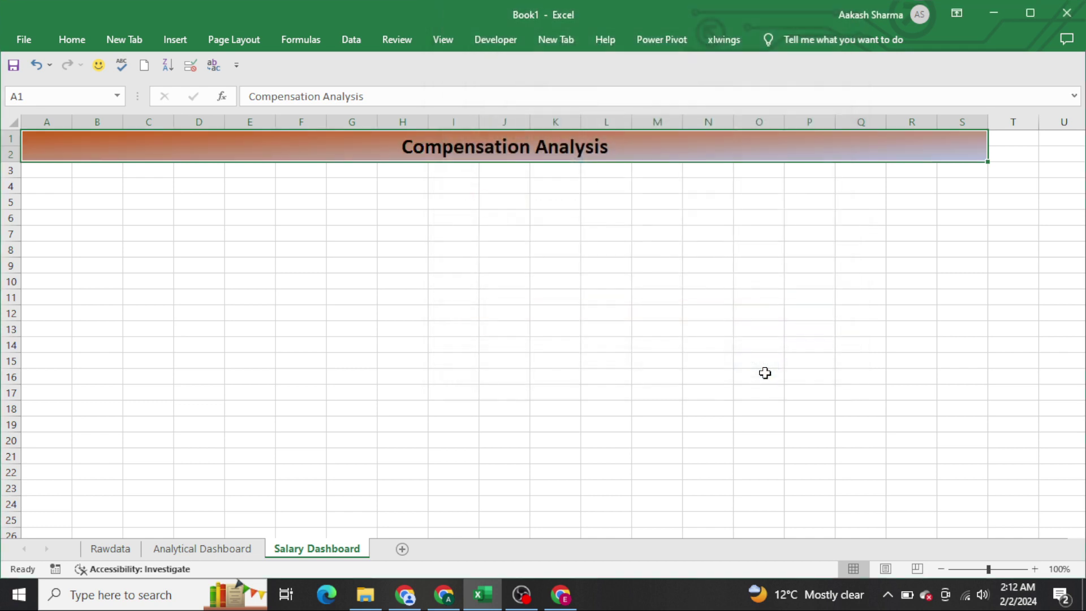
Make the title text white and hide the sheet gridlines.
{"action": "left_click", "coordinate": [71, 40]}
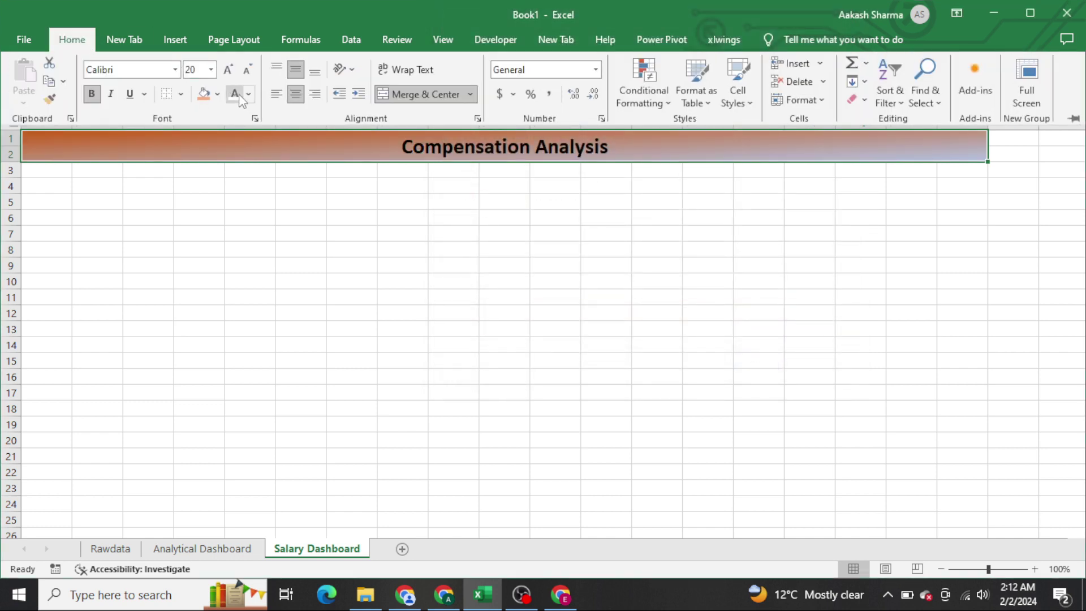
{"action": "left_click", "coordinate": [240, 97]}
{"action": "left_click", "coordinate": [311, 225]}
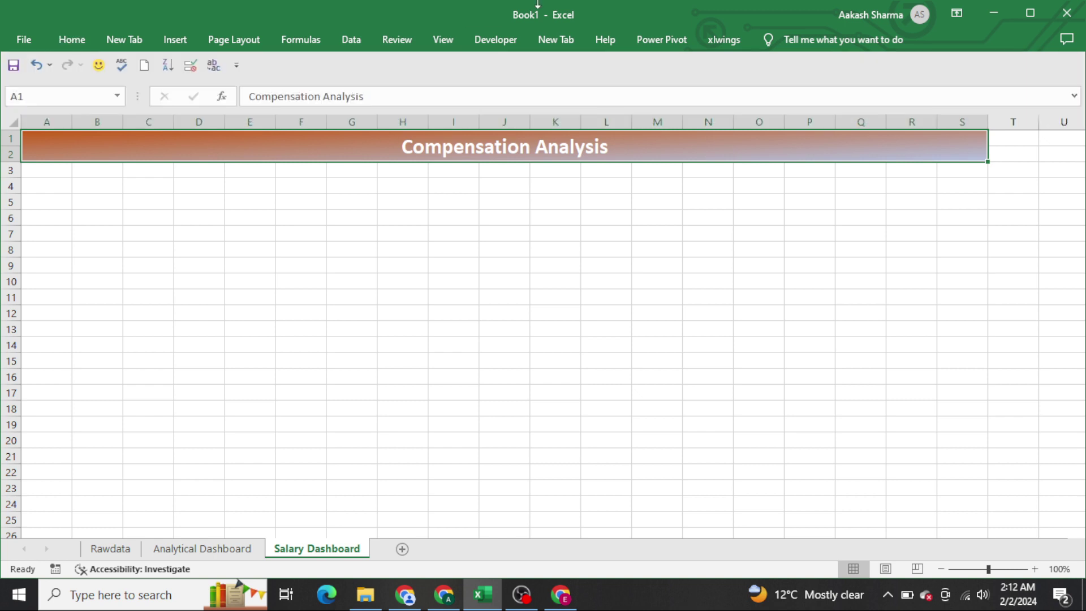
{"action": "left_click", "coordinate": [442, 41]}
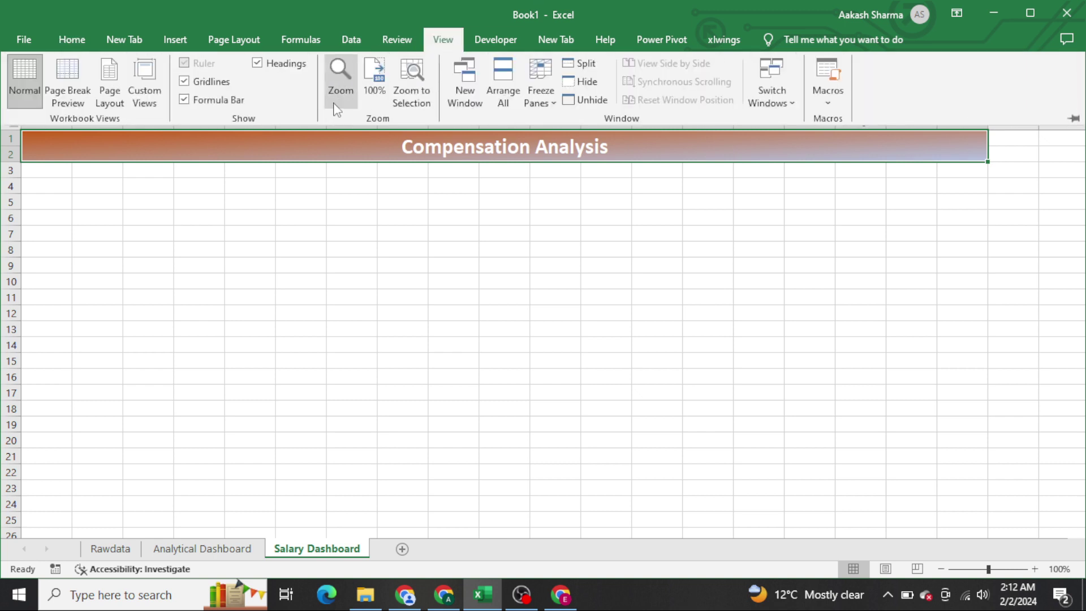
{"action": "left_click", "coordinate": [197, 84]}
{"action": "left_click", "coordinate": [306, 257]}
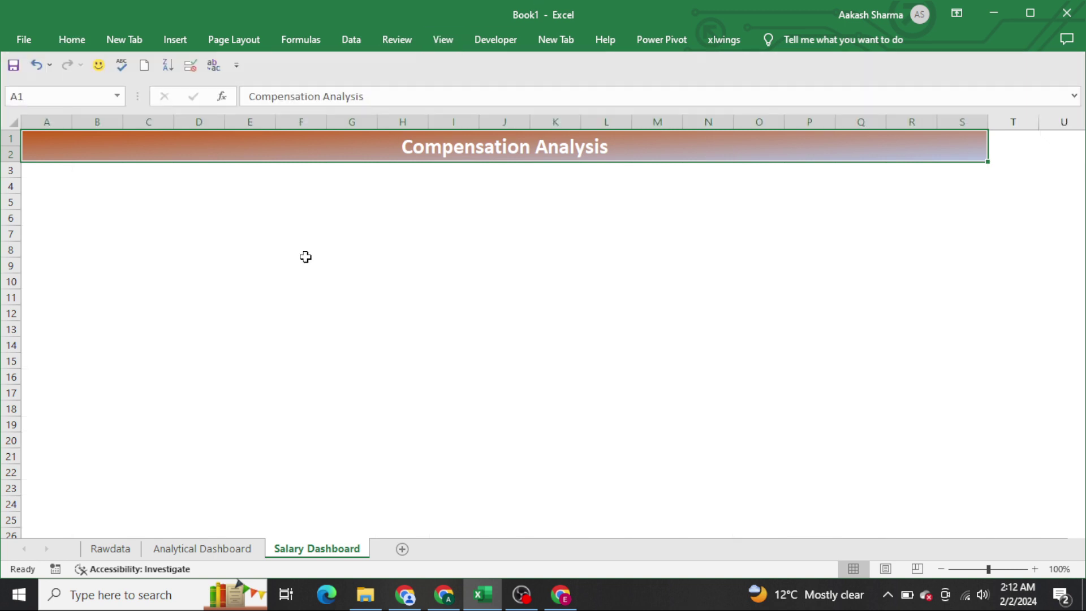
Change the title gradient's second colour to dark blue, then return to the Rawdata sheet.
{"action": "key", "text": "alt+h"}
{"action": "key", "text": "o"}
{"action": "key", "text": "e"}
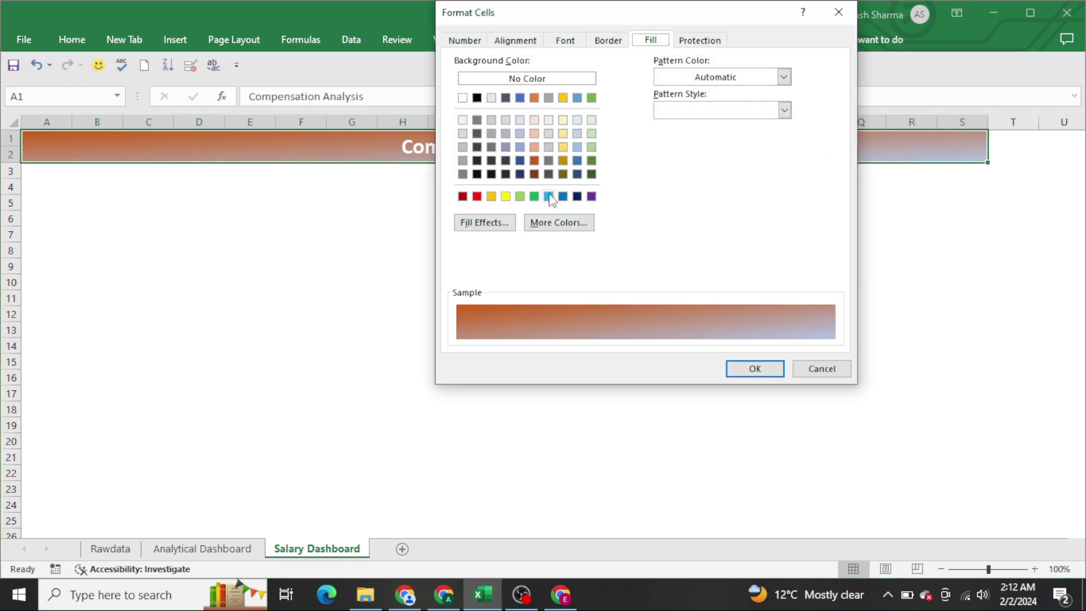
{"action": "left_click", "coordinate": [490, 226]}
{"action": "left_click", "coordinate": [654, 133]}
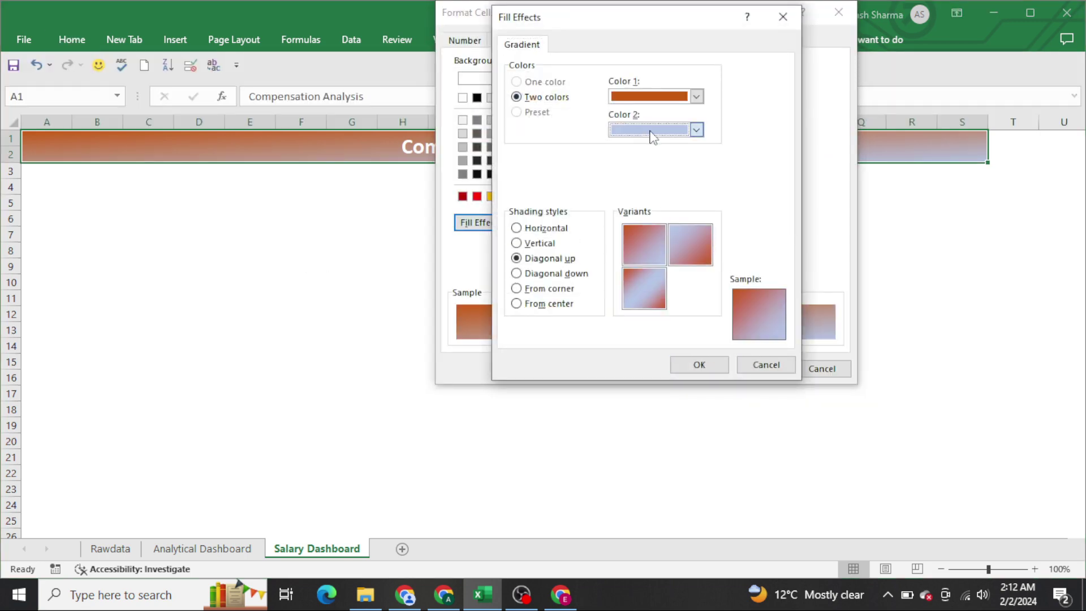
{"action": "left_click", "coordinate": [672, 214]}
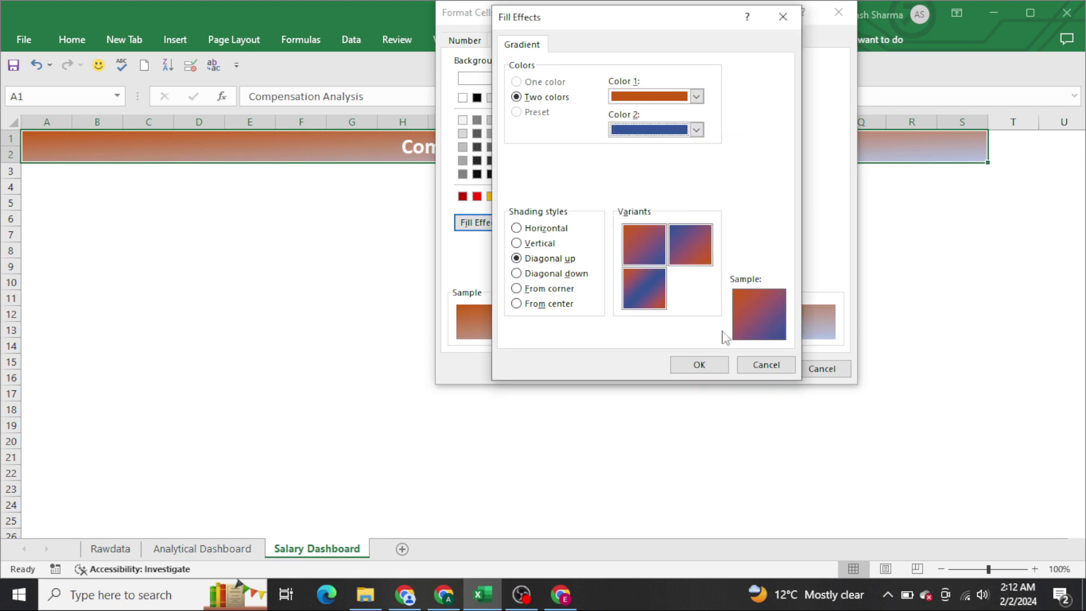
{"action": "left_click", "coordinate": [699, 364]}
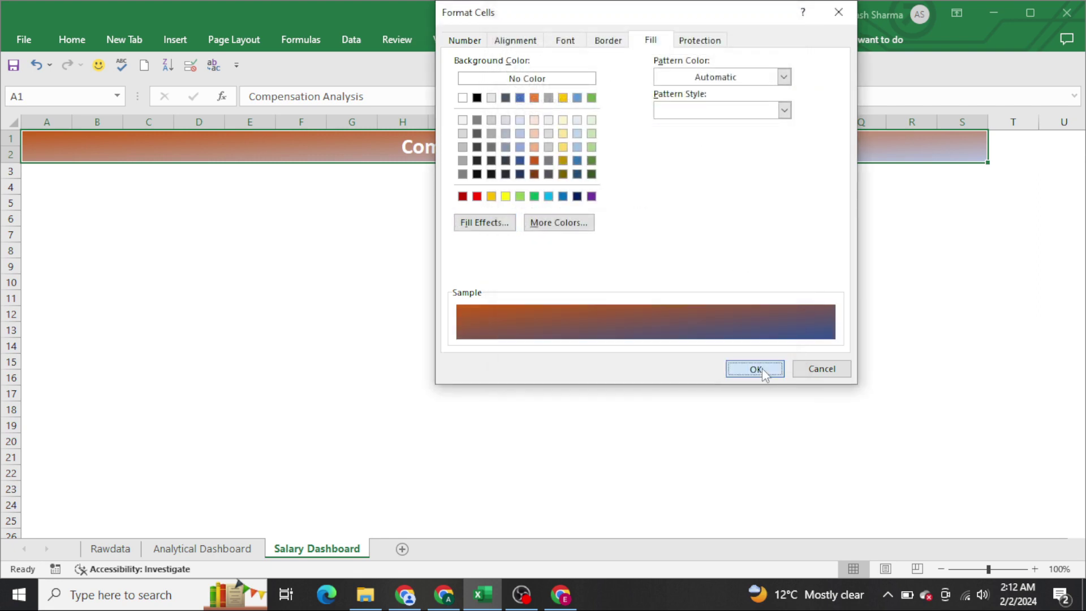
{"action": "left_click", "coordinate": [756, 369]}
{"action": "left_click", "coordinate": [517, 237]}
{"action": "key", "text": "Home"}
{"action": "key", "text": "Up"}
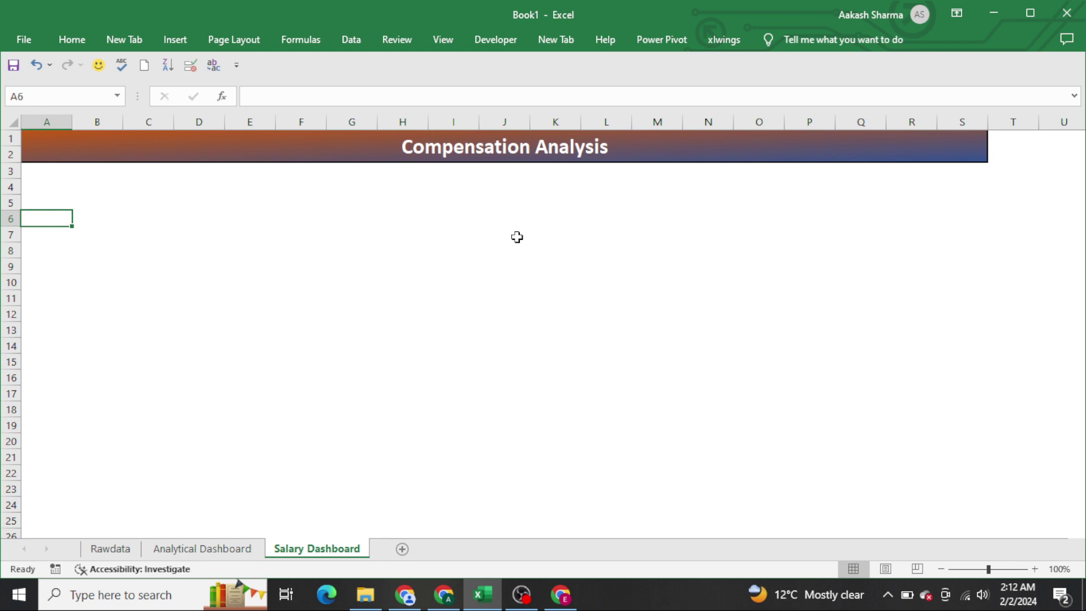
{"action": "key", "text": "ctrl+Page_Up"}
{"action": "key", "text": "ctrl+Page_Up"}
Survey the Year, Department and Designation lookup lists on Rawdata and the dashboard sheets.
{"action": "key", "text": "ctrl+Right"}
{"action": "key", "text": "ctrl+Right"}
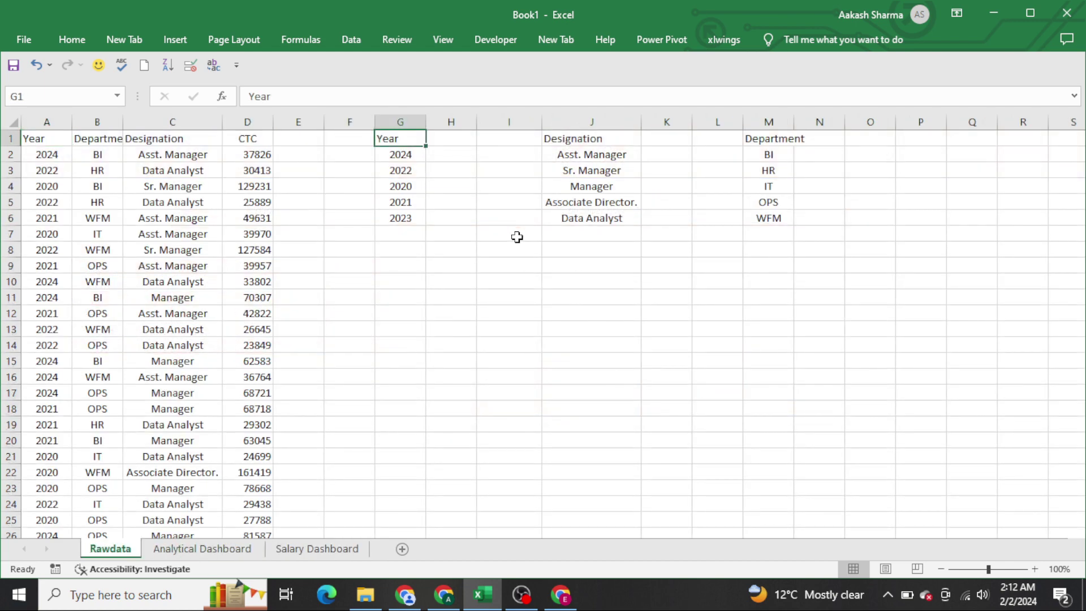
{"action": "key", "text": "ctrl+shift+Down"}
{"action": "key", "text": "ctrl+Right"}
{"action": "key", "text": "ctrl+Right"}
{"action": "key", "text": "ctrl+shift+Down"}
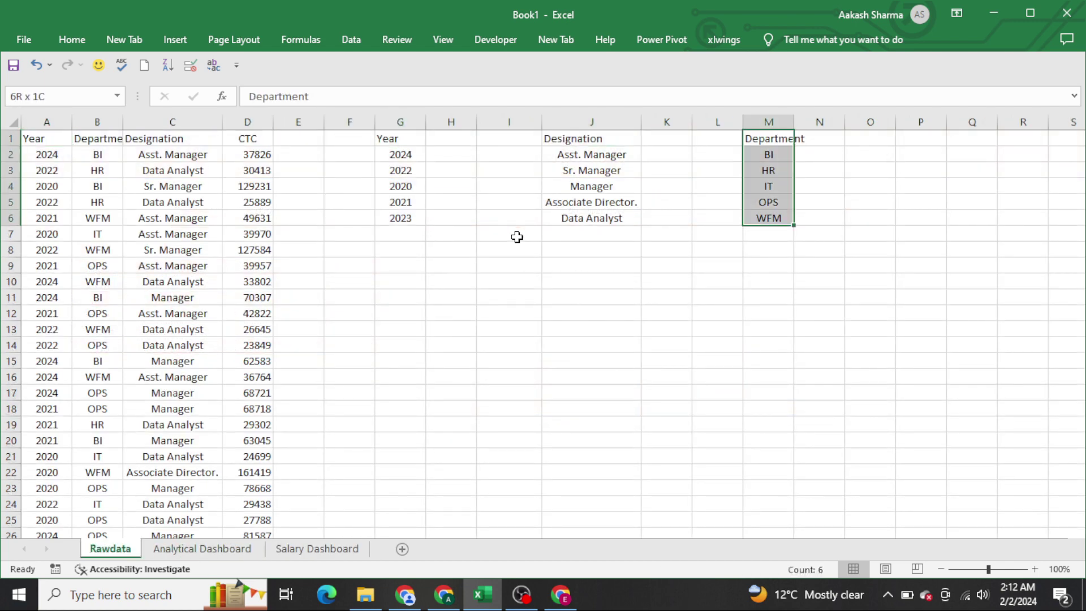
{"action": "key", "text": "ctrl+Left"}
{"action": "key", "text": "ctrl+shift+Down"}
{"action": "key", "text": "ctrl+Left"}
{"action": "key", "text": "ctrl+Left"}
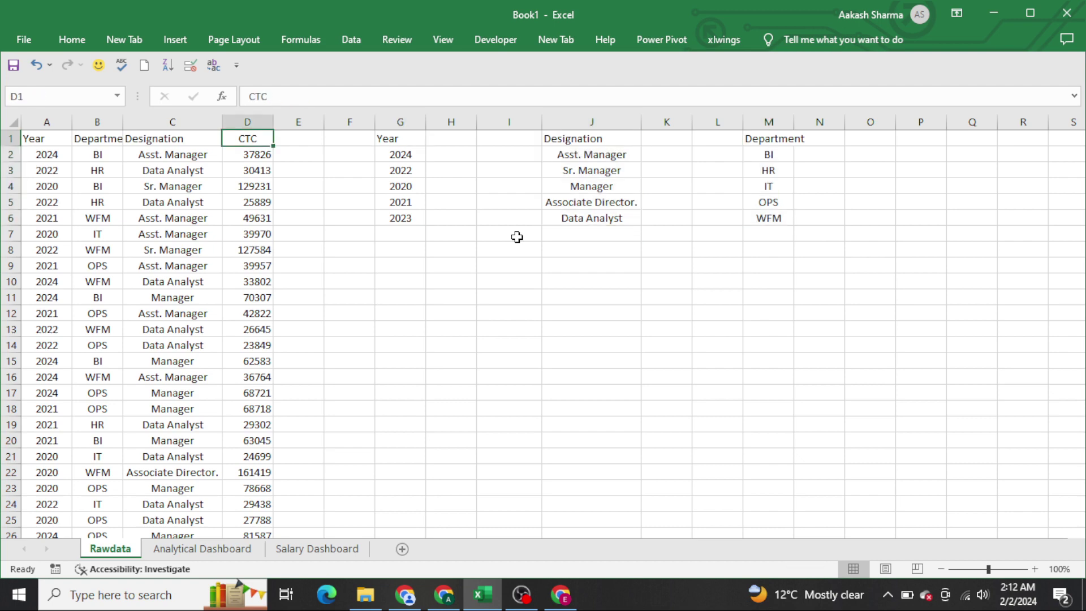
{"action": "key", "text": "ctrl+Left"}
{"action": "key", "text": "ctrl+Right"}
{"action": "key", "text": "ctrl+Right"}
{"action": "key", "text": "ctrl+Right"}
{"action": "key", "text": "ctrl+Left"}
{"action": "key", "text": "ctrl+shift+Right"}
{"action": "key", "text": "ctrl+shift+Right"}
{"action": "key", "text": "ctrl+shift+Down"}
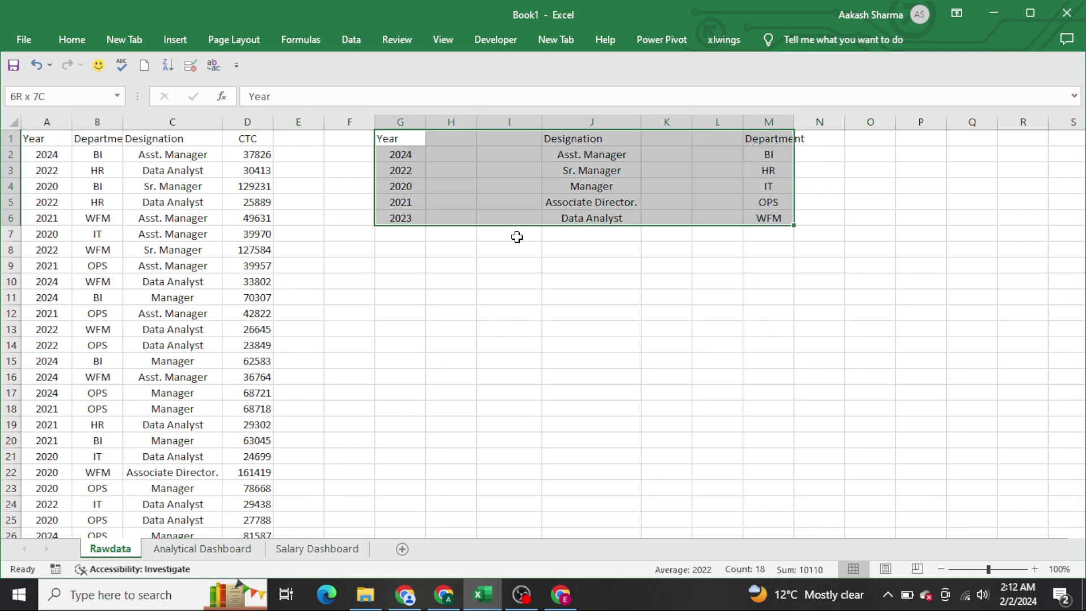
{"action": "key", "text": "ctrl+Page_Down"}
{"action": "key", "text": "ctrl+Page_Down"}
{"action": "key", "text": "ctrl+Page_Up"}
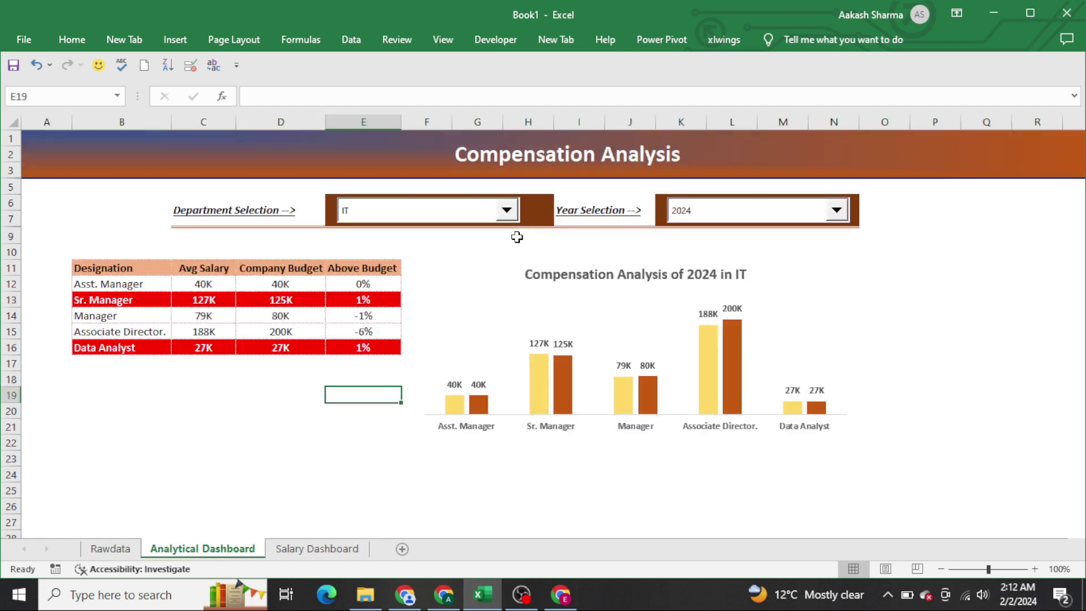
{"action": "key", "text": "Right"}
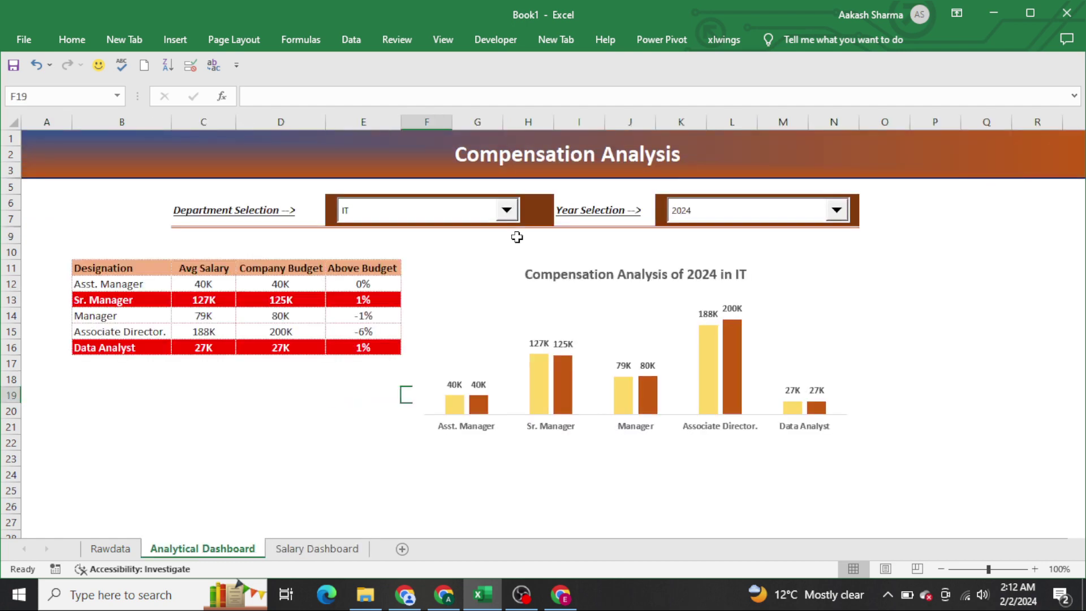
{"action": "key", "text": "ctrl+Page_Down"}
{"action": "key", "text": "Right"}
{"action": "key", "text": "Right"}
{"action": "key", "text": "Up"}
{"action": "key", "text": "Right"}
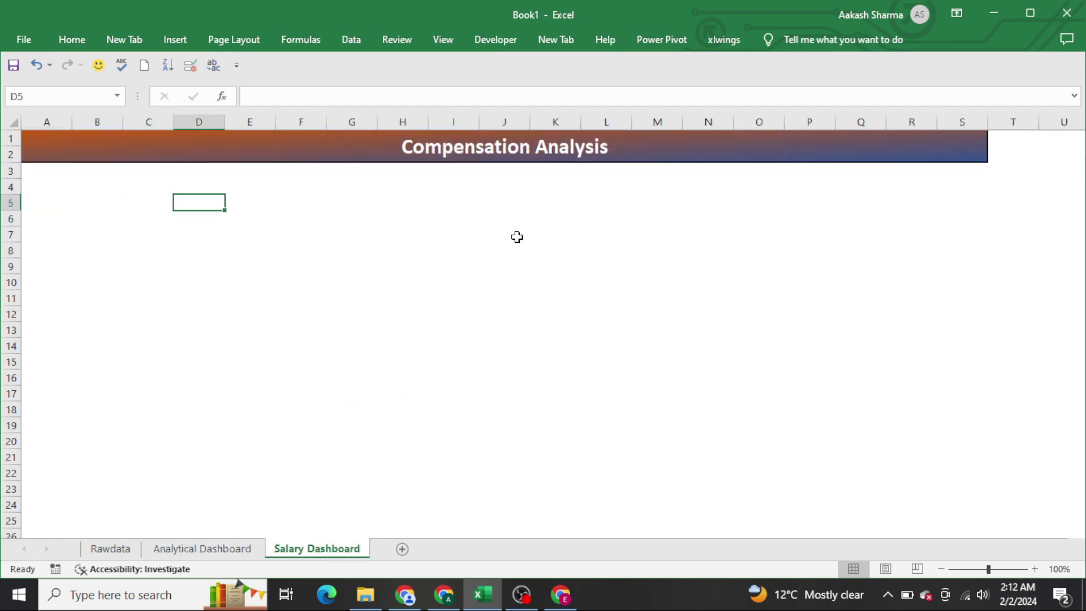
{"action": "type", "text": "Deptt"}
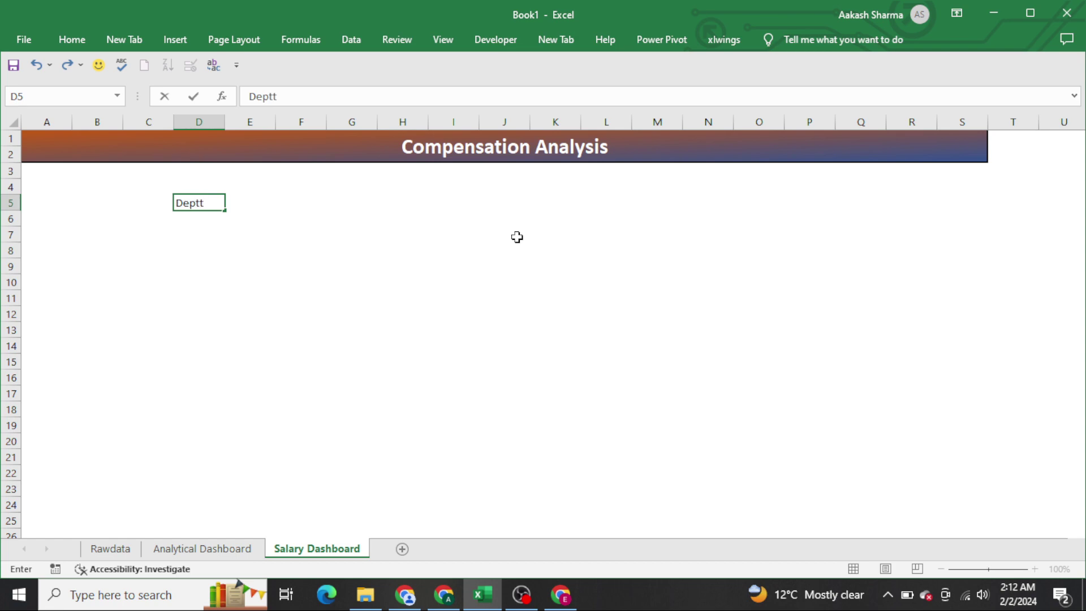
{"action": "key", "text": "Escape"}
Copy the Designation list J1:J6 from Rawdata and paste it at B9 on Salary Dashboard.
{"action": "key", "text": "ctrl+Page_Up"}
{"action": "key", "text": "ctrl+Page_Up"}
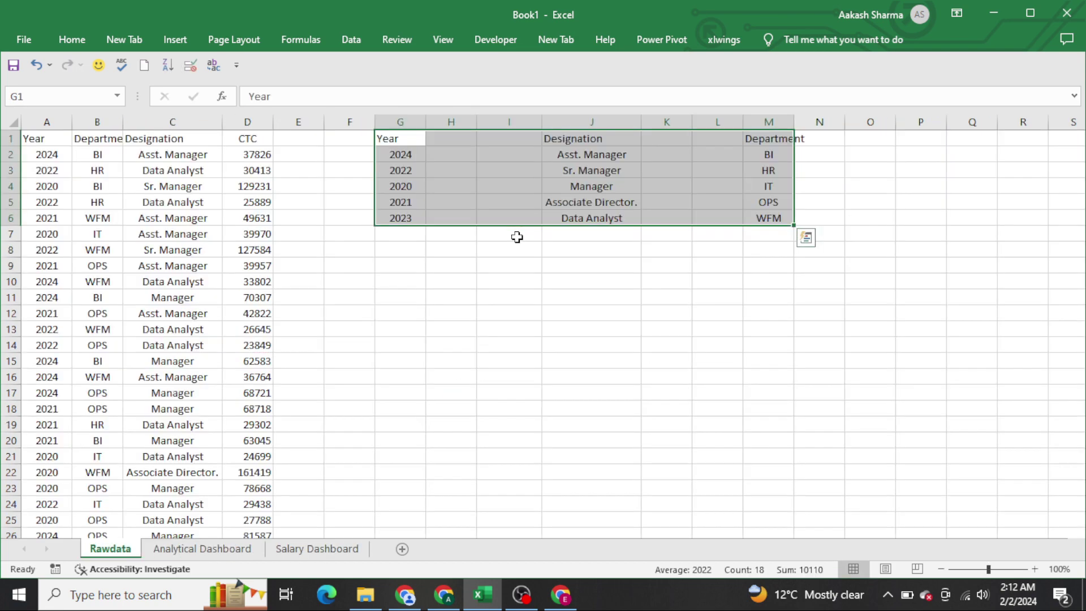
{"action": "key", "text": "Right"}
{"action": "key", "text": "Right"}
{"action": "key", "text": "Right"}
{"action": "key", "text": "ctrl+shift+Down"}
{"action": "key", "text": "ctrl+c"}
{"action": "key", "text": "ctrl+Page_Down"}
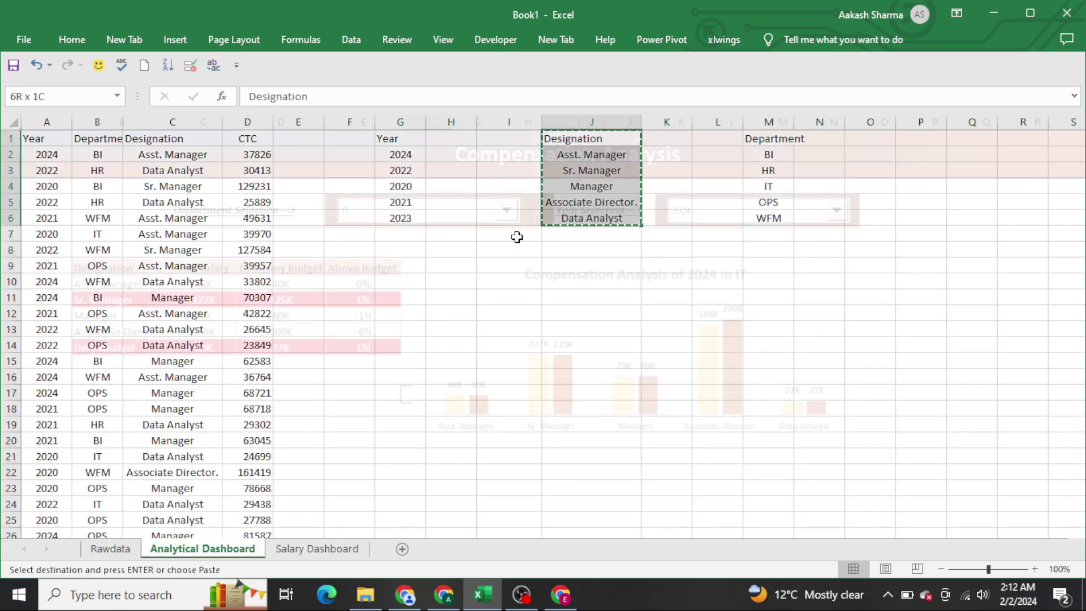
{"action": "key", "text": "ctrl+Page_Down"}
{"action": "key", "text": "Down"}
{"action": "key", "text": "Left"}
{"action": "key", "text": "Left"}
{"action": "key", "text": "Down"}
{"action": "key", "text": "Down"}
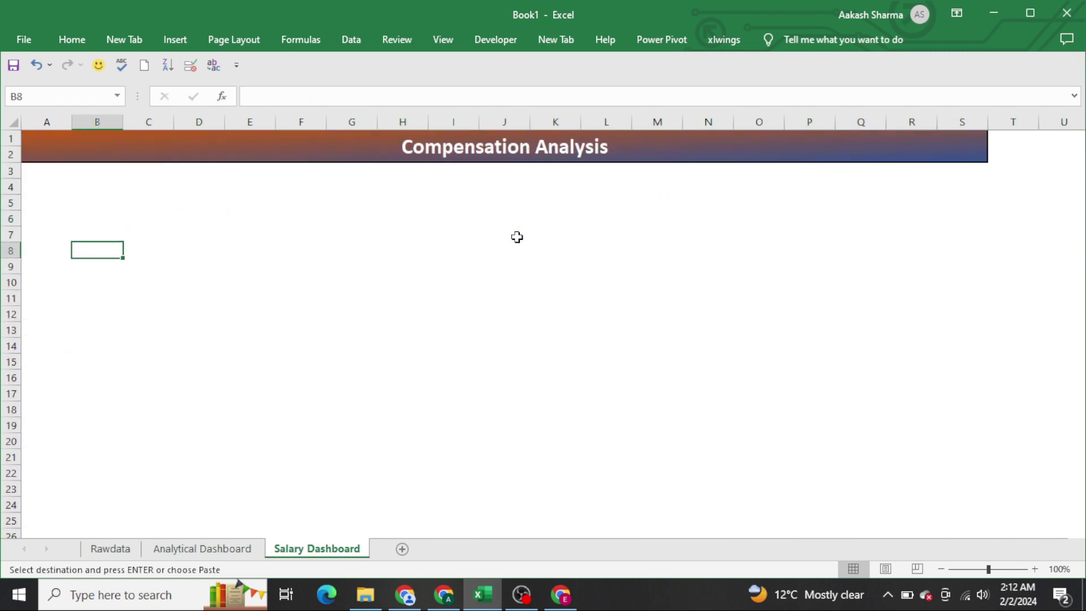
{"action": "key", "text": "Down"}
{"action": "key", "text": "ctrl+v"}
AutoFit column B and left-align the pasted Designation list B9:B14.
{"action": "key", "text": "alt+h"}
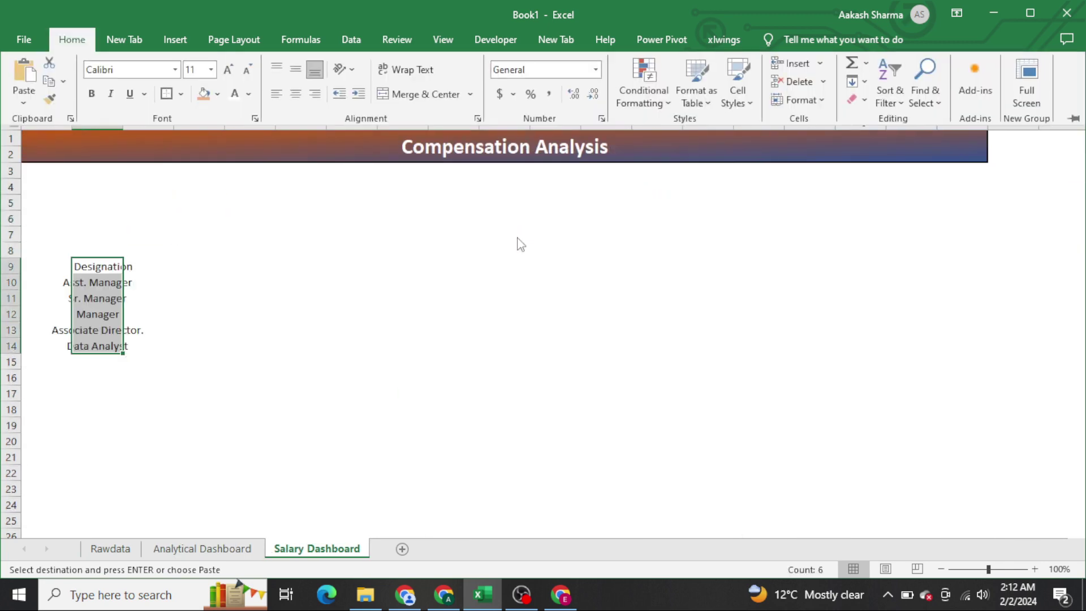
{"action": "key", "text": "o"}
{"action": "key", "text": "i"}
{"action": "key", "text": "ctrl+shift+Down"}
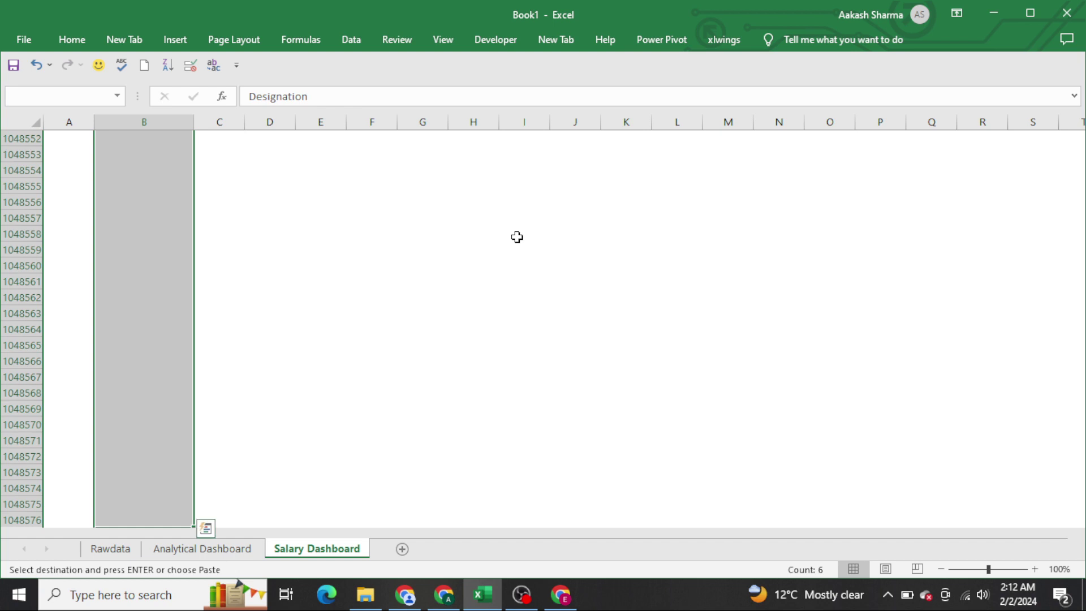
{"action": "key", "text": "ctrl+shift+Up"}
{"action": "key", "text": "alt+h"}
{"action": "key", "text": "a"}
{"action": "key", "text": "c"}
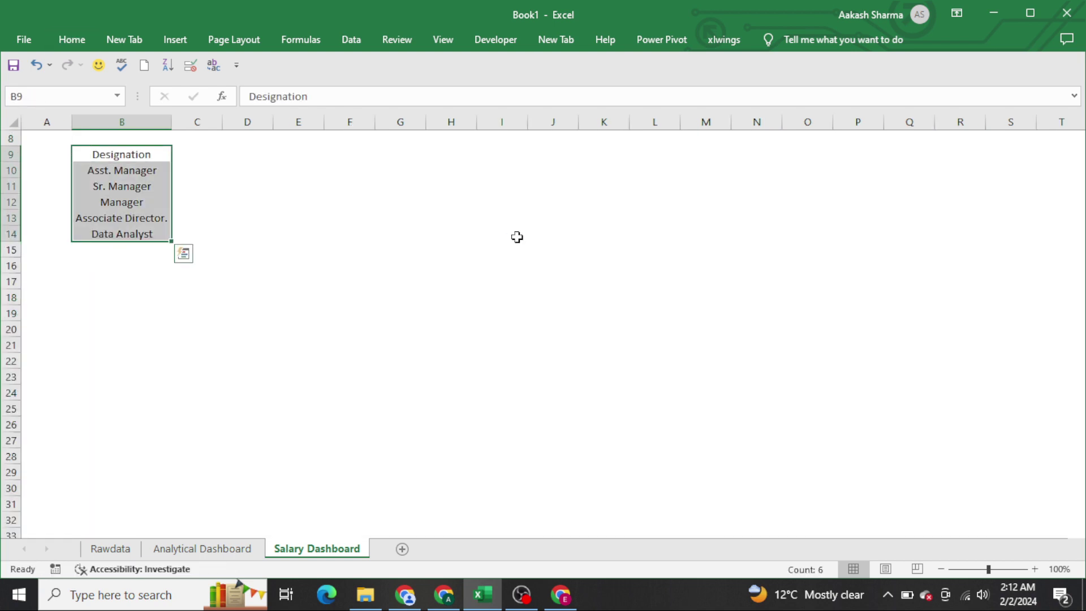
{"action": "key", "text": "Down"}
{"action": "key", "text": "ctrl+shift+Down"}
{"action": "key", "text": "Up"}
{"action": "key", "text": "ctrl+shift+Down"}
{"action": "key", "text": "alt+h"}
{"action": "key", "text": "a"}
{"action": "key", "text": "l"}
{"action": "key", "text": "ctrl+Home"}
Merge B5:C6 and enter the label 'Department Selection -->'.
{"action": "key", "text": "Down"}
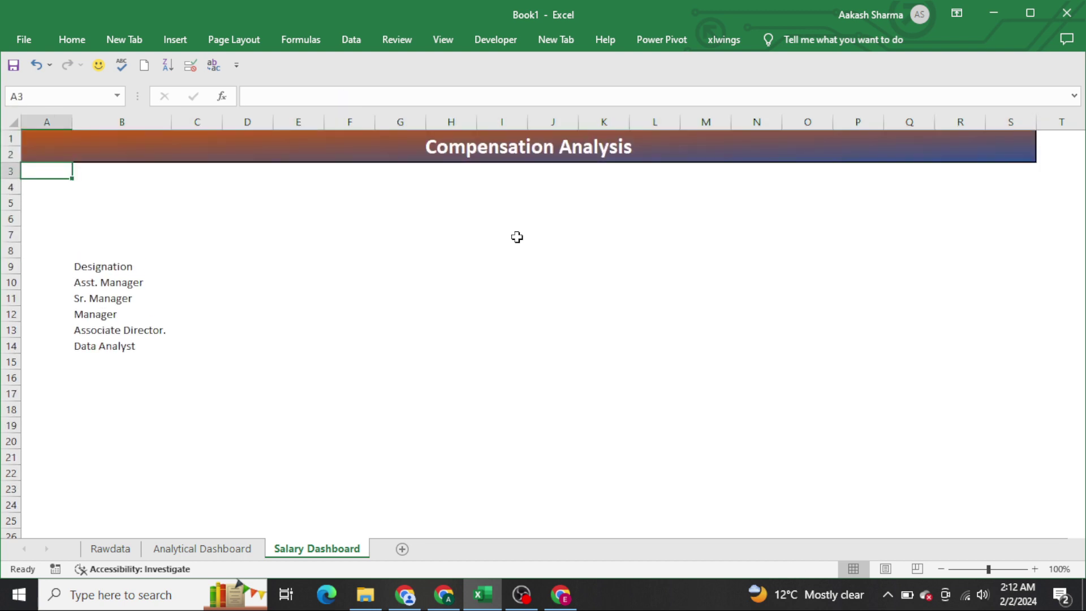
{"action": "key", "text": "Right"}
{"action": "key", "text": "Down"}
{"action": "key", "text": "Down"}
{"action": "key", "text": "Down"}
{"action": "key", "text": "Down"}
{"action": "key", "text": "Up"}
{"action": "key", "text": "Up"}
{"action": "key", "text": "shift+Down"}
{"action": "key", "text": "shift+Right"}
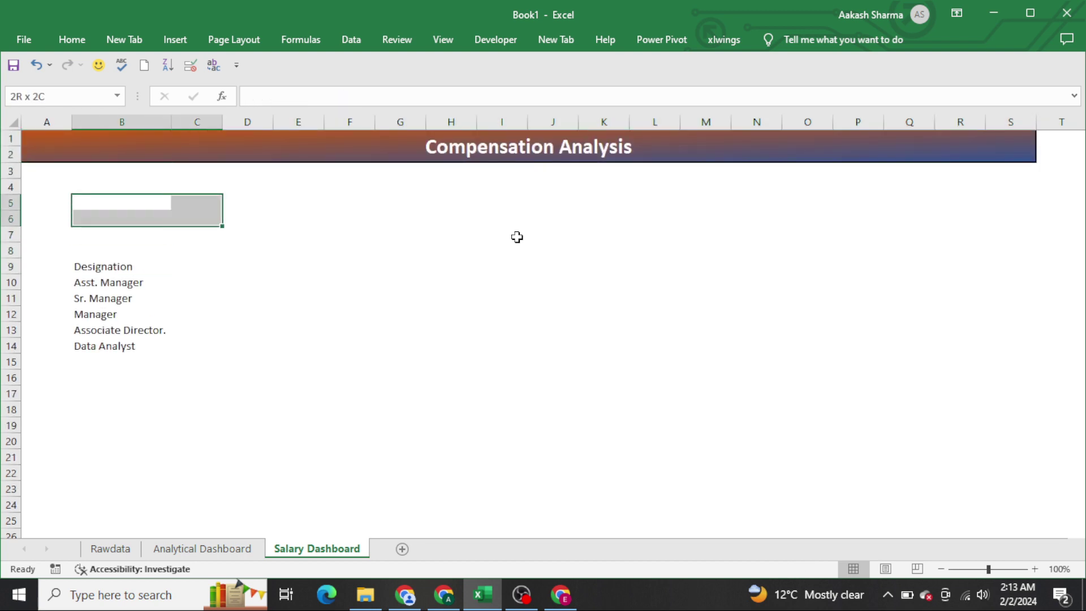
{"action": "key", "text": "shift+Right"}
{"action": "key", "text": "shift+Left"}
{"action": "key", "text": "alt+h"}
{"action": "type", "text": "mc"}
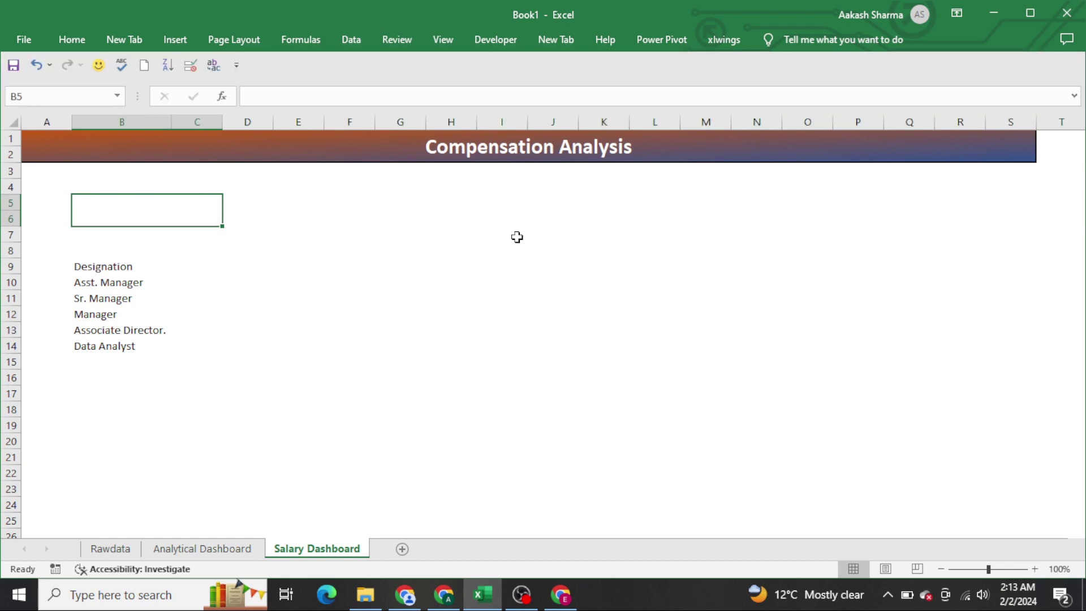
{"action": "type", "text": "Select"}
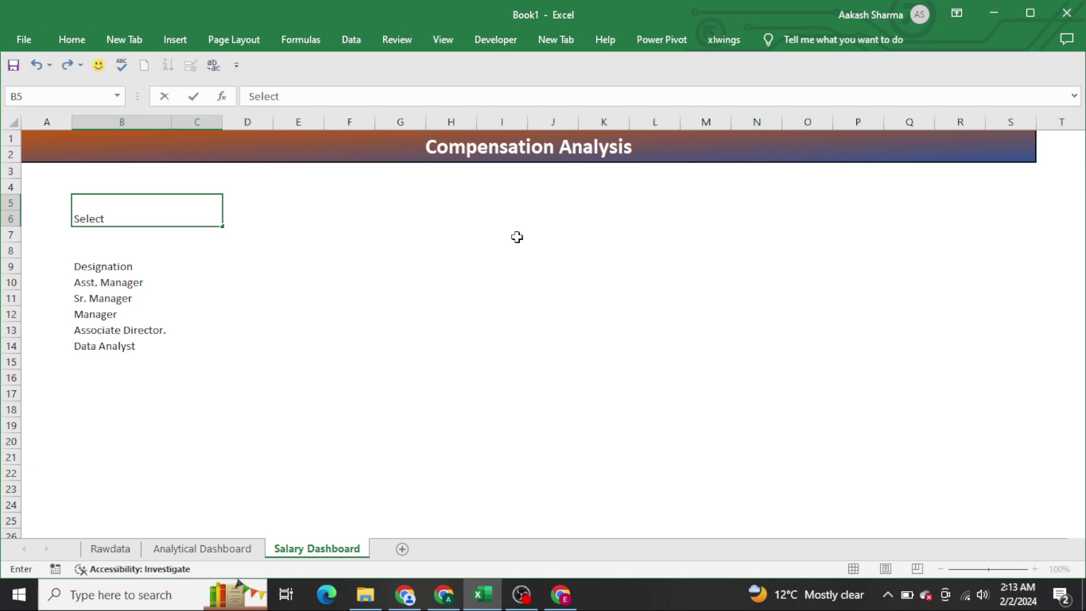
{"action": "key", "text": "Escape"}
{"action": "type", "text": "Department"}
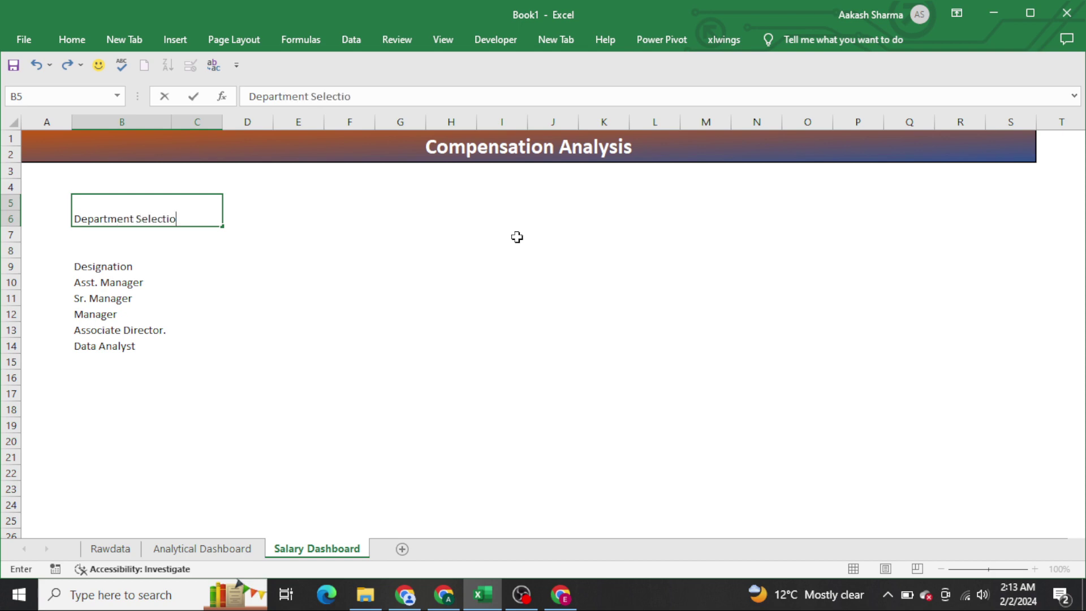
{"action": "key", "text": "Return"}
{"action": "key", "text": "Up"}
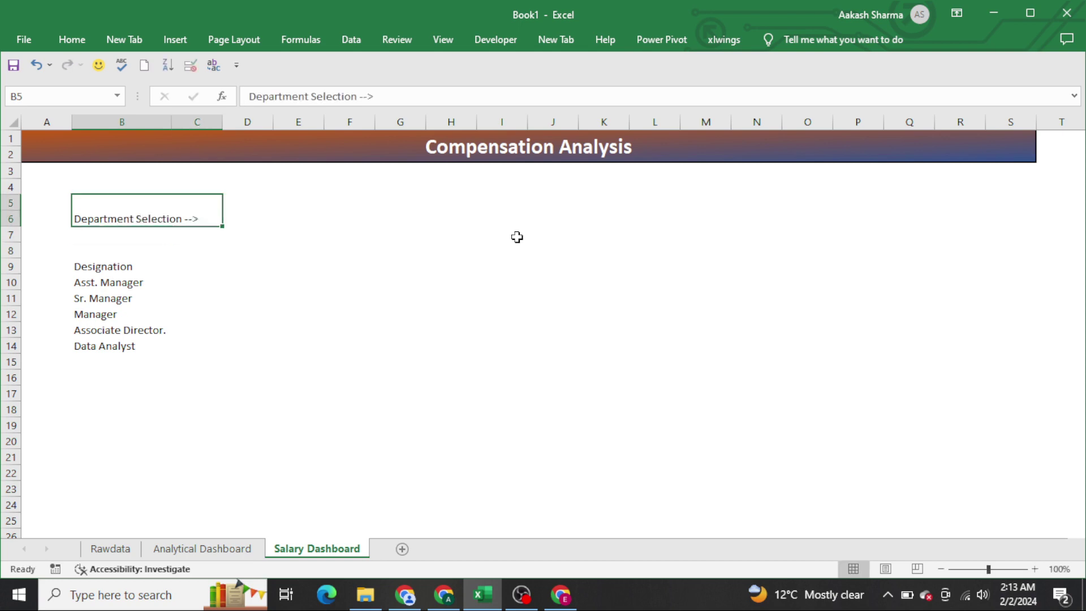
Make the label bold, italic, underlined, 12 pt, centred horizontally and vertically.
{"action": "key", "text": "ctrl+b"}
{"action": "key", "text": "alt+h"}
{"action": "key", "text": "a"}
{"action": "key", "text": "c"}
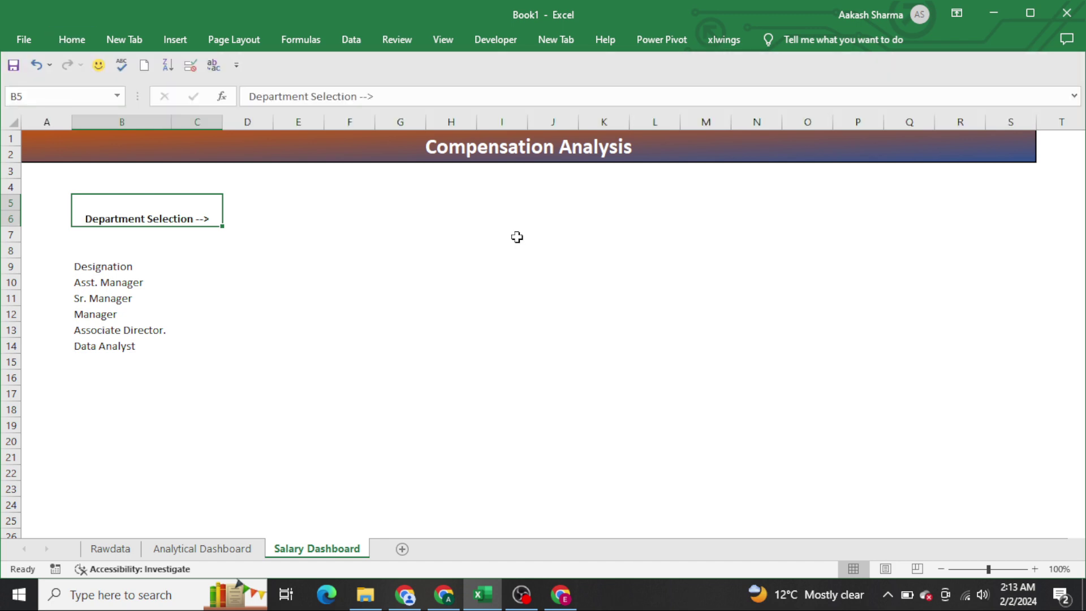
{"action": "key", "text": "alt+h"}
{"action": "key", "text": "a"}
{"action": "key", "text": "m"}
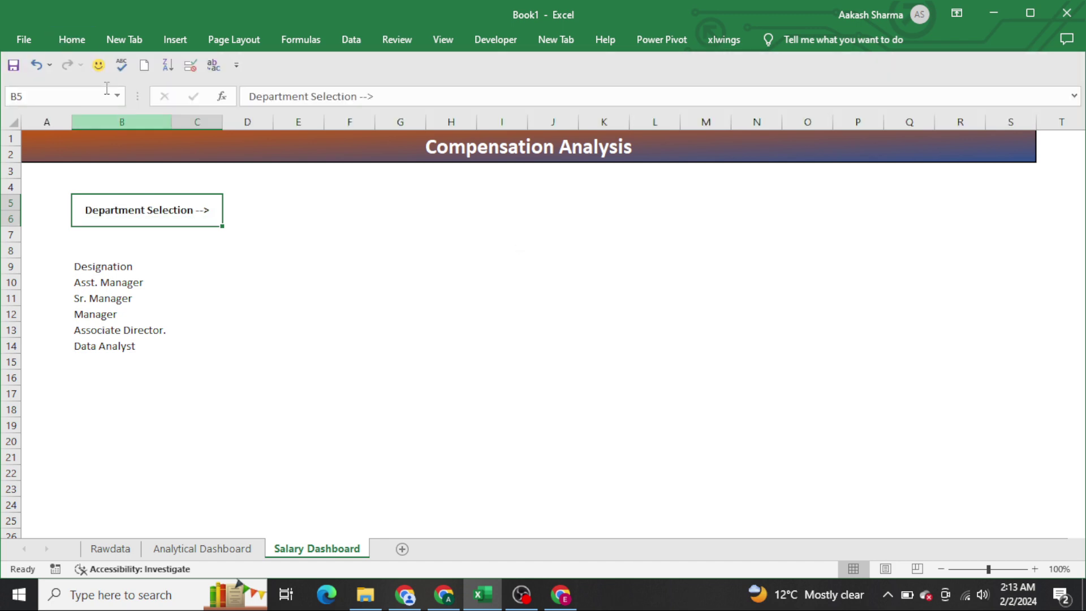
{"action": "left_click", "coordinate": [71, 40]}
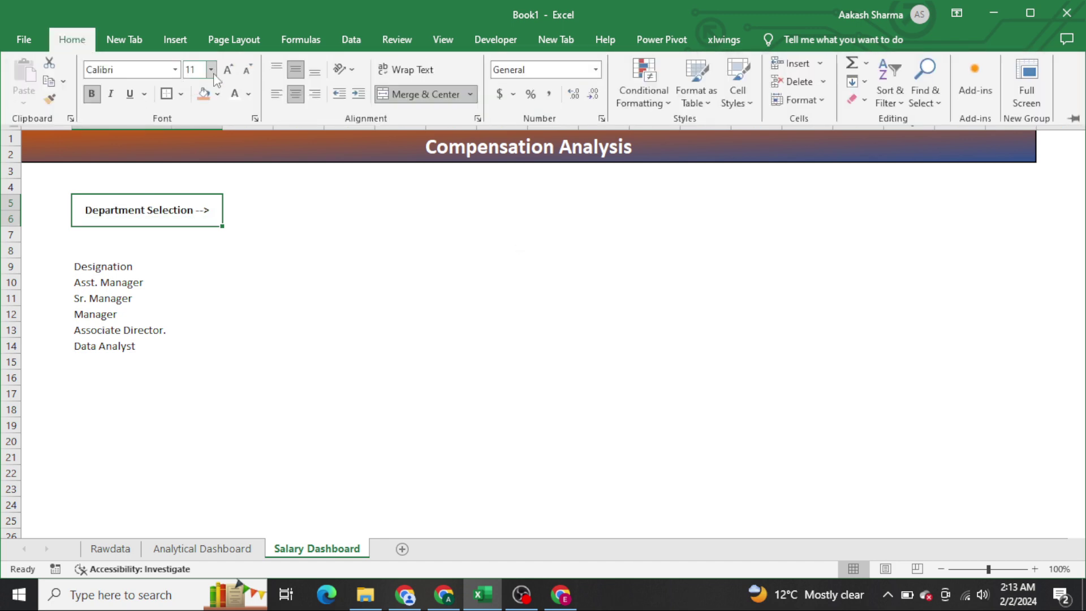
{"action": "left_click", "coordinate": [227, 72]}
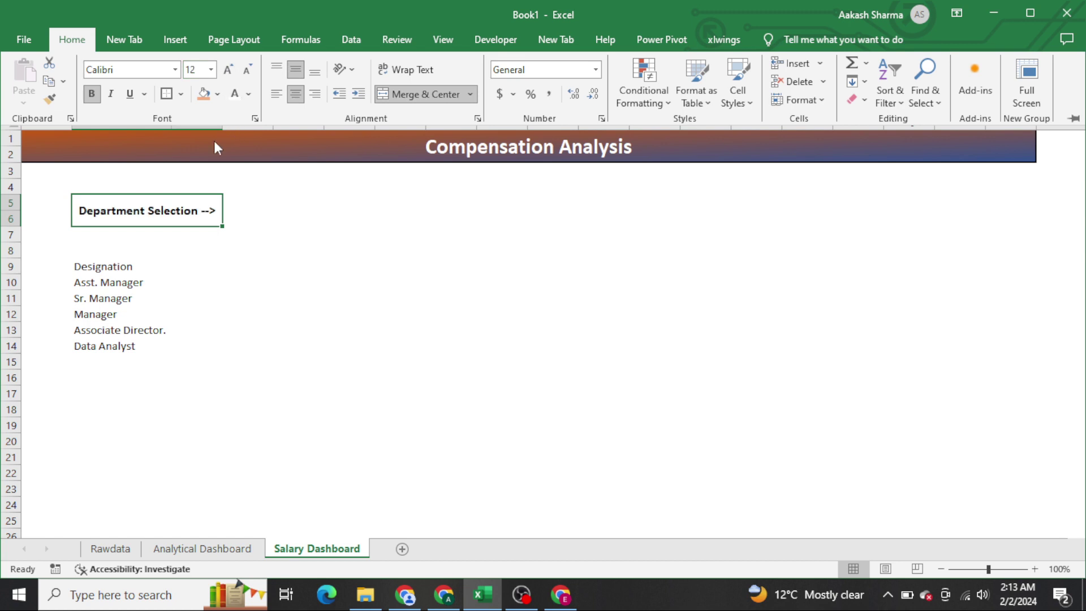
{"action": "key", "text": "ctrl+u"}
{"action": "key", "text": "ctrl+i"}
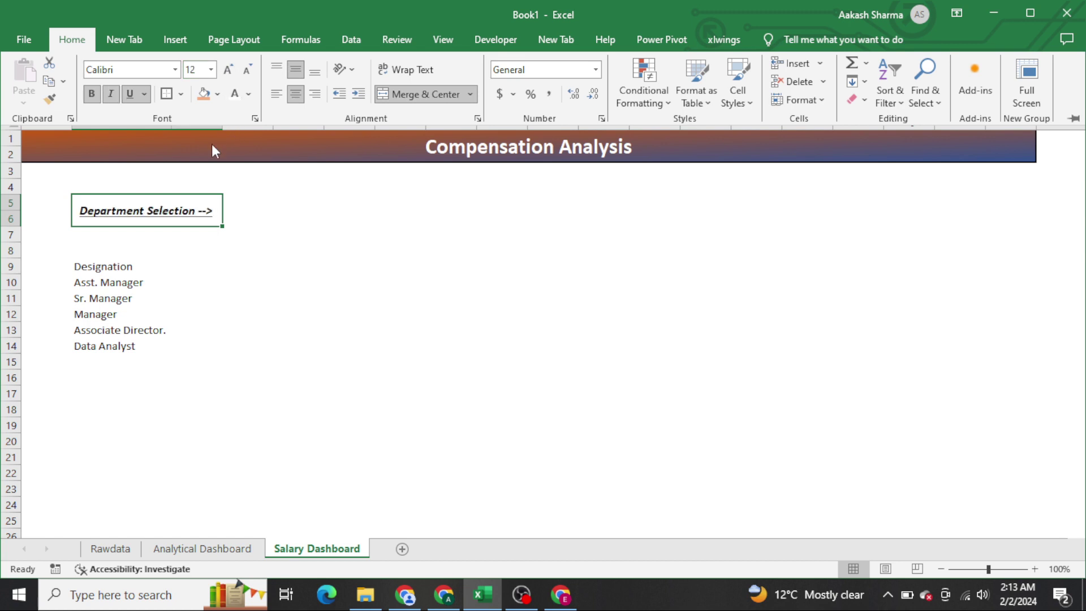
{"action": "left_click", "coordinate": [251, 196]}
Add an orange double-line bottom border under the Department Selection row B5:G6.
{"action": "left_click", "coordinate": [250, 198]}
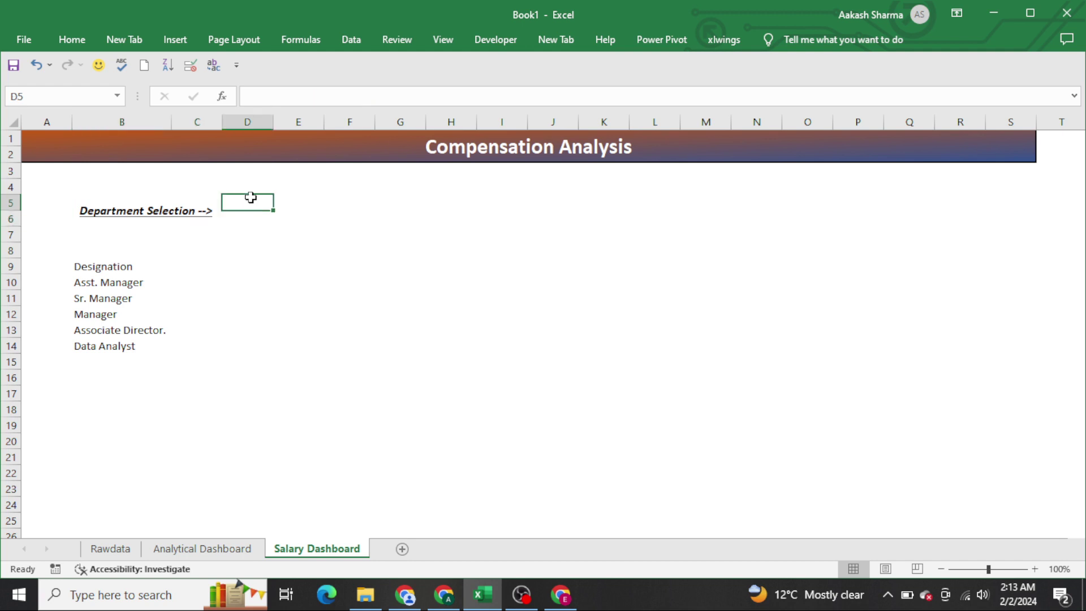
{"action": "key", "text": "Left"}
{"action": "key", "text": "shift+Right"}
{"action": "key", "text": "shift+Right"}
{"action": "key", "text": "shift+Right"}
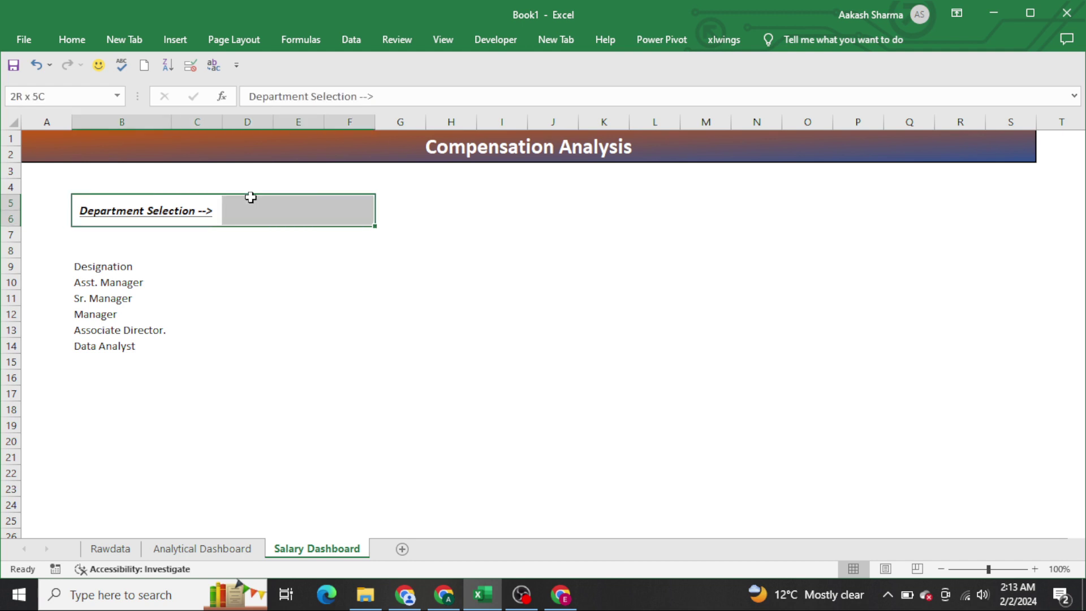
{"action": "key", "text": "shift+Right"}
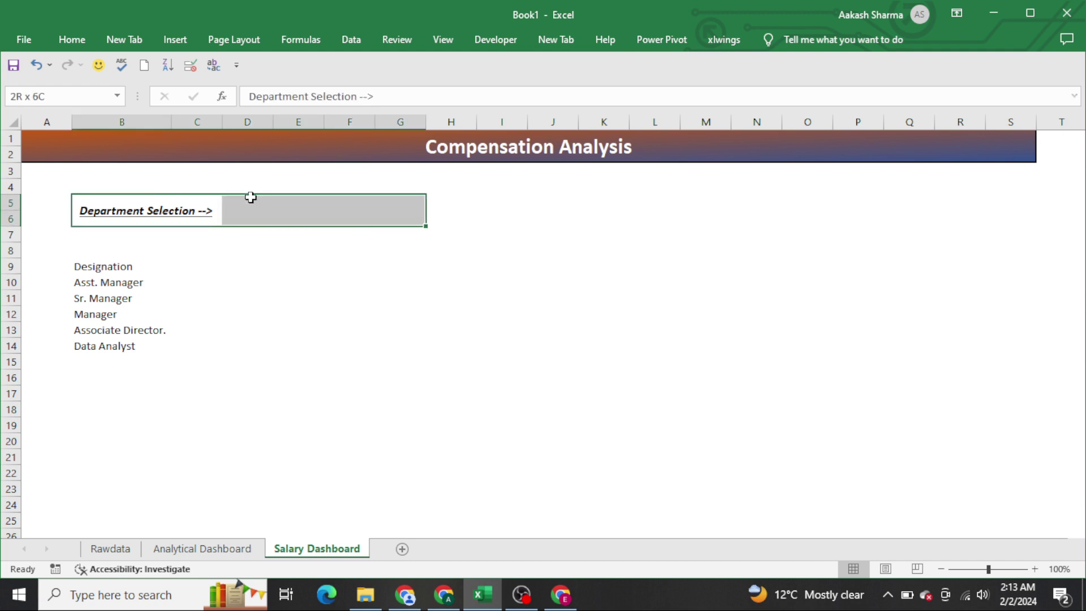
{"action": "key", "text": "ctrl+1"}
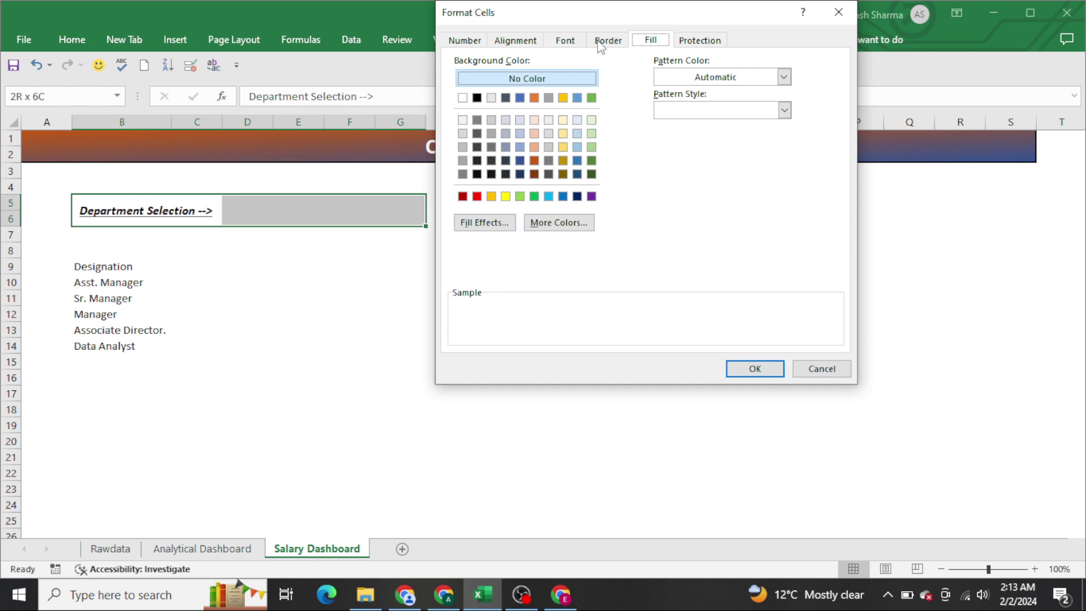
{"action": "left_click", "coordinate": [601, 47]}
{"action": "left_click", "coordinate": [534, 168]}
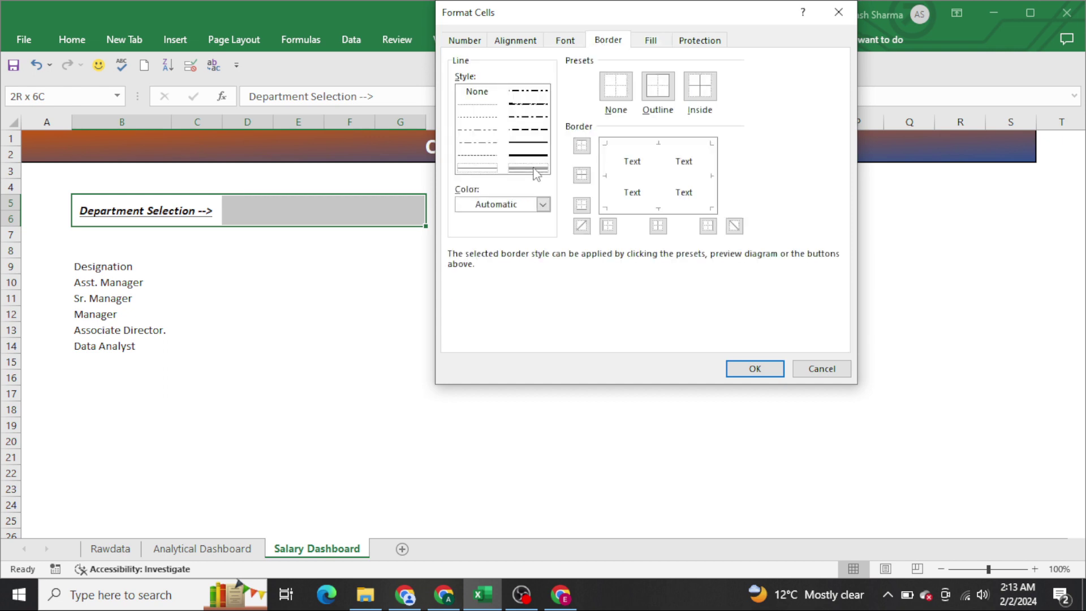
{"action": "left_click", "coordinate": [520, 205]}
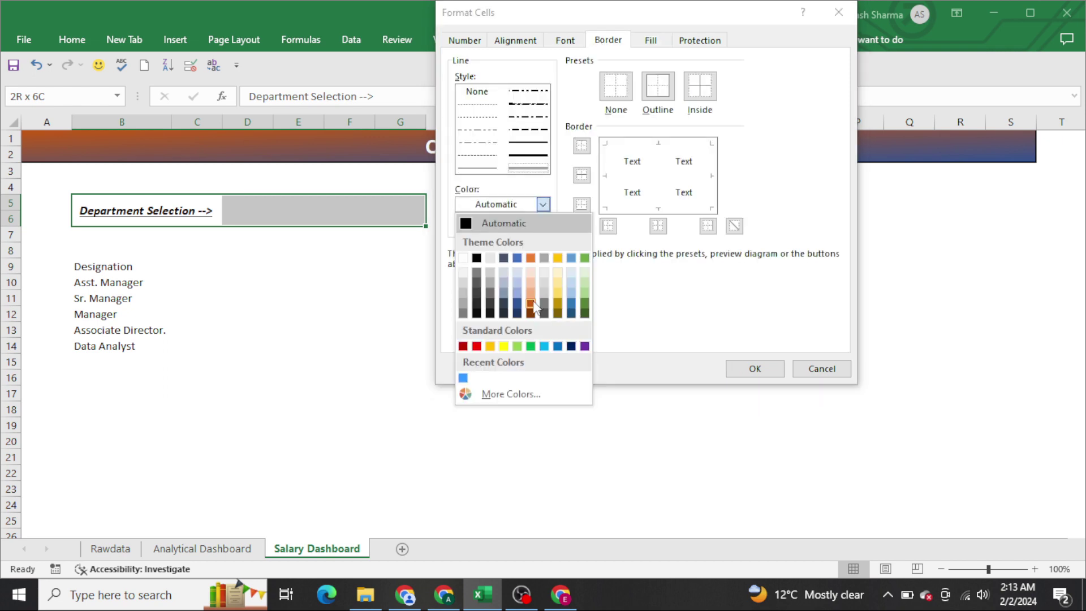
{"action": "left_click", "coordinate": [533, 300]}
{"action": "left_click", "coordinate": [627, 208]}
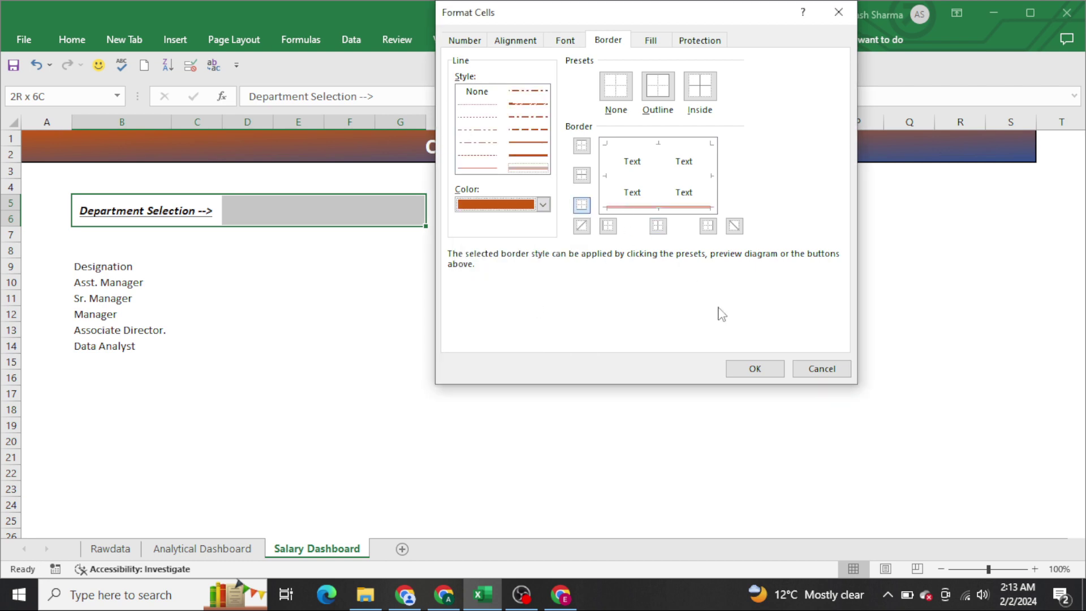
{"action": "left_click", "coordinate": [755, 368]}
{"action": "left_click", "coordinate": [495, 221]}
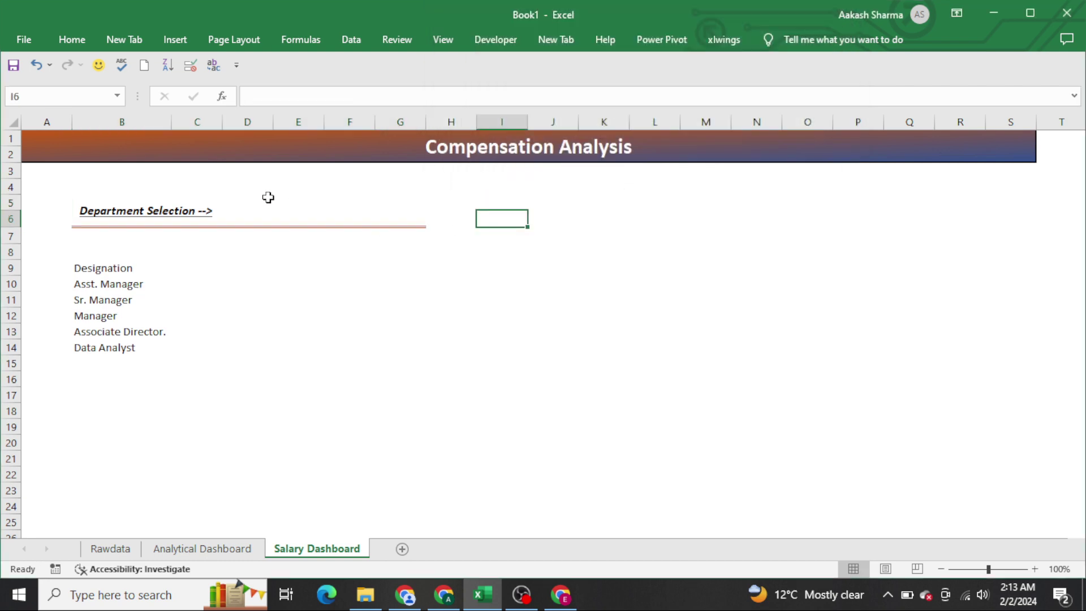
Fill the cells D5:G6 beside the label dark orange.
{"action": "left_click_drag", "start_coordinate": [268, 197], "coordinate": [419, 220]}
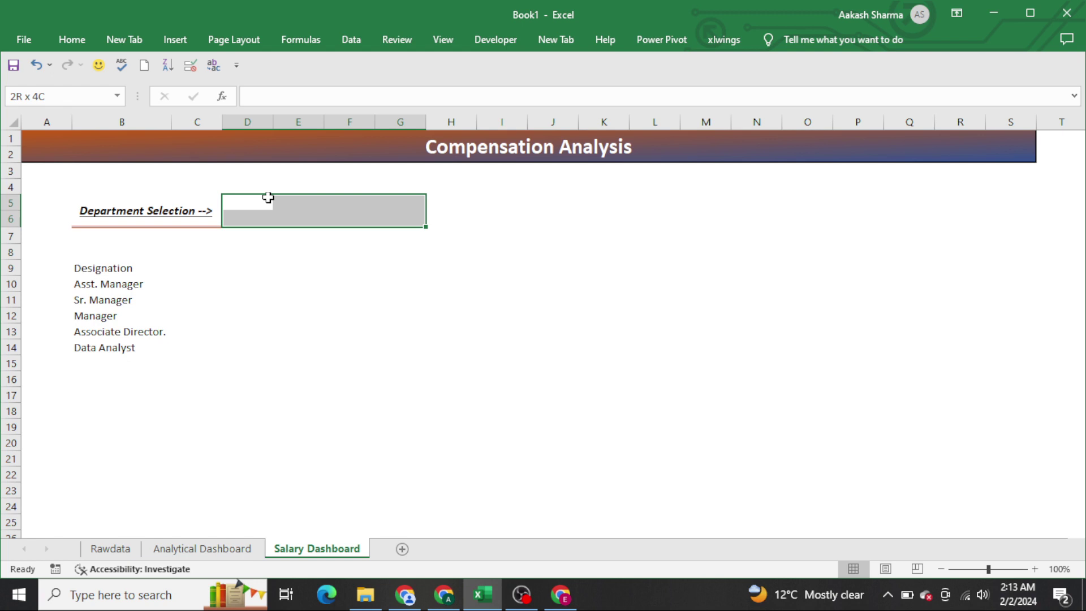
{"action": "left_click", "coordinate": [71, 39]}
{"action": "left_click", "coordinate": [218, 94]}
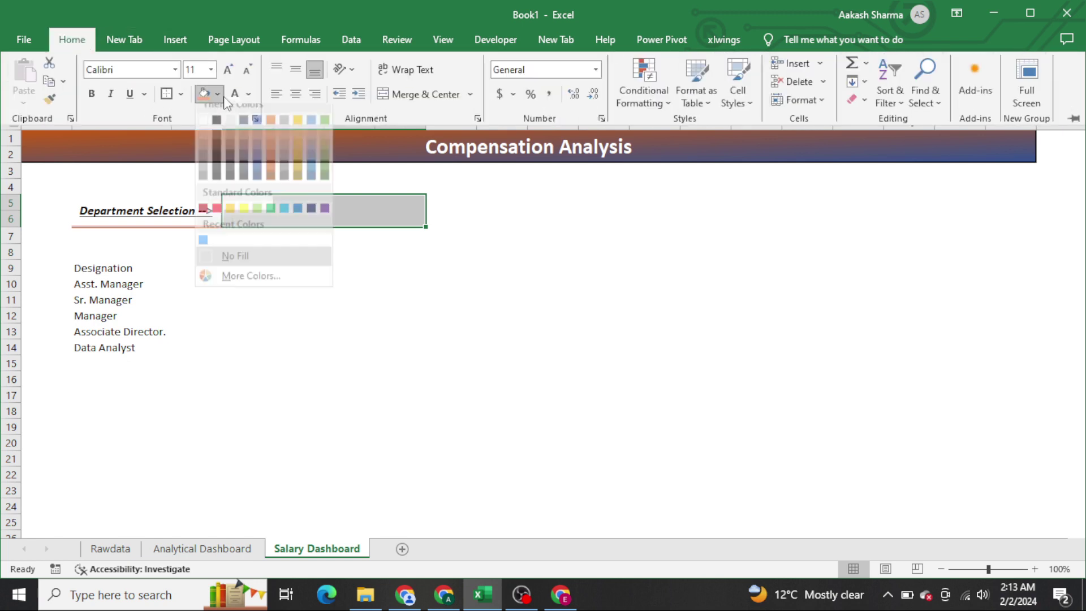
{"action": "left_click", "coordinate": [271, 180]}
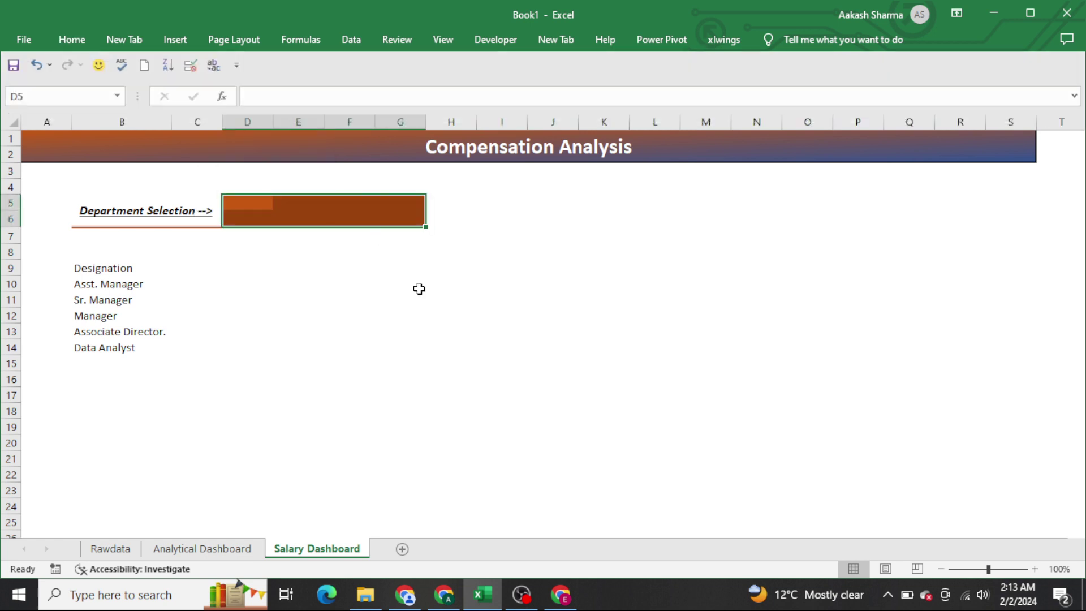
{"action": "left_click", "coordinate": [420, 288]}
Insert a Form Control combo box drawn over the orange box D5:G6.
{"action": "left_click", "coordinate": [496, 41]}
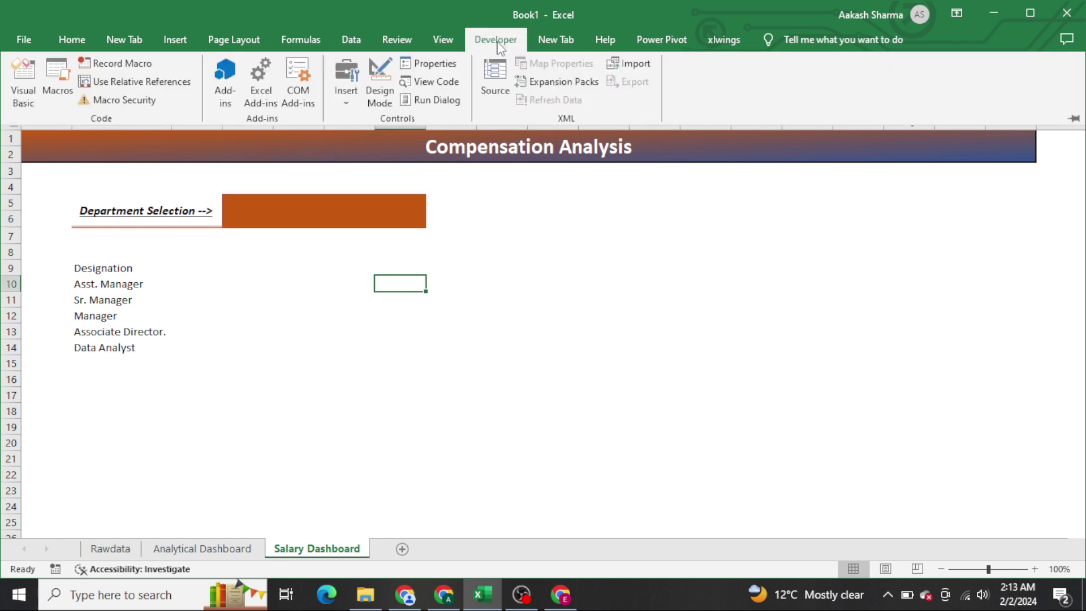
{"action": "left_click", "coordinate": [348, 96]}
{"action": "left_click", "coordinate": [355, 137]}
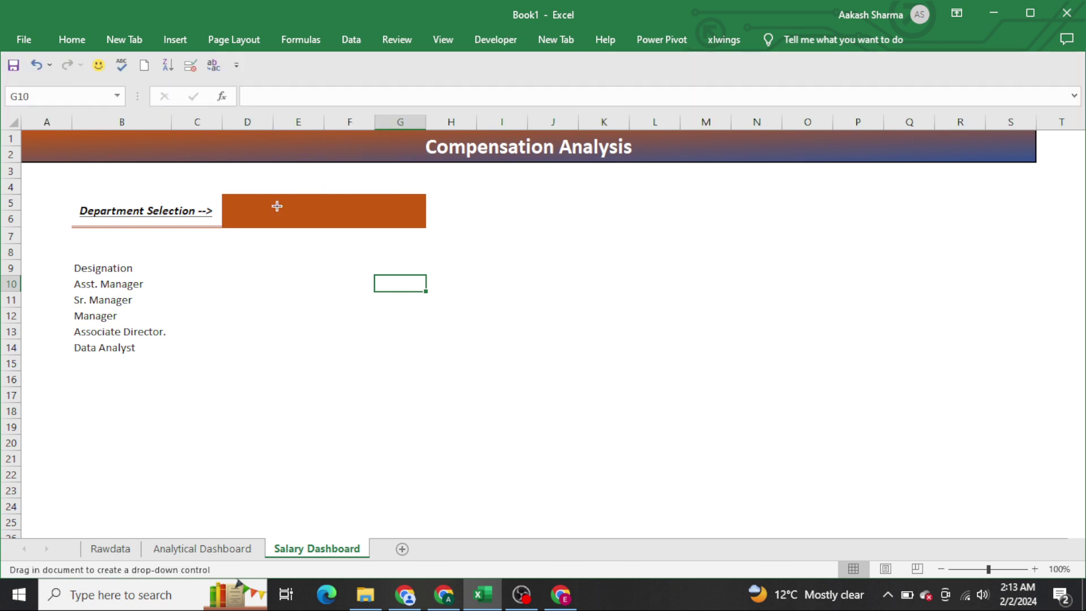
{"action": "left_click_drag", "start_coordinate": [252, 199], "coordinate": [411, 224]}
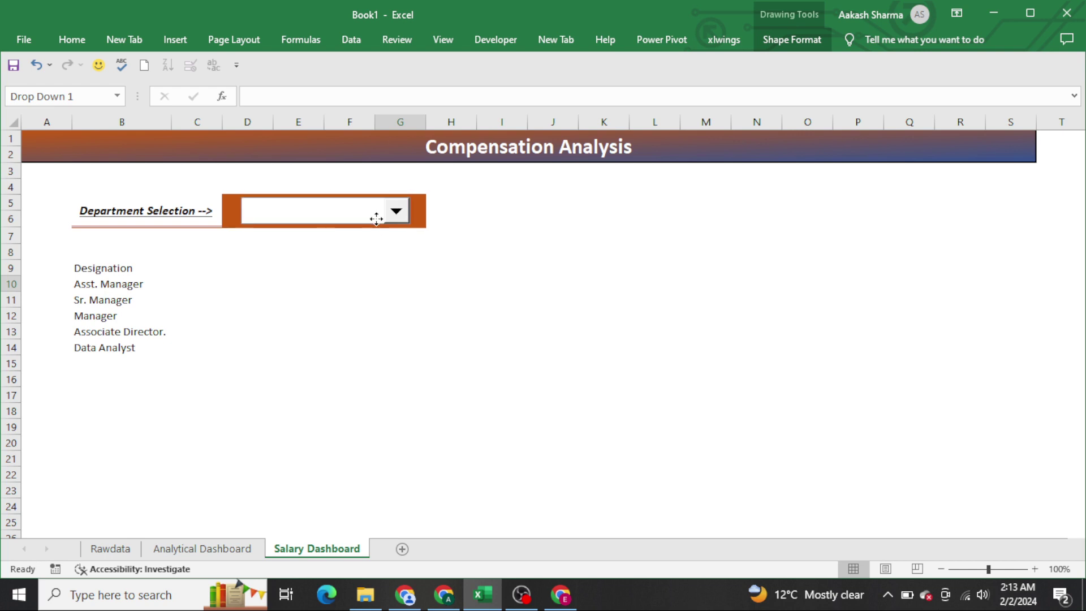
Set the combo box input range to Rawdata!$M$2:$M$6, cell link $T$1, with 3-D shading.
{"action": "right_click", "coordinate": [376, 219]}
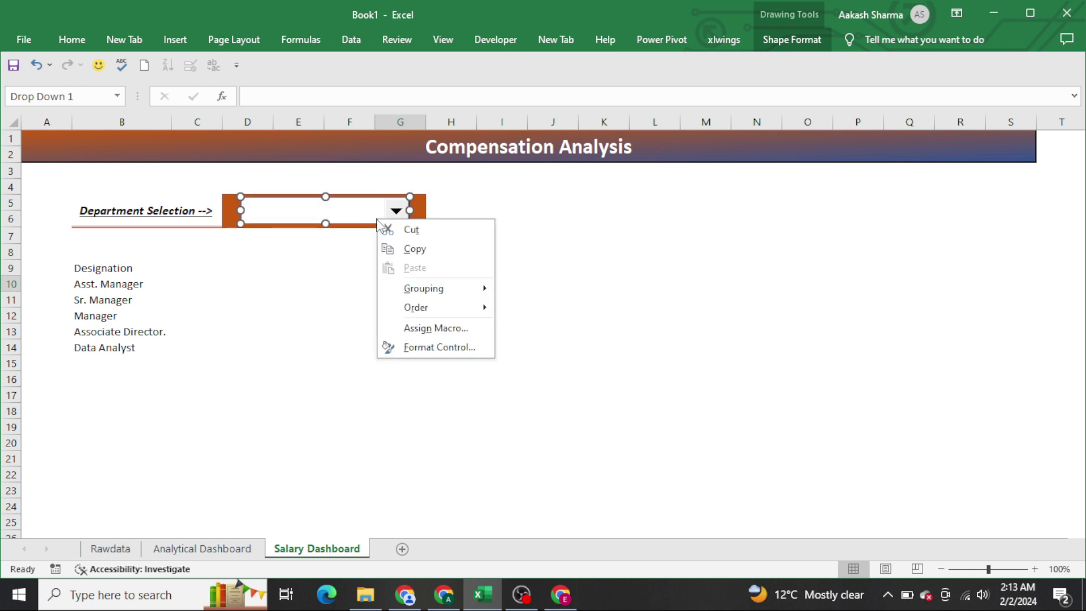
{"action": "left_click", "coordinate": [446, 350]}
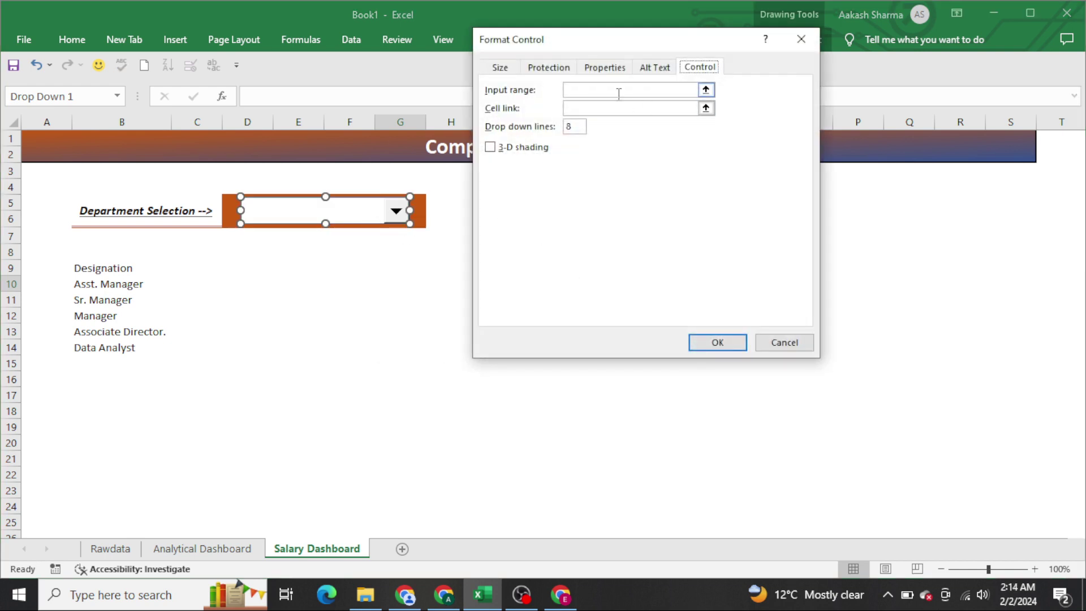
{"action": "left_click", "coordinate": [605, 90]}
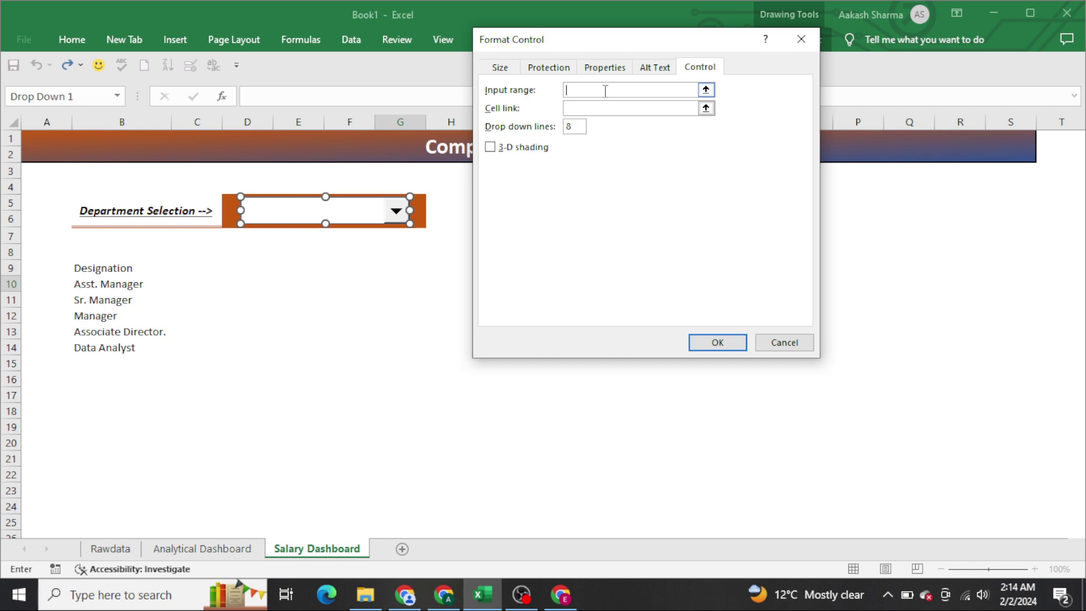
{"action": "left_click", "coordinate": [108, 551]}
{"action": "left_click_drag", "start_coordinate": [639, 40], "coordinate": [399, 104]}
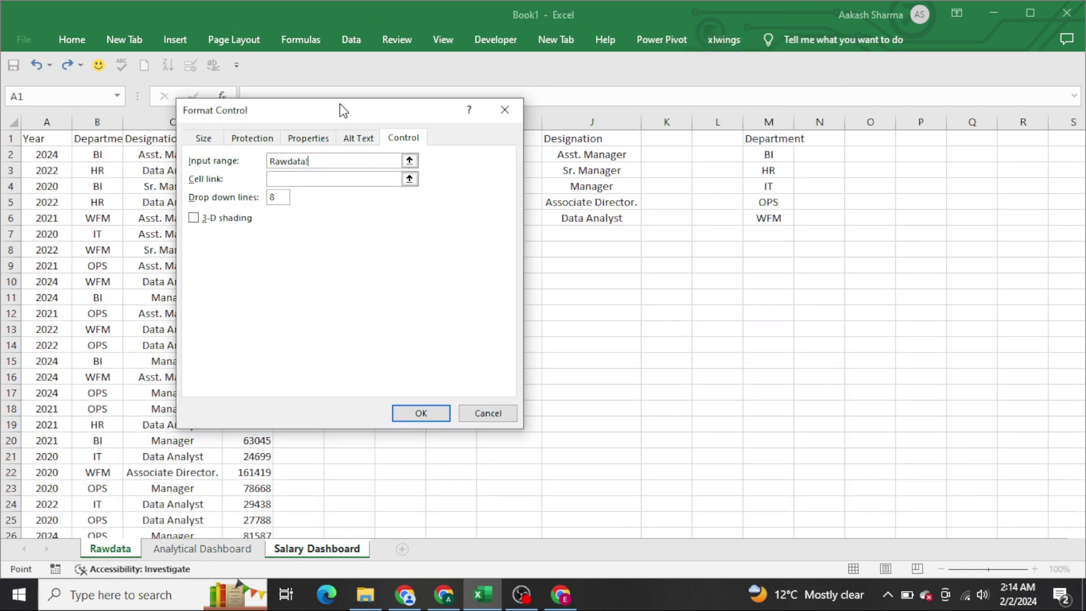
{"action": "left_click_drag", "start_coordinate": [781, 152], "coordinate": [769, 219]}
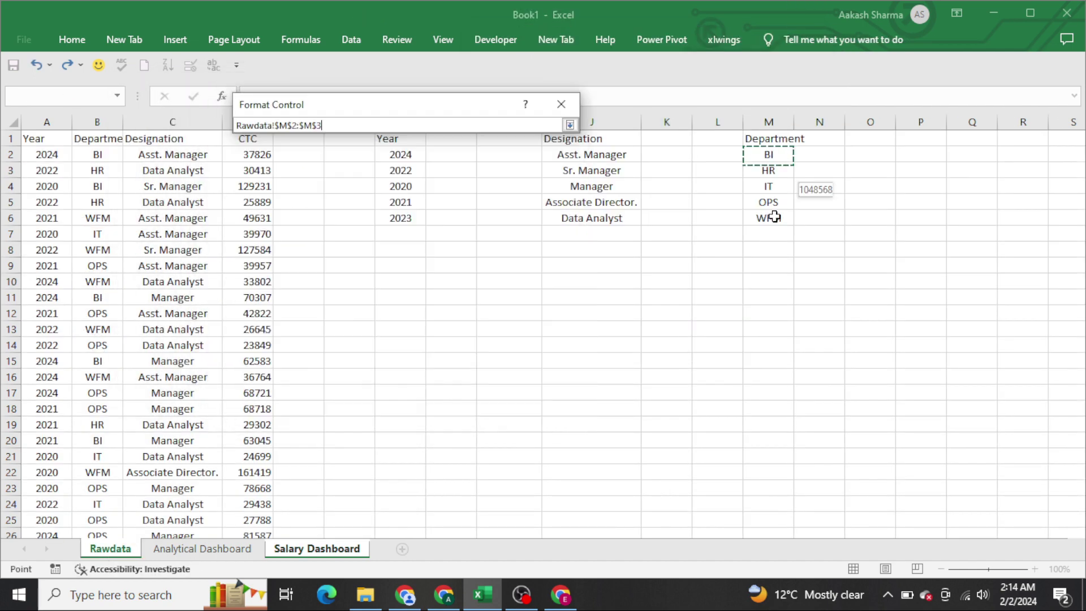
{"action": "left_click", "coordinate": [344, 173]}
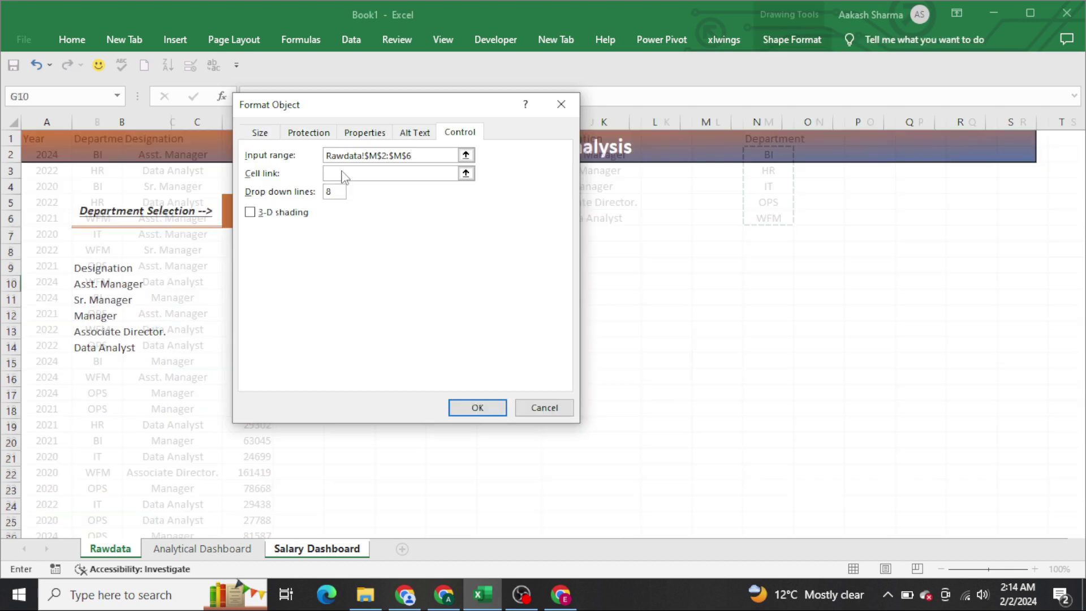
{"action": "left_click", "coordinate": [265, 214]}
{"action": "left_click", "coordinate": [393, 174]}
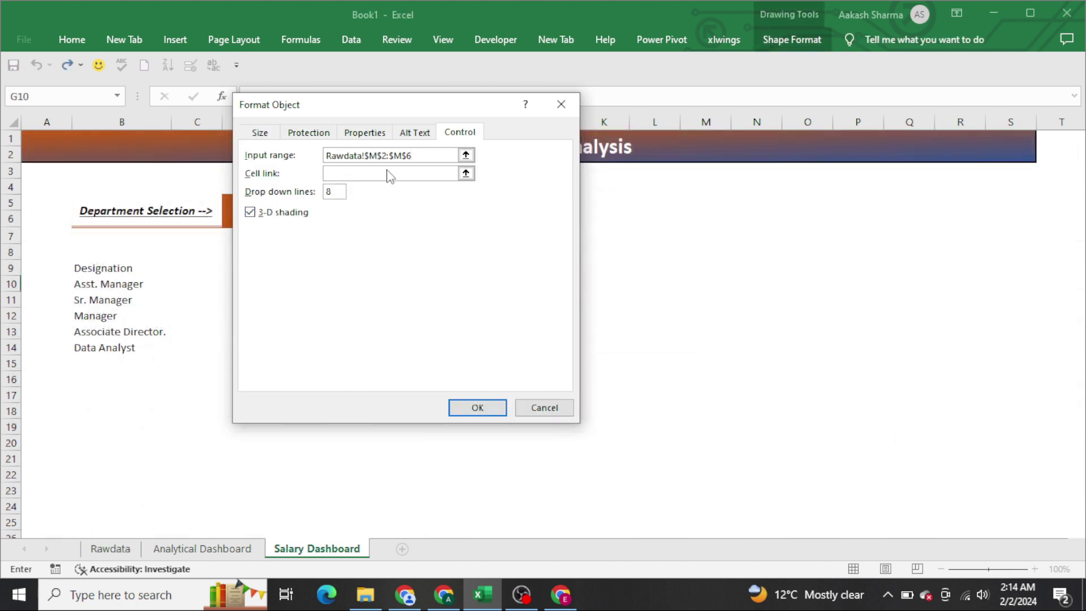
{"action": "left_click", "coordinate": [1061, 142]}
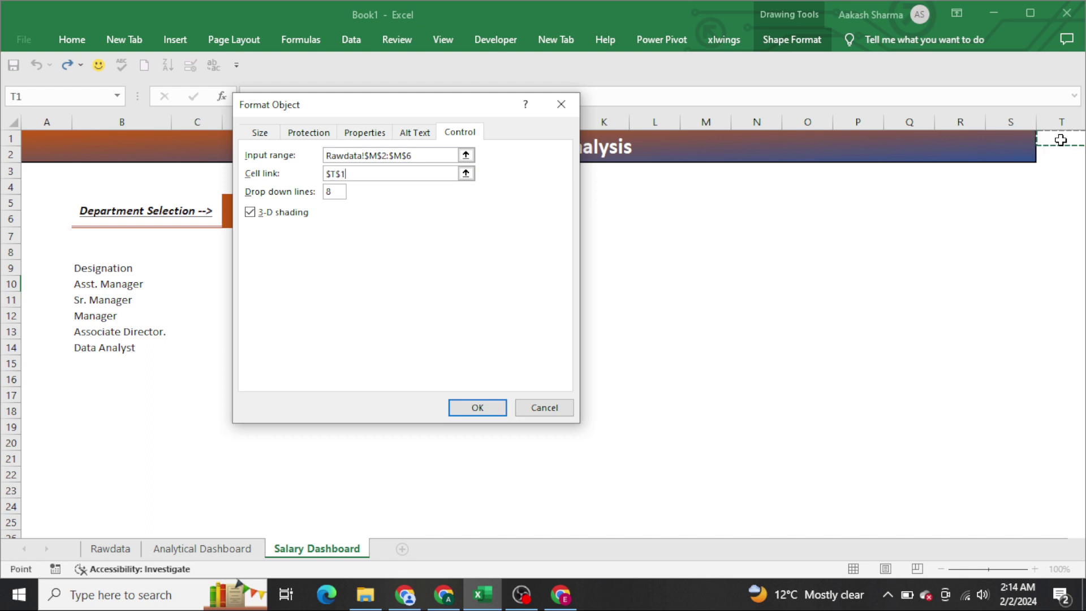
{"action": "left_click", "coordinate": [482, 407]}
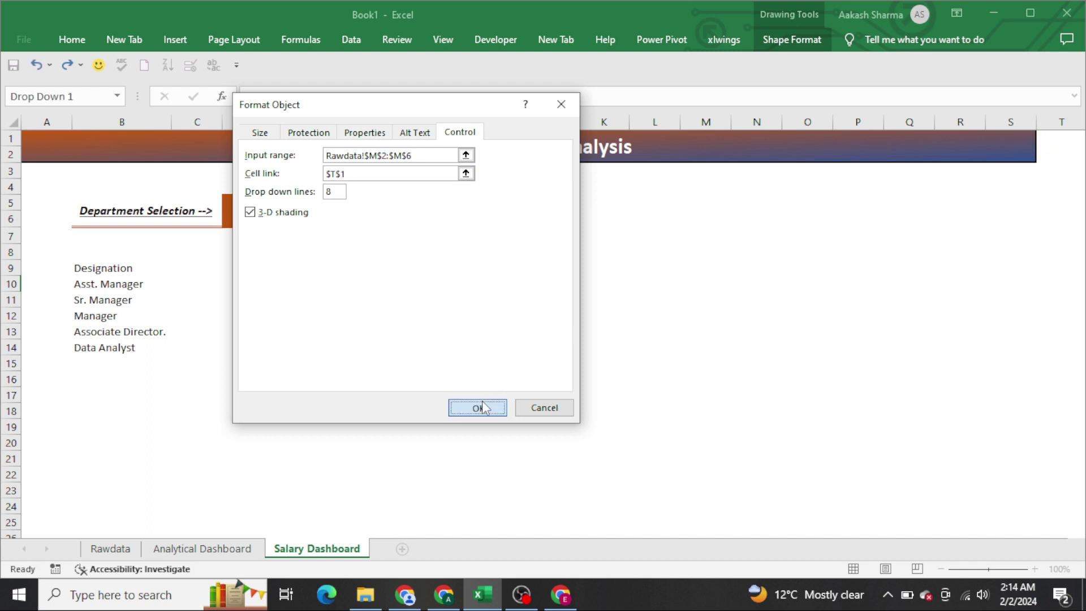
{"action": "left_click", "coordinate": [318, 267]}
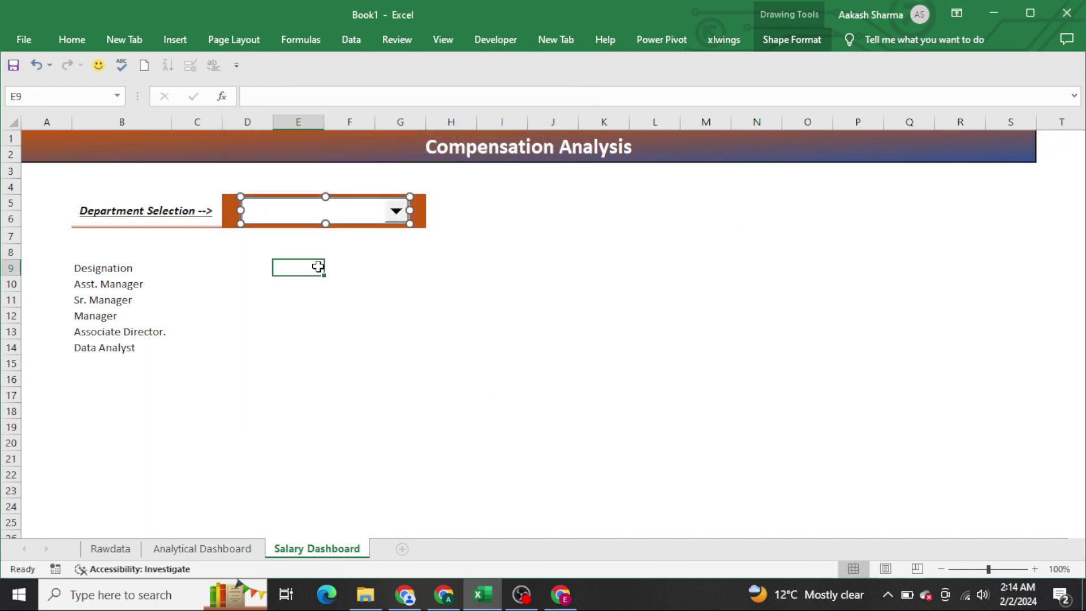
{"action": "left_click", "coordinate": [198, 202]}
Copy the Department Selection label and drop-down block to I5.
{"action": "key", "text": "shift+Right"}
{"action": "key", "text": "shift+Right"}
{"action": "key", "text": "shift+Right"}
{"action": "key", "text": "shift+Right"}
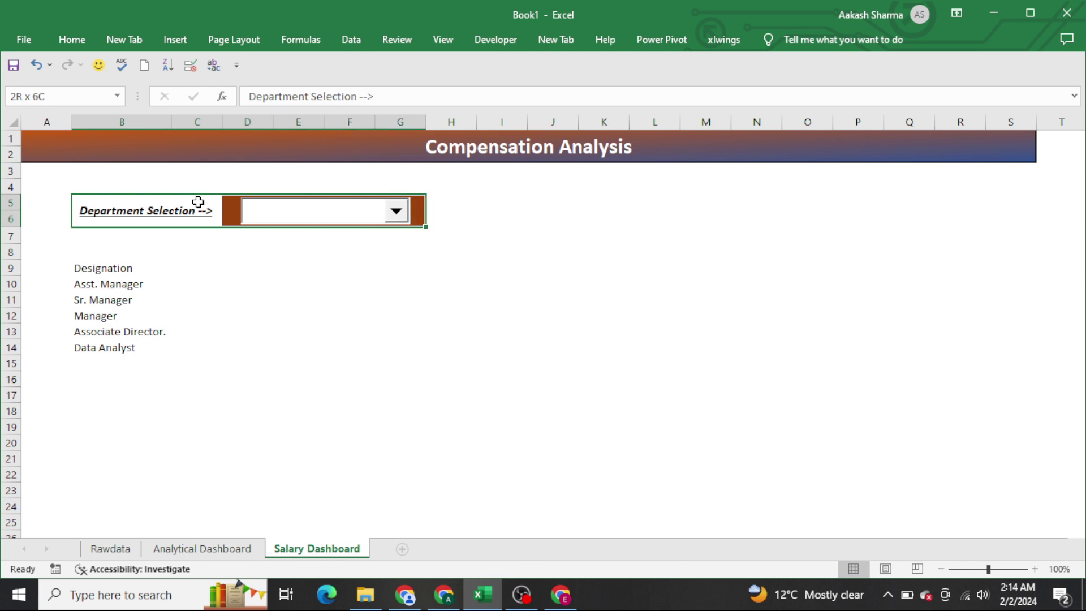
{"action": "key", "text": "shift+Right"}
{"action": "key", "text": "shift+Left"}
{"action": "key", "text": "ctrl+c"}
{"action": "key", "text": "Right"}
{"action": "key", "text": "Right"}
{"action": "key", "text": "Right"}
{"action": "key", "text": "Right"}
{"action": "key", "text": "Right"}
{"action": "key", "text": "Right"}
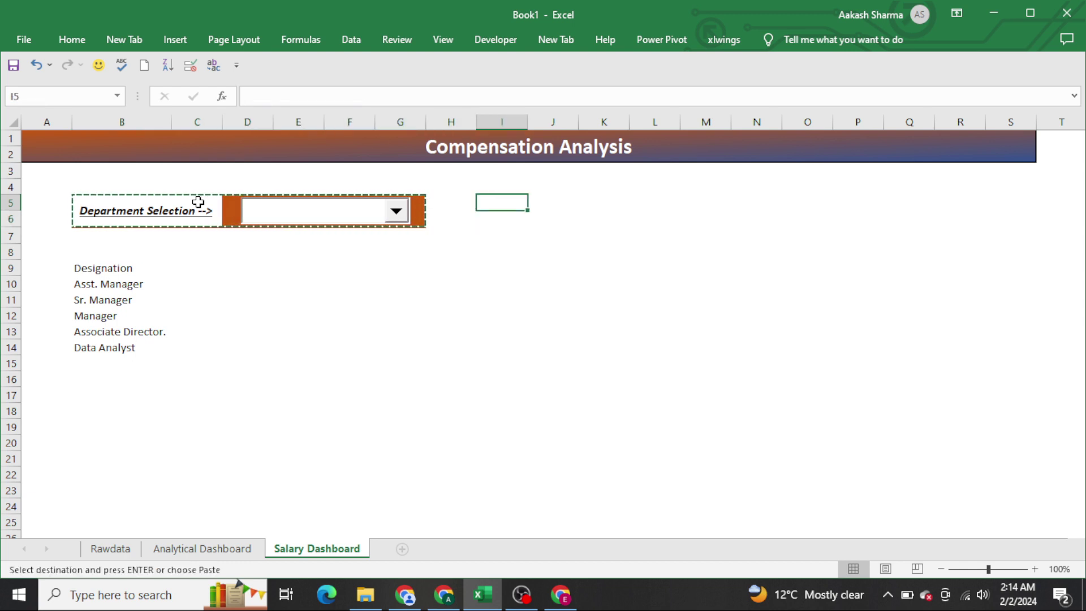
{"action": "key", "text": "ctrl+v"}
{"action": "key", "text": "Escape"}
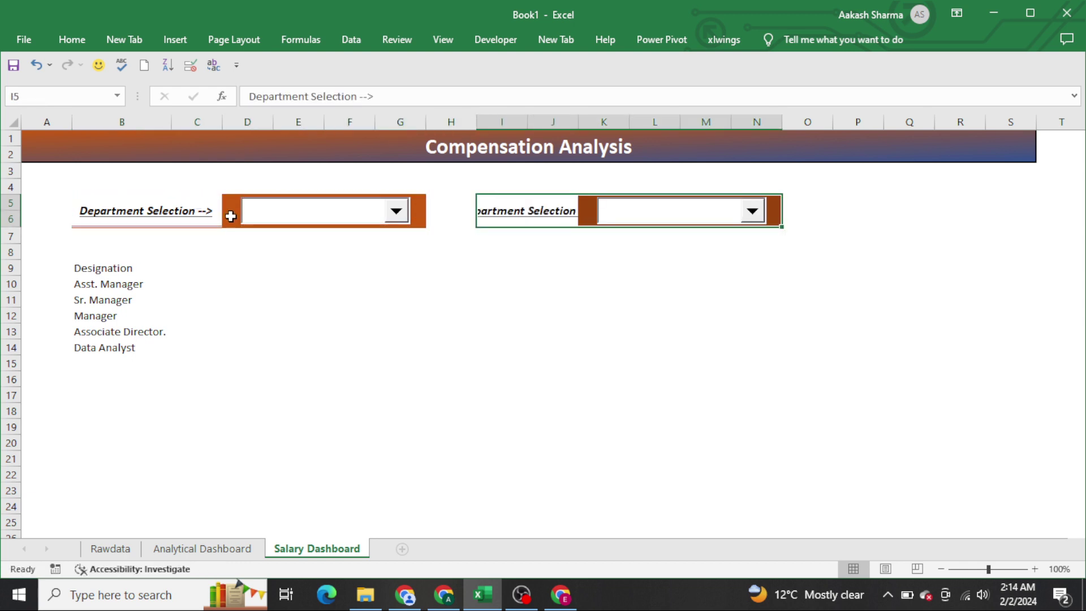
{"action": "key", "text": "Left"}
{"action": "key", "text": "Right"}
Rename the copied label to 'Year Selection -->'.
{"action": "key", "text": "F2"}
{"action": "key", "text": "Home"}
{"action": "key", "text": "ctrl+shift+Right"}
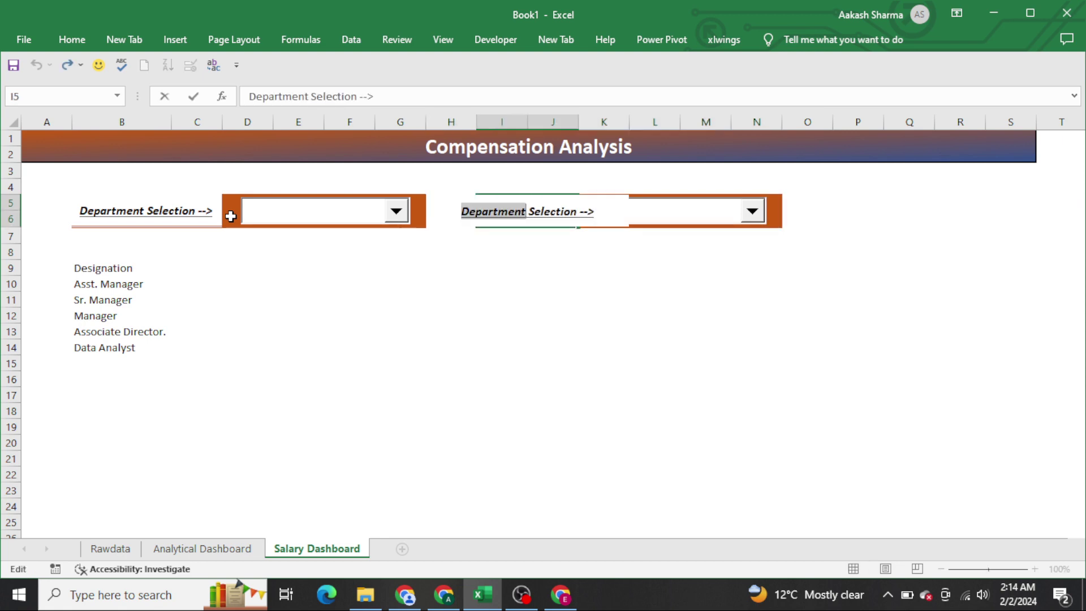
{"action": "type", "text": "Year"}
{"action": "key", "text": "Return"}
{"action": "key", "text": "Up"}
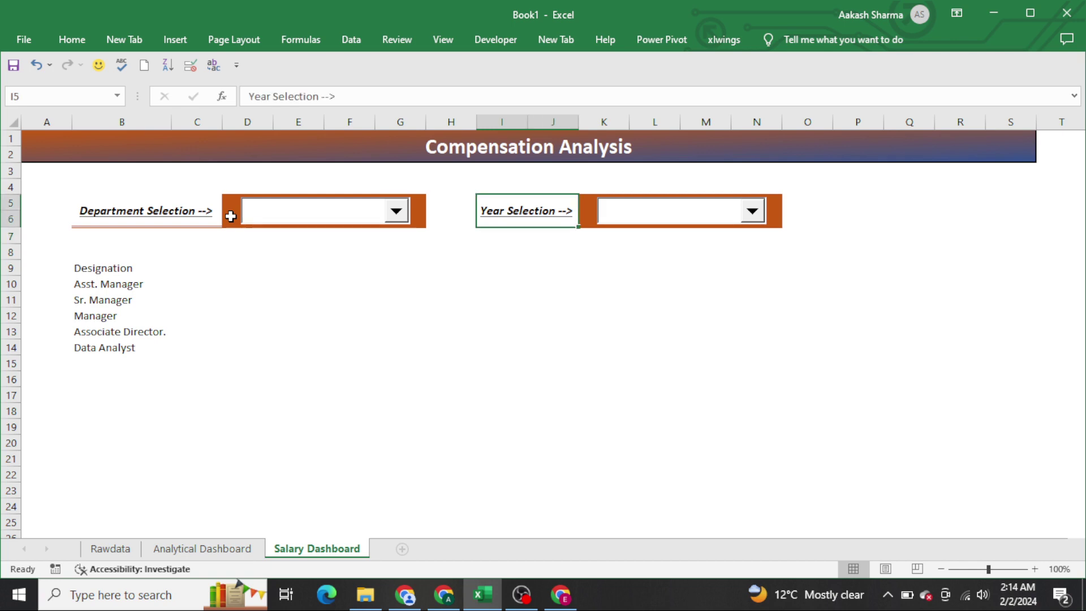
{"action": "key", "text": "Right"}
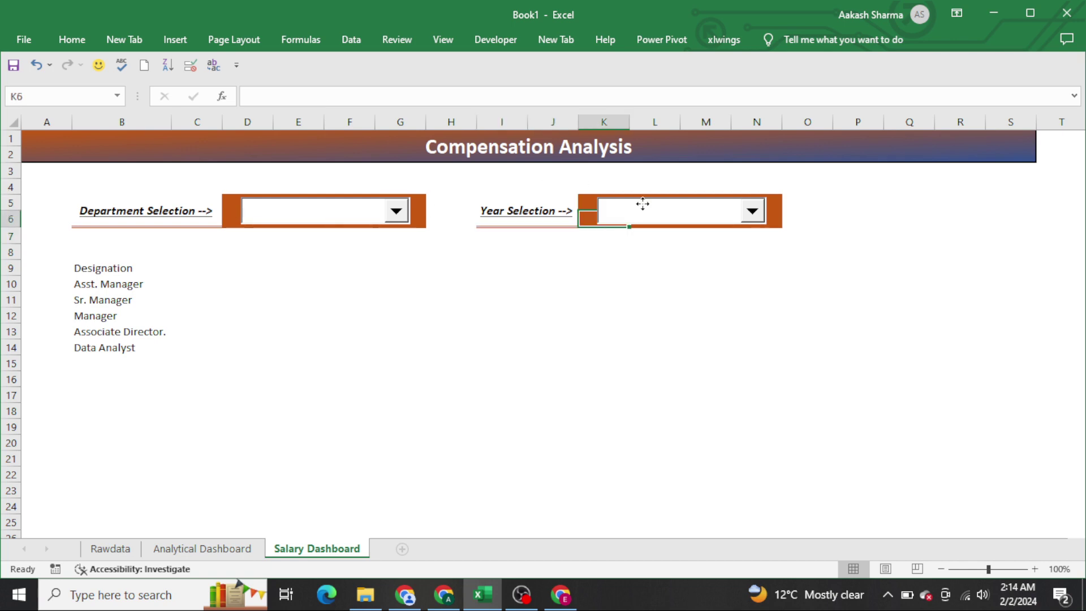
Point the copied drop-down at Rawdata!$G$2:$G$6 and link its choice to $T$2.
{"action": "right_click", "coordinate": [643, 206]}
{"action": "left_click", "coordinate": [701, 334]}
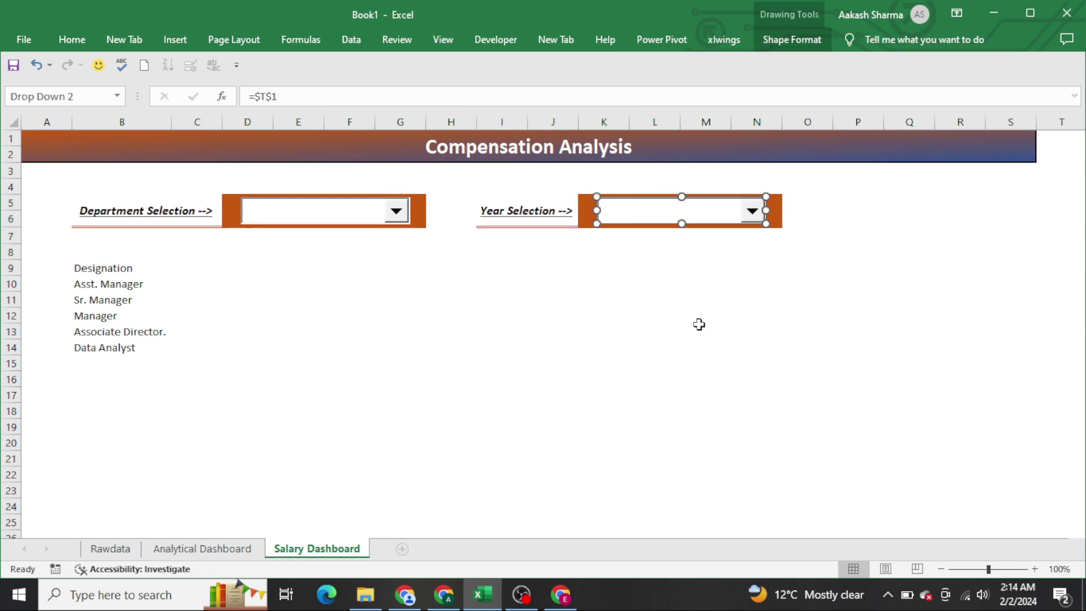
{"action": "left_click", "coordinate": [439, 156]}
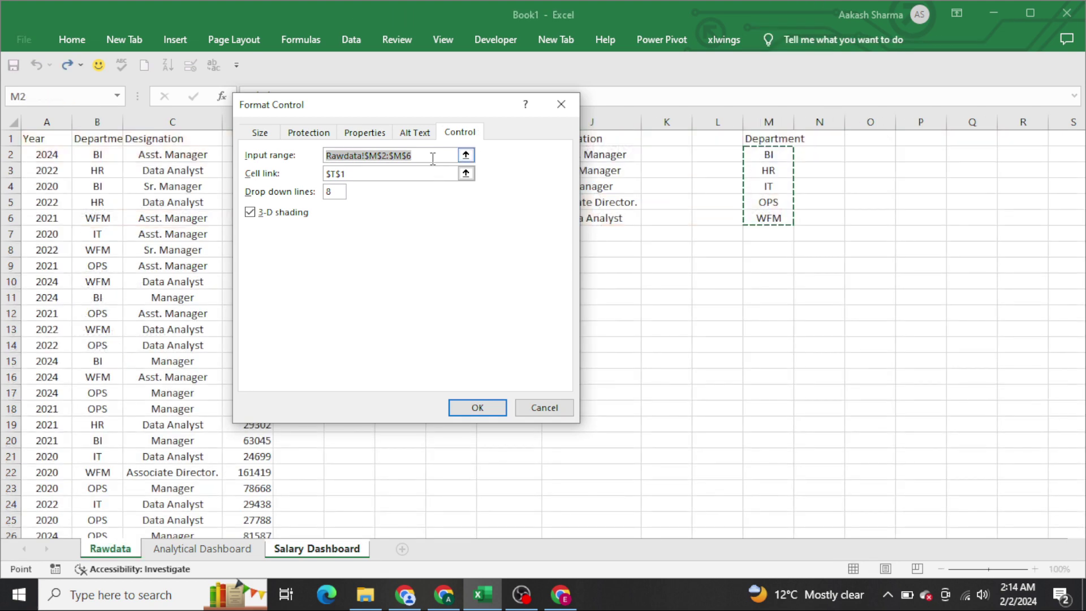
{"action": "left_click_drag", "start_coordinate": [455, 105], "coordinate": [786, 65]}
{"action": "left_click_drag", "start_coordinate": [400, 153], "coordinate": [400, 217]}
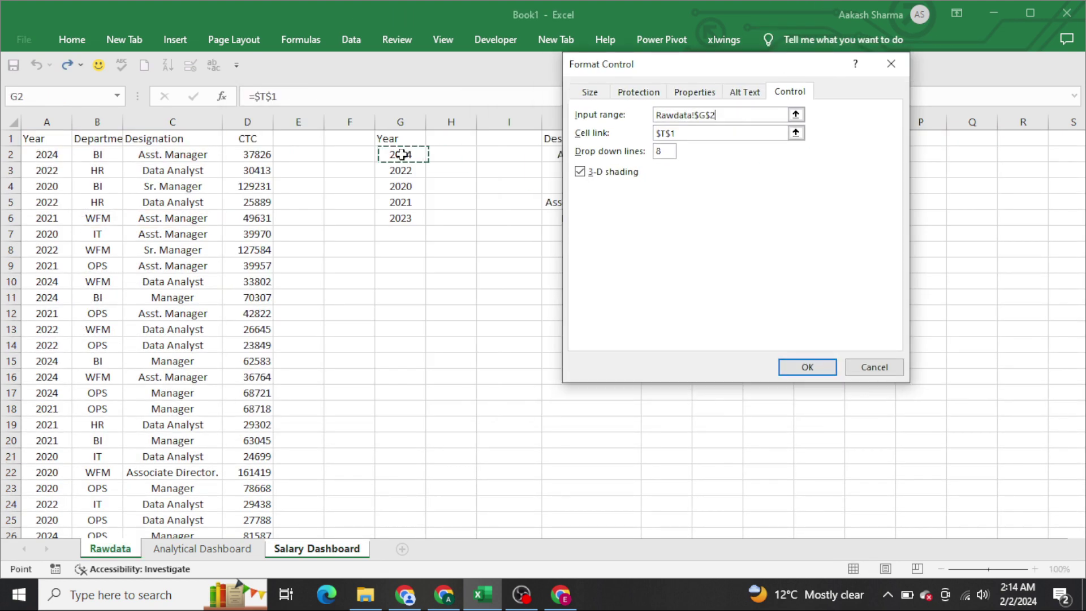
{"action": "left_click", "coordinate": [759, 133]}
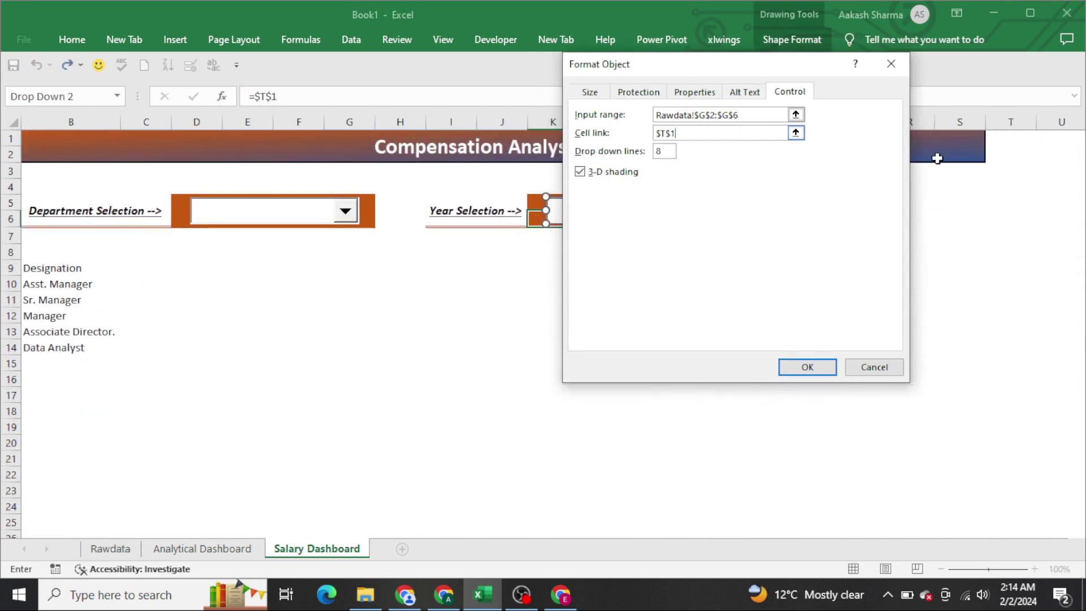
{"action": "left_click", "coordinate": [1003, 156]}
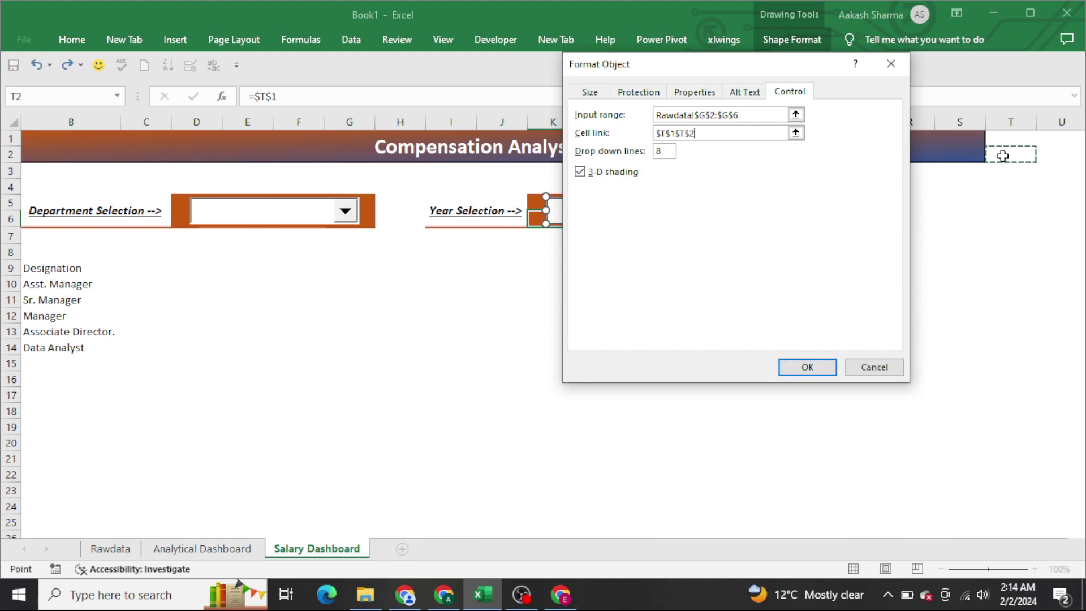
{"action": "left_click", "coordinate": [808, 366]}
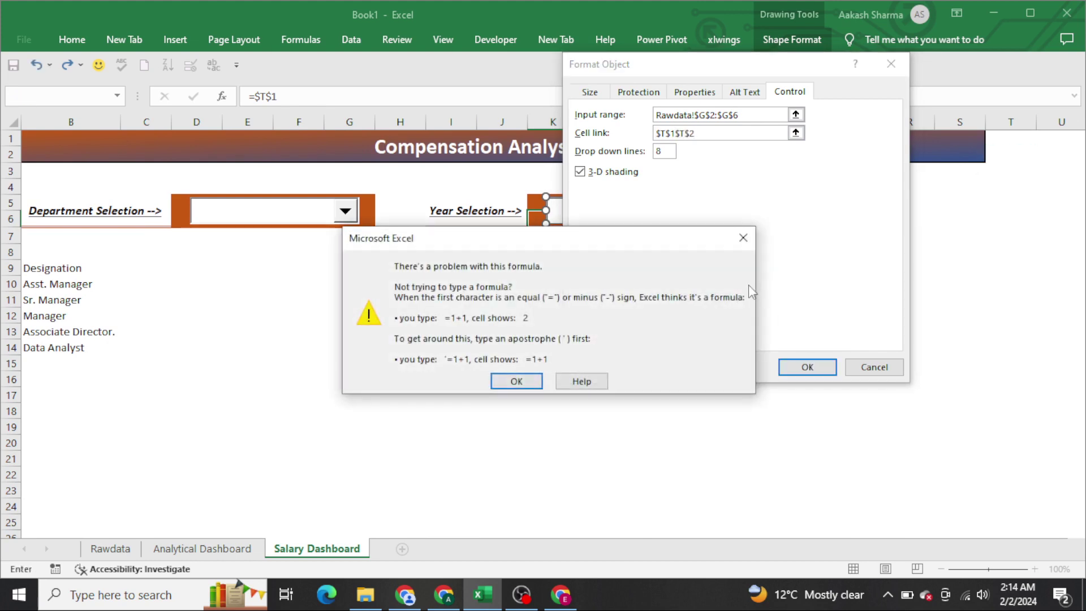
{"action": "key", "text": "Return"}
{"action": "key", "text": "BackSpace"}
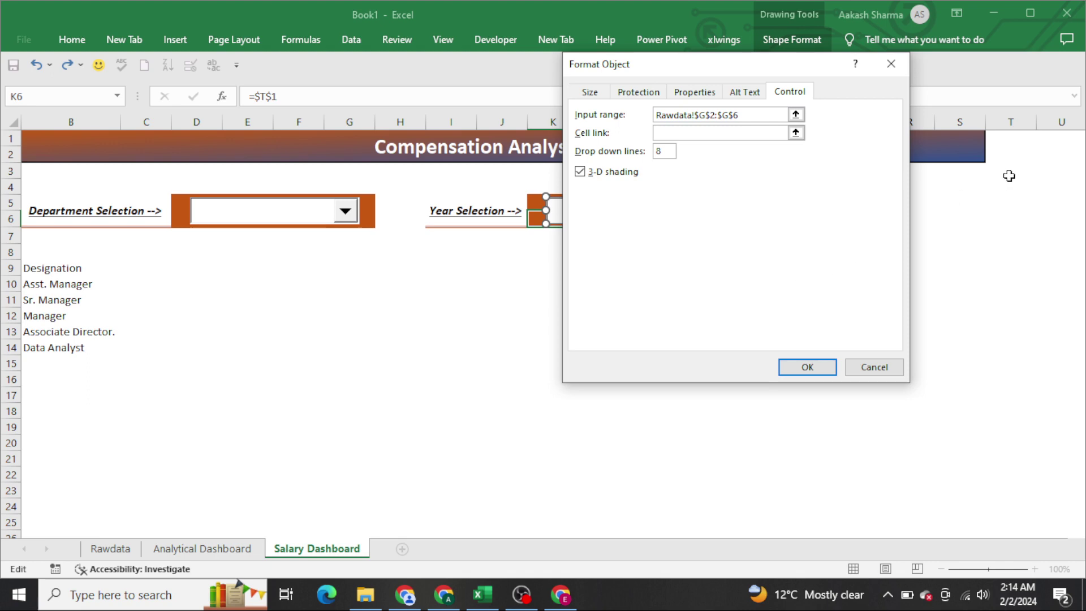
{"action": "left_click", "coordinate": [1008, 153]}
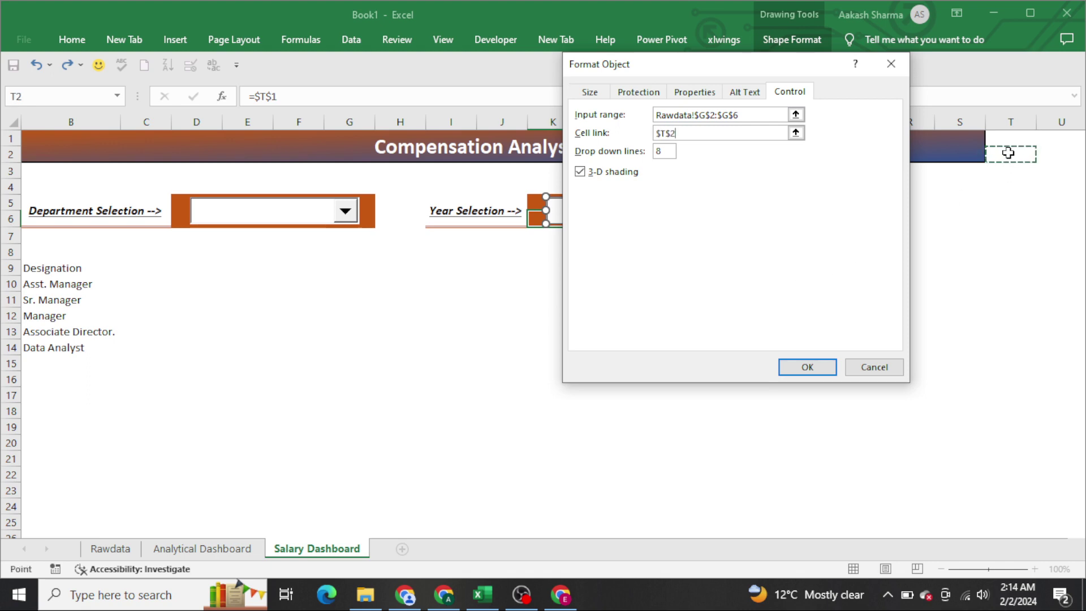
{"action": "left_click", "coordinate": [825, 362]}
{"action": "left_click", "coordinate": [711, 341]}
{"action": "key", "text": "Home"}
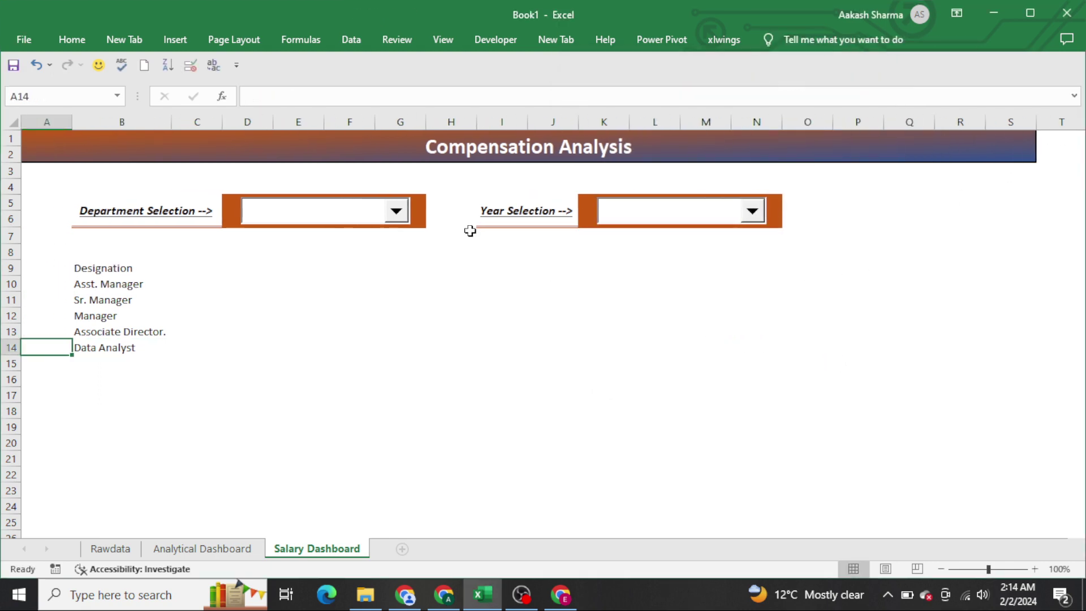
Choose HR in the department selector and 2020 in the year selector.
{"action": "left_click", "coordinate": [395, 212]}
{"action": "left_click", "coordinate": [354, 243]}
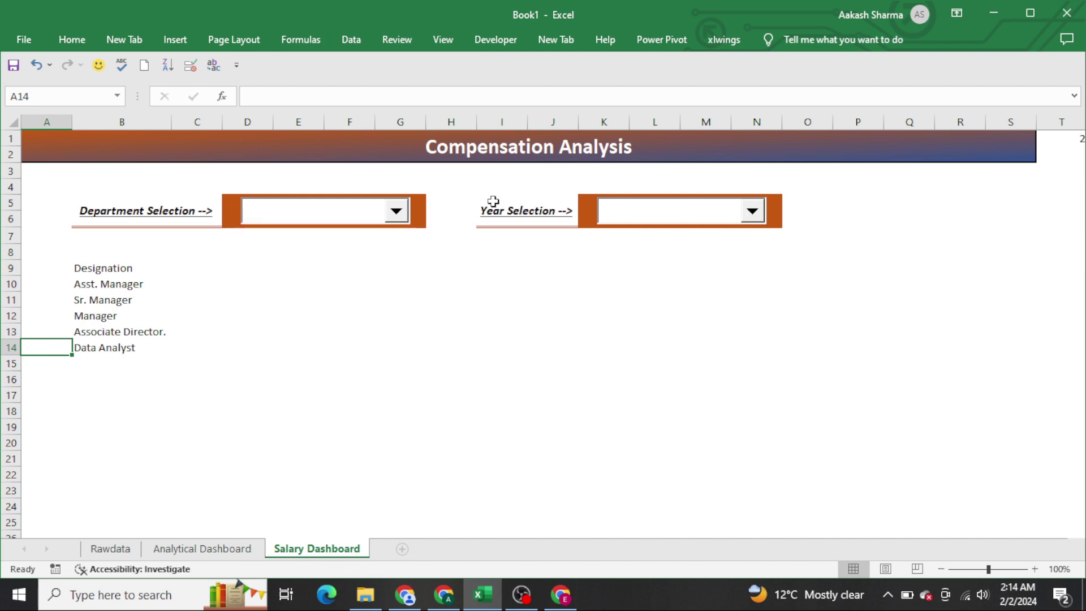
{"action": "left_click", "coordinate": [622, 223]}
{"action": "left_click", "coordinate": [615, 251]}
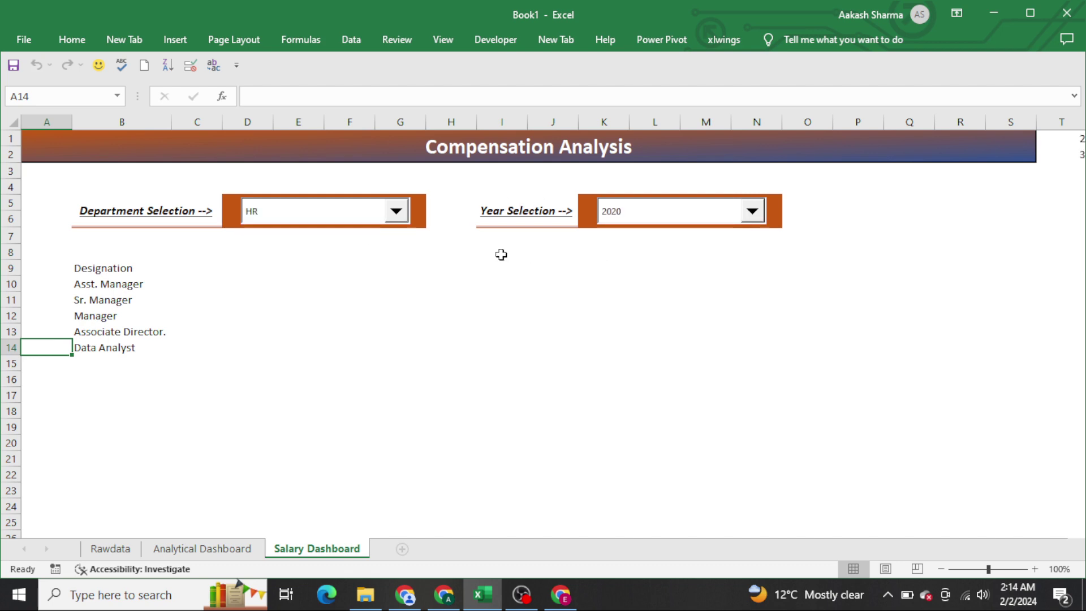
Select the linked helper cells T1:T2 to confirm they read 2 and 3.
{"action": "left_click", "coordinate": [392, 265]}
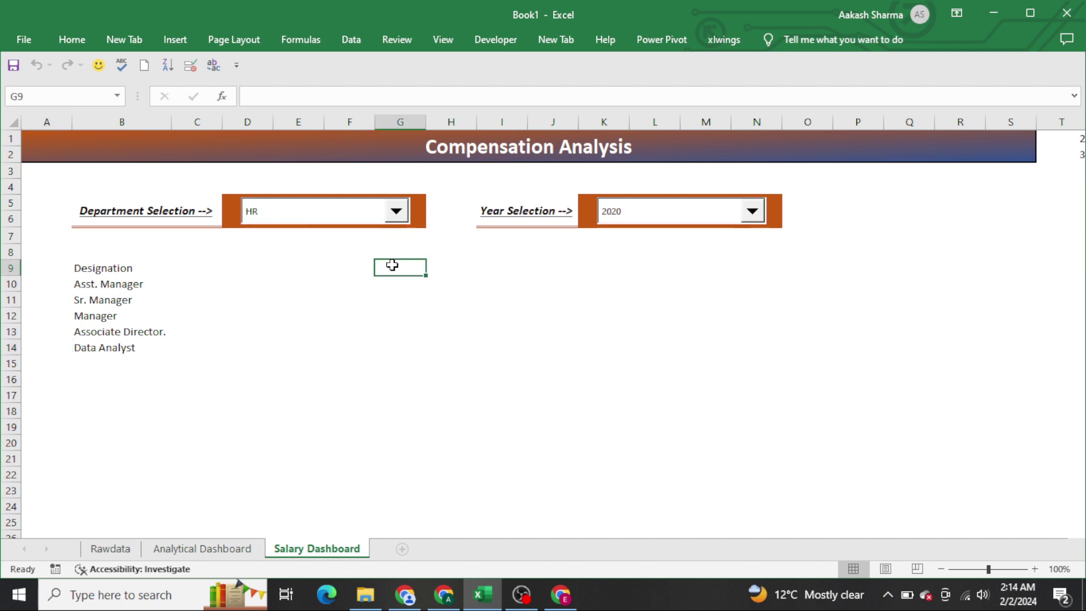
{"action": "key", "text": "ctrl+Left"}
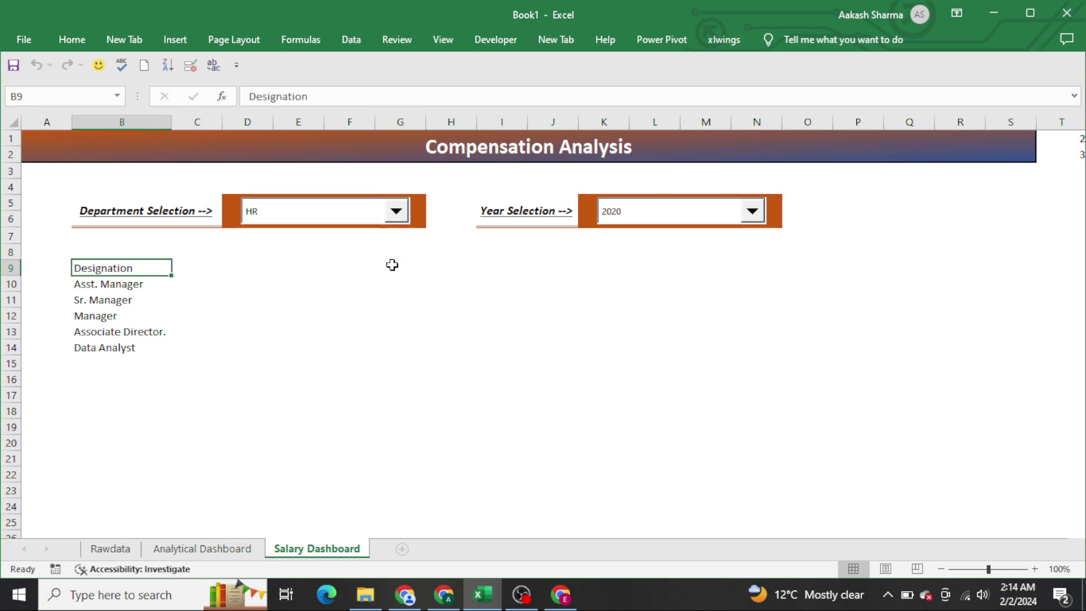
{"action": "key", "text": "Right"}
{"action": "key", "text": "Right"}
{"action": "key", "text": "Right"}
{"action": "key", "text": "Right"}
{"action": "key", "text": "Right"}
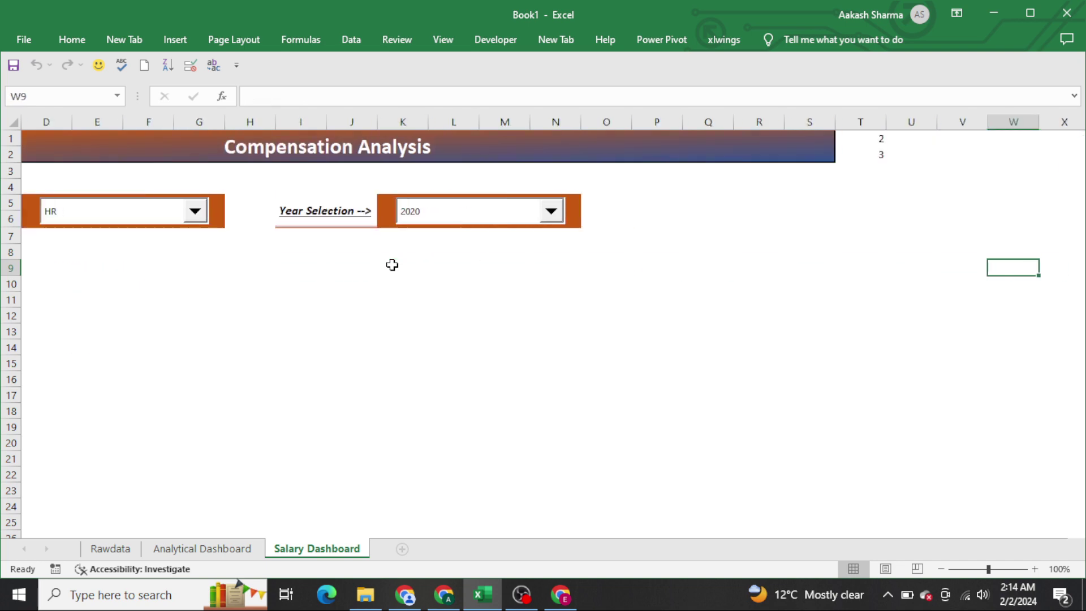
{"action": "key", "text": "Left"}
{"action": "key", "text": "Up"}
{"action": "key", "text": "Up"}
{"action": "key", "text": "Up"}
{"action": "key", "text": "Left"}
{"action": "key", "text": "Left"}
{"action": "key", "text": "shift+Down"}
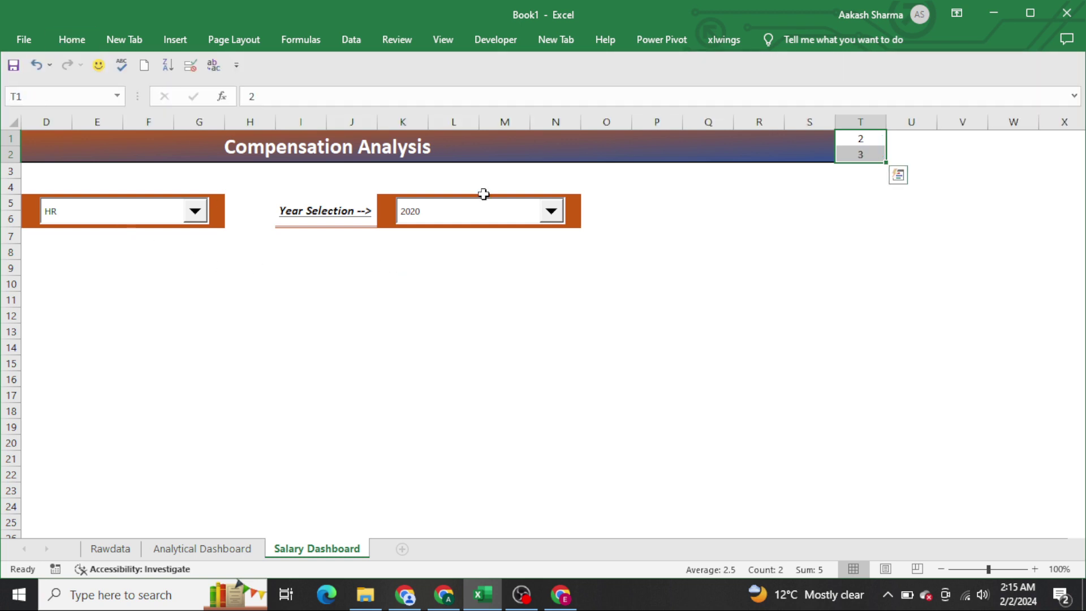
{"action": "left_click", "coordinate": [855, 139]}
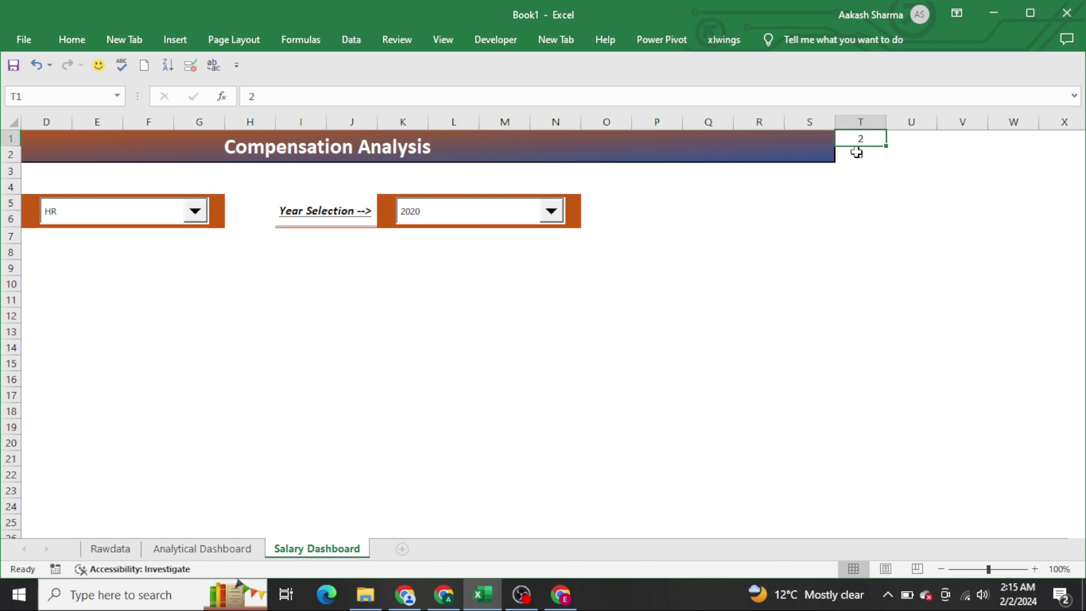
{"action": "type", "text": "3"}
{"action": "left_click", "coordinate": [900, 139]}
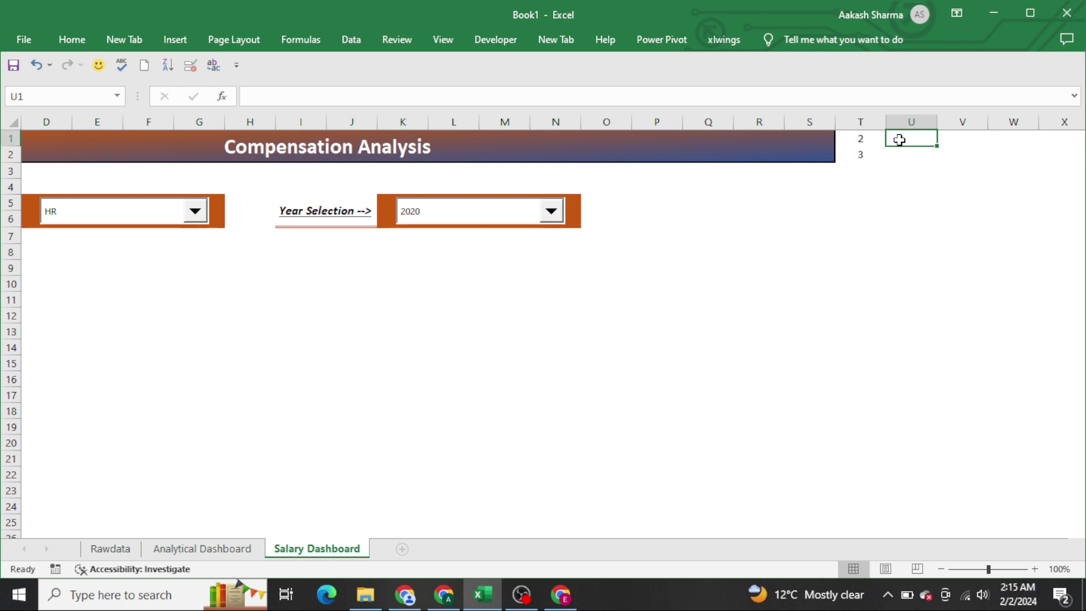
Enter =INDEX(Rawdata!$M$2:$M$6,'Salary Dashboard'!T1,1) in U1 to return the department name.
{"action": "type", "text": "=i"}
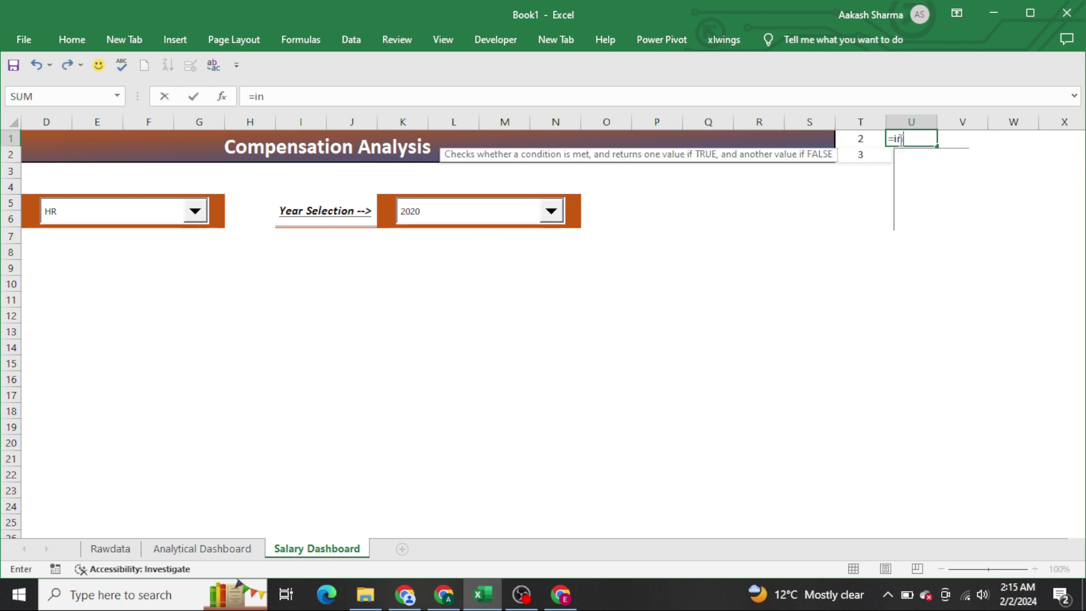
{"action": "type", "text": "n"}
{"action": "key", "text": "Tab"}
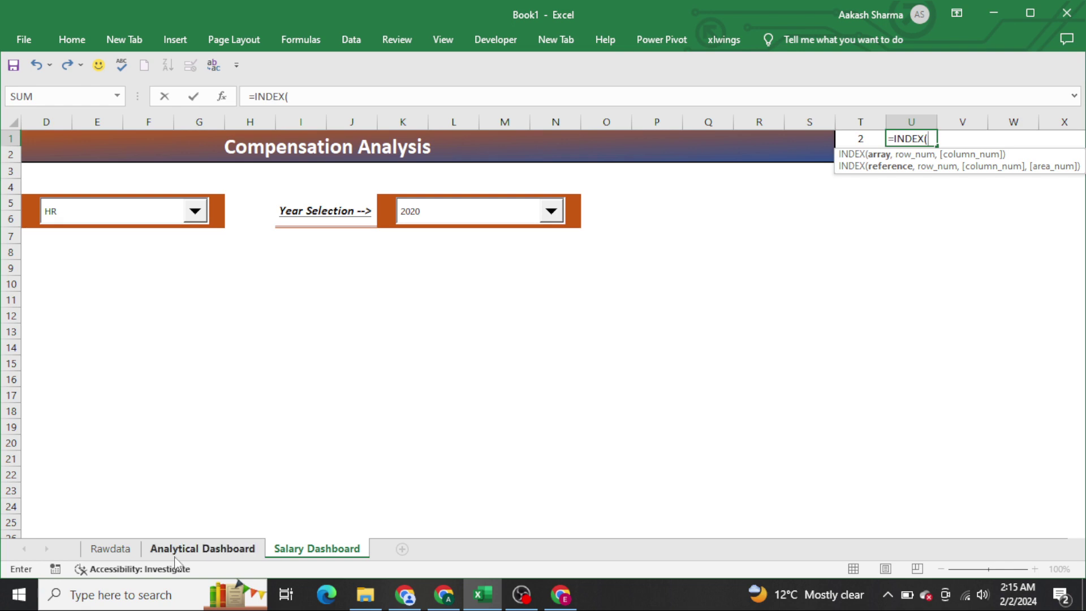
{"action": "left_click", "coordinate": [121, 551]}
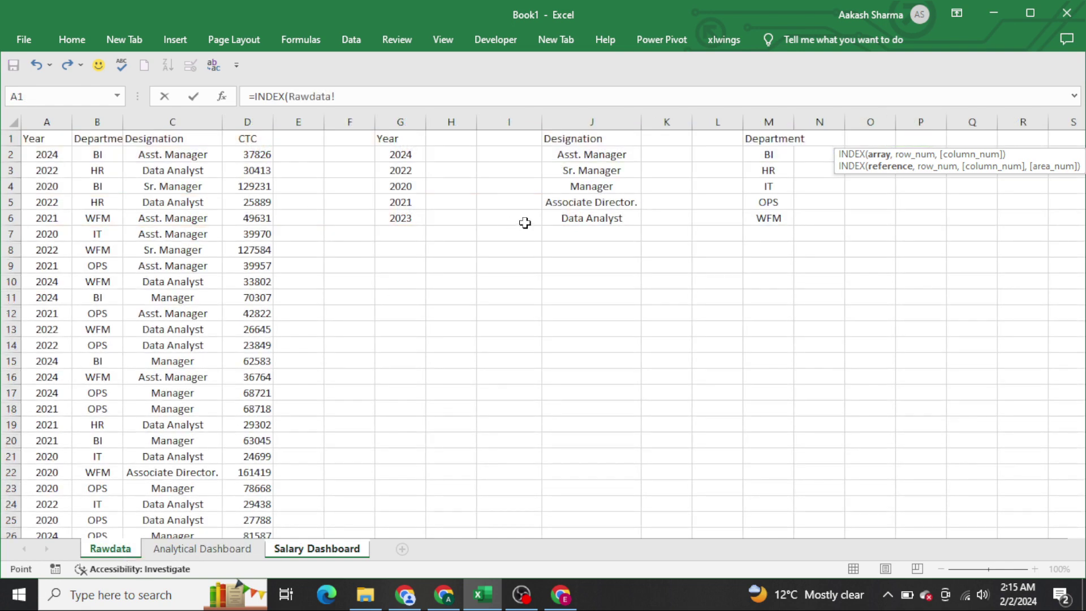
{"action": "left_click_drag", "start_coordinate": [773, 154], "coordinate": [768, 218]}
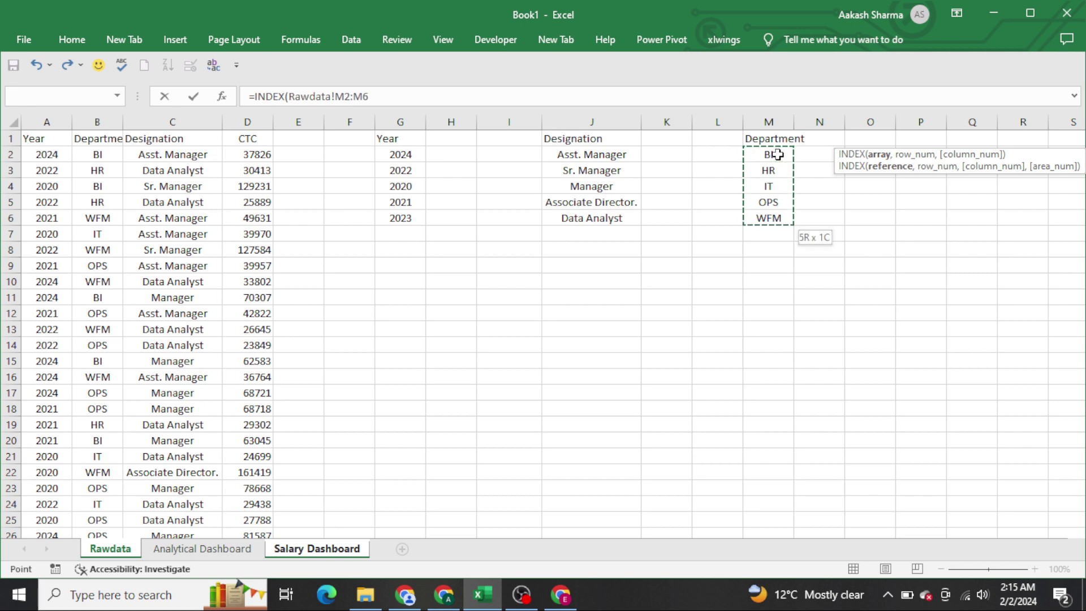
{"action": "key", "text": "F4"}
{"action": "type", "text": ","}
{"action": "key", "text": "ctrl+Page_Down"}
{"action": "key", "text": "ctrl+Page_Down"}
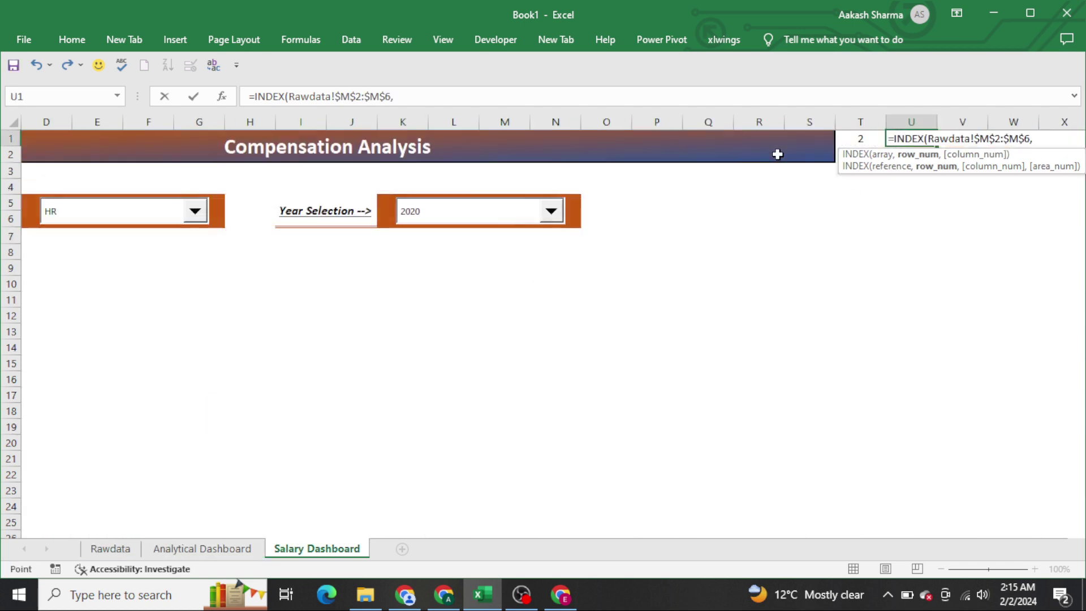
{"action": "key", "text": "Left"}
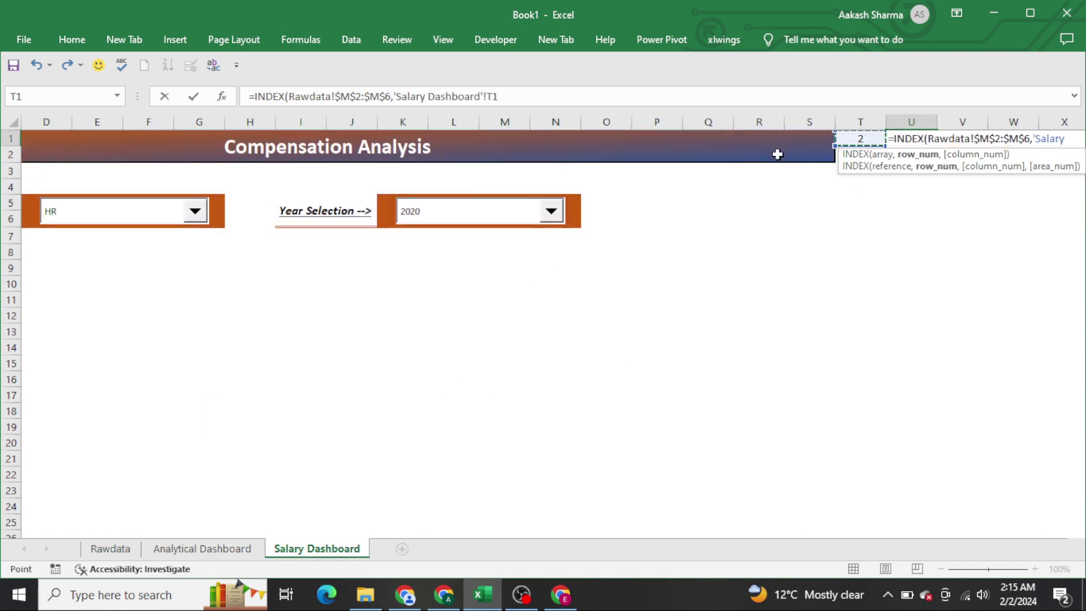
{"action": "type", "text": ","}
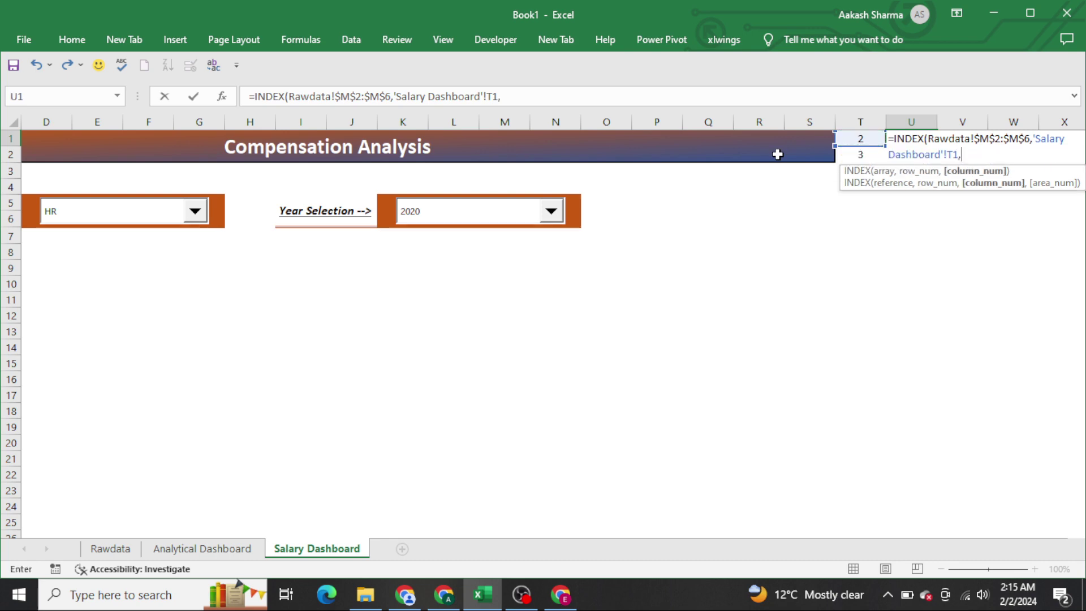
{"action": "type", "text": "1)"}
{"action": "key", "text": "ctrl+Return"}
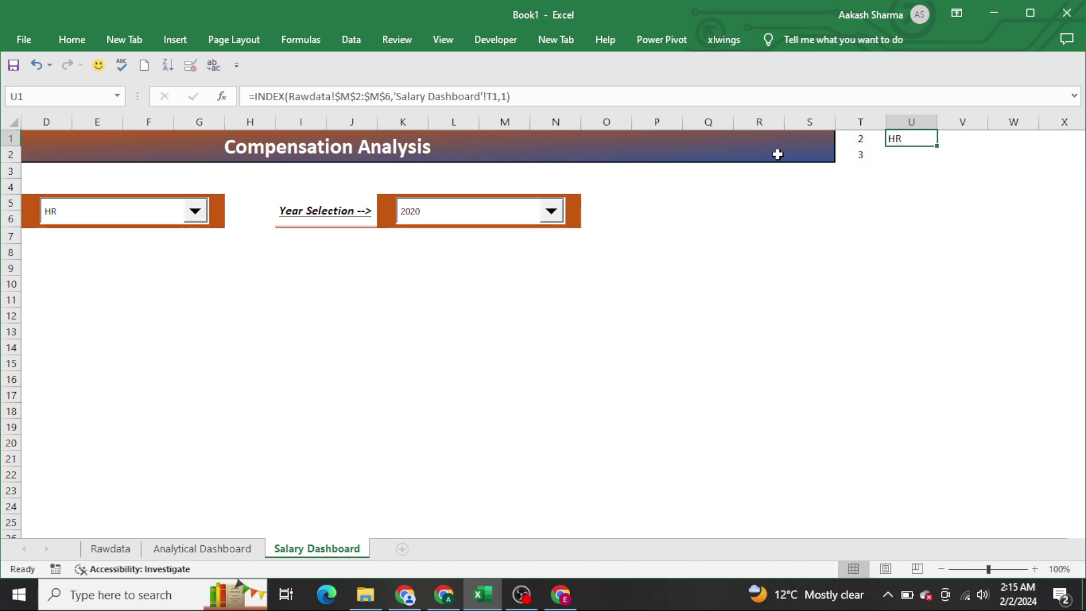
Enter =INDEX(Rawdata!$G$2:$G$6,'Salary Dashboard'!T2) in U2 to return the selected year.
{"action": "key", "text": "Down"}
{"action": "type", "text": "="}
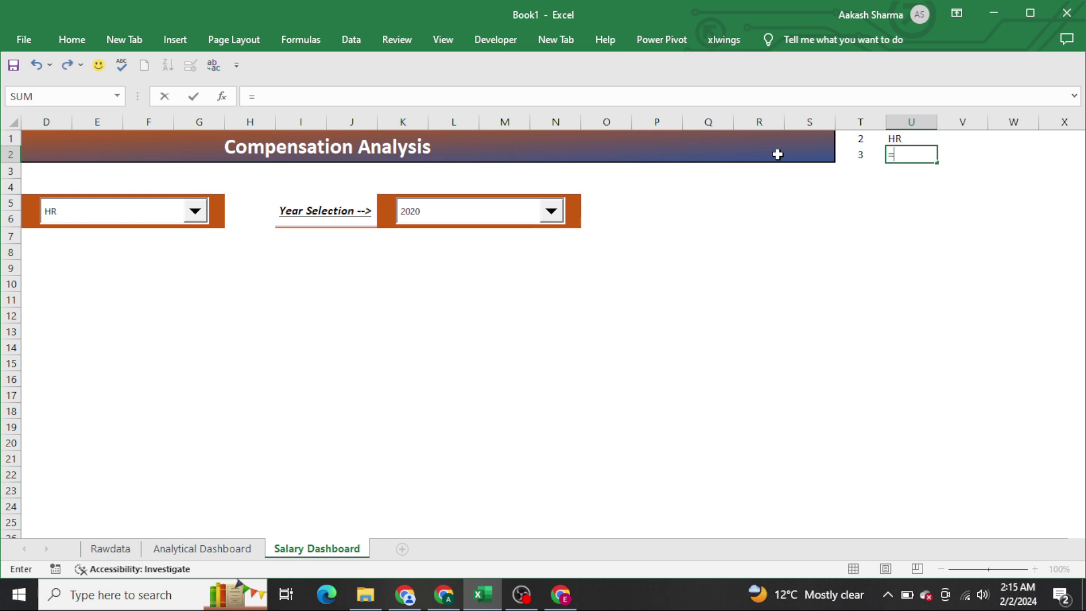
{"action": "type", "text": "ind"}
{"action": "key", "text": "Tab"}
{"action": "key", "text": "ctrl+Page_Up"}
{"action": "key", "text": "ctrl+Page_Up"}
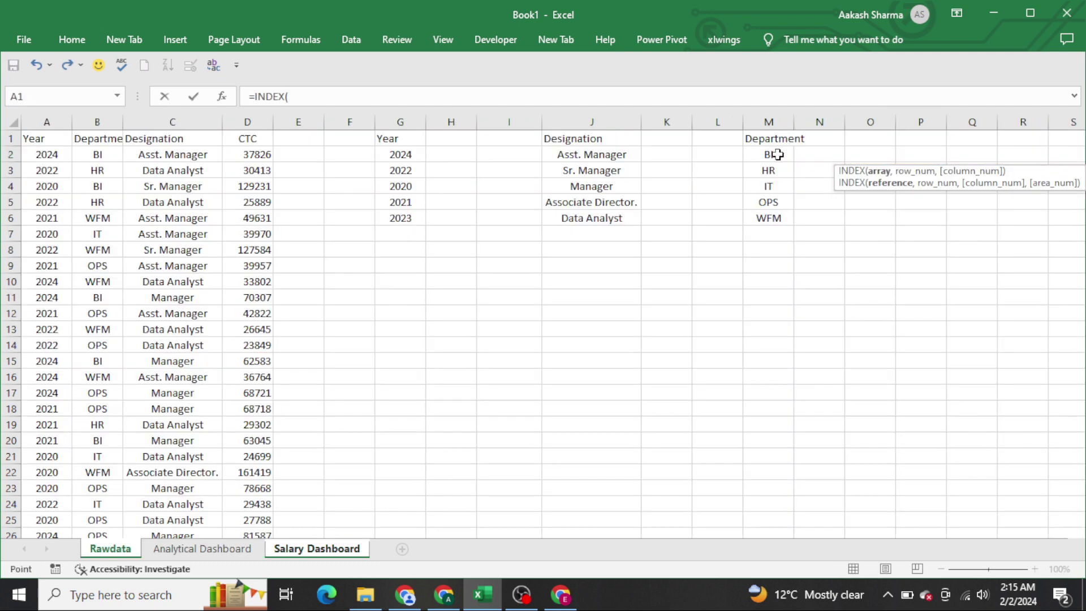
{"action": "left_click", "coordinate": [460, 192]}
{"action": "key", "text": "Up"}
{"action": "key", "text": "Up"}
{"action": "key", "text": "Left"}
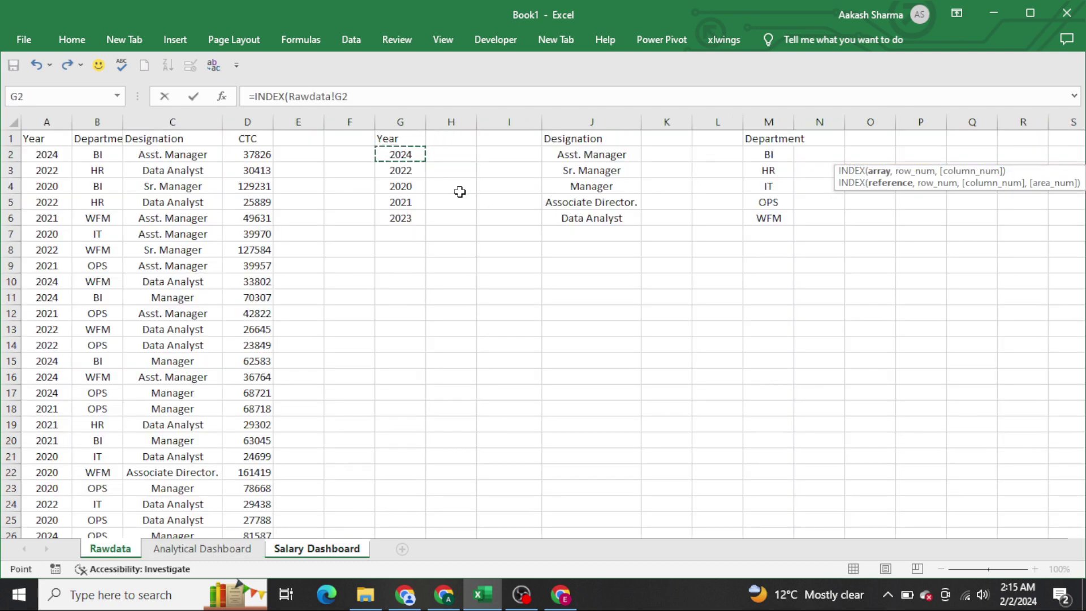
{"action": "key", "text": "shift+Down"}
{"action": "key", "text": "shift+Down"}
{"action": "key", "text": "shift+Down"}
{"action": "key", "text": "F4"}
{"action": "type", "text": ","}
{"action": "key", "text": "ctrl+Page_Down"}
{"action": "key", "text": "ctrl+Page_Down"}
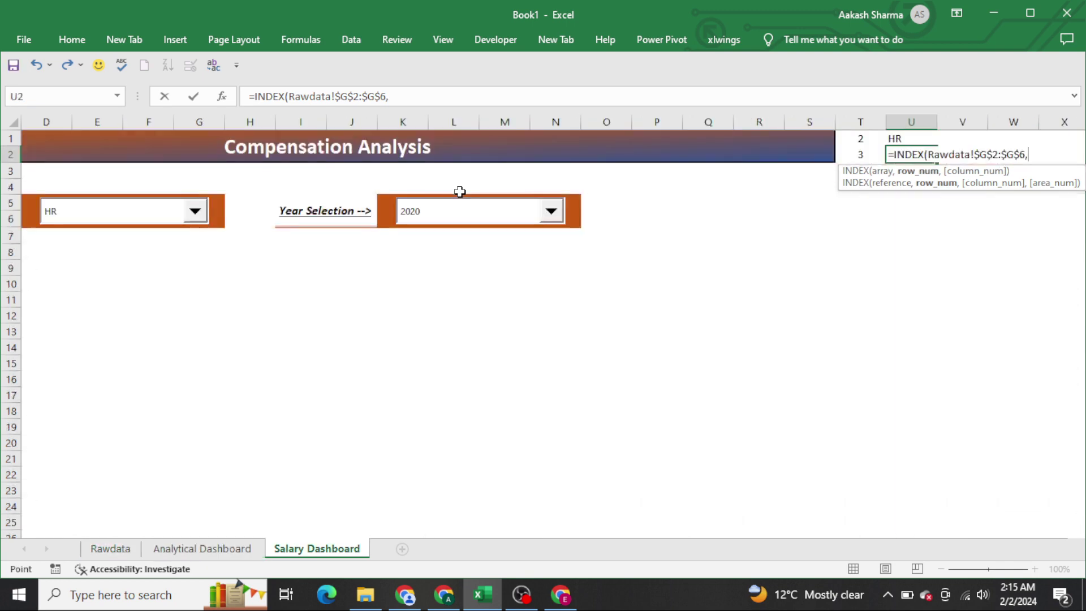
{"action": "key", "text": "Left"}
{"action": "type", "text": ")"}
{"action": "key", "text": "Return"}
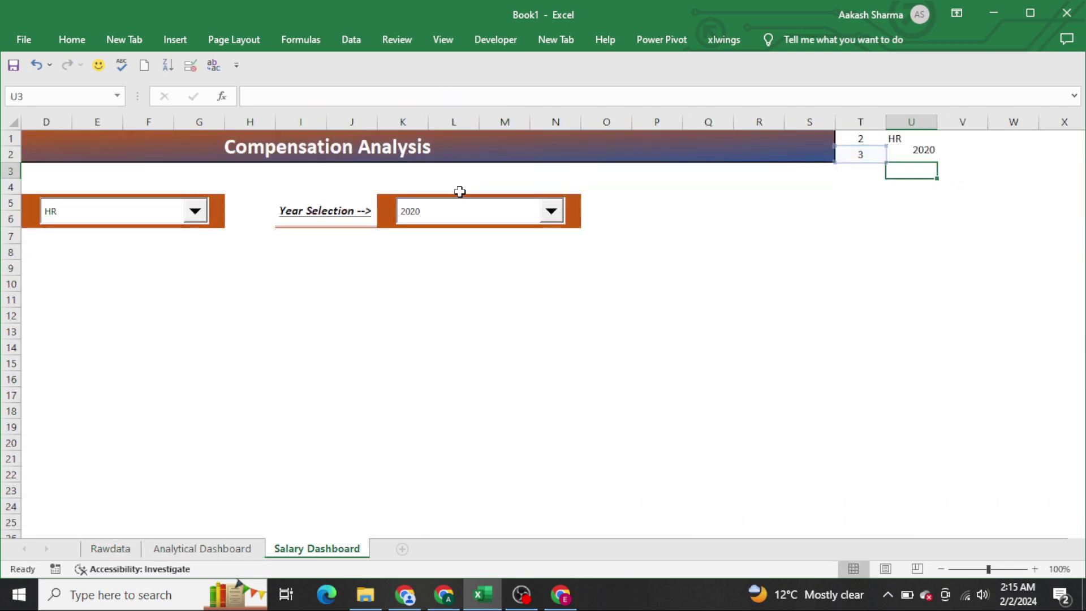
{"action": "key", "text": "Home"}
{"action": "key", "text": "Right"}
{"action": "key", "text": "Right"}
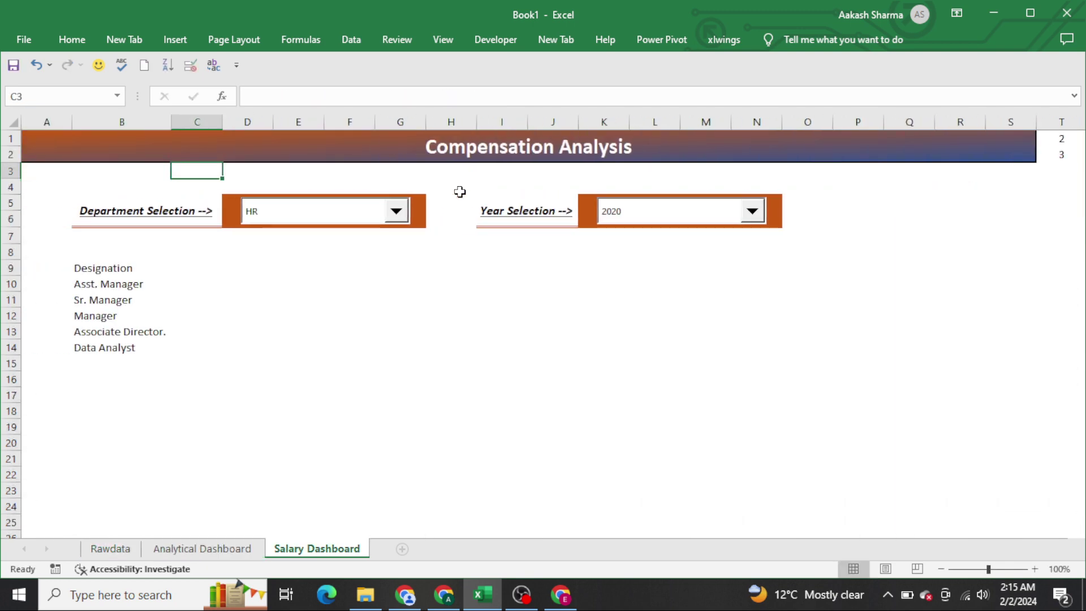
Hide columns R and S, and set the year selector to 2022.
{"action": "left_click_drag", "start_coordinate": [1037, 122], "coordinate": [889, 120]}
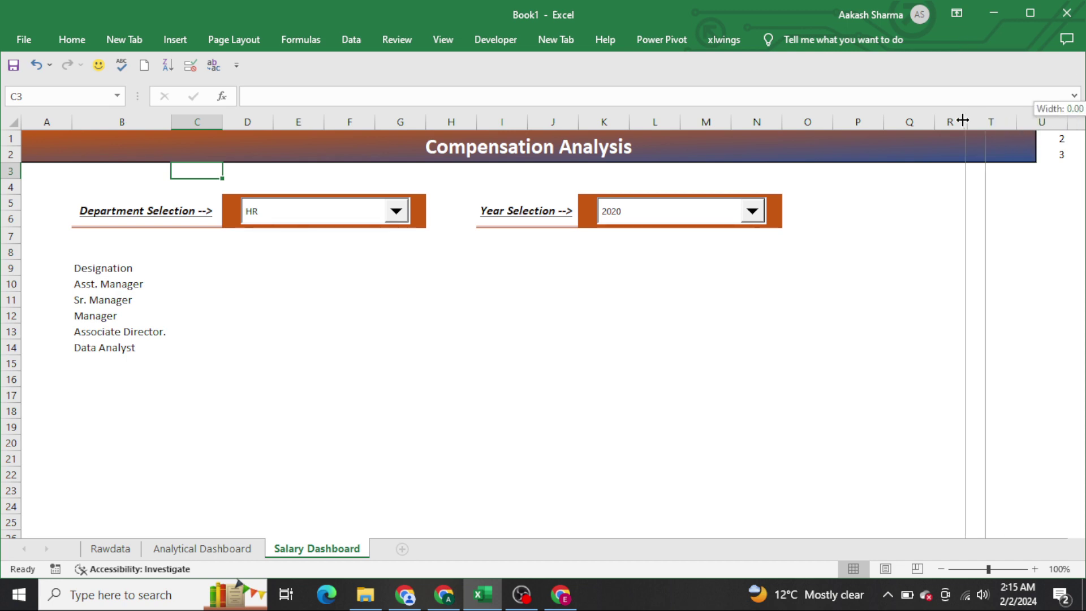
{"action": "left_click", "coordinate": [841, 206]}
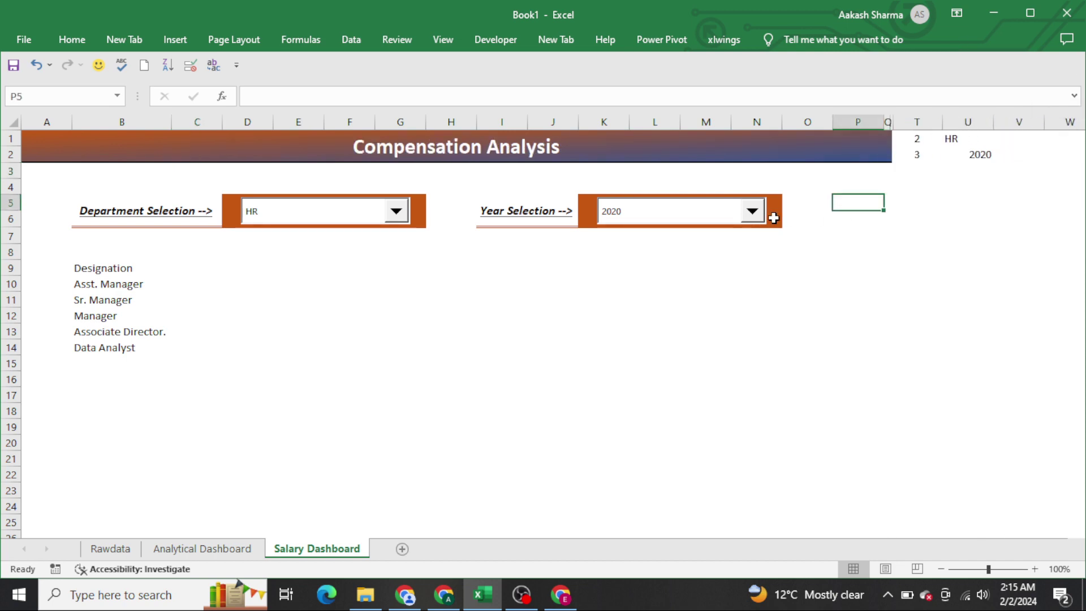
{"action": "left_click", "coordinate": [752, 212]}
{"action": "left_click", "coordinate": [699, 240]}
Choose IT as the department and check that U1:U2 show IT and 2022.
{"action": "left_click", "coordinate": [378, 217]}
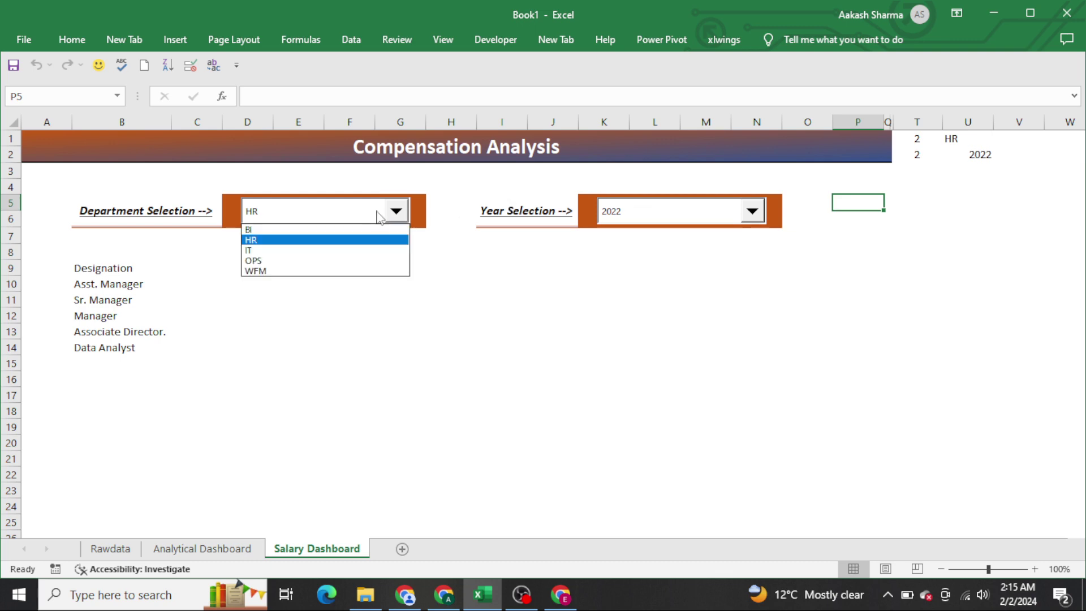
{"action": "left_click", "coordinate": [346, 251]}
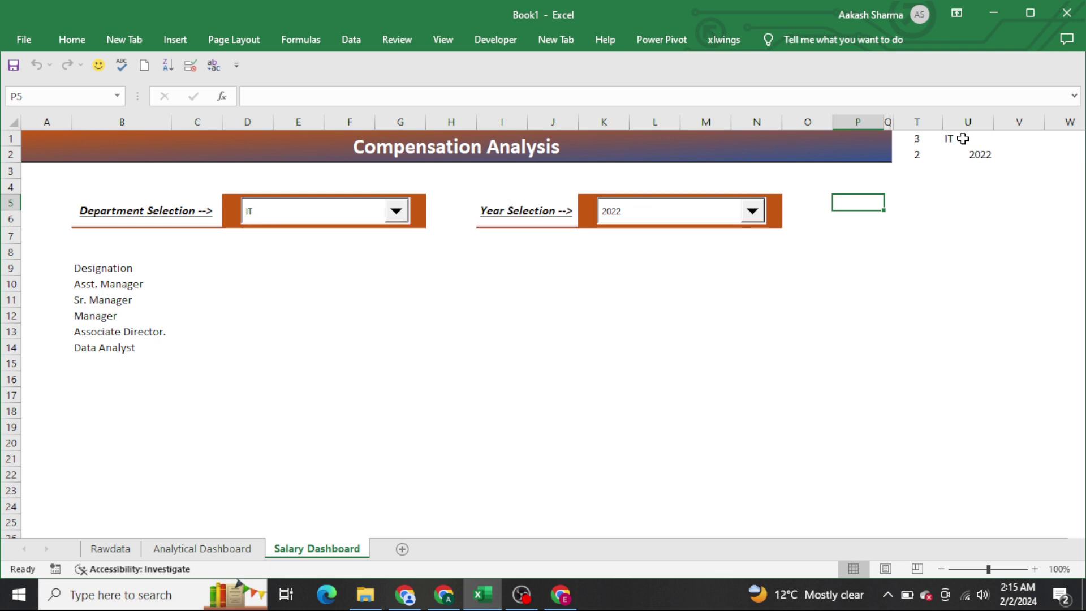
{"action": "left_click_drag", "start_coordinate": [962, 138], "coordinate": [969, 156]}
{"action": "left_click", "coordinate": [356, 308]}
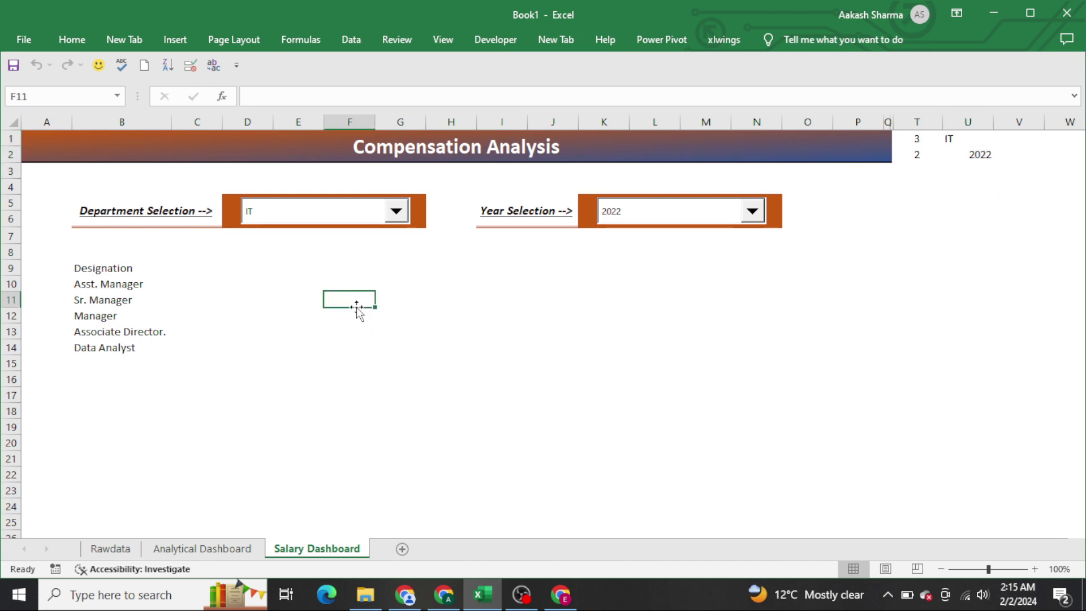
{"action": "key", "text": "ctrl+Left"}
{"action": "key", "text": "Up"}
Enter the Avg Salary heading in C9 and autofit column C to fit it.
{"action": "key", "text": "Right"}
{"action": "key", "text": "Up"}
{"action": "type", "text": "S"}
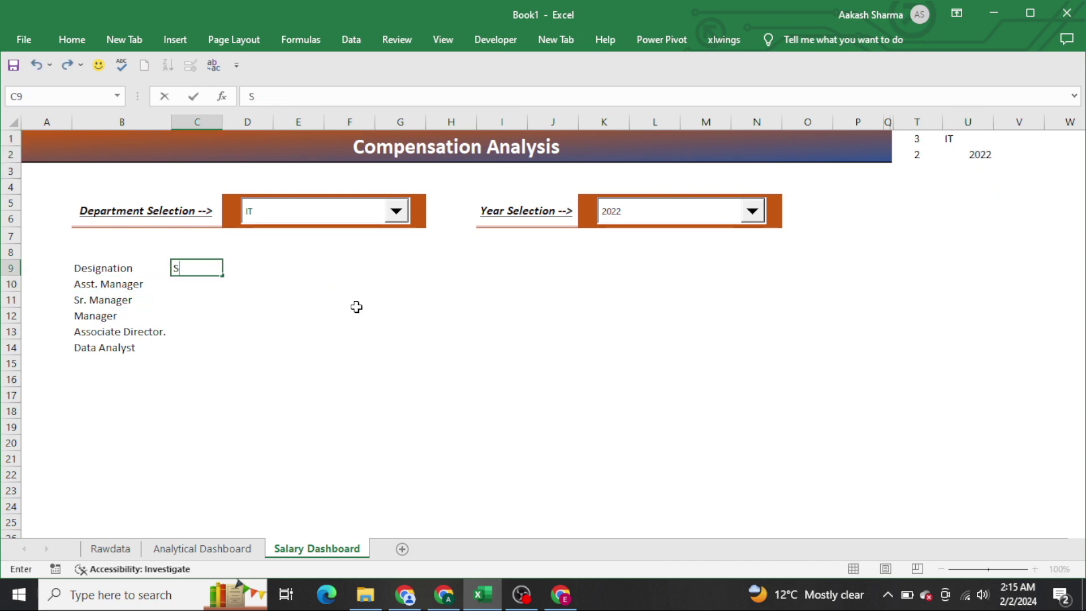
{"action": "key", "text": "Escape"}
{"action": "type", "text": "A"}
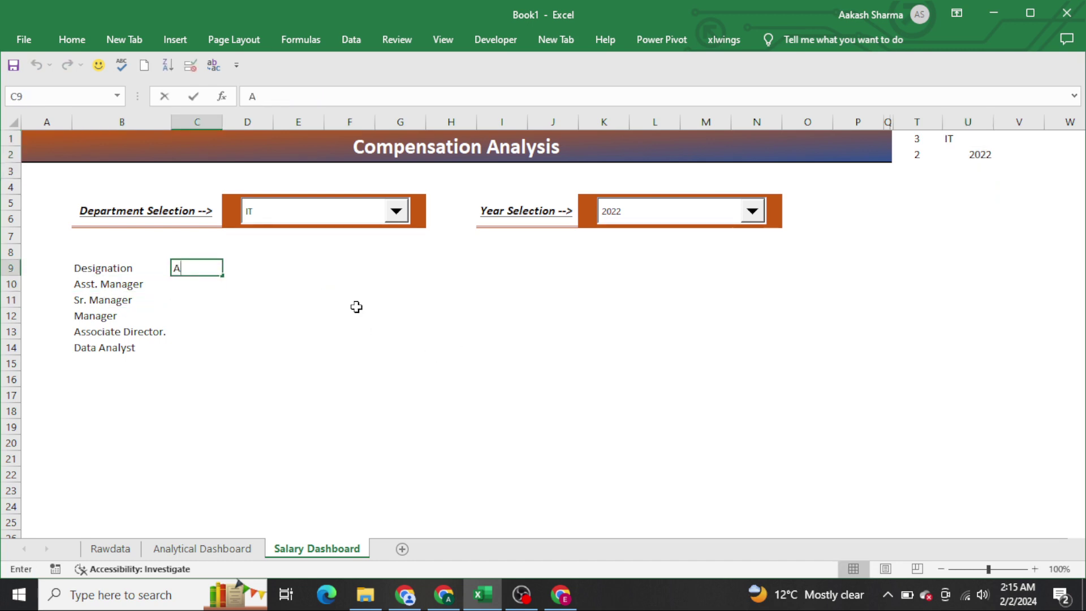
{"action": "type", "text": "vg Sala"}
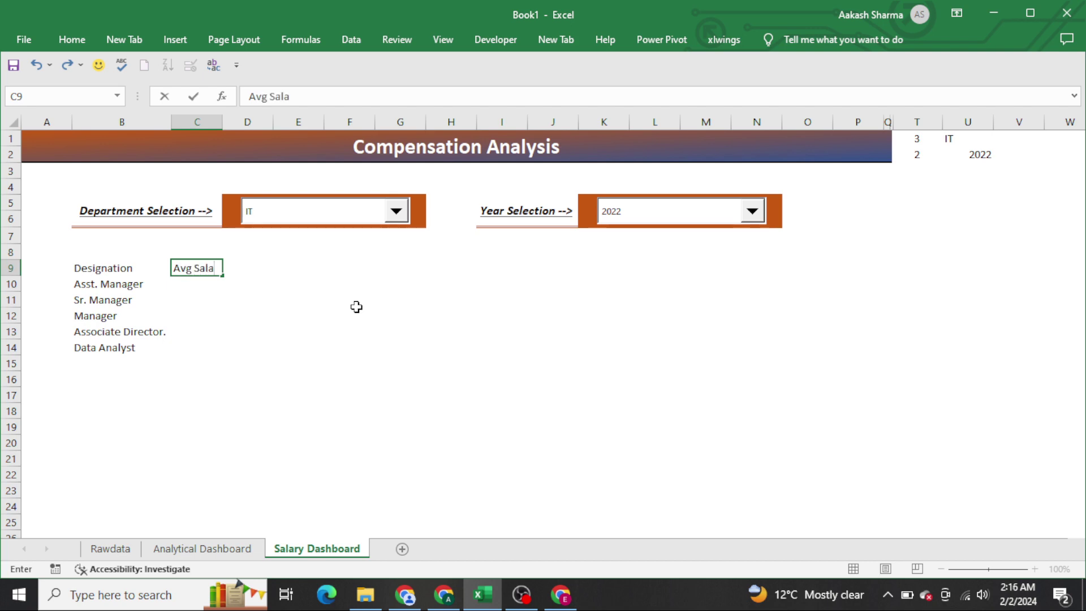
{"action": "type", "text": "ry"}
{"action": "key", "text": "Return"}
{"action": "key", "text": "Up"}
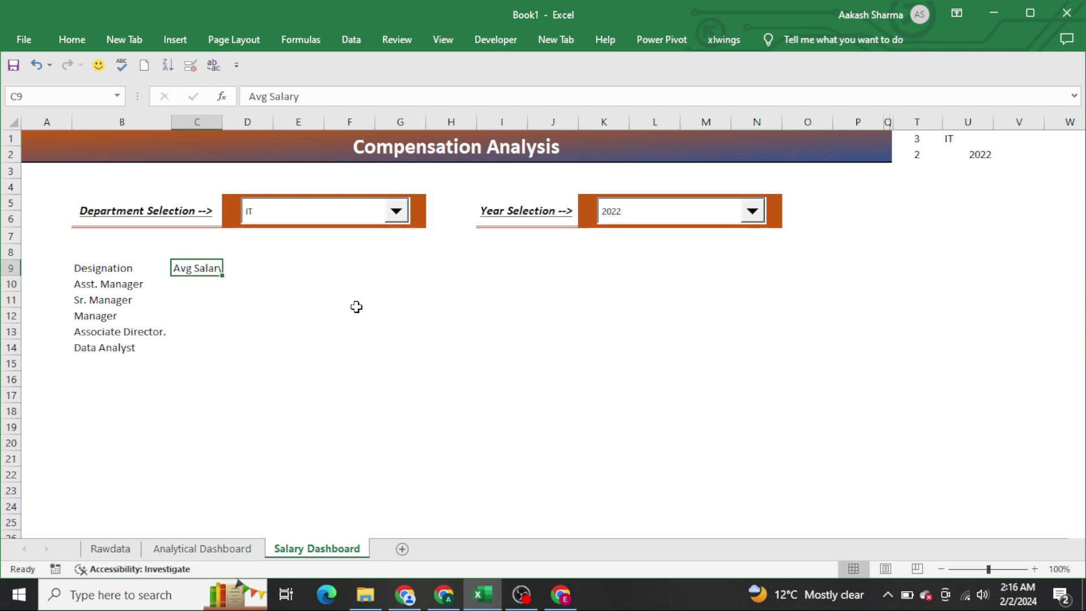
{"action": "key", "text": "alt+h"}
{"action": "key", "text": "o"}
{"action": "key", "text": "i"}
Add the Company Budget. heading in D9 and Above Budget in E9.
{"action": "key", "text": "Right"}
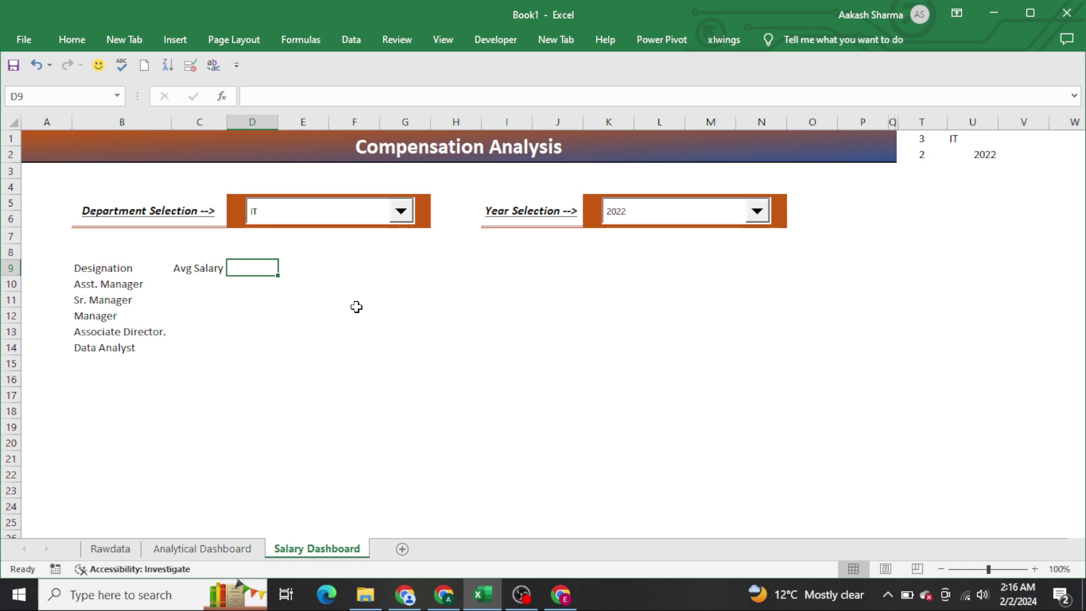
{"action": "type", "text": "Comopan"}
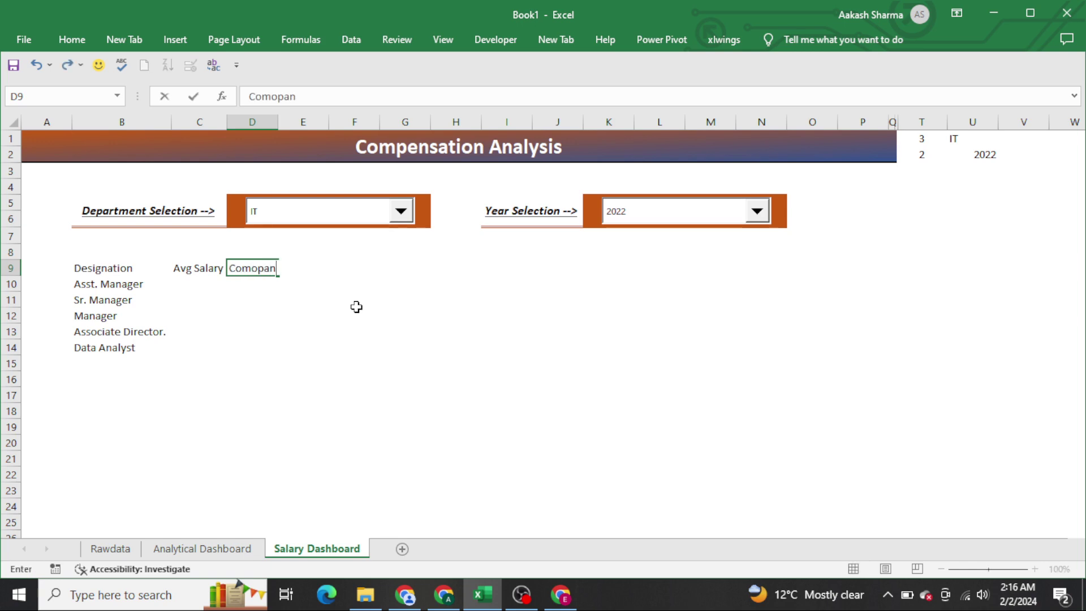
{"action": "key", "text": "BackSpace"}
{"action": "key", "text": "BackSpace"}
{"action": "key", "text": "BackSpace"}
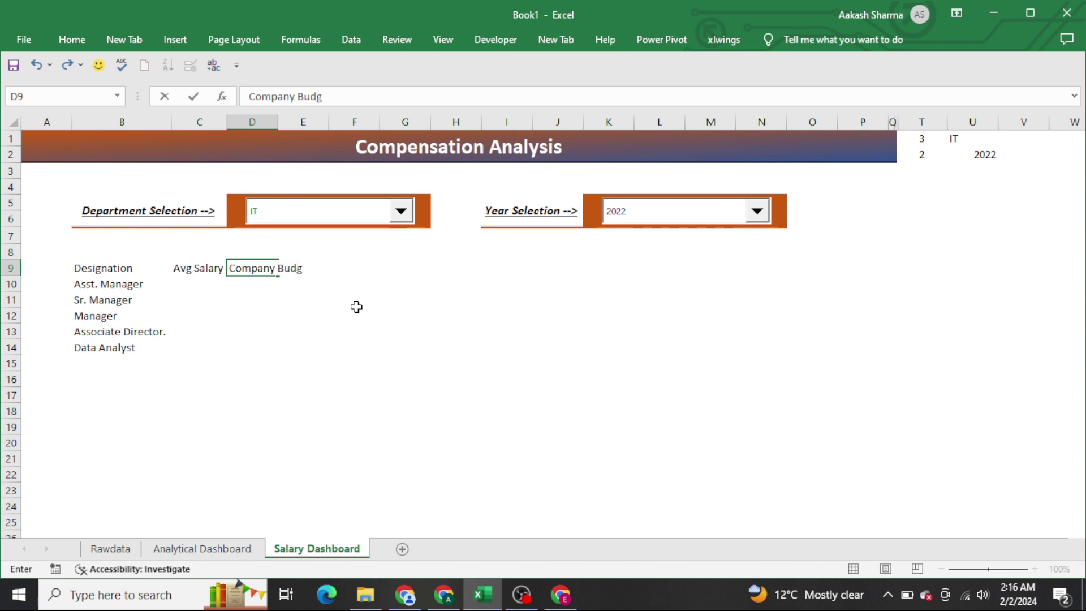
{"action": "key", "text": "Return"}
{"action": "key", "text": "Up"}
{"action": "key", "text": "Right"}
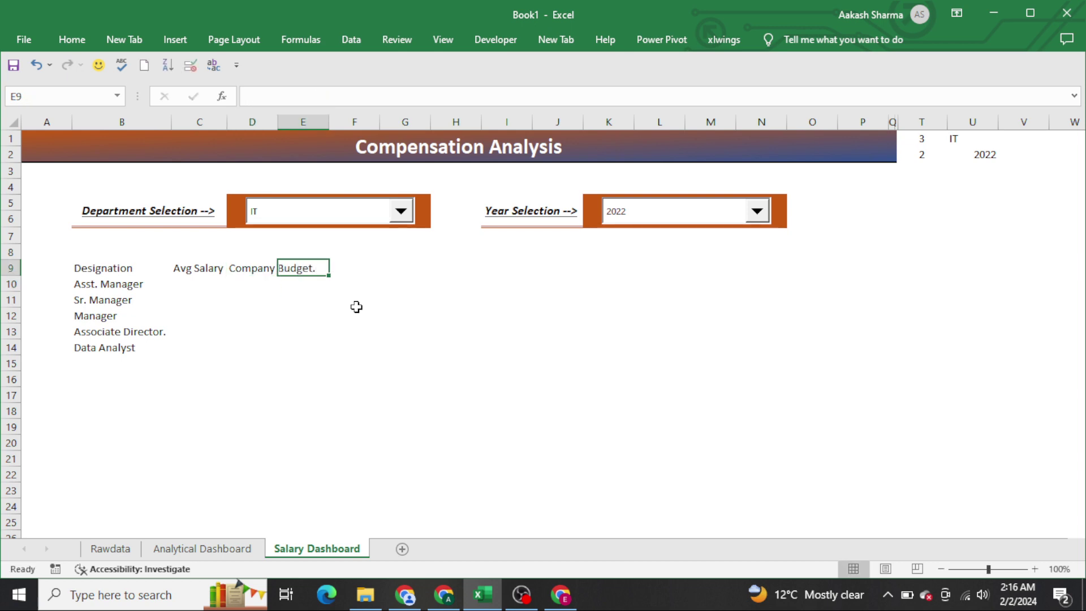
{"action": "type", "text": "Above"}
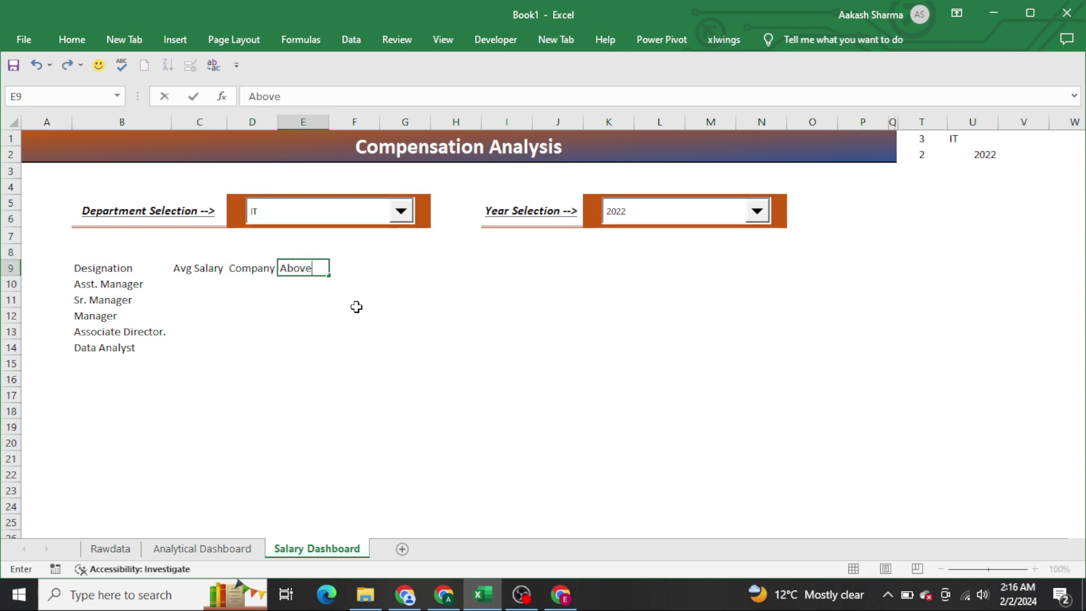
{"action": "type", "text": " Budget"}
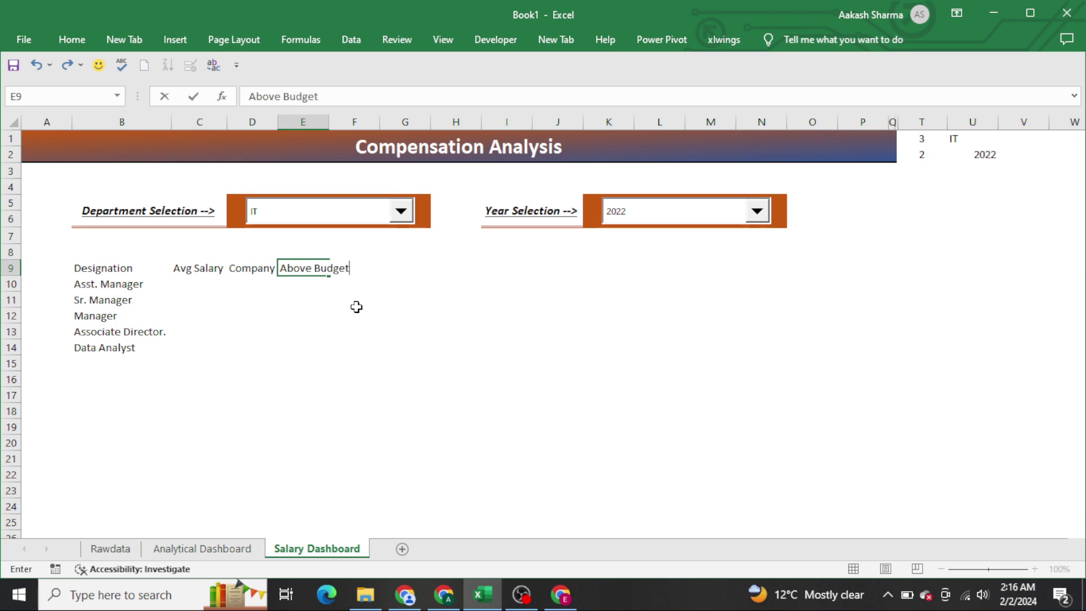
{"action": "key", "text": "Return"}
{"action": "key", "text": "Up"}
{"action": "key", "text": "Left"}
{"action": "key", "text": "shift+Right"}
AutoFit columns D and E and select the whole table B9:E14.
{"action": "key", "text": "alt+h"}
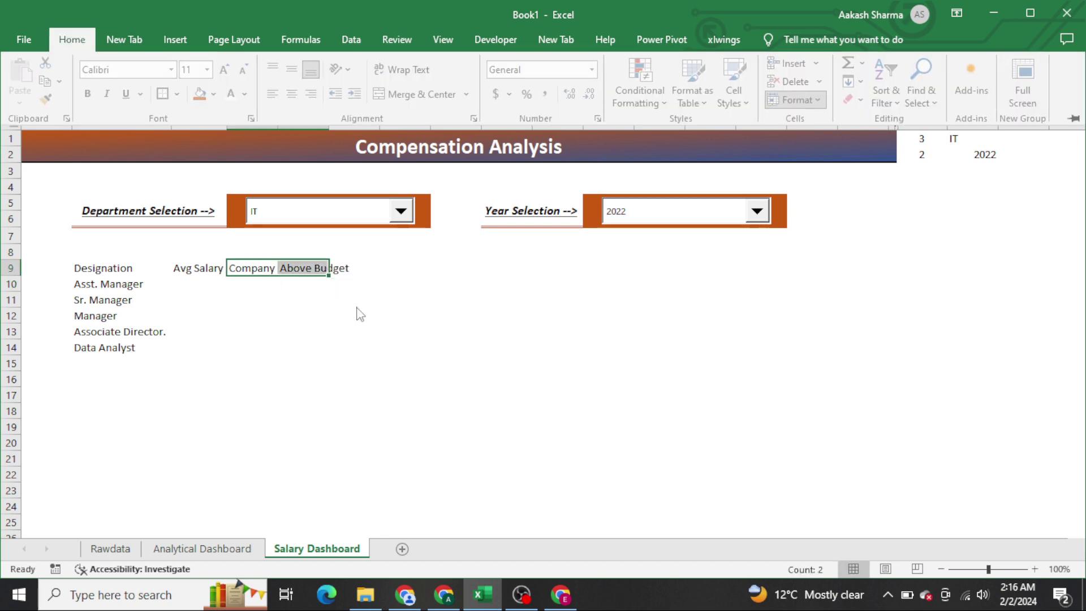
{"action": "key", "text": "o"}
{"action": "key", "text": "i"}
{"action": "key", "text": "Left"}
{"action": "key", "text": "shift+Right"}
{"action": "key", "text": "shift+Right"}
{"action": "key", "text": "Left"}
{"action": "key", "text": "ctrl+a"}
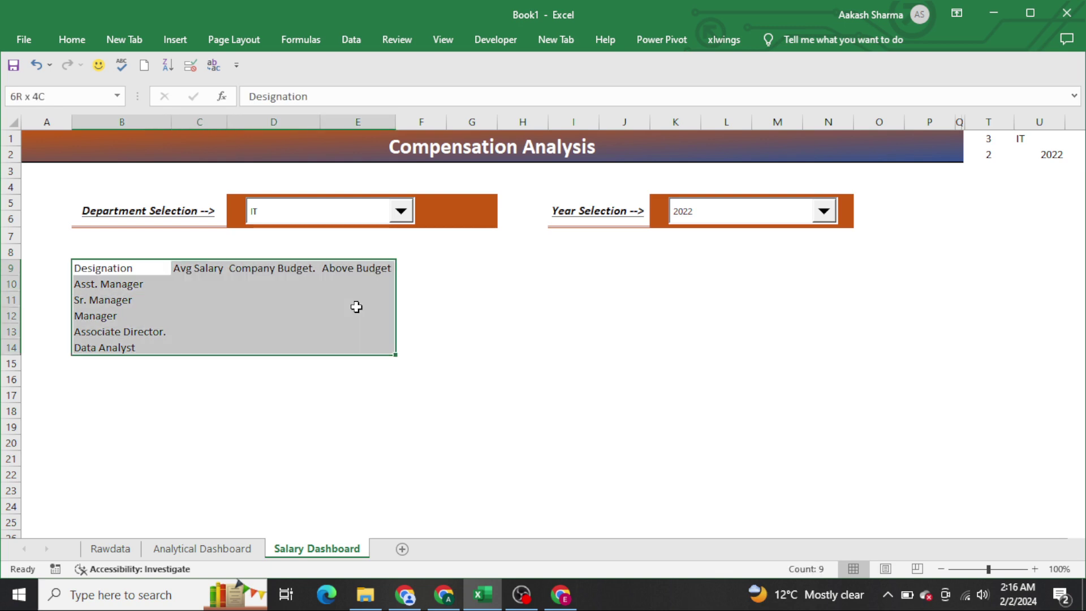
{"action": "key", "text": "alt+h"}
{"action": "key", "text": "o"}
{"action": "key", "text": "i"}
Give B9:E14 dotted dark orange inside and outline borders.
{"action": "key", "text": "alt+h"}
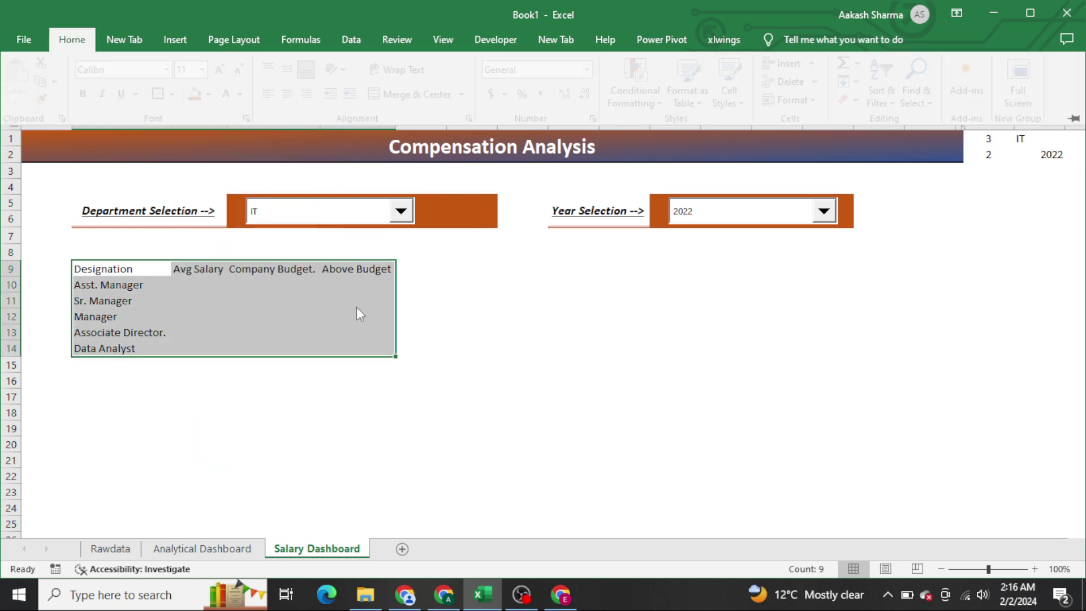
{"action": "key", "text": "b"}
{"action": "key", "text": "m"}
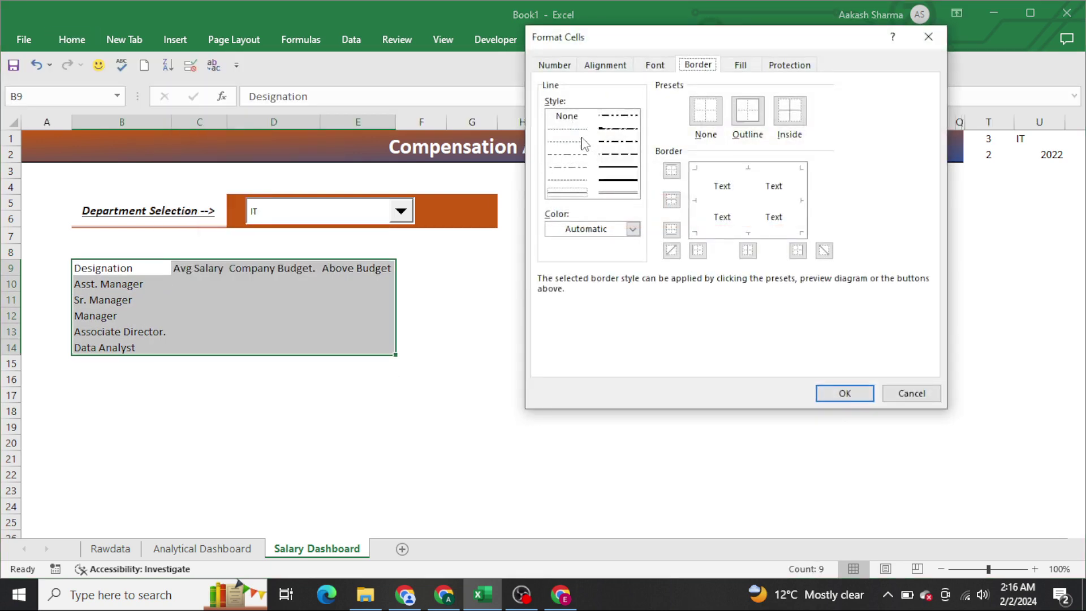
{"action": "left_click", "coordinate": [574, 132]}
{"action": "left_click", "coordinate": [633, 228]}
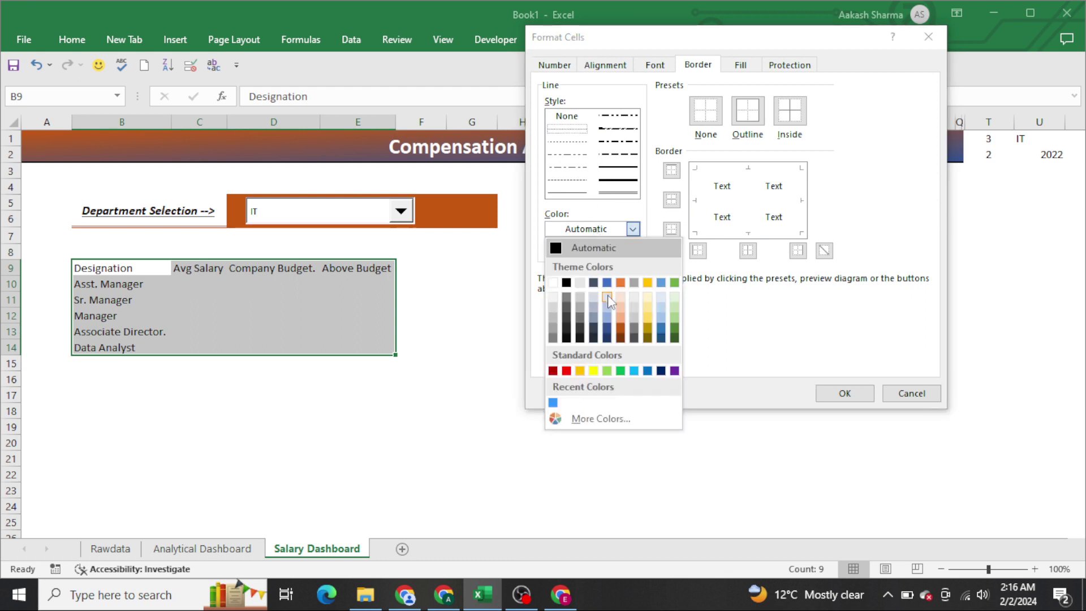
{"action": "left_click", "coordinate": [622, 318]}
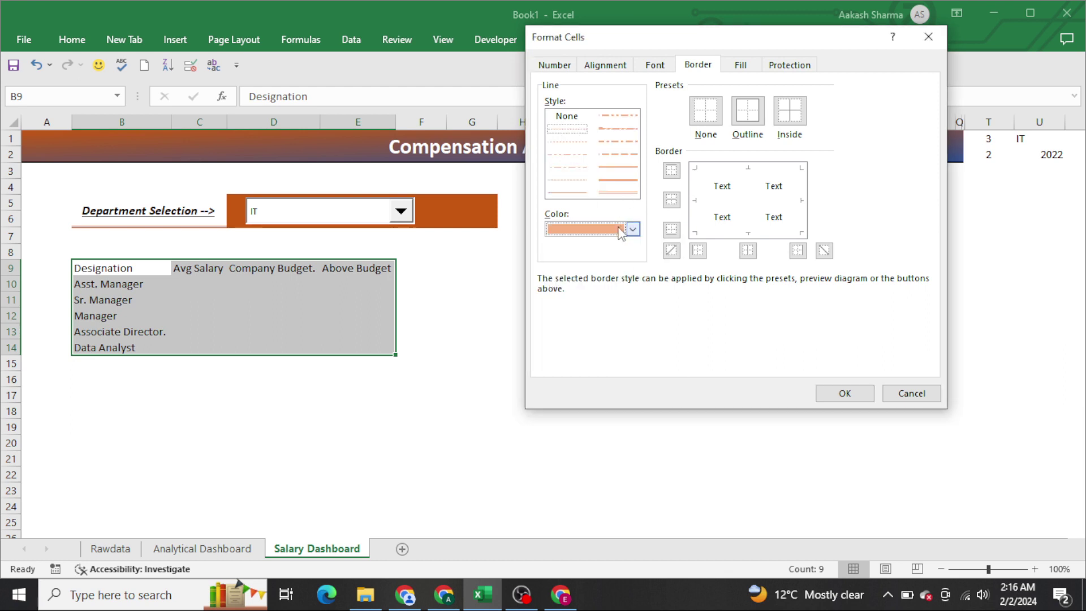
{"action": "left_click", "coordinate": [633, 229]}
{"action": "left_click", "coordinate": [620, 328]}
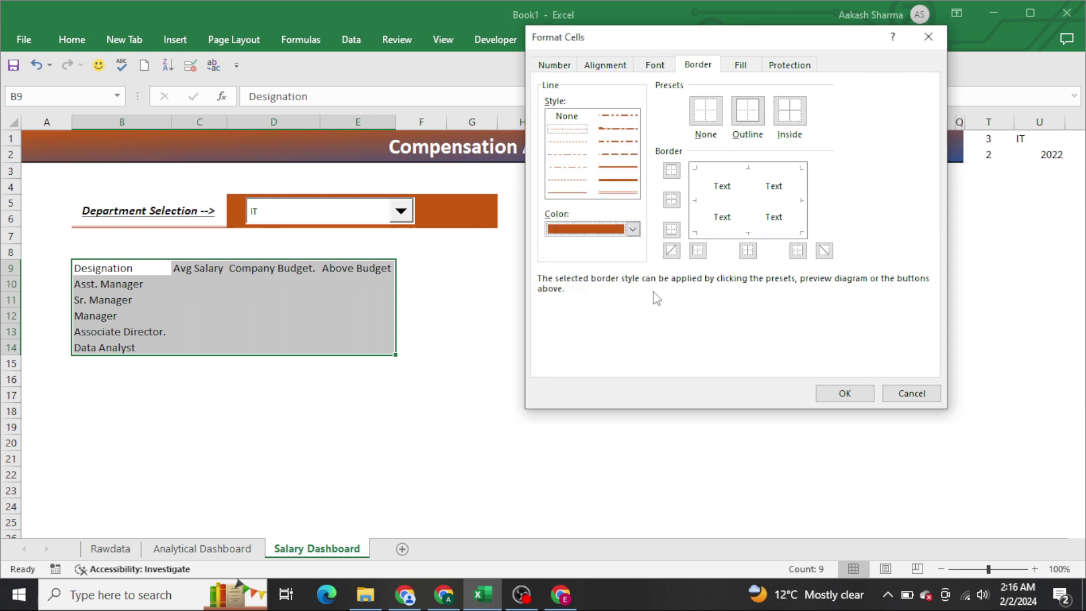
{"action": "left_click", "coordinate": [749, 205]}
{"action": "left_click", "coordinate": [731, 204]}
{"action": "left_click", "coordinate": [727, 184]}
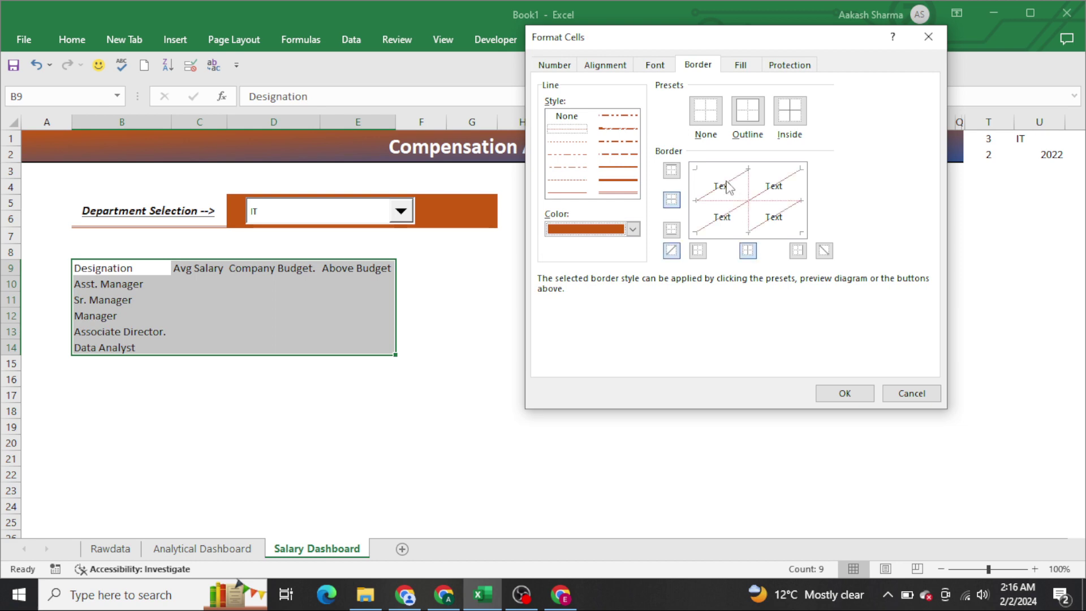
{"action": "left_click", "coordinate": [725, 186]}
{"action": "left_click", "coordinate": [722, 170]}
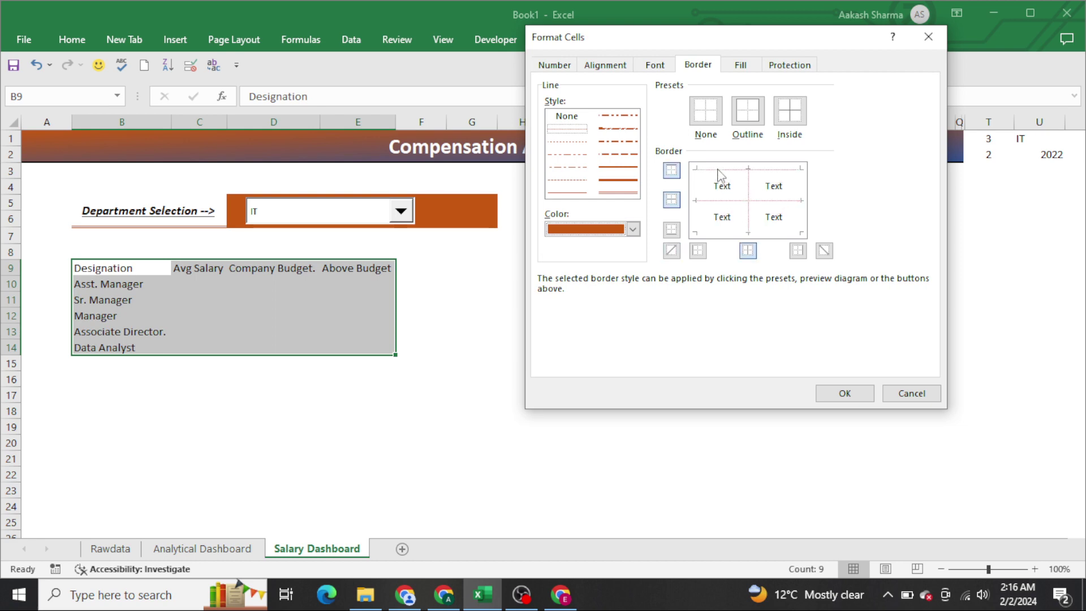
{"action": "left_click", "coordinate": [701, 191]}
{"action": "left_click", "coordinate": [732, 233]}
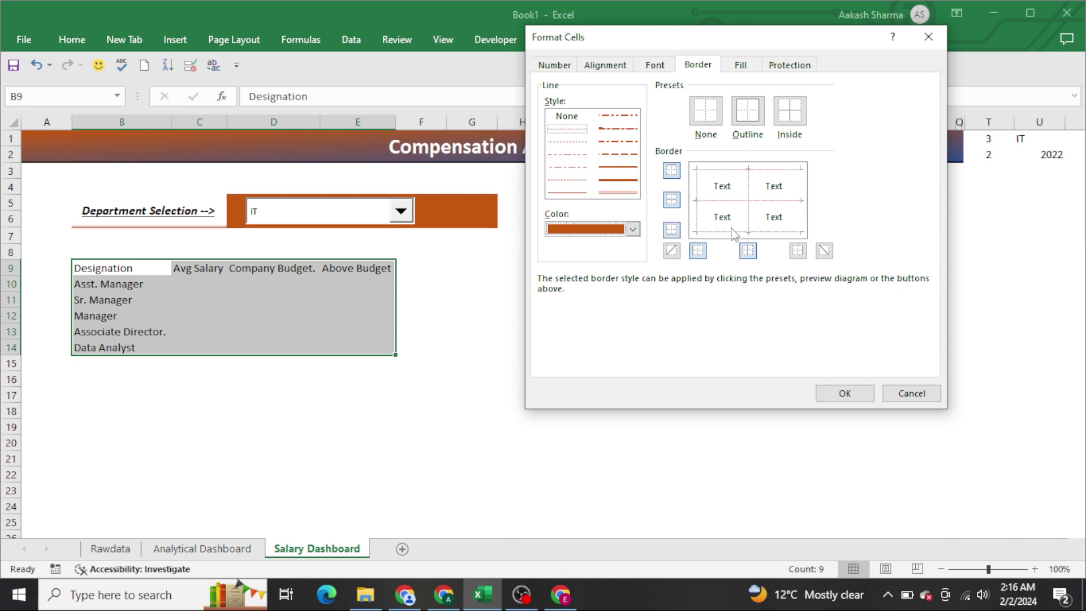
{"action": "left_click", "coordinate": [843, 394]}
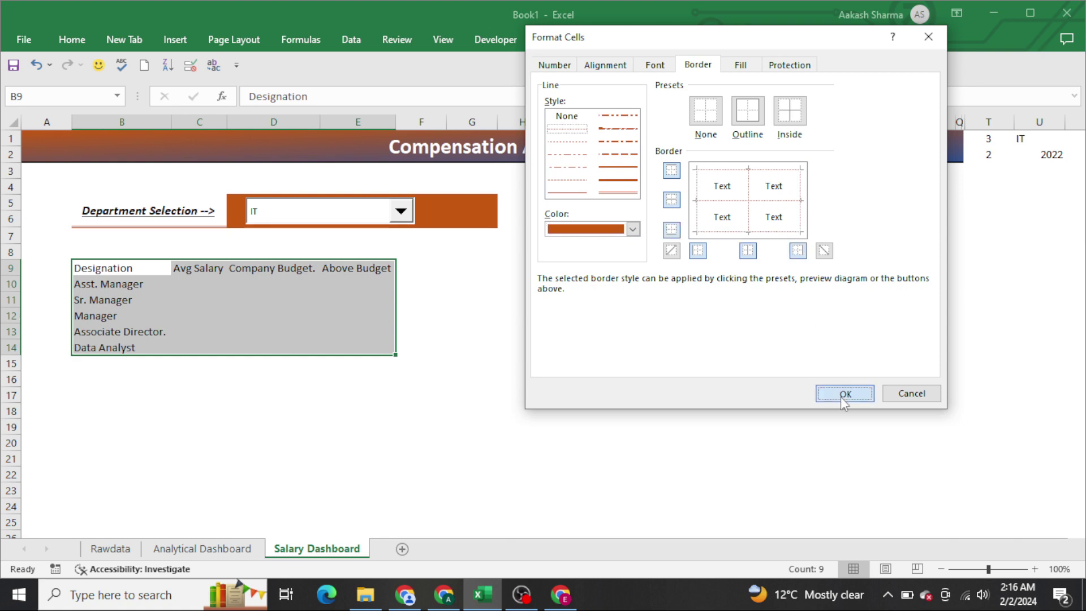
{"action": "left_click", "coordinate": [589, 297]}
Make the header row B9:E9 bold white text on an orange fill.
{"action": "key", "text": "ctrl+Left"}
{"action": "key", "text": "ctrl+Up"}
{"action": "key", "text": "ctrl+shift+Right"}
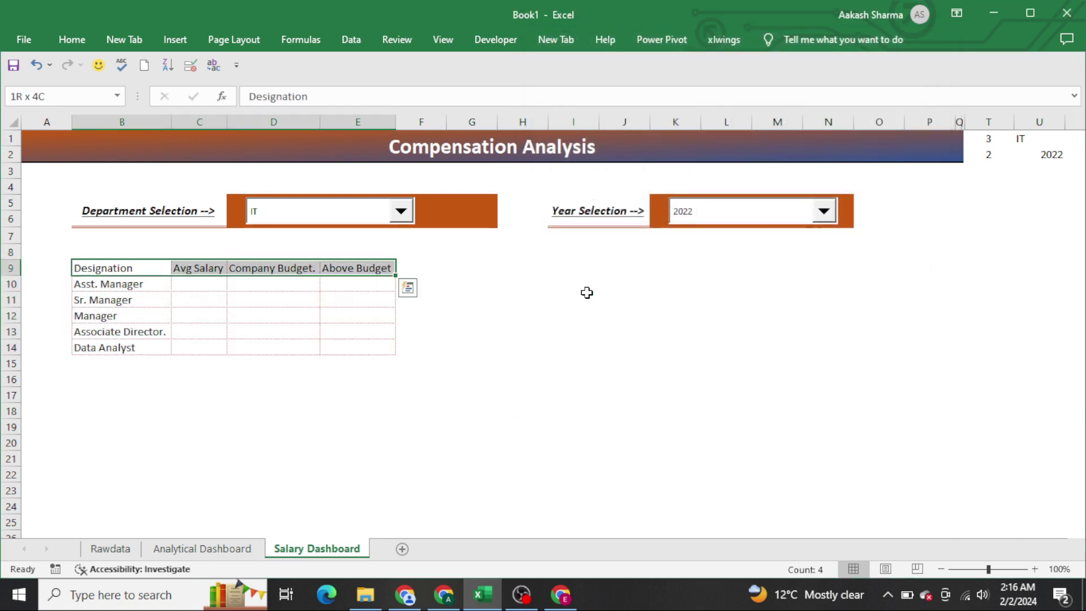
{"action": "key", "text": "ctrl+b"}
{"action": "key", "text": "alt+h"}
{"action": "key", "text": "h"}
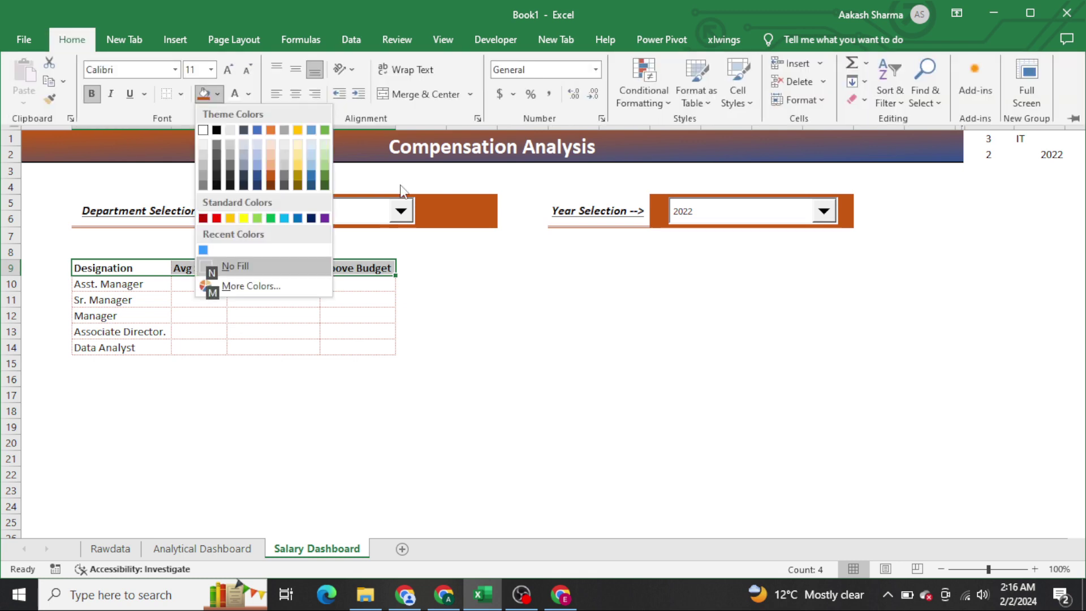
{"action": "left_click", "coordinate": [271, 180]}
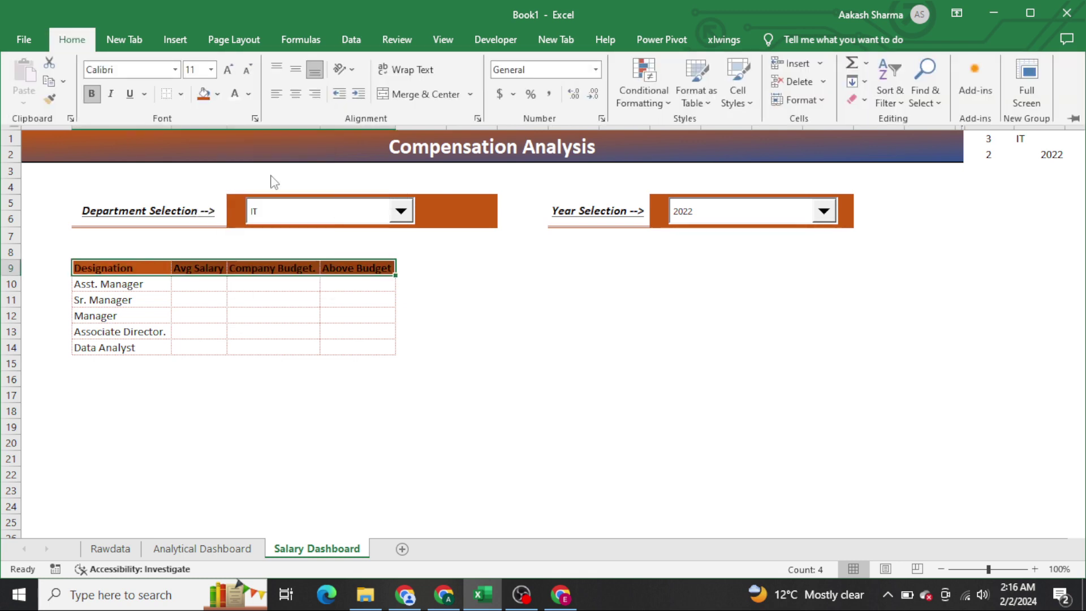
{"action": "left_click", "coordinate": [235, 95]}
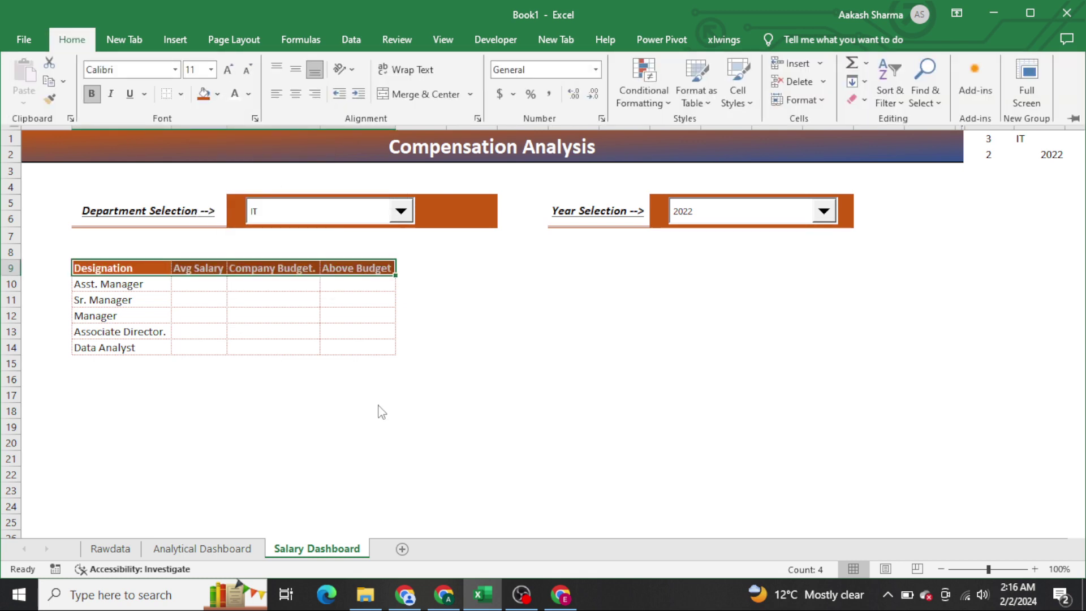
{"action": "key", "text": "ctrl+F1"}
{"action": "left_click", "coordinate": [483, 299]}
{"action": "key", "text": "ctrl+Left"}
Start an AVERAGEIFS in C10 averaging Rawdata's CTC column, with the Year column matched to U2.
{"action": "key", "text": "Up"}
{"action": "key", "text": "Up"}
{"action": "key", "text": "Right"}
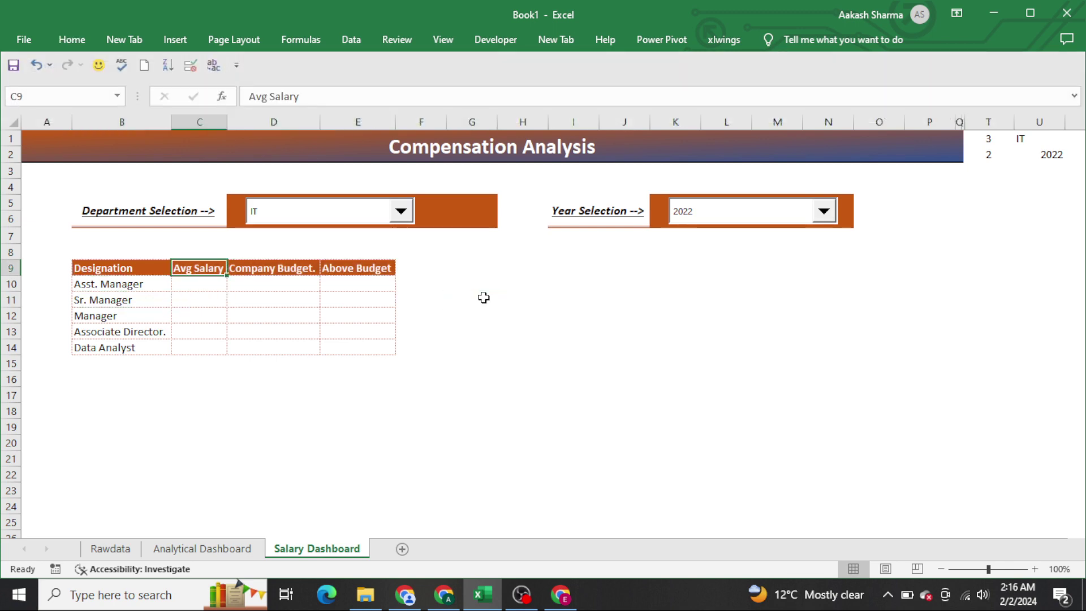
{"action": "key", "text": "Down"}
{"action": "type", "text": "=av"}
{"action": "key", "text": "Down"}
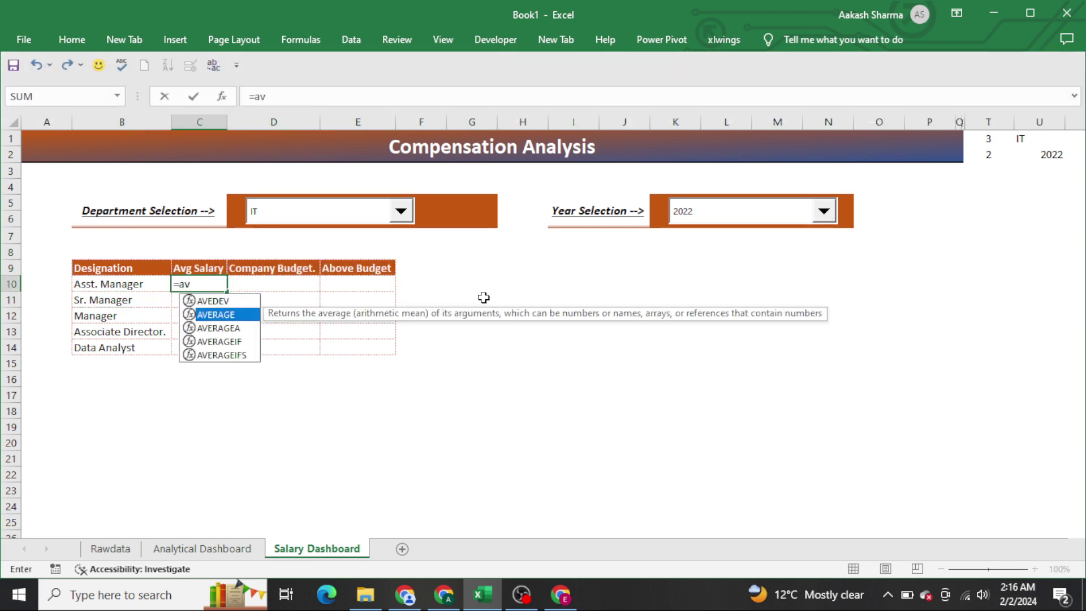
{"action": "key", "text": "Down"}
{"action": "key", "text": "Down"}
{"action": "key", "text": "Tab"}
{"action": "key", "text": "ctrl+Page_Up"}
{"action": "key", "text": "ctrl+Page_Up"}
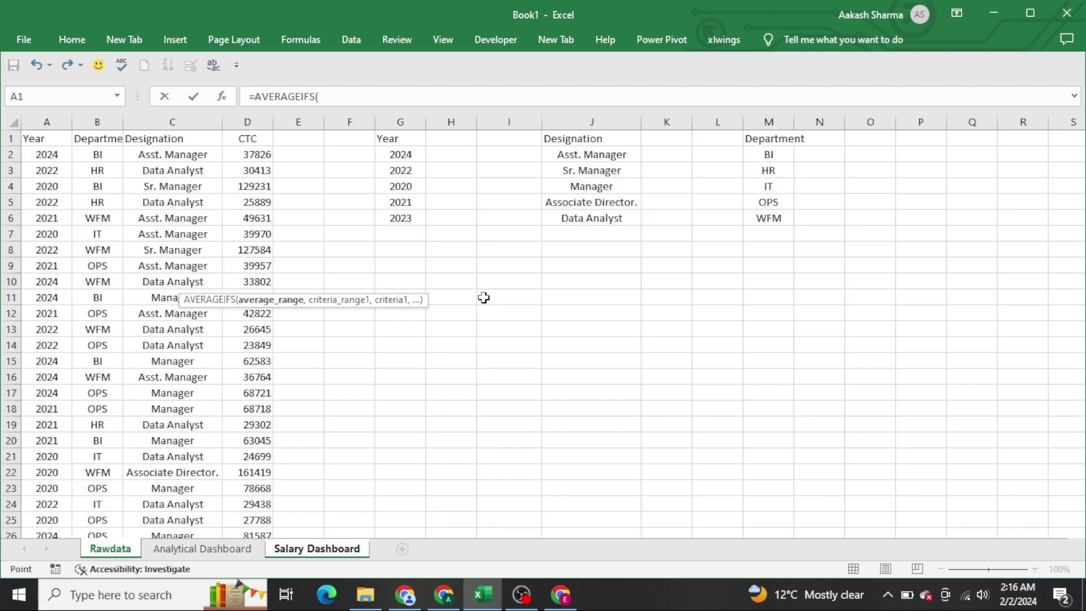
{"action": "left_click", "coordinate": [265, 122]}
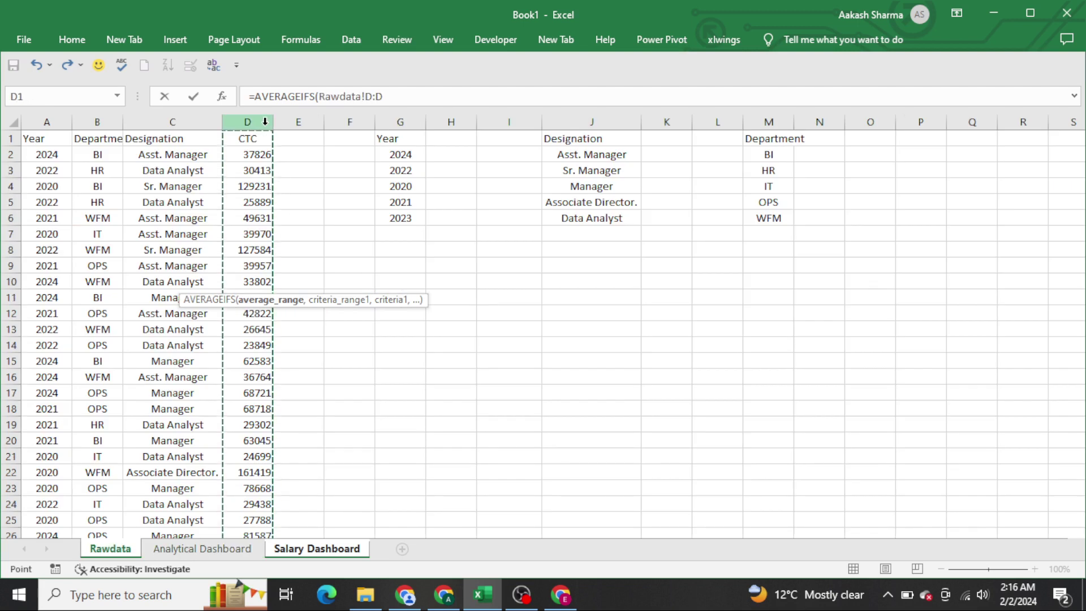
{"action": "key", "text": "F4"}
{"action": "type", "text": "$D,"}
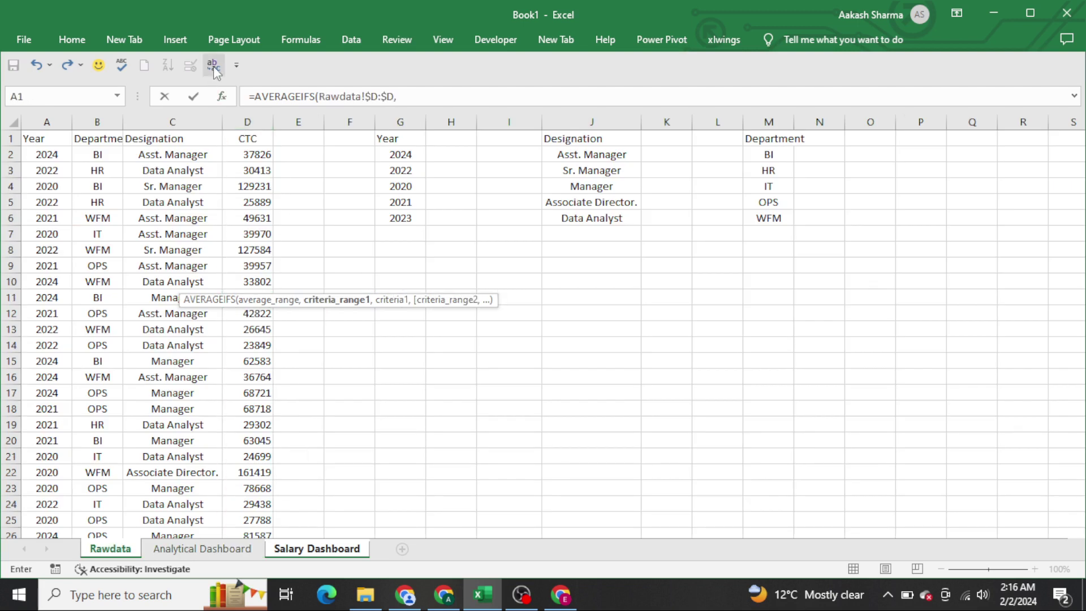
{"action": "left_click", "coordinate": [57, 122]}
{"action": "key", "text": "F4"}
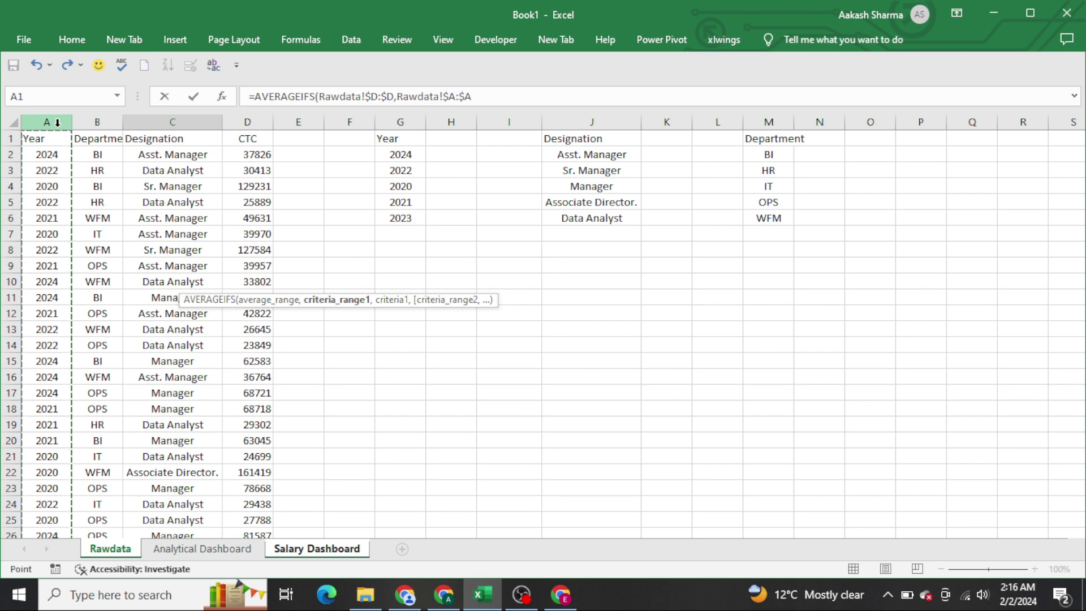
{"action": "type", "text": ","}
{"action": "key", "text": "ctrl+Page_Down"}
{"action": "key", "text": "ctrl+Page_Down"}
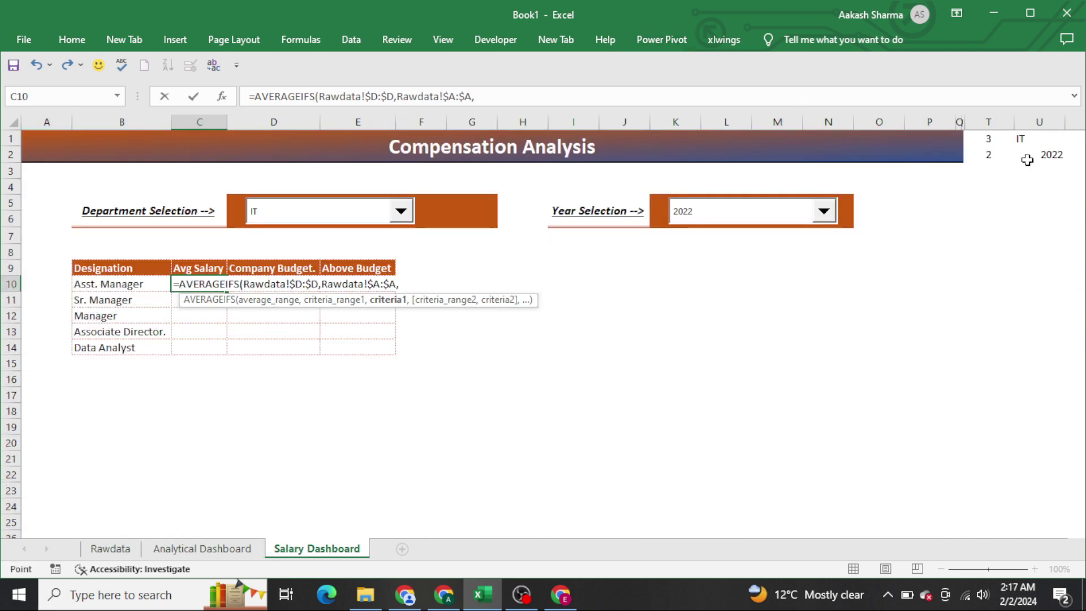
{"action": "left_click", "coordinate": [1048, 159]}
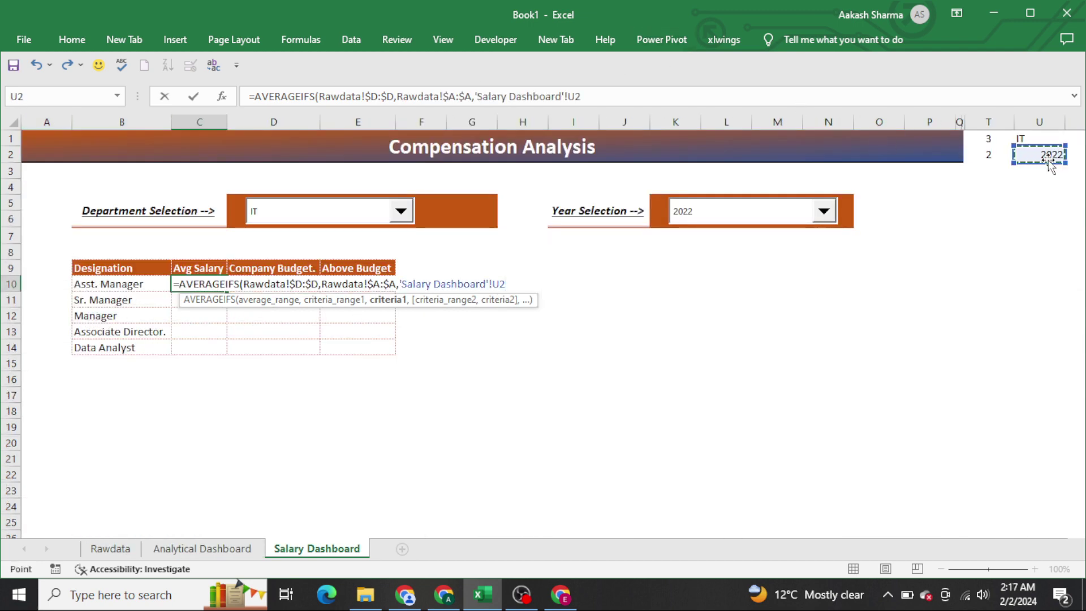
{"action": "key", "text": "F4"}
{"action": "type", "text": "$U$2,"}
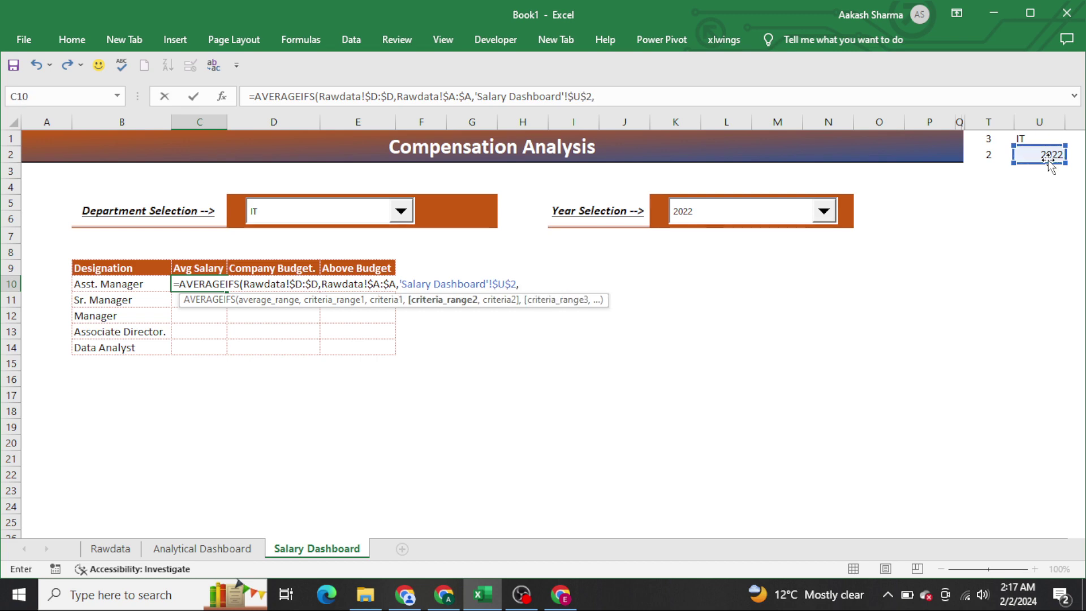
Add criteria matching Rawdata's Department column to U1 and Designation column to $B10.
{"action": "key", "text": "ctrl+Page_Up"}
{"action": "key", "text": "ctrl+Page_Up"}
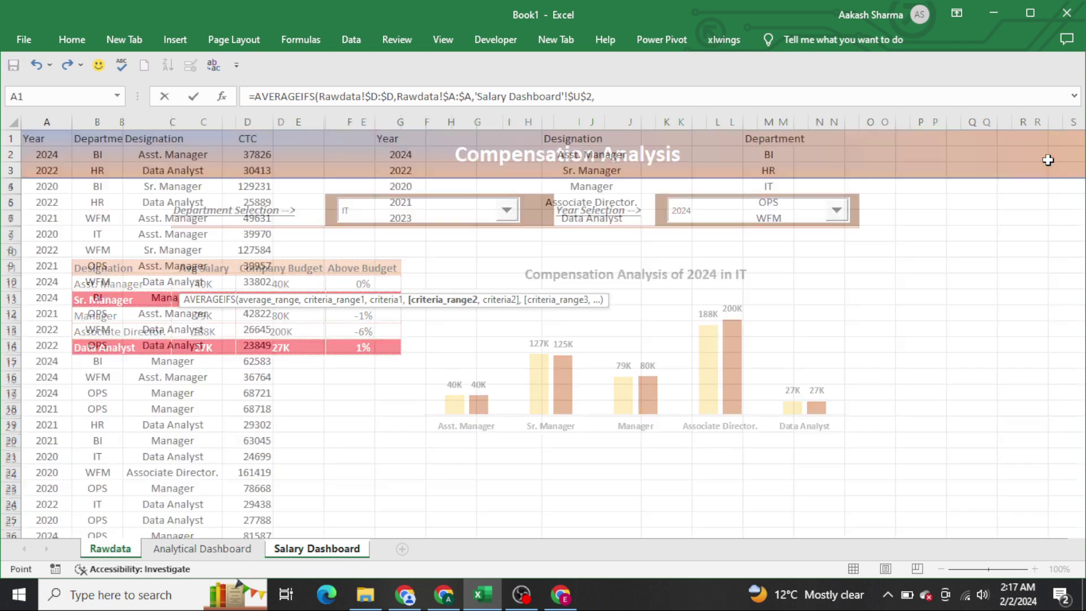
{"action": "left_click", "coordinate": [121, 167]}
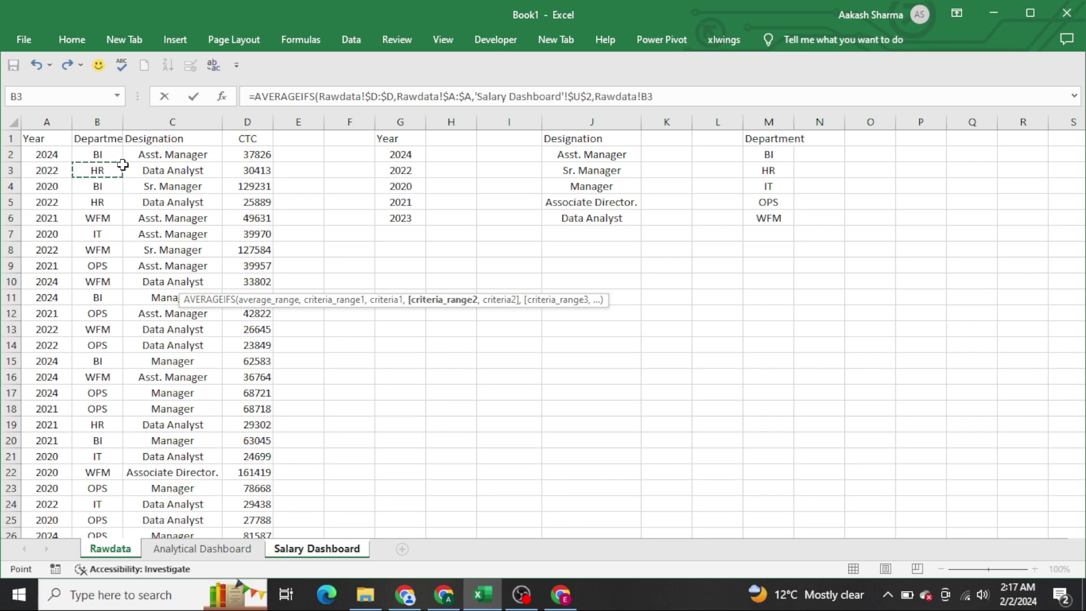
{"action": "key", "text": "ctrl+Up"}
{"action": "key", "text": "ctrl+space"}
{"action": "key", "text": "F4"}
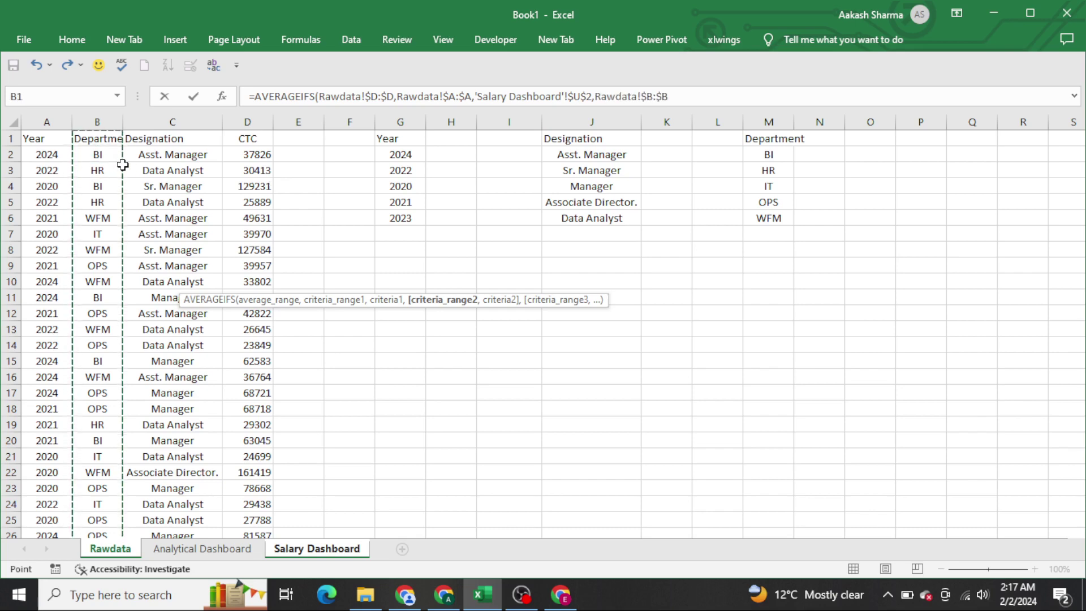
{"action": "type", "text": ","}
{"action": "key", "text": "ctrl+Page_Down"}
{"action": "key", "text": "ctrl+Page_Down"}
{"action": "key", "text": "Up"}
{"action": "key", "text": "Up"}
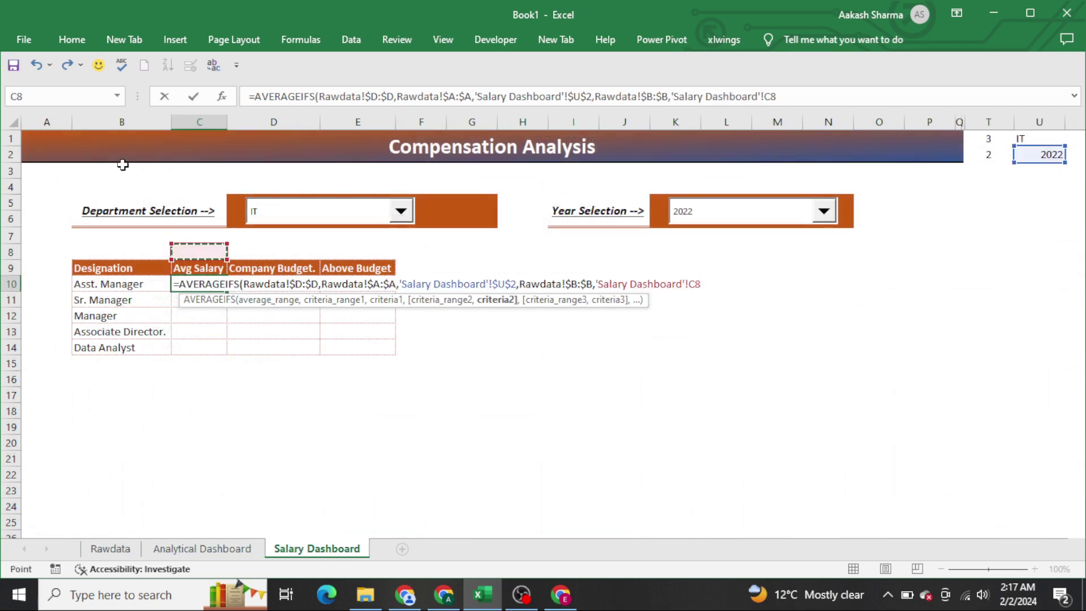
{"action": "key", "text": "Up"}
{"action": "key", "text": "Right"}
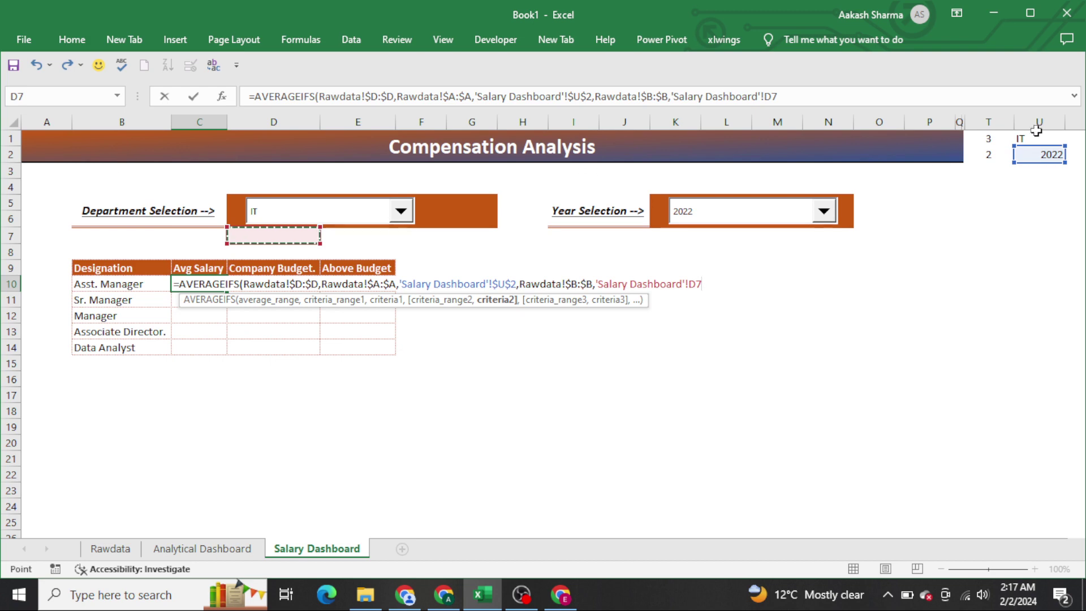
{"action": "left_click", "coordinate": [1041, 134]}
{"action": "key", "text": "F4"}
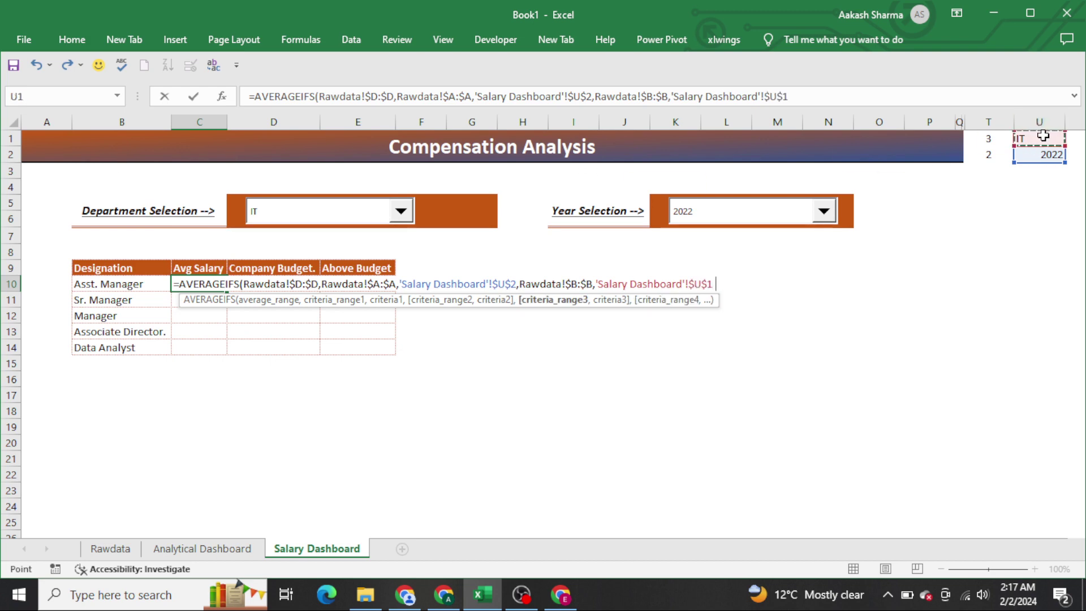
{"action": "type", "text": ","}
{"action": "key", "text": "ctrl+Page_Up"}
{"action": "key", "text": "ctrl+Page_Up"}
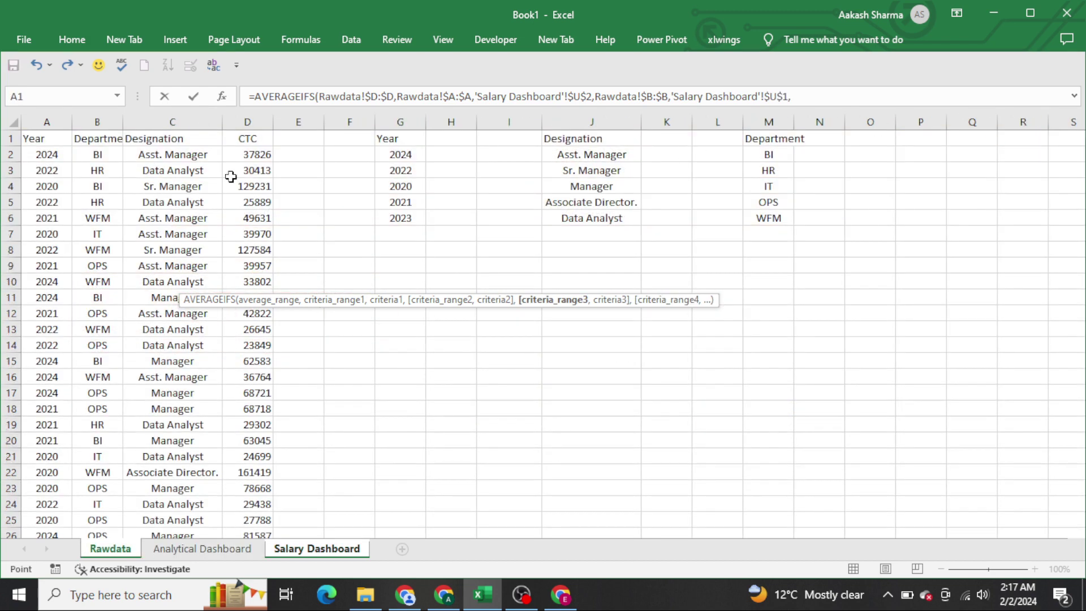
{"action": "left_click", "coordinate": [187, 156]}
{"action": "key", "text": "ctrl+space"}
{"action": "key", "text": "F4"}
{"action": "type", "text": ","}
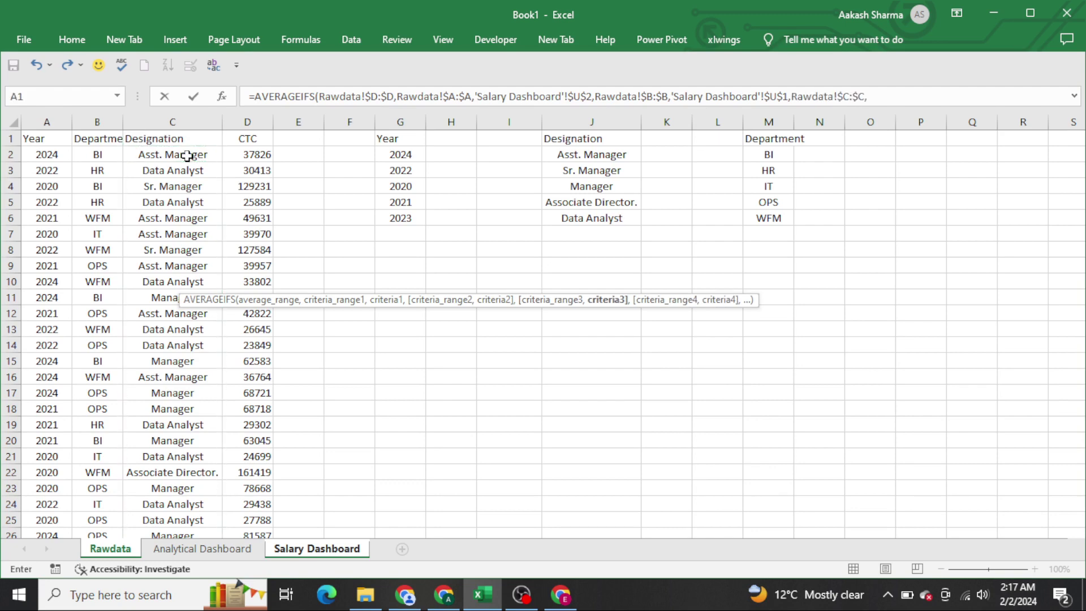
{"action": "key", "text": "ctrl+Page_Down"}
{"action": "key", "text": "ctrl+Page_Down"}
{"action": "key", "text": "Left"}
{"action": "key", "text": "F4"}
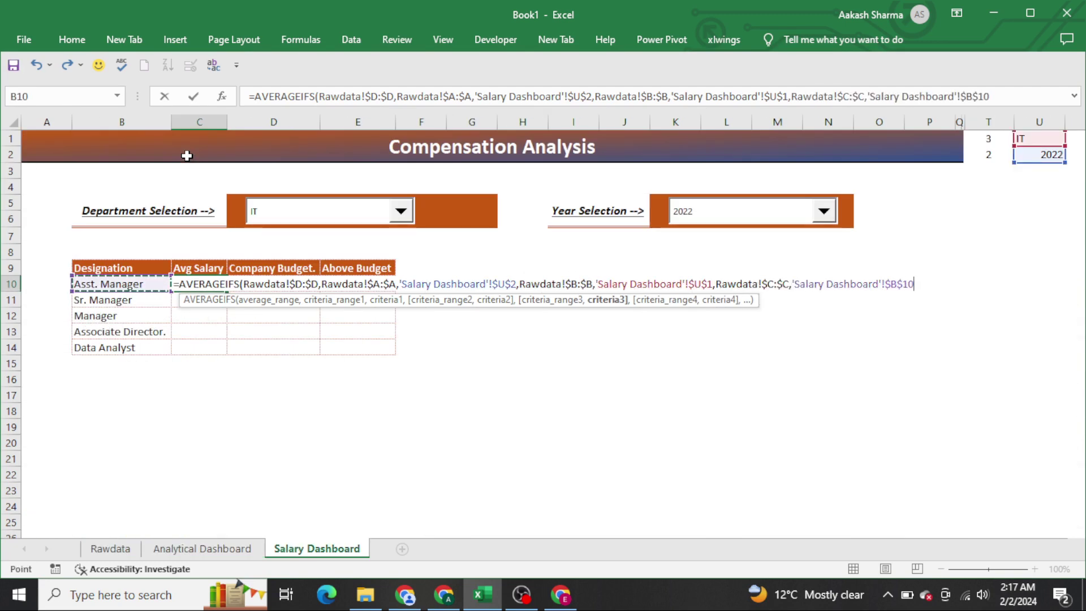
{"action": "key", "text": "F4"}
{"action": "key", "text": "F4"}
{"action": "key", "text": "F4"}
{"action": "key", "text": "Return"}
Fill the AVERAGEIFS formula down C10:C14 for all five designations.
{"action": "key", "text": "Left"}
{"action": "key", "text": "ctrl+Down"}
{"action": "key", "text": "Right"}
{"action": "key", "text": "ctrl+shift+Up"}
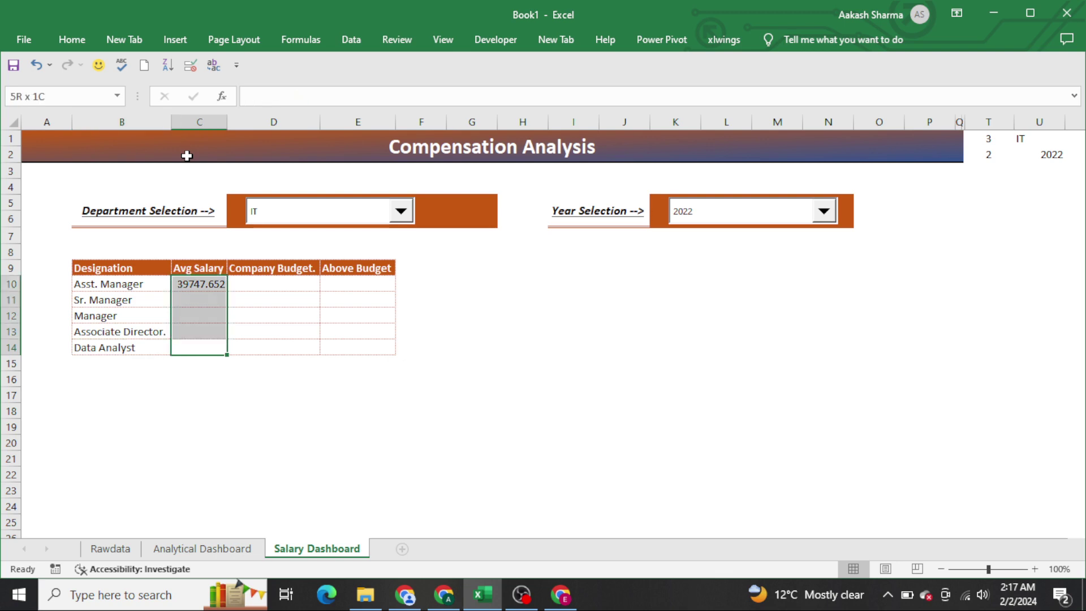
{"action": "key", "text": "ctrl+d"}
{"action": "key", "text": "Right"}
{"action": "key", "text": "ctrl+Up"}
{"action": "key", "text": "Left"}
{"action": "key", "text": "Down"}
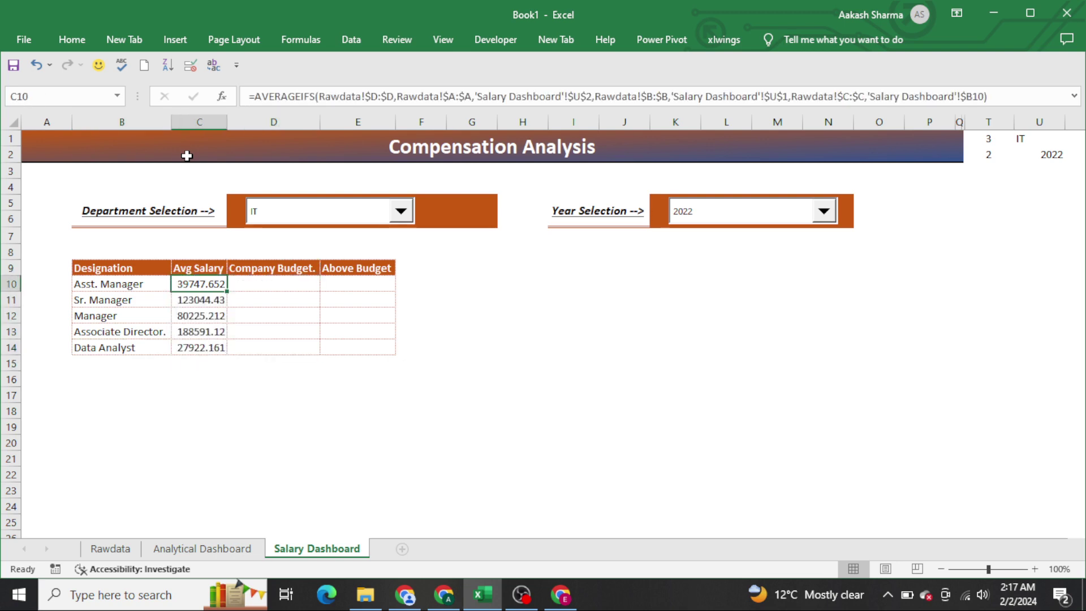
{"action": "key", "text": "ctrl+shift+Down"}
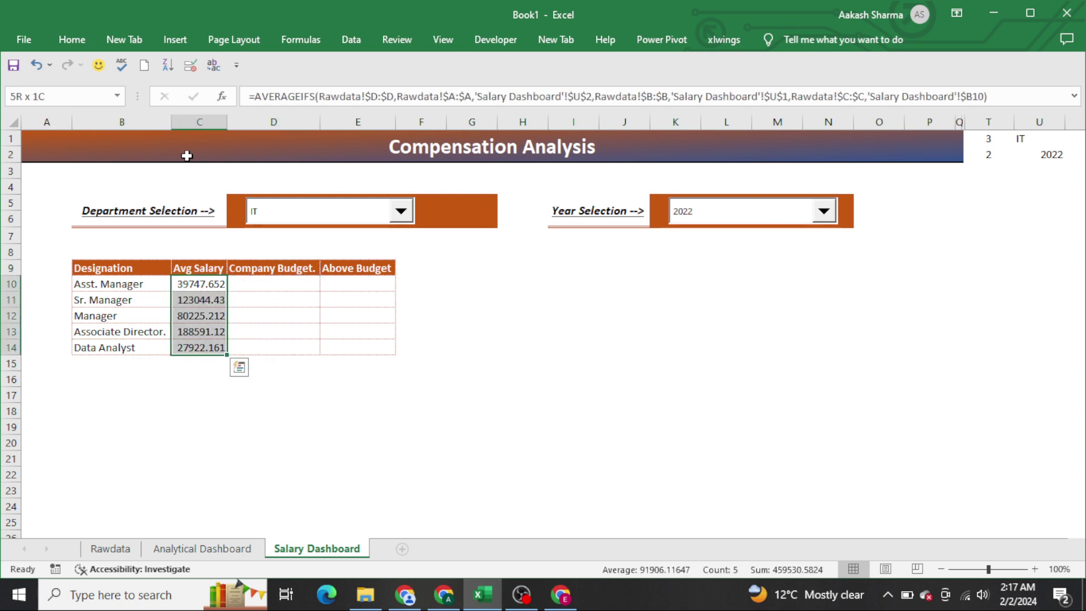
Copy the five budget figures from Analytical Dashboard and paste them as values into D10:D14.
{"action": "key", "text": "Right"}
{"action": "key", "text": "ctrl+Page_Up"}
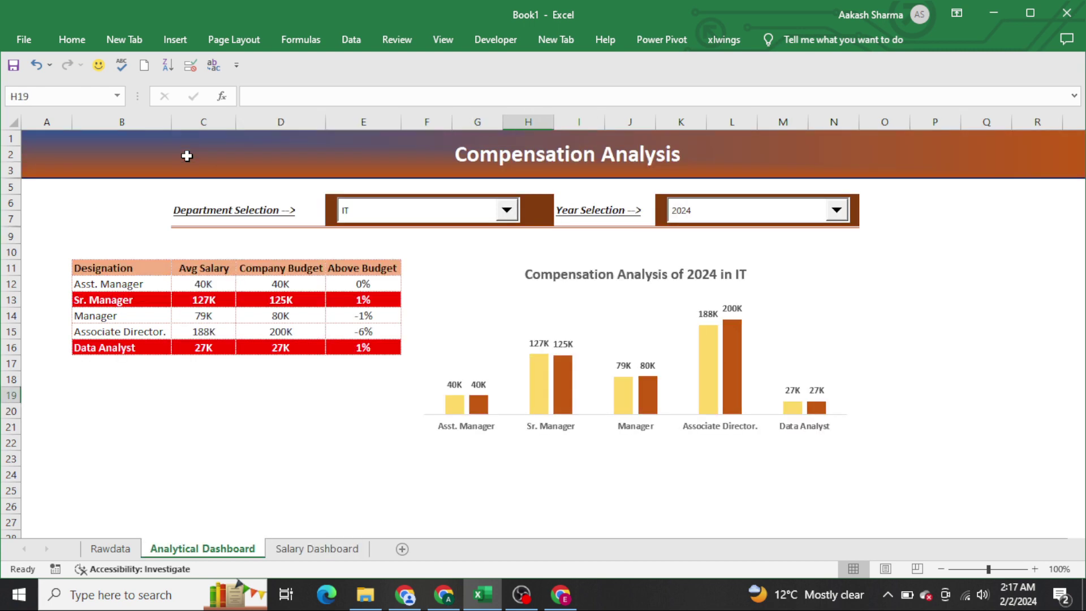
{"action": "key", "text": "Left"}
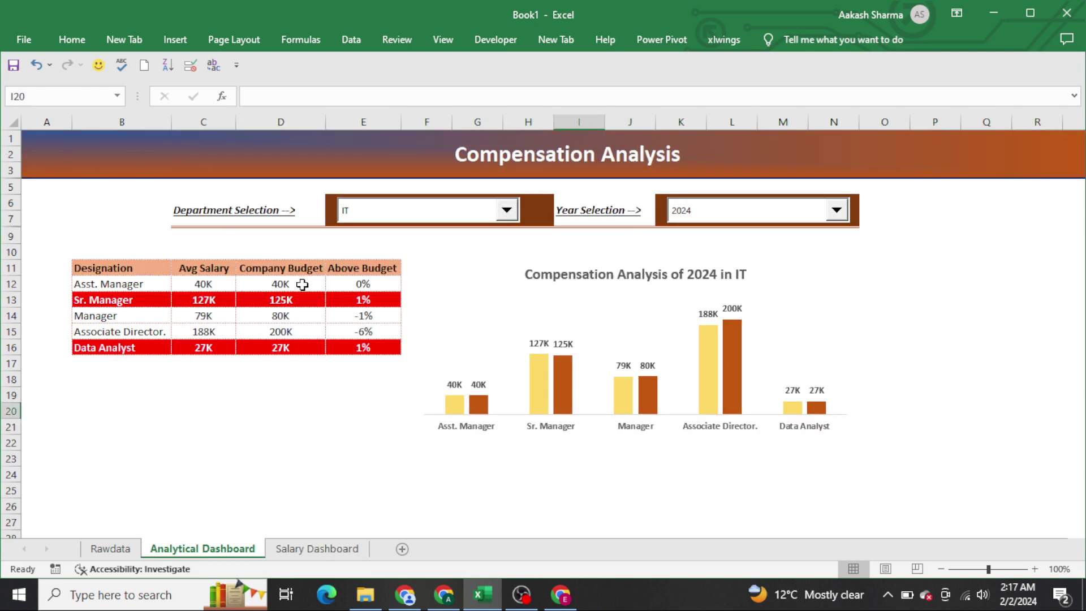
{"action": "left_click", "coordinate": [303, 285]}
{"action": "key", "text": "ctrl+shift+Down"}
{"action": "key", "text": "ctrl+c"}
{"action": "key", "text": "ctrl+Page_Down"}
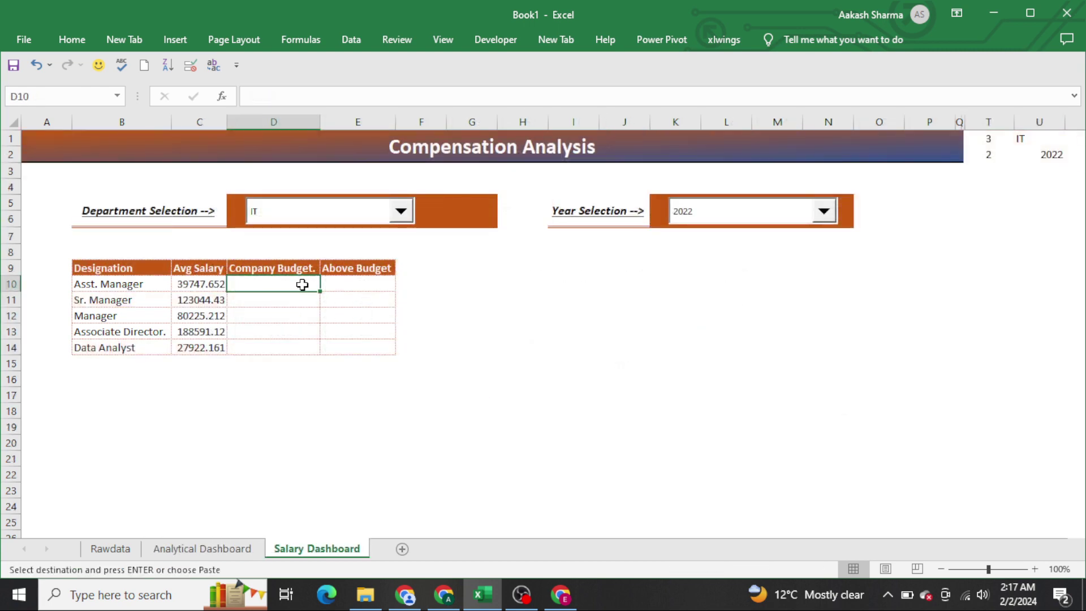
{"action": "key", "text": "ctrl+alt+v"}
{"action": "key", "text": "v"}
{"action": "key", "text": "Return"}
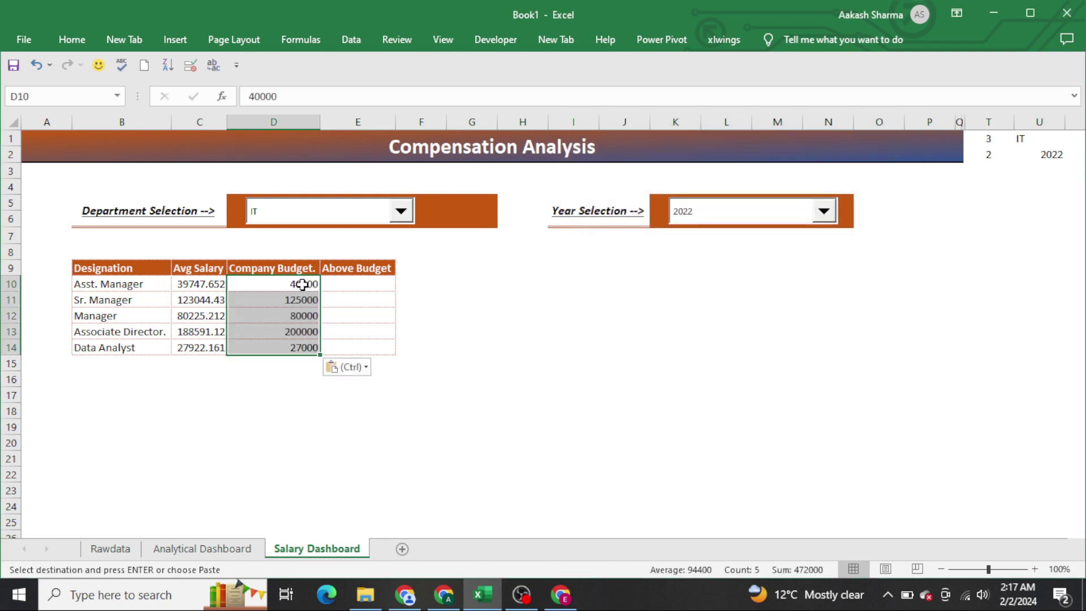
Centre-align the pasted budget values in D10:D14.
{"action": "left_click", "coordinate": [302, 285]}
{"action": "key", "text": "ctrl+shift+Down"}
{"action": "key", "text": "Return"}
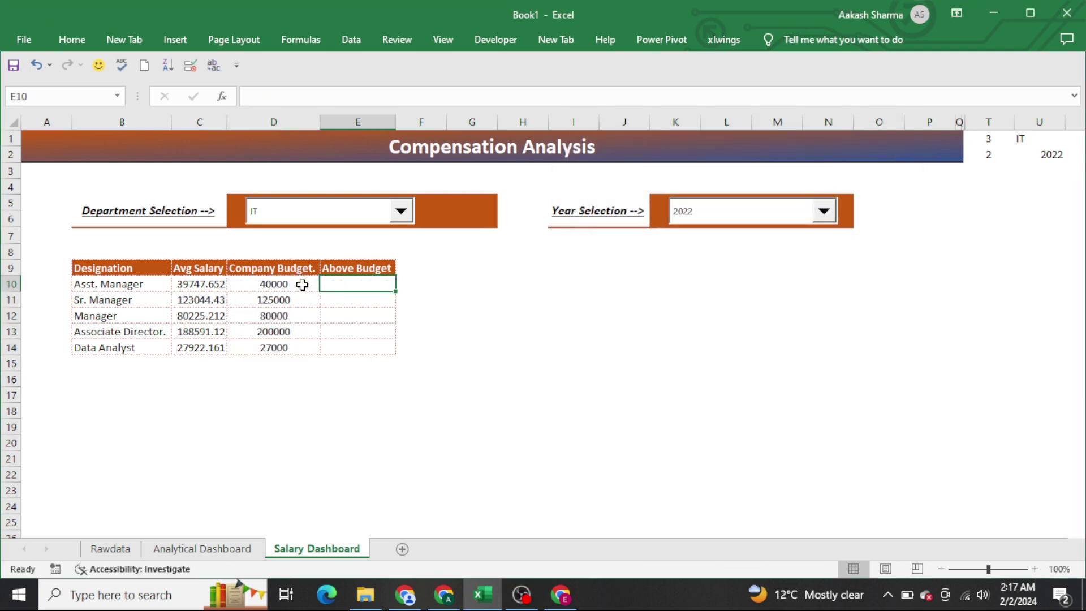
{"action": "key", "text": "Left"}
{"action": "key", "text": "Left"}
{"action": "key", "text": "shift+Right"}
{"action": "key", "text": "ctrl+shift+Down"}
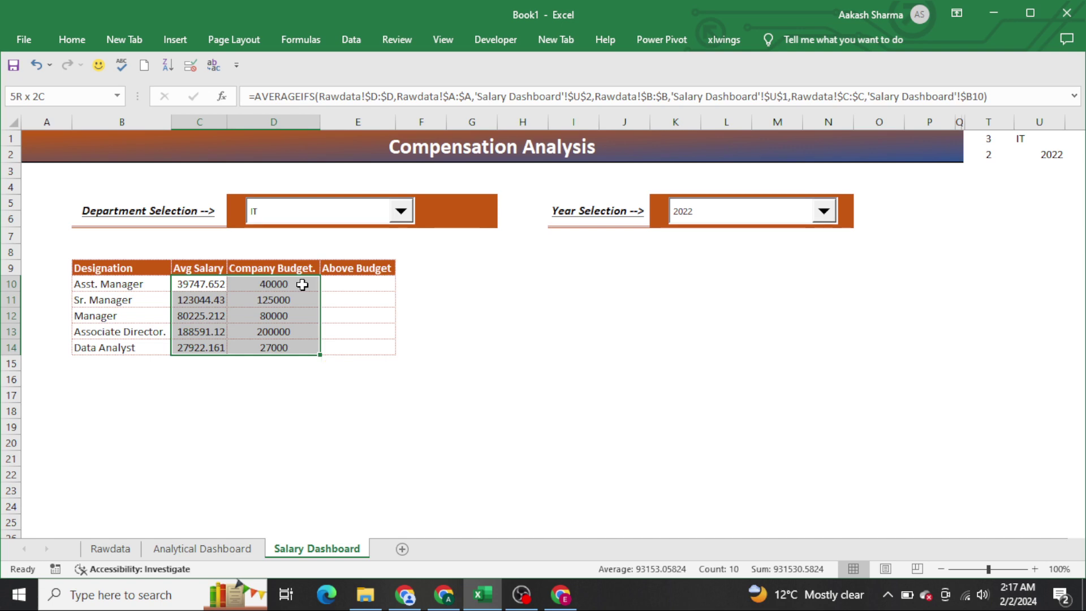
Apply the custom number format #,0"K" to C10:D14 so values show as thousands, e.g. 40K.
{"action": "key", "text": "ctrl+1"}
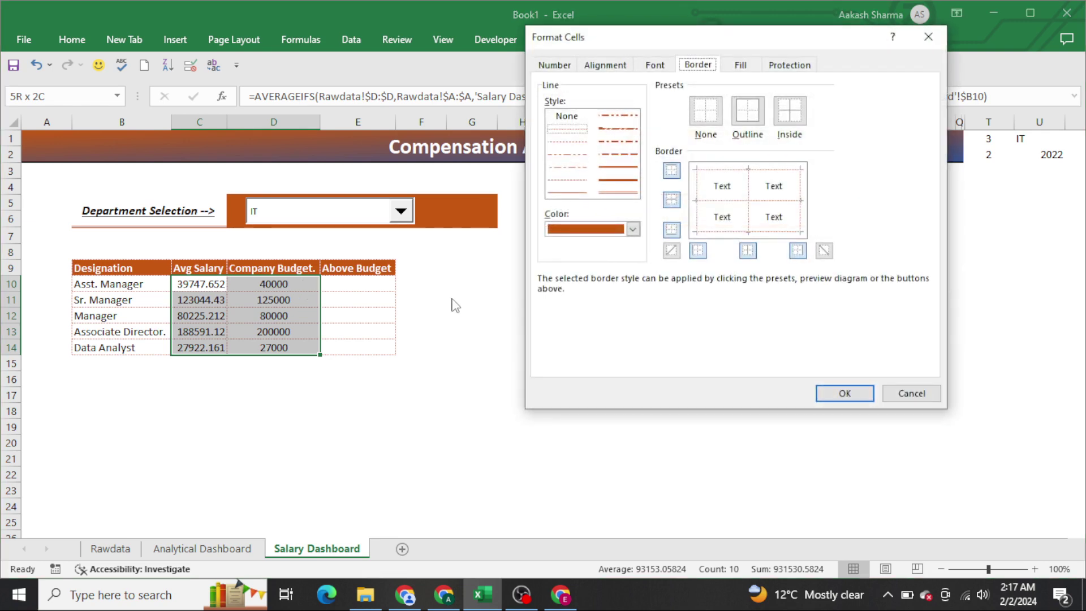
{"action": "left_click", "coordinate": [549, 66]}
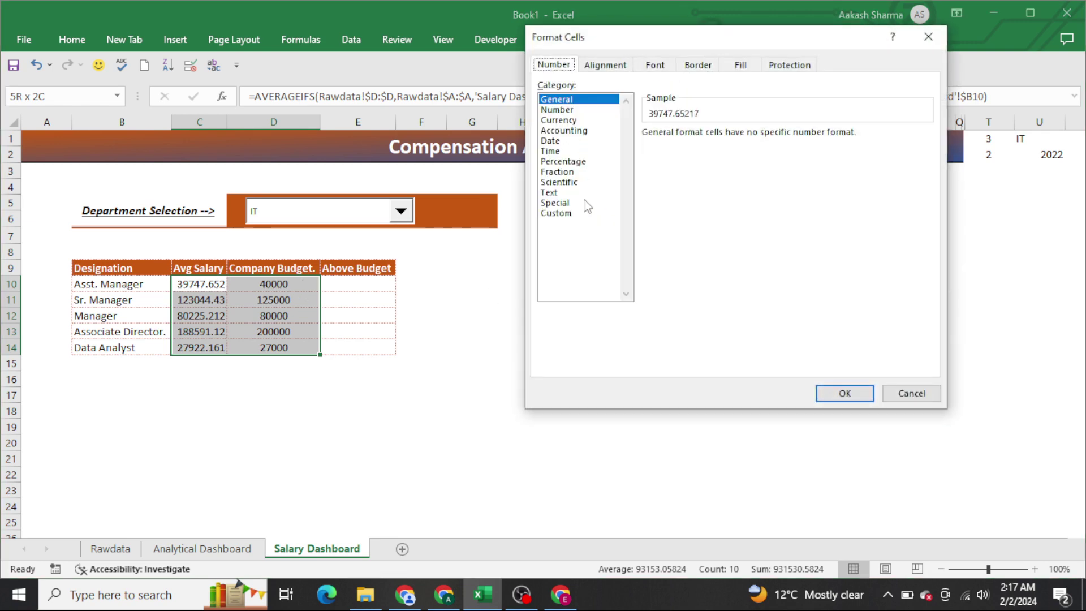
{"action": "left_click", "coordinate": [557, 214]}
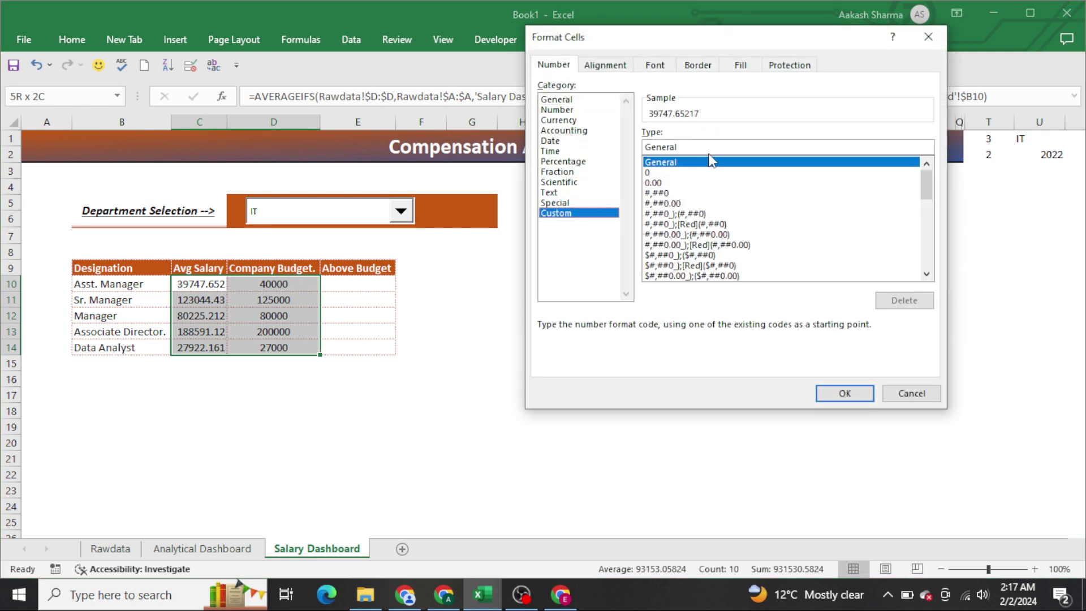
{"action": "double_click", "coordinate": [702, 148]}
{"action": "key", "text": "BackSpace"}
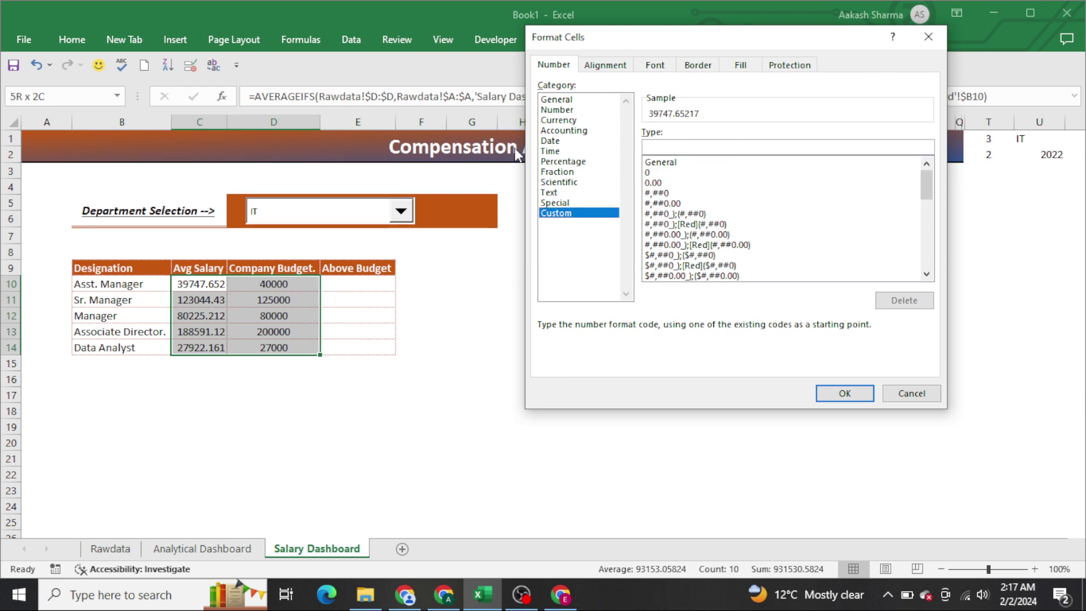
{"action": "type", "text": "#,"}
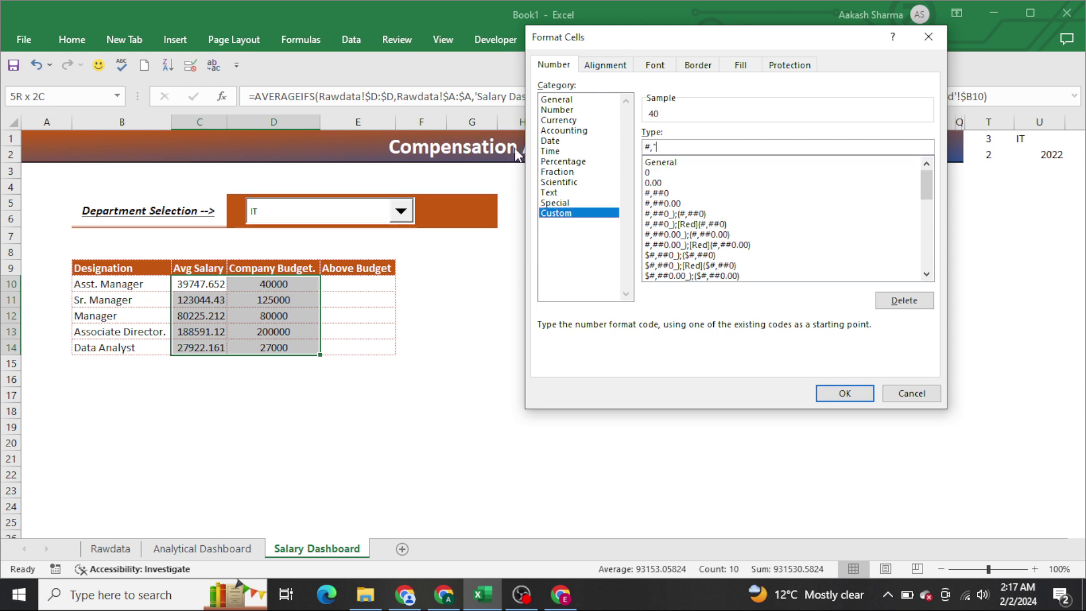
{"action": "type", "text": "."}
{"action": "type", "text": "K"}
{"action": "key", "text": "BackSpace"}
{"action": "key", "text": "BackSpace"}
{"action": "type", "text": "0"}
{"action": "left_click", "coordinate": [843, 392]}
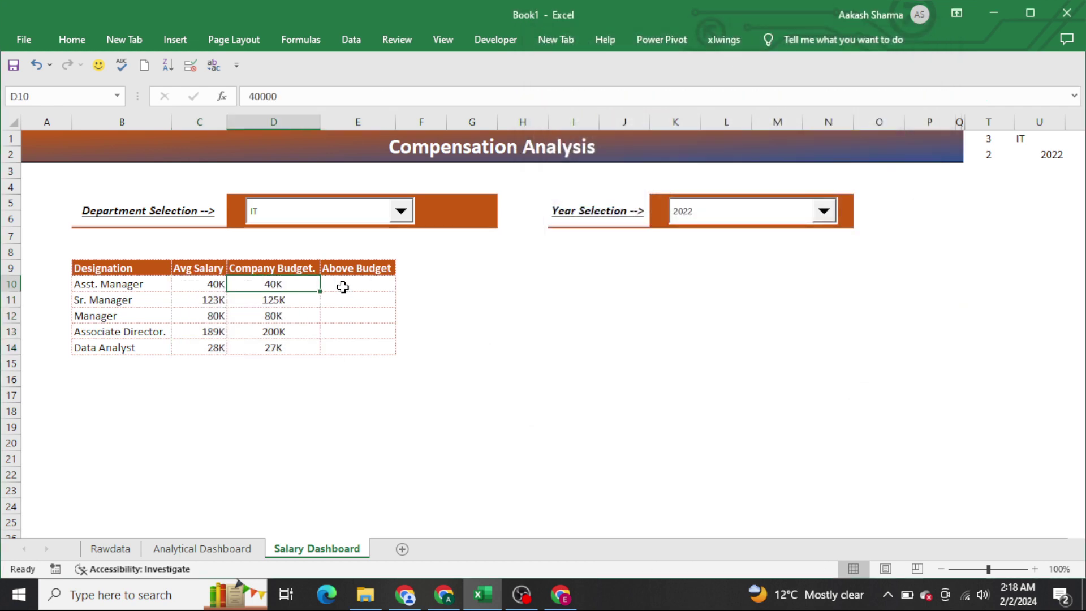
Enter =C10/D10-1 in E10 to compute how far salary is above budget.
{"action": "key", "text": "alt+h"}
{"action": "key", "text": "Escape"}
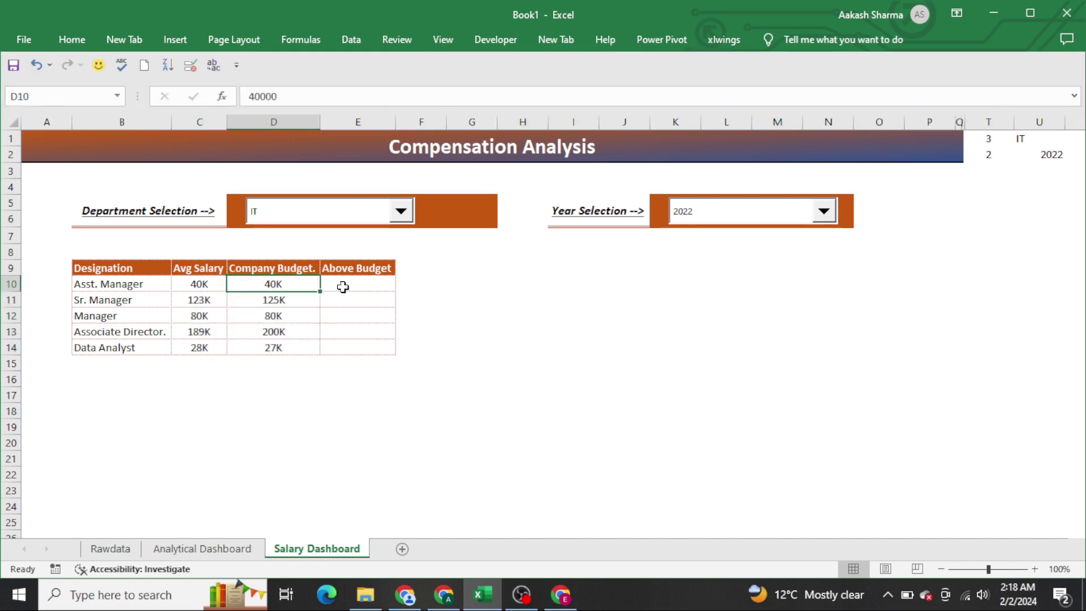
{"action": "left_click", "coordinate": [343, 287]}
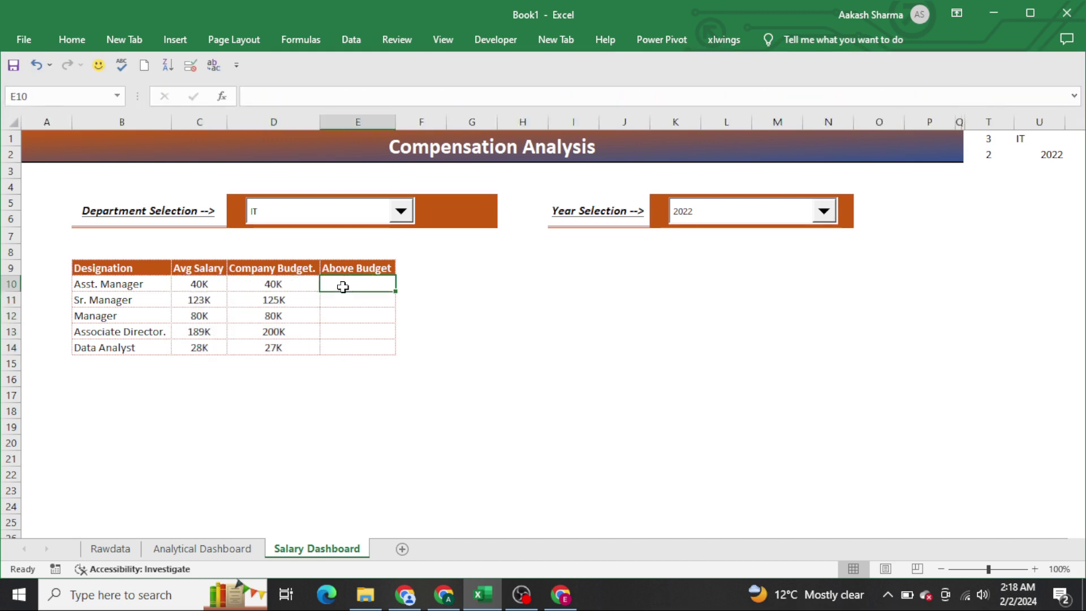
{"action": "type", "text": "="}
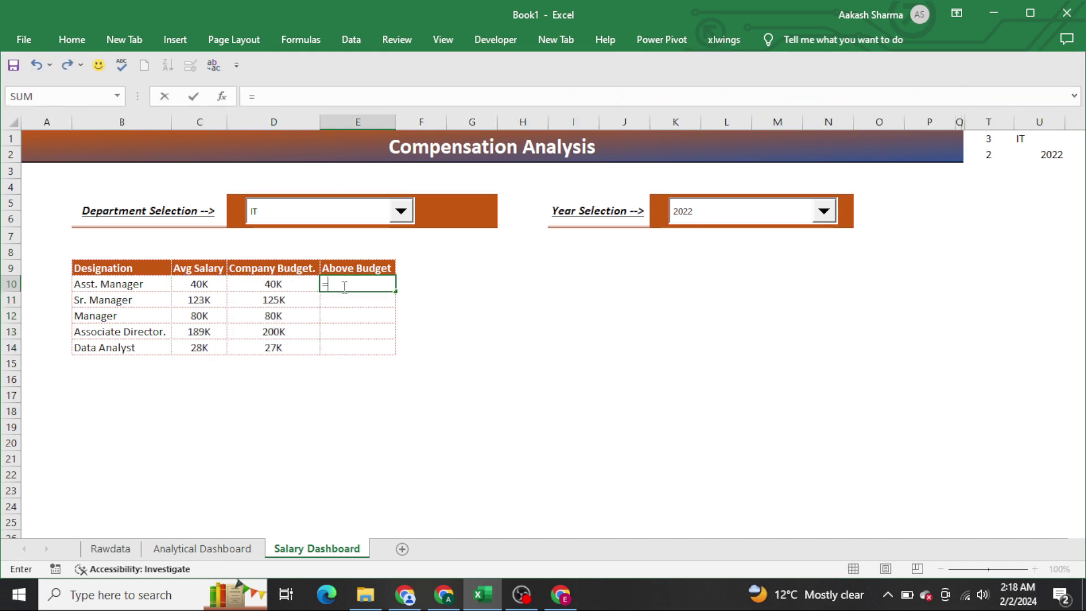
{"action": "key", "text": "Left"}
{"action": "key", "text": "Left"}
{"action": "type", "text": "/"}
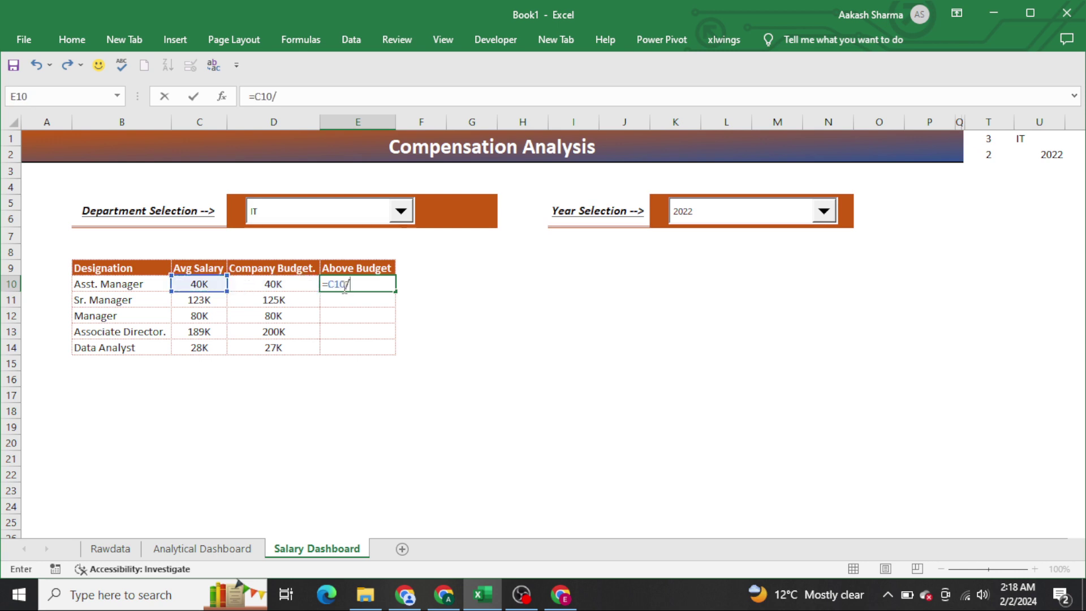
{"action": "key", "text": "Left"}
{"action": "type", "text": "-1"}
{"action": "key", "text": "Return"}
{"action": "key", "text": "Left"}
Fill the Above Budget formula down E10:E14, format as percentages, and centre them.
{"action": "key", "text": "ctrl+Down"}
{"action": "key", "text": "Right"}
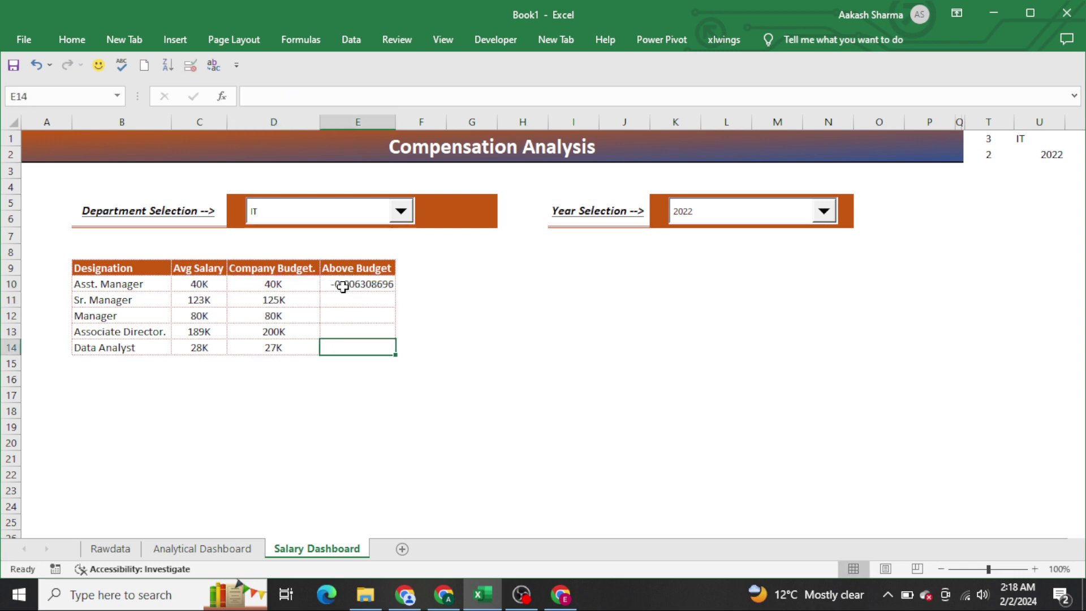
{"action": "key", "text": "ctrl+shift+Up"}
{"action": "key", "text": "ctrl+d"}
{"action": "key", "text": "ctrl+Up"}
{"action": "key", "text": "Down"}
{"action": "key", "text": "ctrl+shift+Down"}
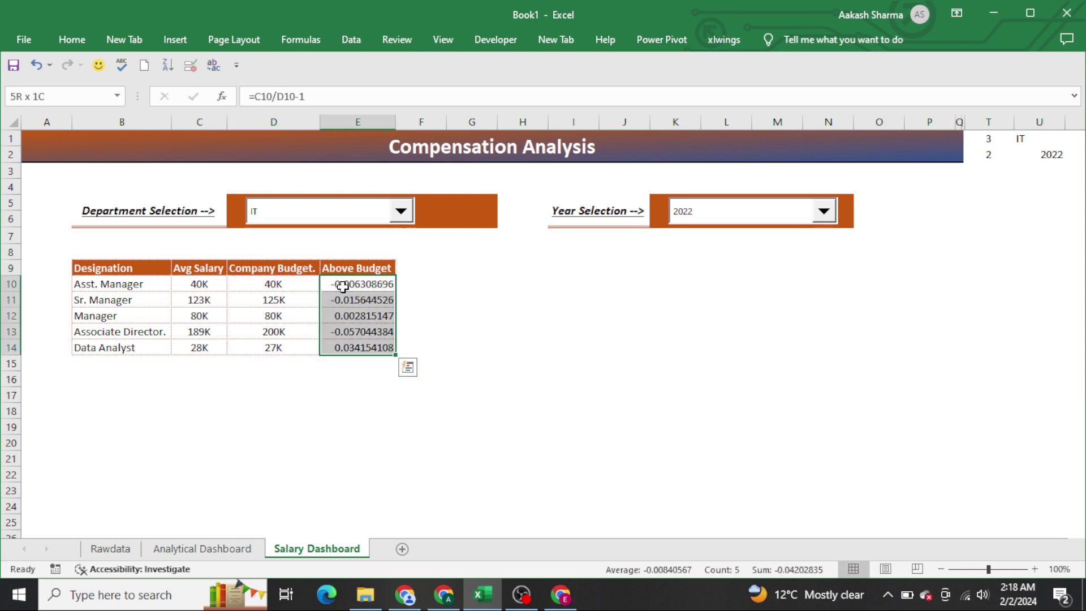
{"action": "key", "text": "ctrl+shift+5"}
{"action": "key", "text": "alt+h"}
{"action": "key", "text": "a"}
{"action": "key", "text": "c"}
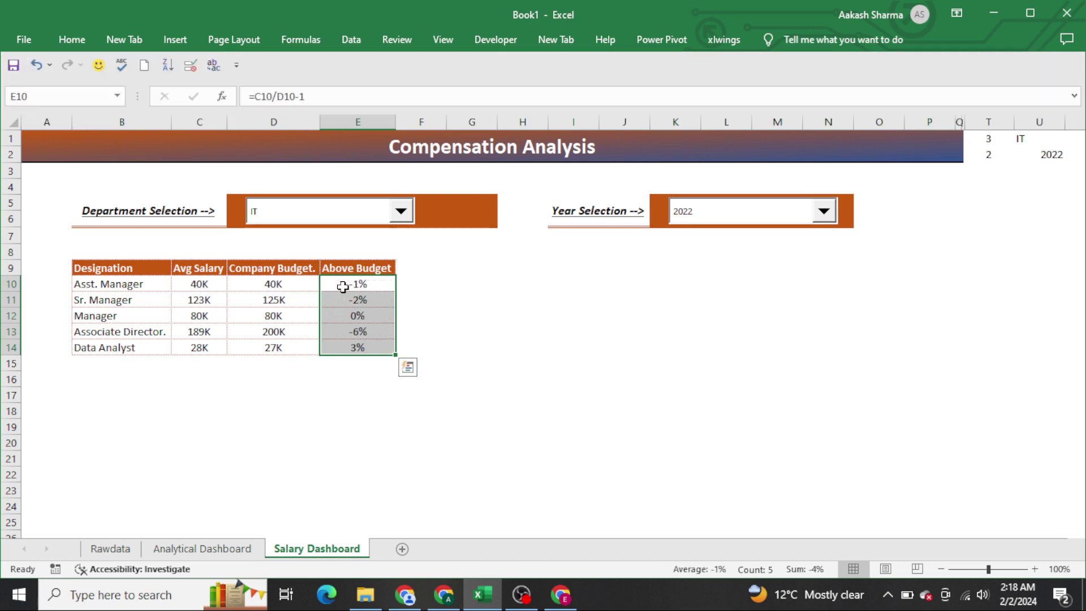
Check the Data Analyst row's average salary, budget and Above Budget formulas.
{"action": "key", "text": "Down"}
{"action": "key", "text": "Down"}
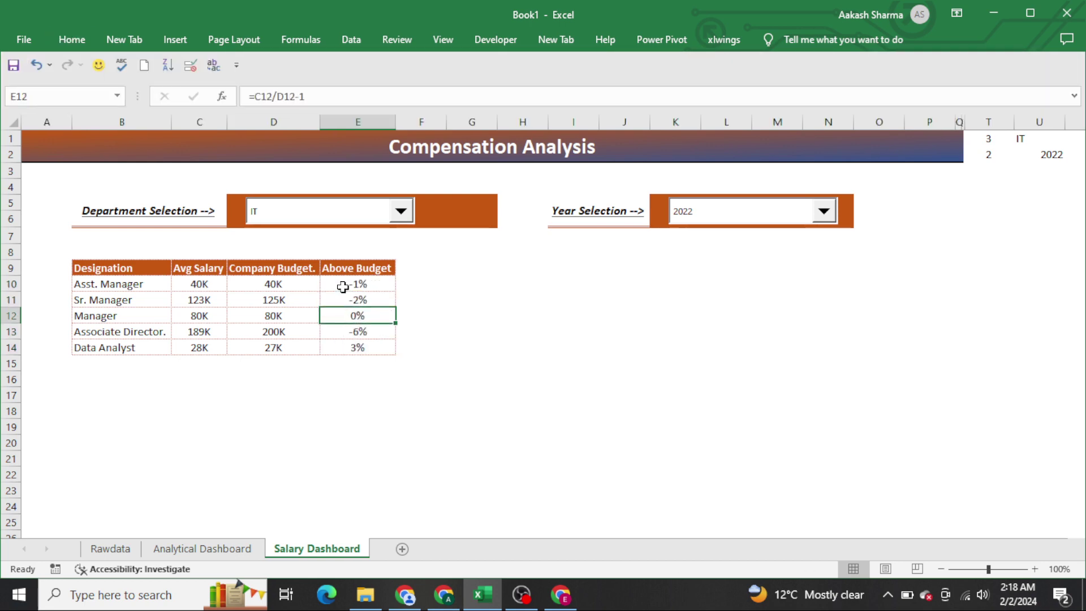
{"action": "key", "text": "Down"}
{"action": "key", "text": "Down"}
{"action": "key", "text": "shift+Left"}
{"action": "key", "text": "shift+Left"}
{"action": "key", "text": "shift+Left"}
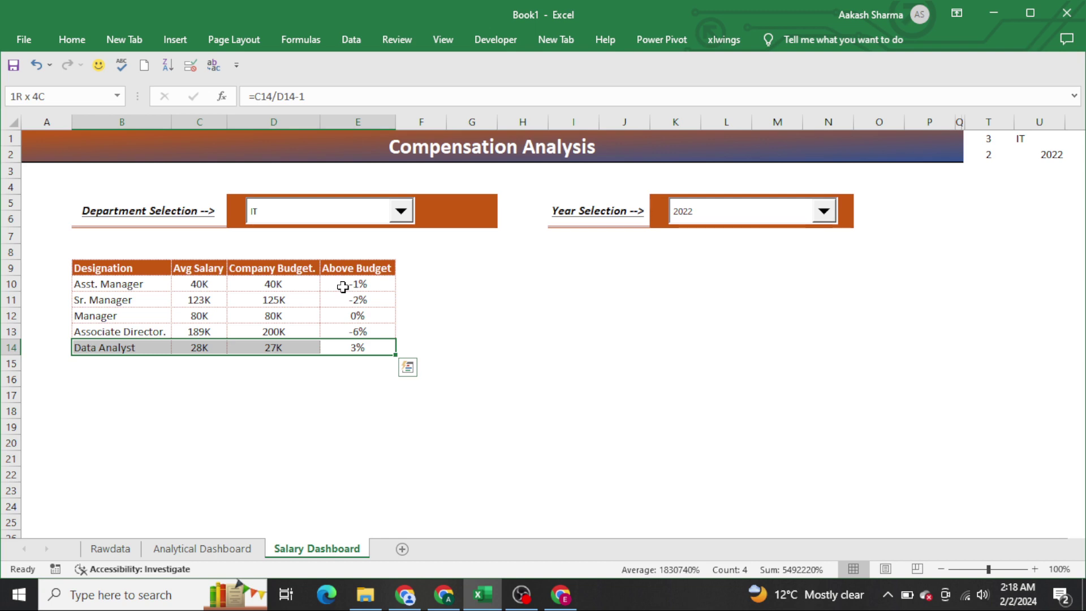
{"action": "key", "text": "Left"}
{"action": "key", "text": "Left"}
{"action": "key", "text": "Left"}
{"action": "key", "text": "shift+Right"}
{"action": "key", "text": "shift+Right"}
{"action": "key", "text": "shift+Right"}
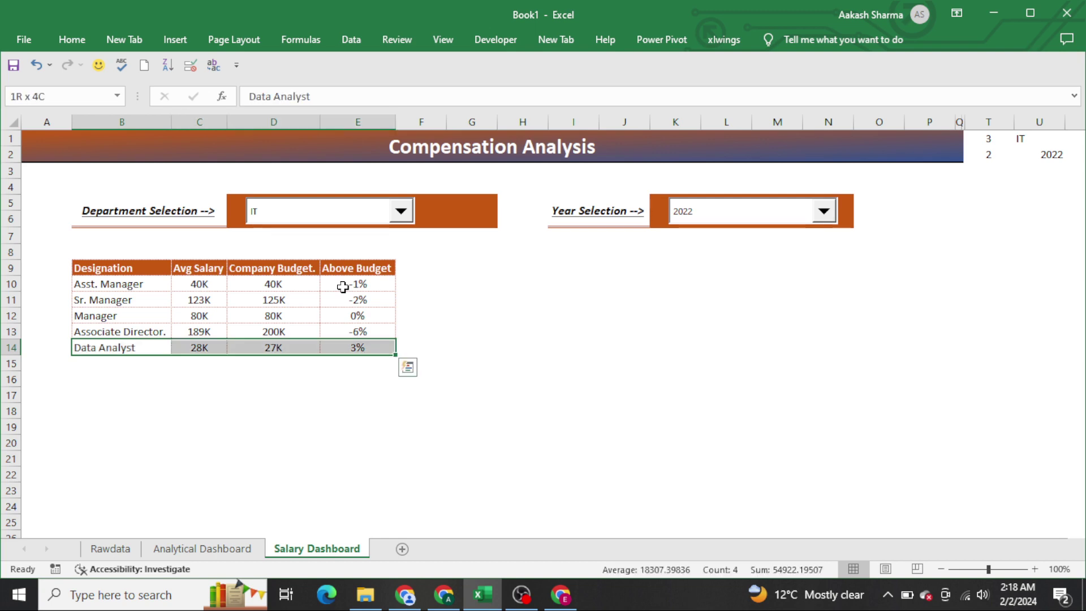
{"action": "key", "text": "Right"}
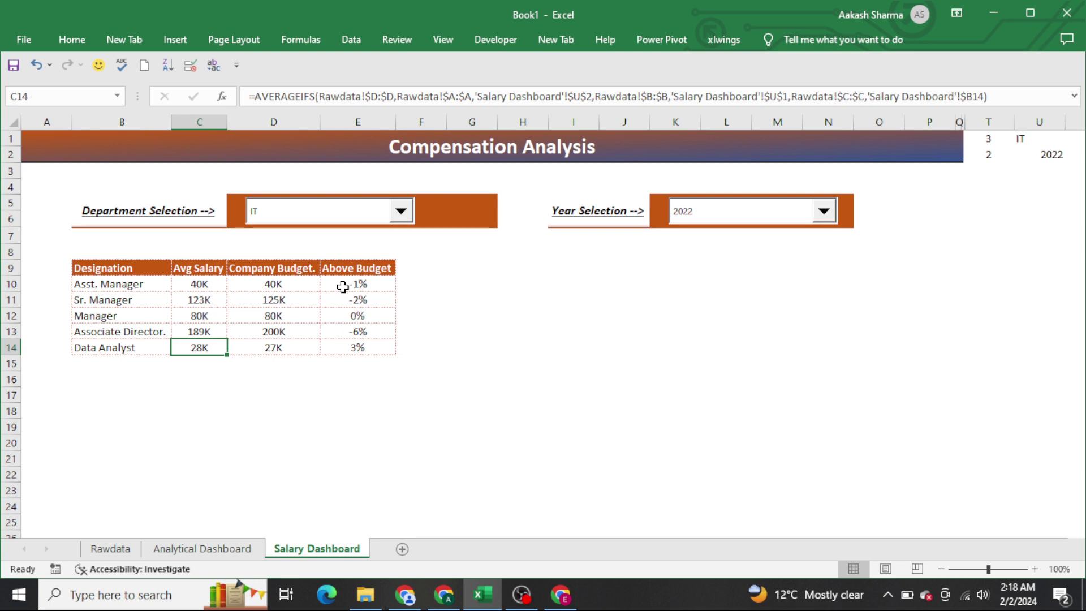
{"action": "key", "text": "Right"}
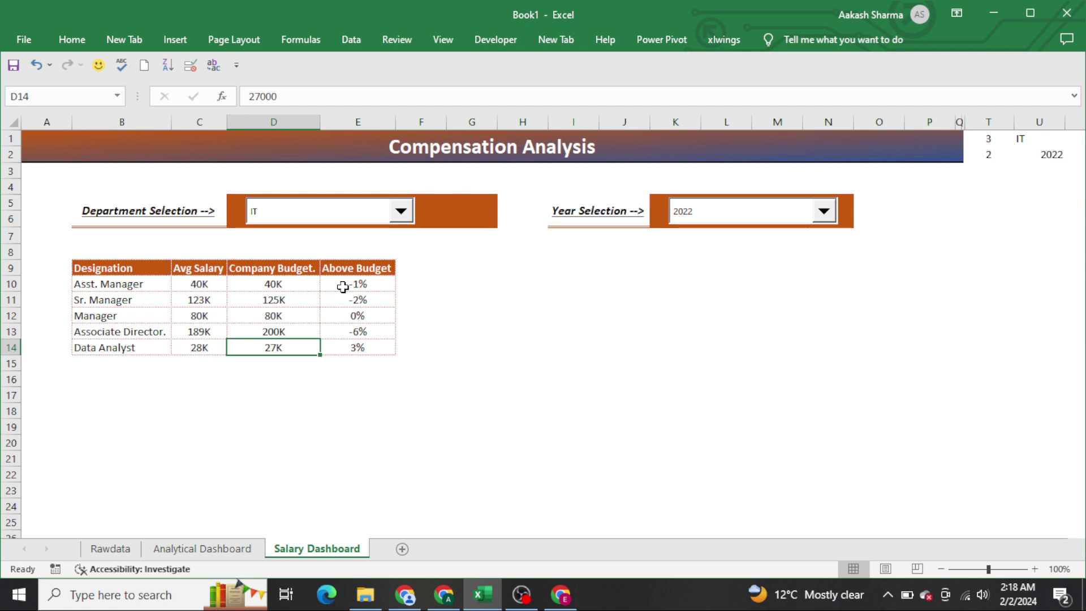
{"action": "key", "text": "Right"}
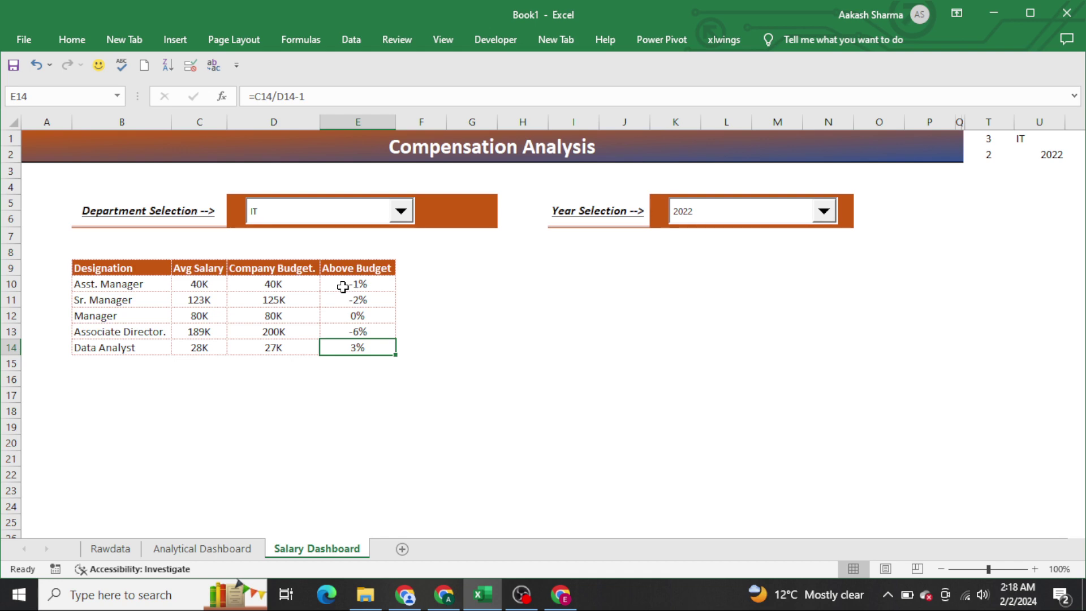
{"action": "key", "text": "ctrl+Up"}
Set the Year Selection dropdown to 2024.
{"action": "key", "text": "ctrl+Left"}
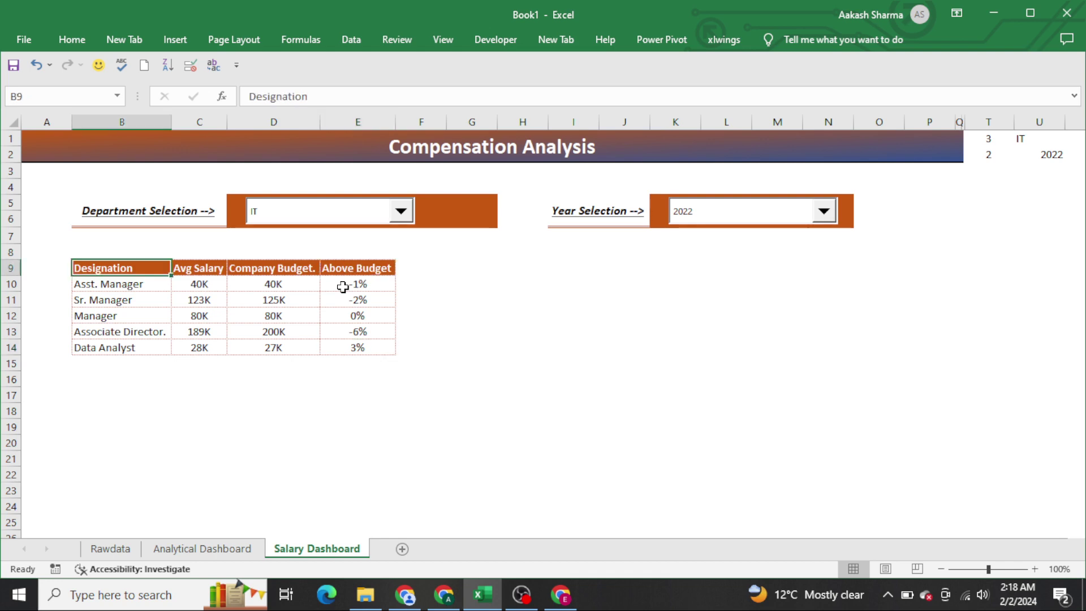
{"action": "key", "text": "Right"}
{"action": "key", "text": "Right"}
{"action": "key", "text": "Right"}
{"action": "key", "text": "Right"}
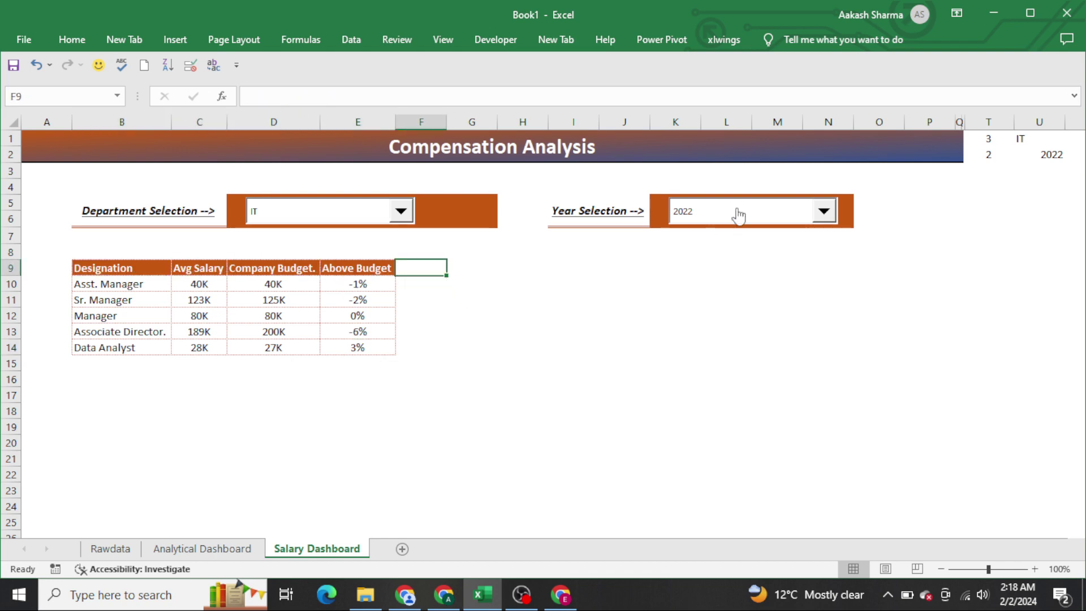
{"action": "left_click", "coordinate": [740, 213]}
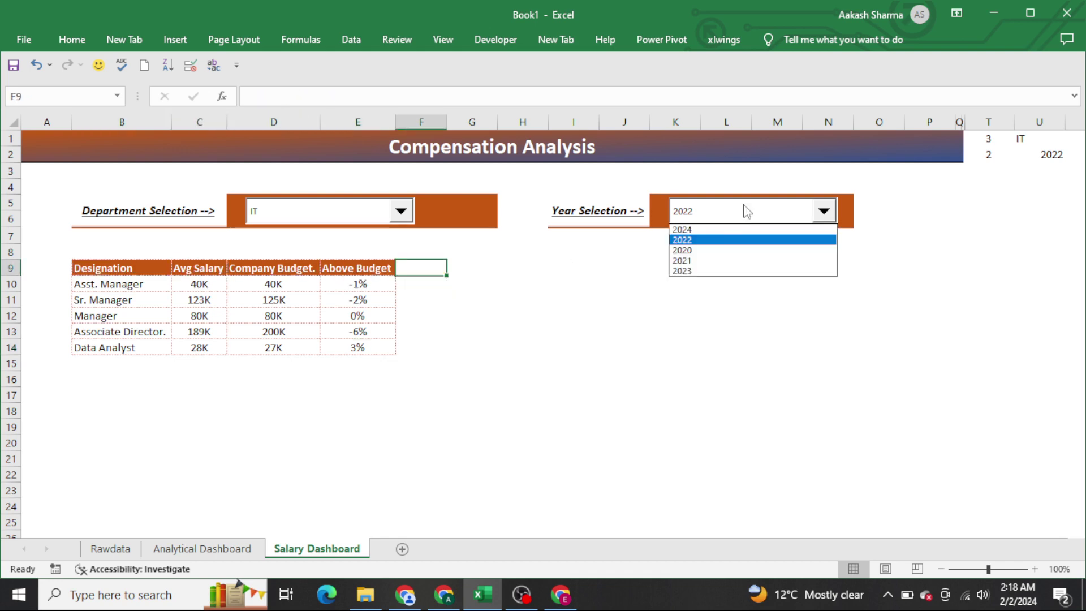
{"action": "left_click", "coordinate": [709, 230]}
Review the recalculated 2024 Above Budget percentages and select E10:E14.
{"action": "left_click", "coordinate": [373, 314]}
{"action": "key", "text": "Down"}
{"action": "key", "text": "Down"}
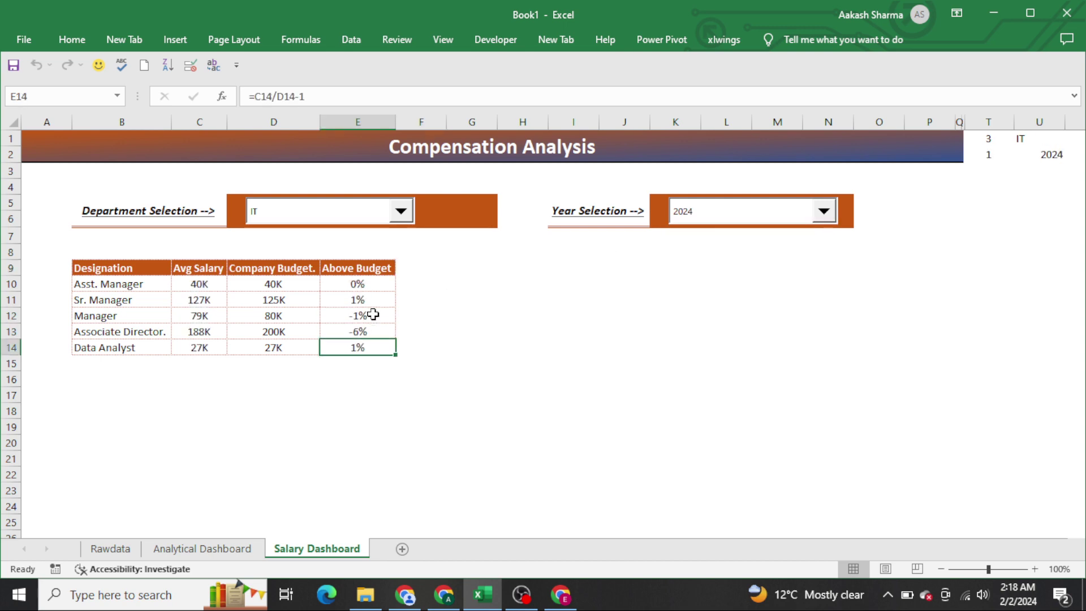
{"action": "key", "text": "ctrl+shift+Left"}
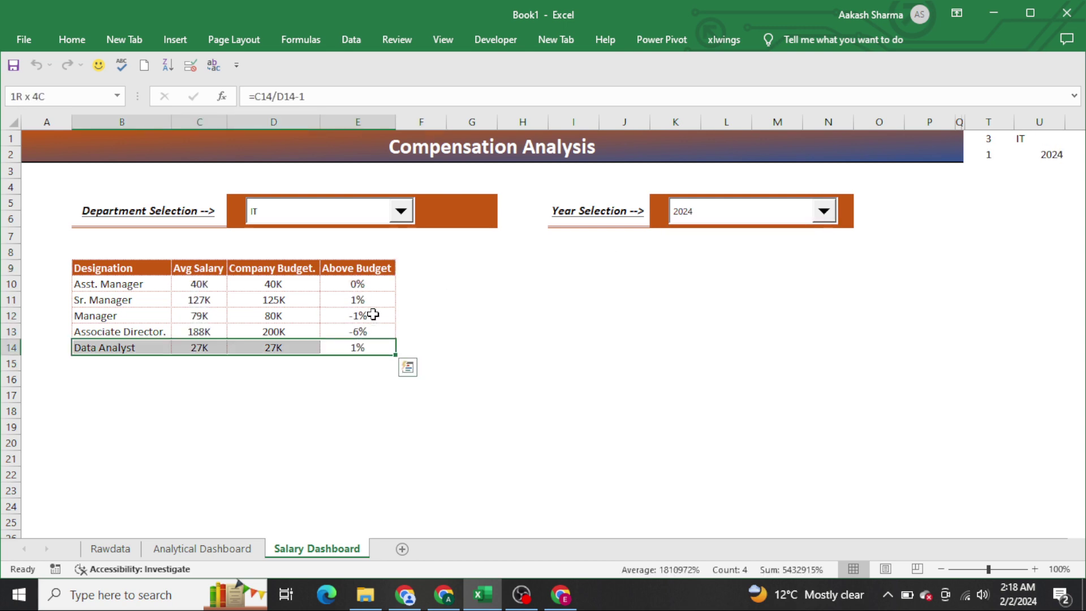
{"action": "key", "text": "Up"}
{"action": "key", "text": "Up"}
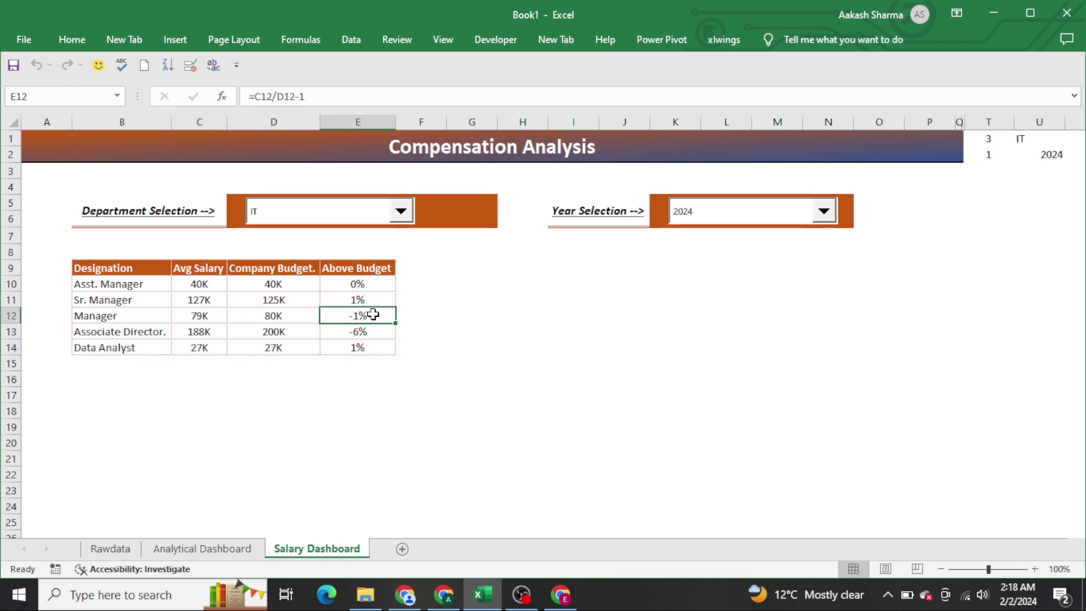
{"action": "key", "text": "Up"}
{"action": "key", "text": "ctrl+shift+Left"}
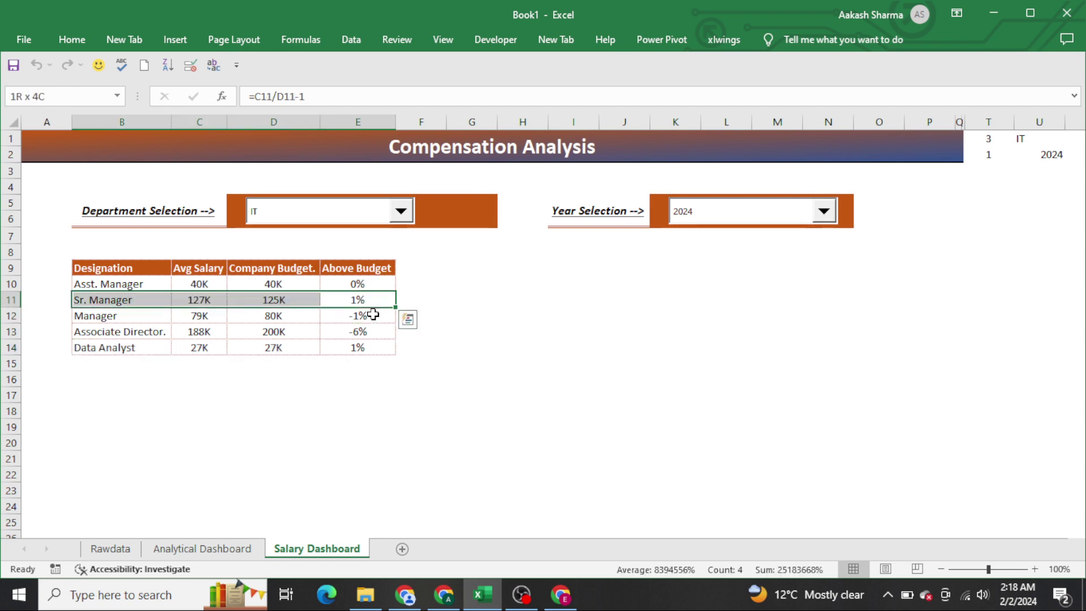
{"action": "left_click", "coordinate": [372, 314]}
{"action": "key", "text": "Up"}
{"action": "key", "text": "Up"}
{"action": "key", "text": "ctrl+shift+Down"}
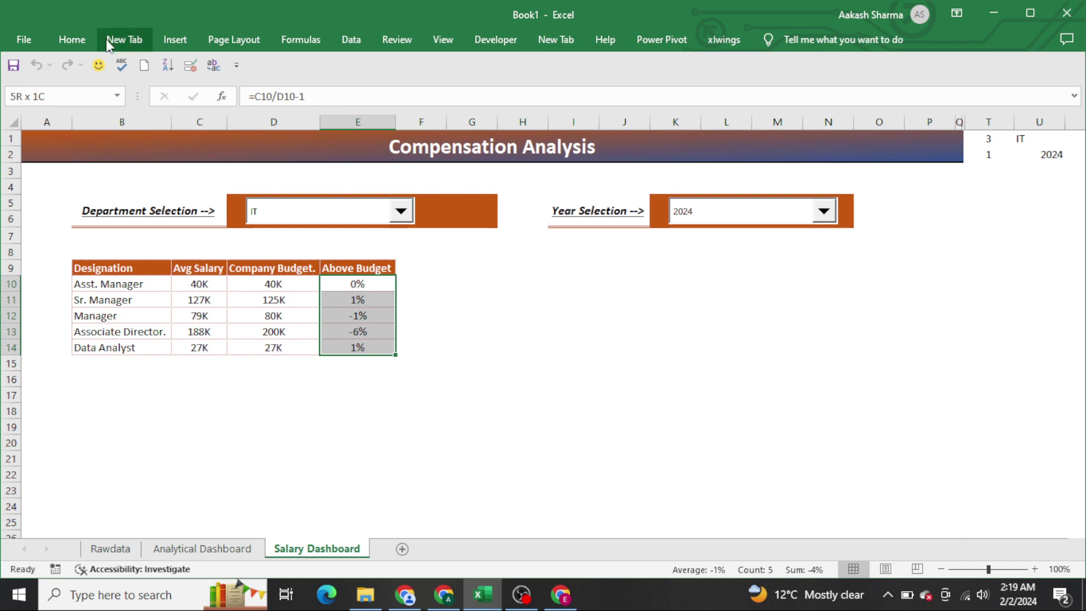
{"action": "left_click", "coordinate": [71, 39]}
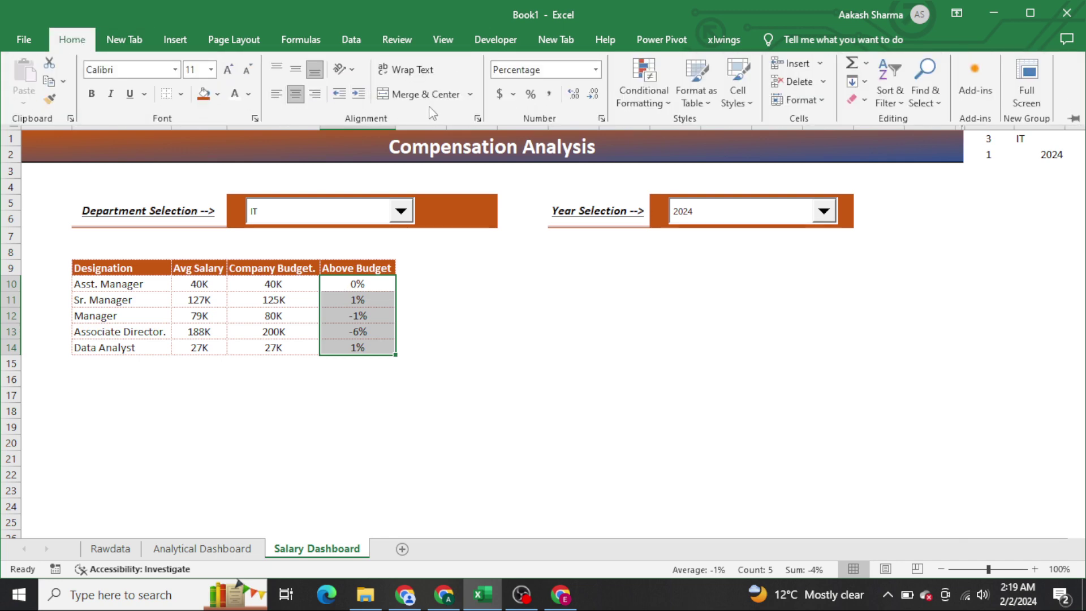
Give the Above Budget percentages one decimal place, e.g. -0.4% and 1.5%.
{"action": "left_click", "coordinate": [573, 94]}
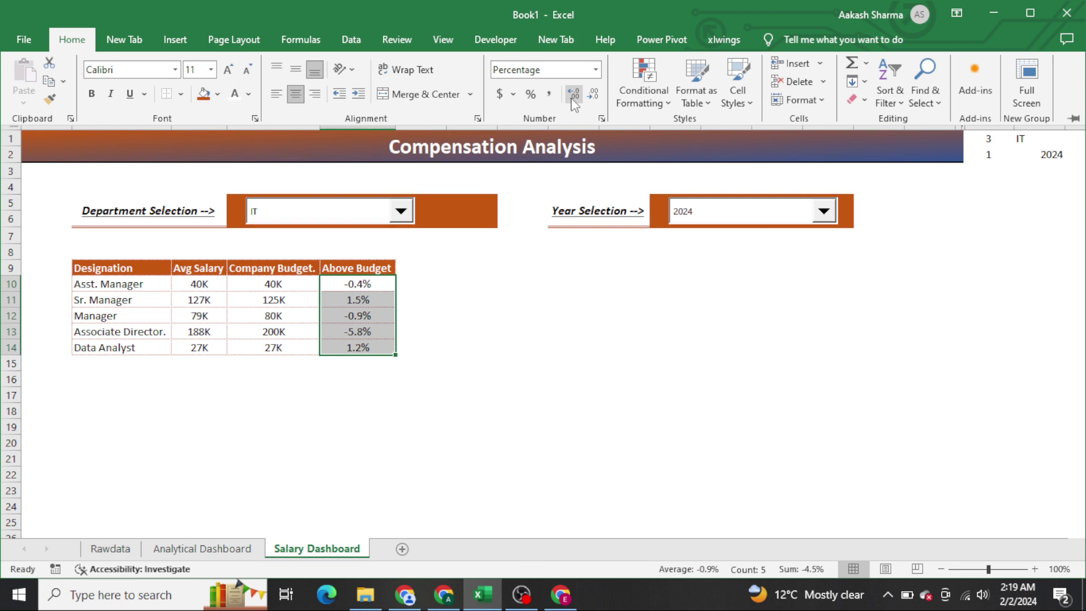
{"action": "left_click", "coordinate": [408, 326]}
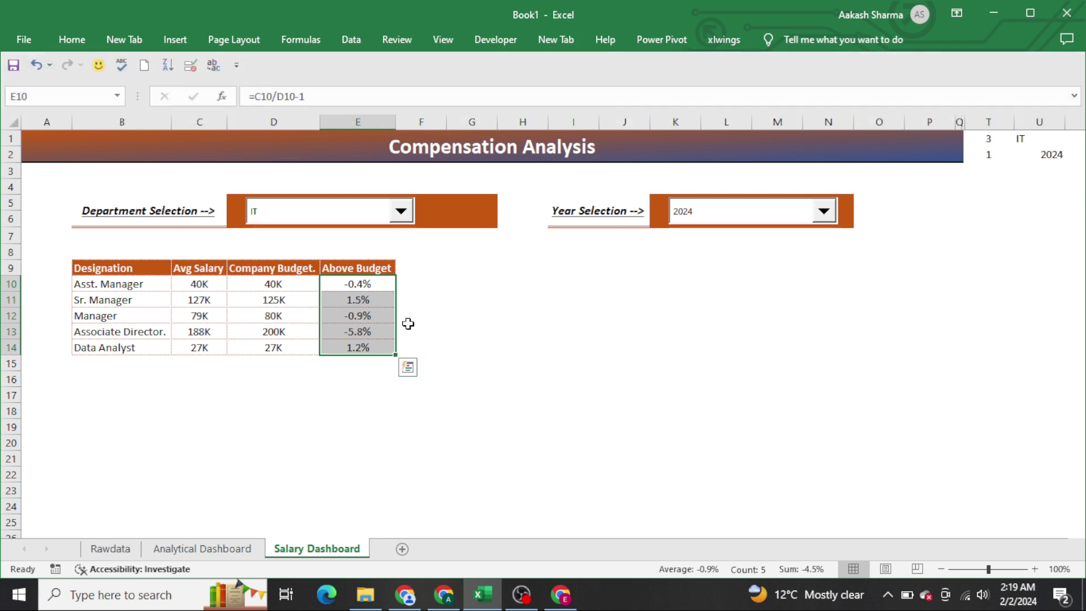
{"action": "left_click", "coordinate": [433, 300]}
Inspect the Data Analyst row's salary, budget and Above Budget formulas without changing them.
{"action": "key", "text": "Left"}
{"action": "key", "text": "ctrl+shift+Left"}
{"action": "key", "text": "ctrl+Down"}
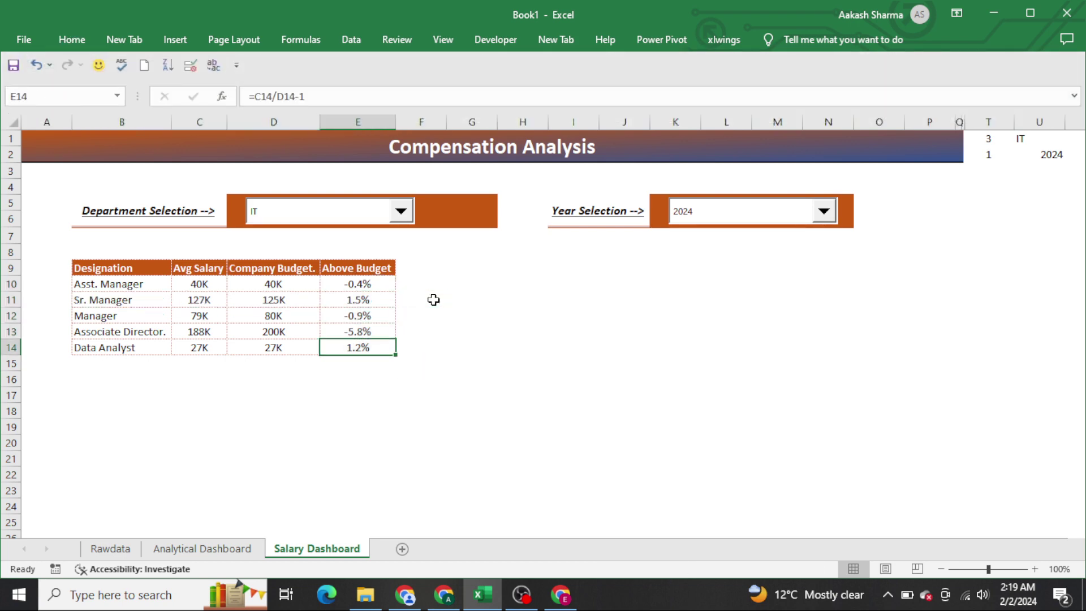
{"action": "key", "text": "ctrl+shift+Left"}
{"action": "key", "text": "Left"}
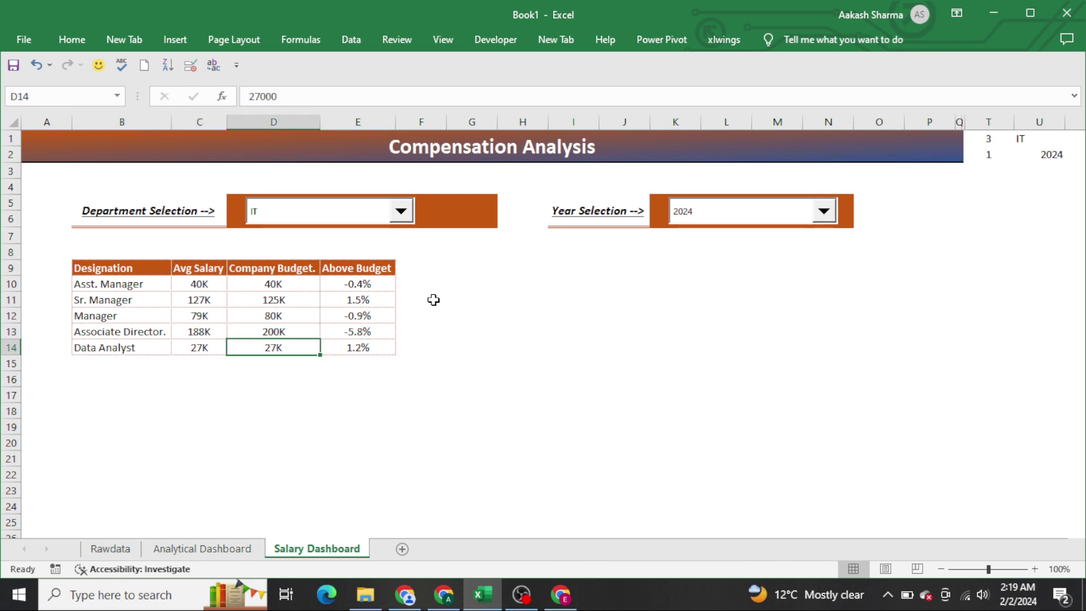
{"action": "key", "text": "F2"}
{"action": "key", "text": "Escape"}
{"action": "key", "text": "Right"}
{"action": "key", "text": "Left"}
{"action": "key", "text": "Left"}
{"action": "key", "text": "F2"}
{"action": "key", "text": "Escape"}
{"action": "key", "text": "Right"}
{"action": "key", "text": "F2"}
{"action": "key", "text": "Escape"}
{"action": "key", "text": "Right"}
{"action": "key", "text": "F2"}
{"action": "key", "text": "Escape"}
Select the designation, salary and budget columns B9:D14.
{"action": "key", "text": "Up"}
{"action": "key", "text": "ctrl+Up"}
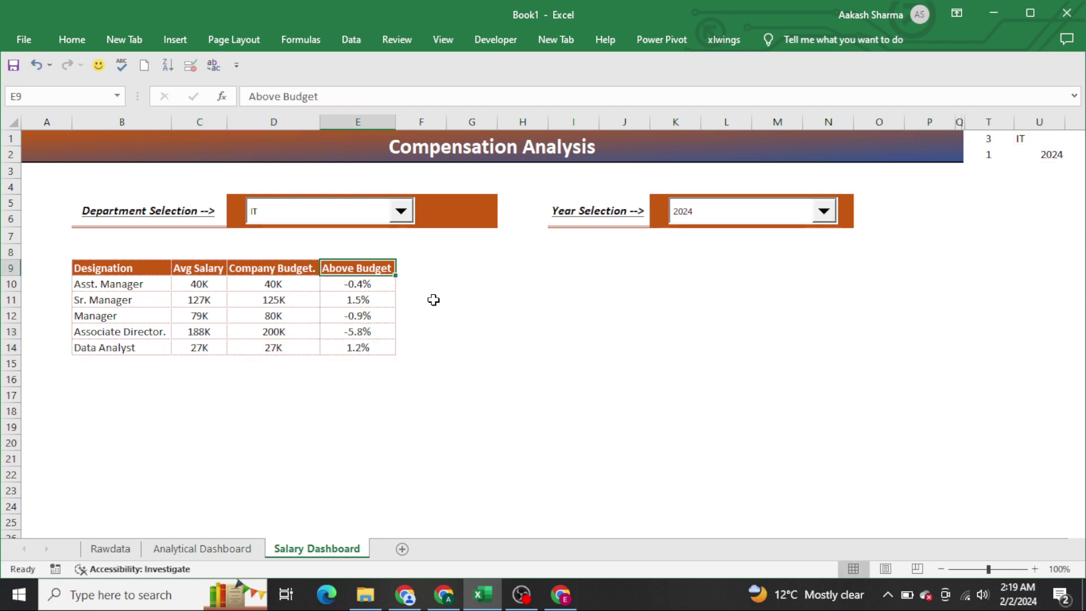
{"action": "key", "text": "ctrl+Left"}
{"action": "key", "text": "ctrl+shift+Down"}
{"action": "key", "text": "shift+Right"}
{"action": "key", "text": "shift+Right"}
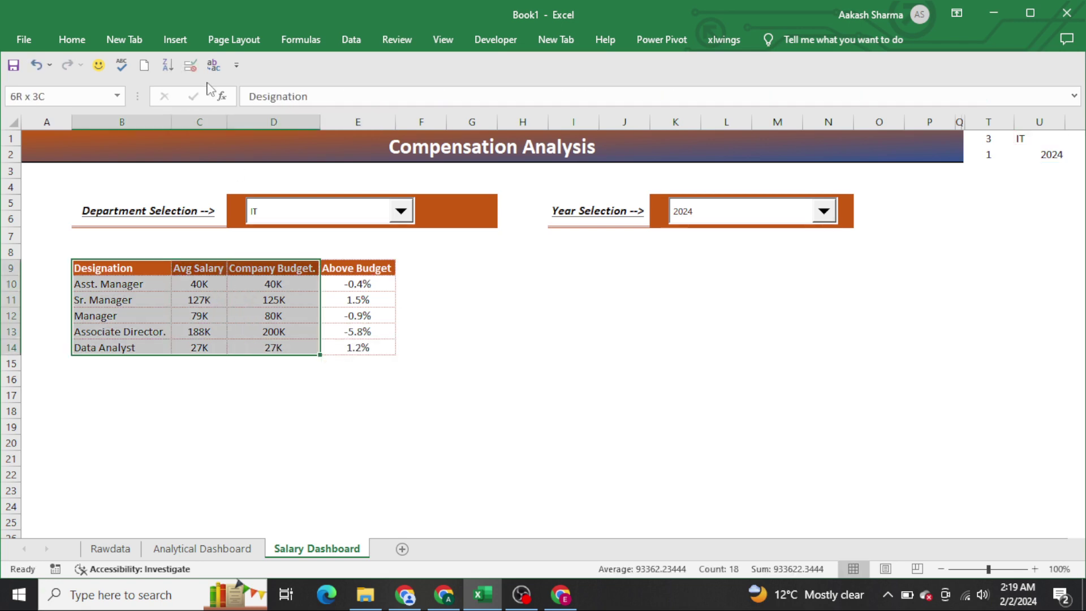
Insert a 2-D clustered column chart of the designation, salary and budget data.
{"action": "left_click", "coordinate": [72, 40]}
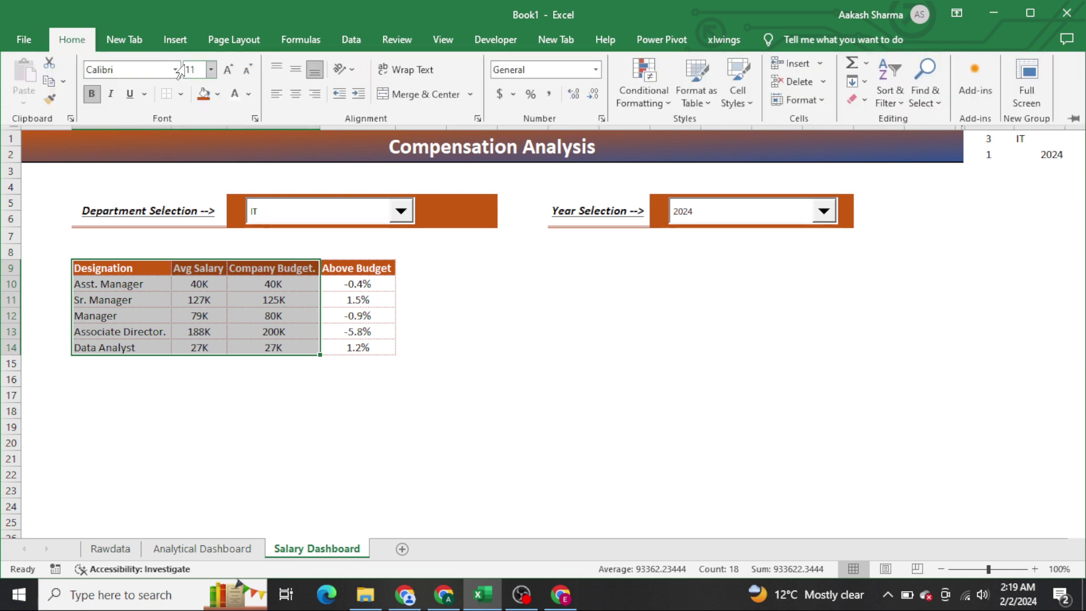
{"action": "left_click", "coordinate": [230, 40]}
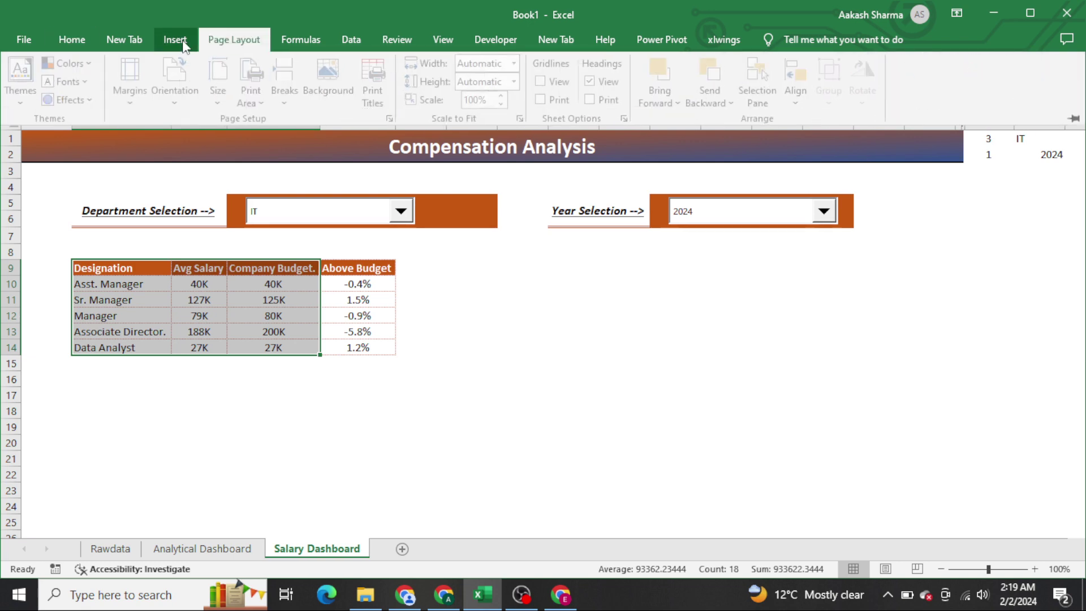
{"action": "left_click", "coordinate": [175, 39]}
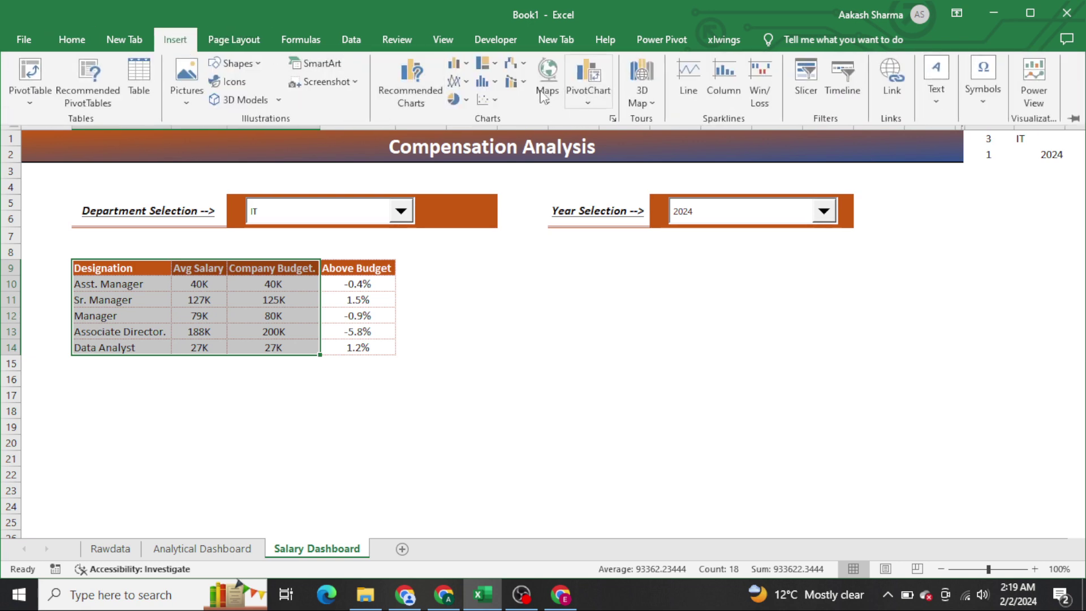
{"action": "left_click", "coordinate": [457, 63]}
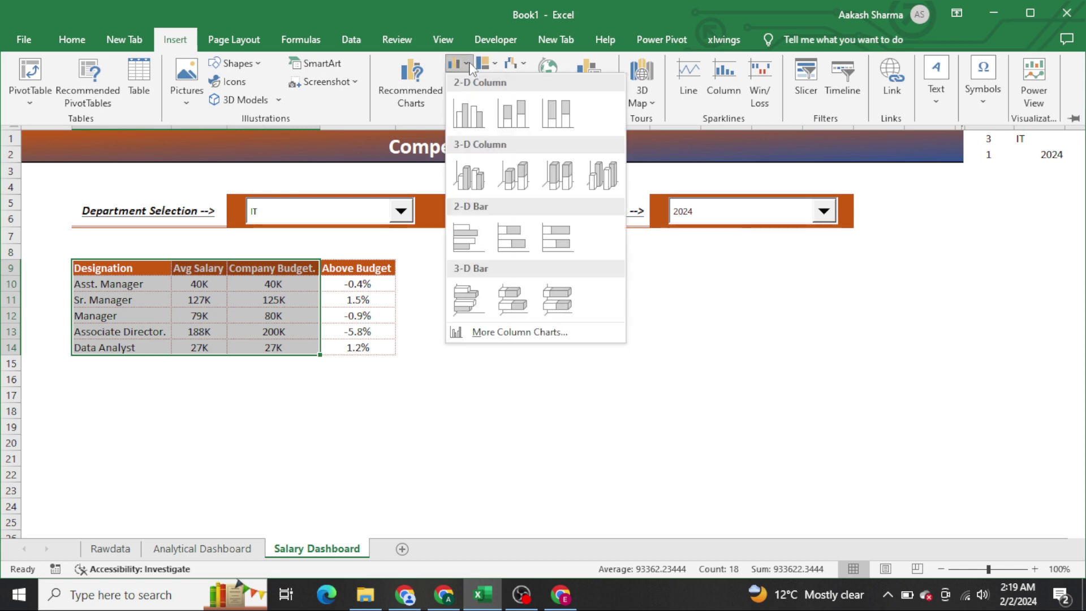
{"action": "left_click", "coordinate": [473, 112]}
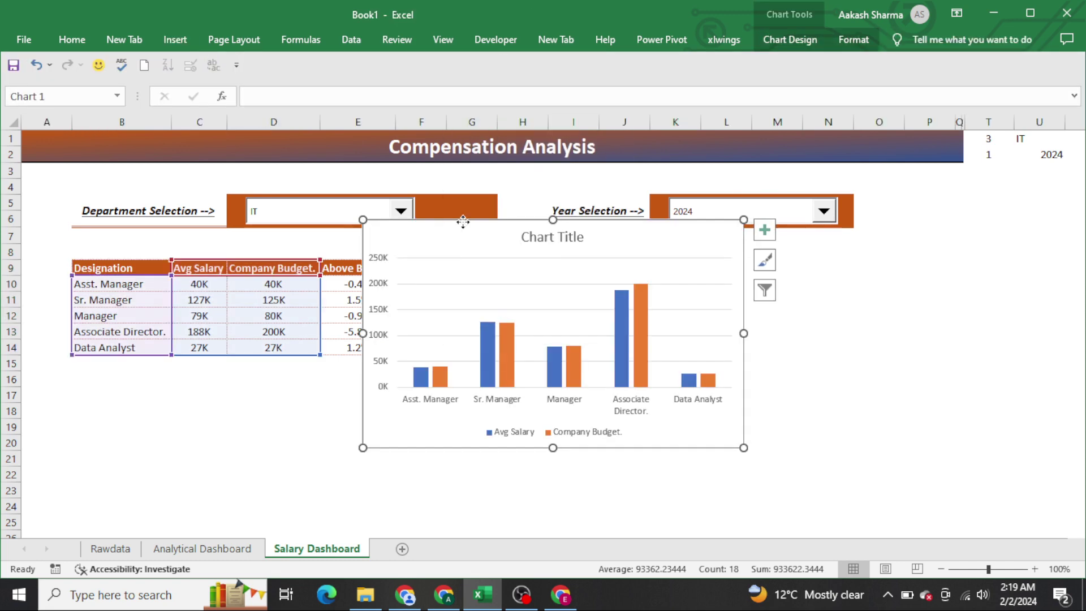
Move the chart beside the salary table and resize it wider and shorter.
{"action": "mouse_move", "coordinate": [477, 231]}
{"action": "left_mouse_down"}
{"action": "mouse_move", "coordinate": [551, 260]}
{"action": "mouse_move", "coordinate": [529, 266]}
{"action": "left_mouse_up"}
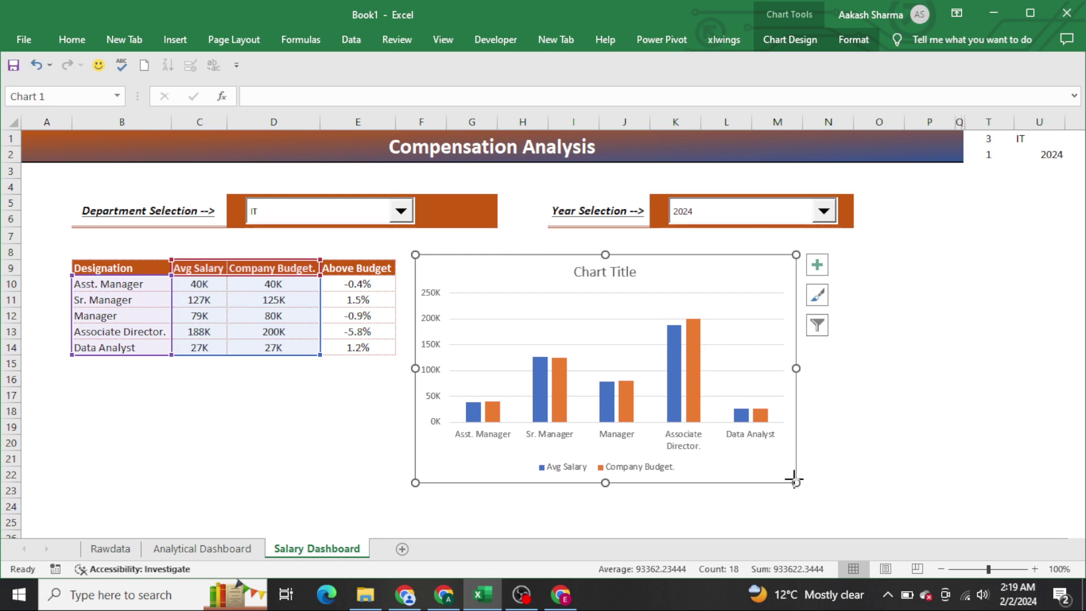
{"action": "left_click_drag", "start_coordinate": [795, 481], "coordinate": [867, 423]}
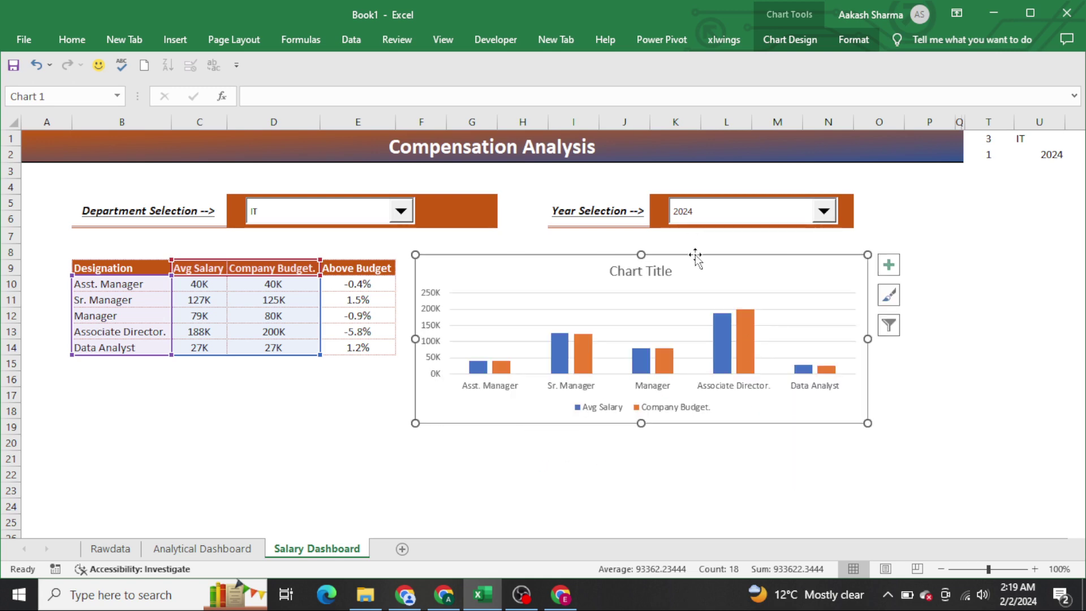
{"action": "left_click_drag", "start_coordinate": [694, 253], "coordinate": [684, 258]}
In T4, start a formula joining "Compensation Analysis for " with the year cell U2.
{"action": "left_click", "coordinate": [965, 250]}
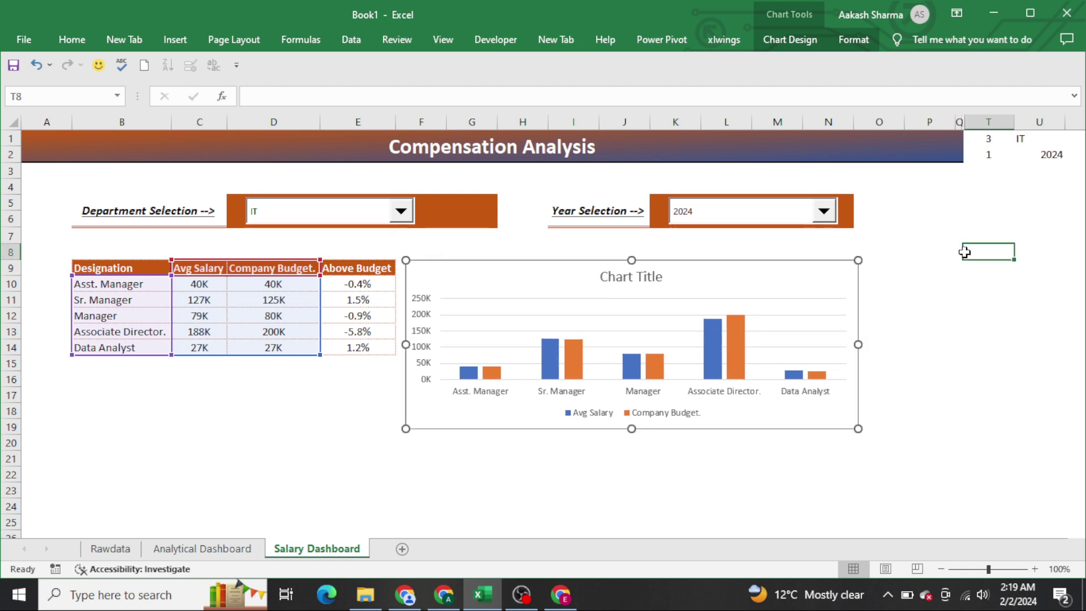
{"action": "key", "text": "Right"}
{"action": "key", "text": "Up"}
{"action": "key", "text": "Up"}
{"action": "key", "text": "Up"}
{"action": "key", "text": "Right"}
{"action": "key", "text": "Down"}
{"action": "key", "text": "Left"}
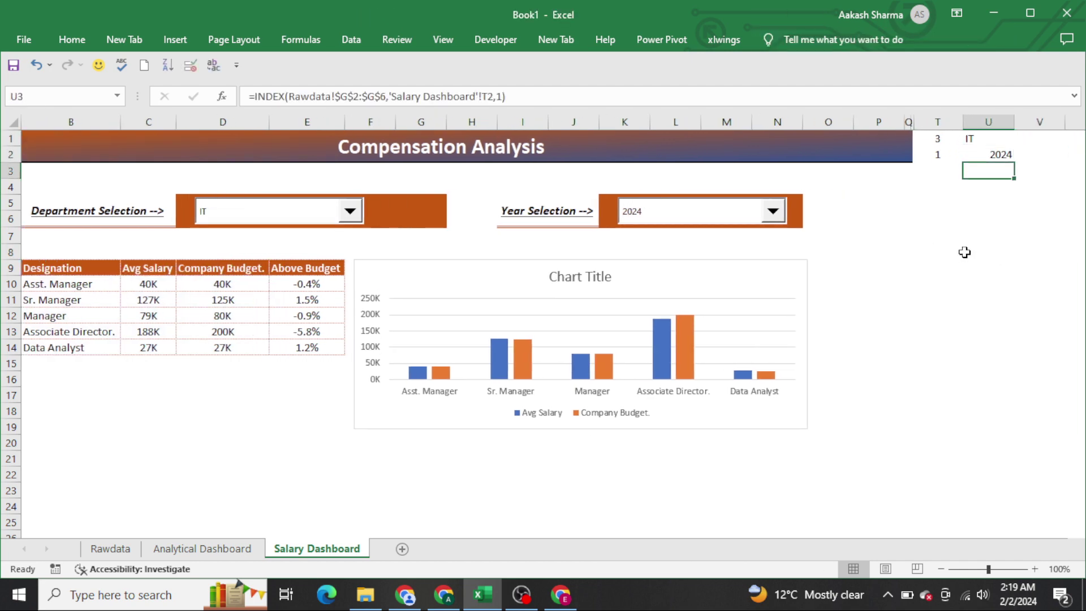
{"action": "key", "text": "Left"}
{"action": "key", "text": "Down"}
{"action": "key", "text": "Down"}
{"action": "type", "text": "C"}
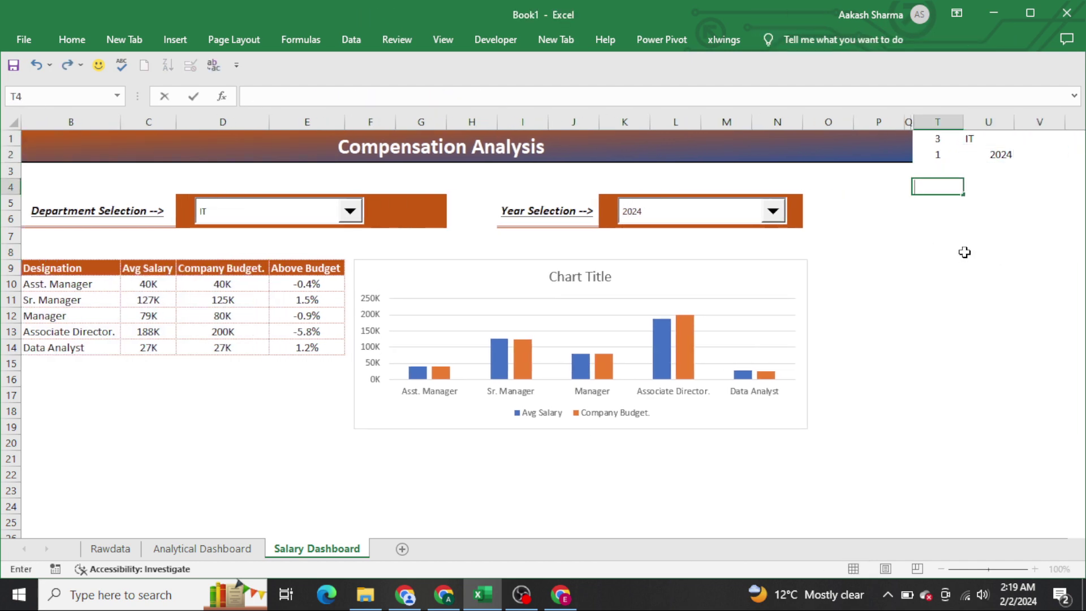
{"action": "type", "text": "="}
{"action": "type", "text": "opm"}
{"action": "type", "text": "en"}
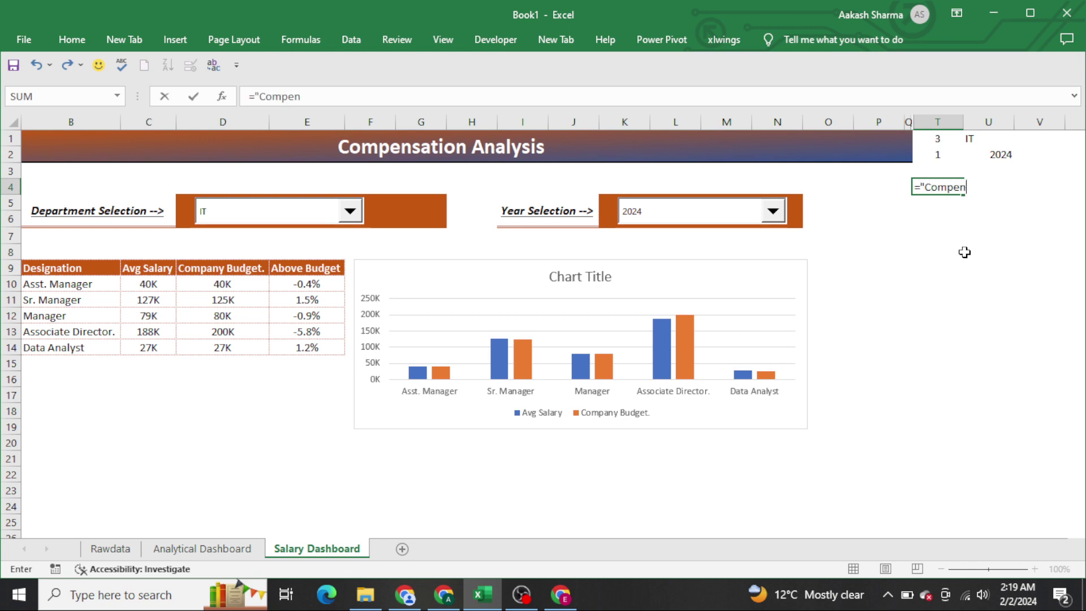
{"action": "type", "text": "sat"}
{"action": "type", "text": "ion Anal"}
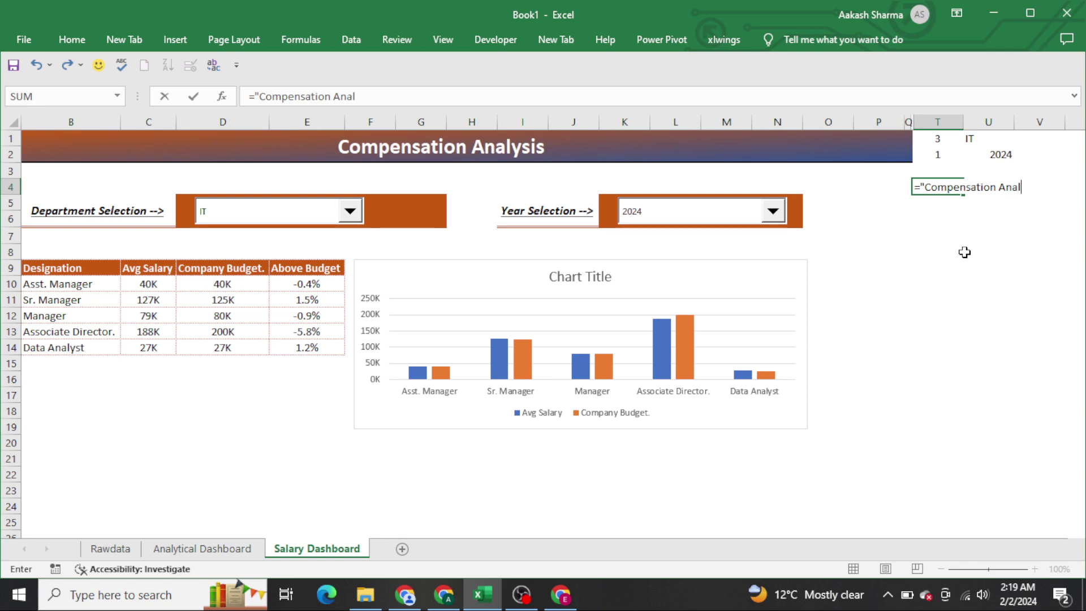
{"action": "type", "text": "is fo"}
{"action": "type", "text": "\""}
{"action": "key", "text": "Up"}
{"action": "key", "text": "Up"}
{"action": "key", "text": "Up"}
{"action": "key", "text": "Right"}
{"action": "key", "text": "Down"}
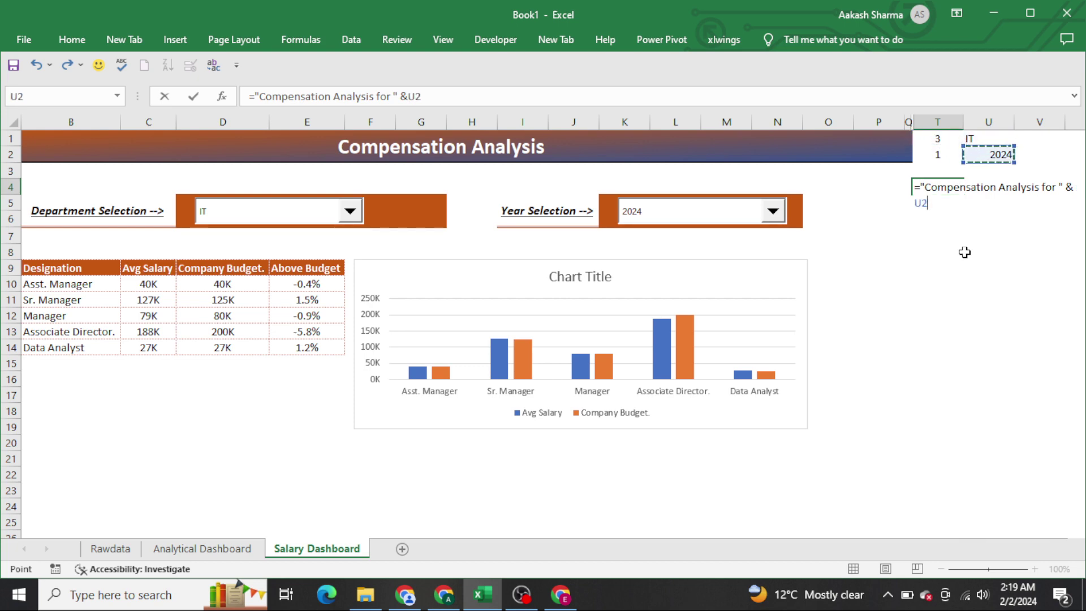
Make the year reference $U$2 and append " in " and the department cell T2.
{"action": "key", "text": "F4"}
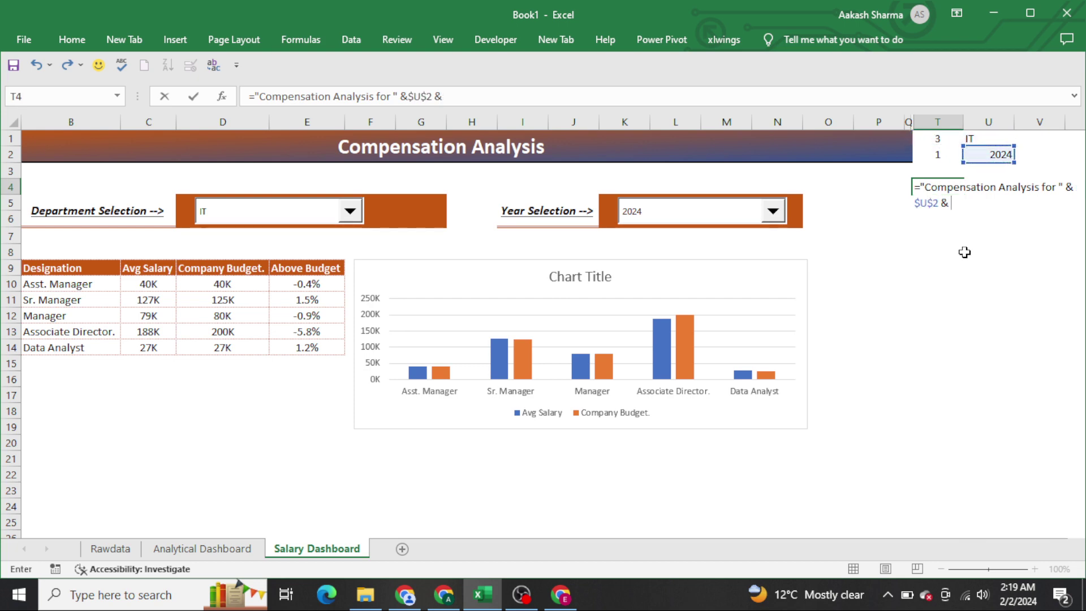
{"action": "type", "text": "in \""}
{"action": "key", "text": "Up"}
{"action": "key", "text": "Up"}
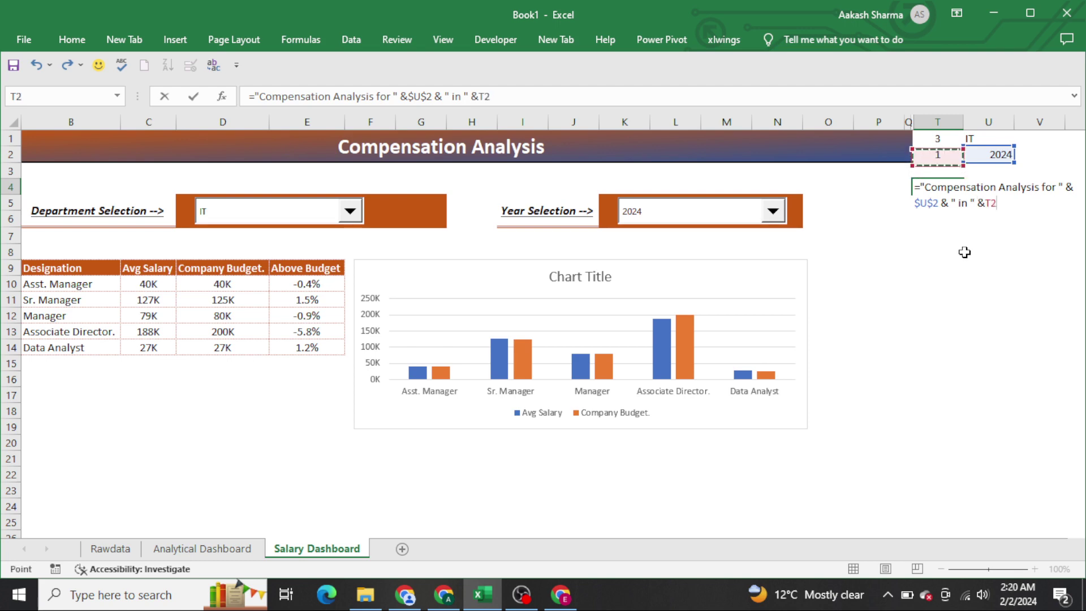
{"action": "key", "text": "Up"}
{"action": "key", "text": "Right"}
{"action": "key", "text": "Return"}
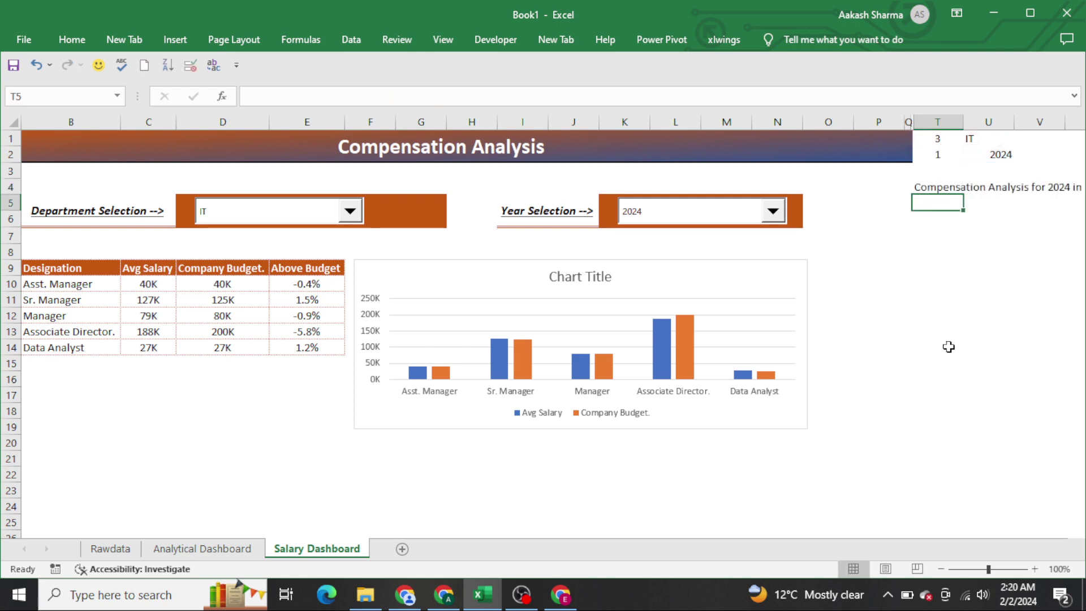
{"action": "left_click", "coordinate": [578, 275]}
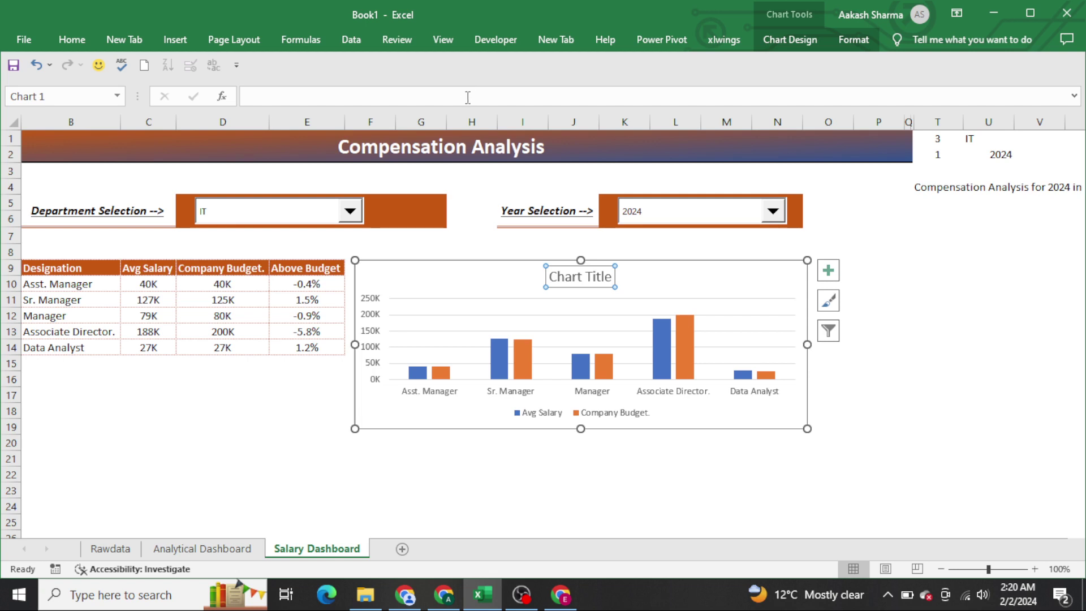
Link the chart title to cell T4 and delete the vertical value axis.
{"action": "type", "text": "="}
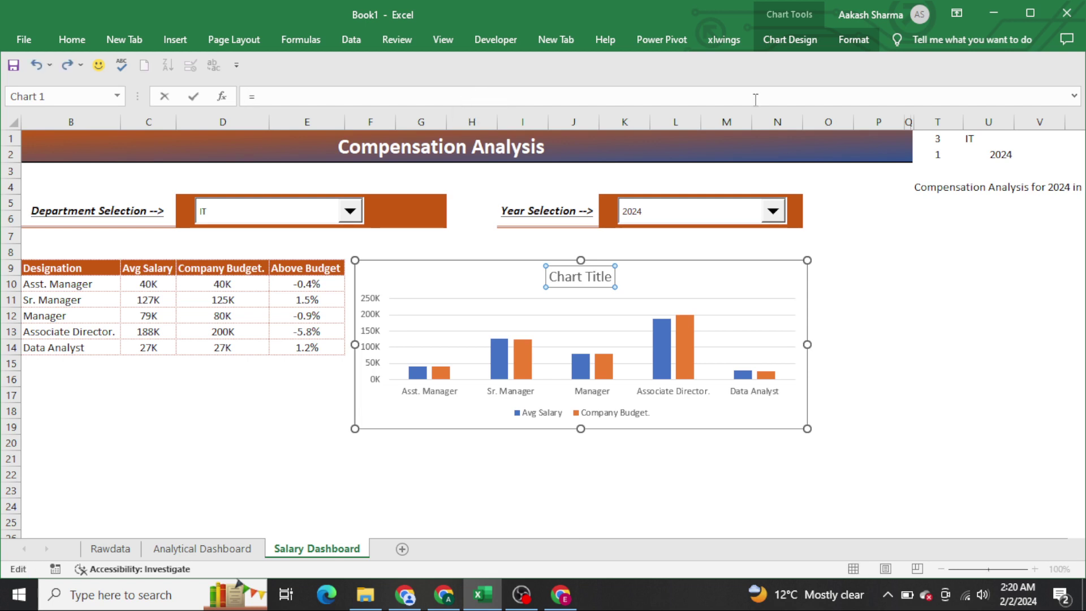
{"action": "left_click", "coordinate": [938, 186]}
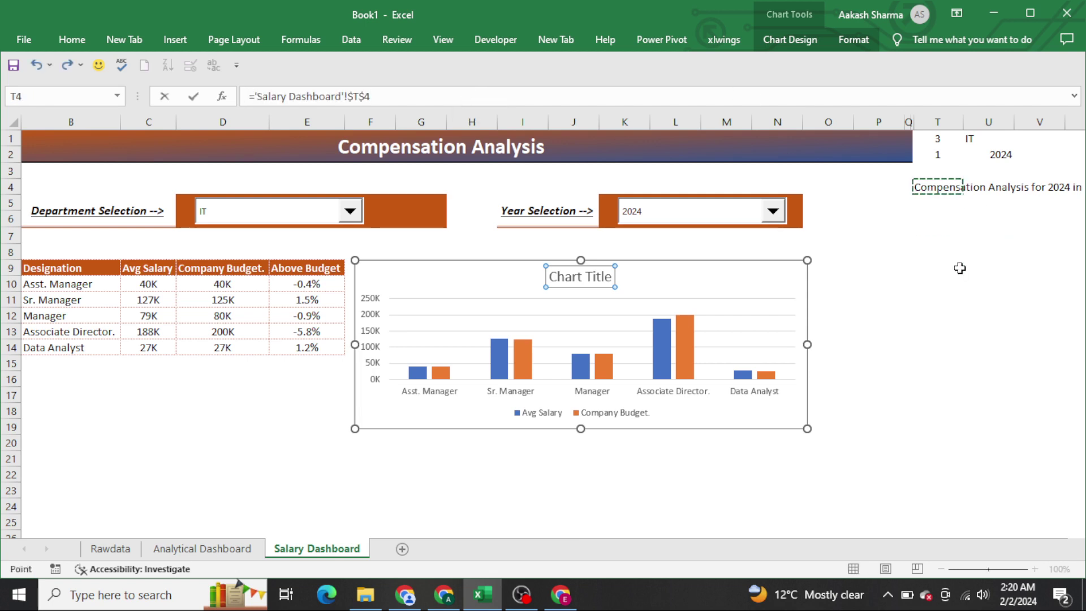
{"action": "key", "text": "Return"}
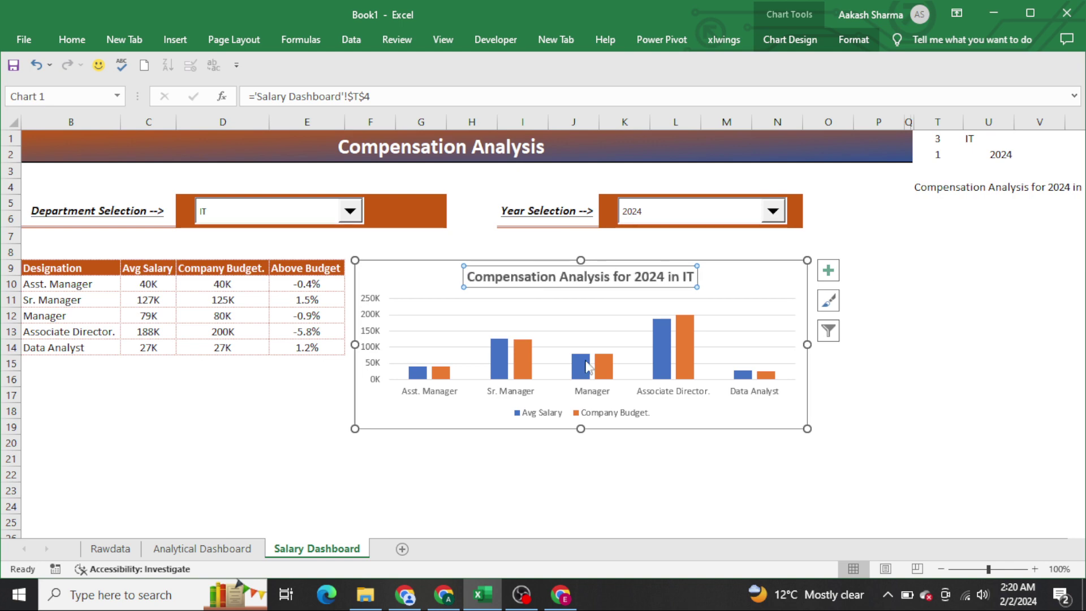
{"action": "left_click", "coordinate": [527, 322]}
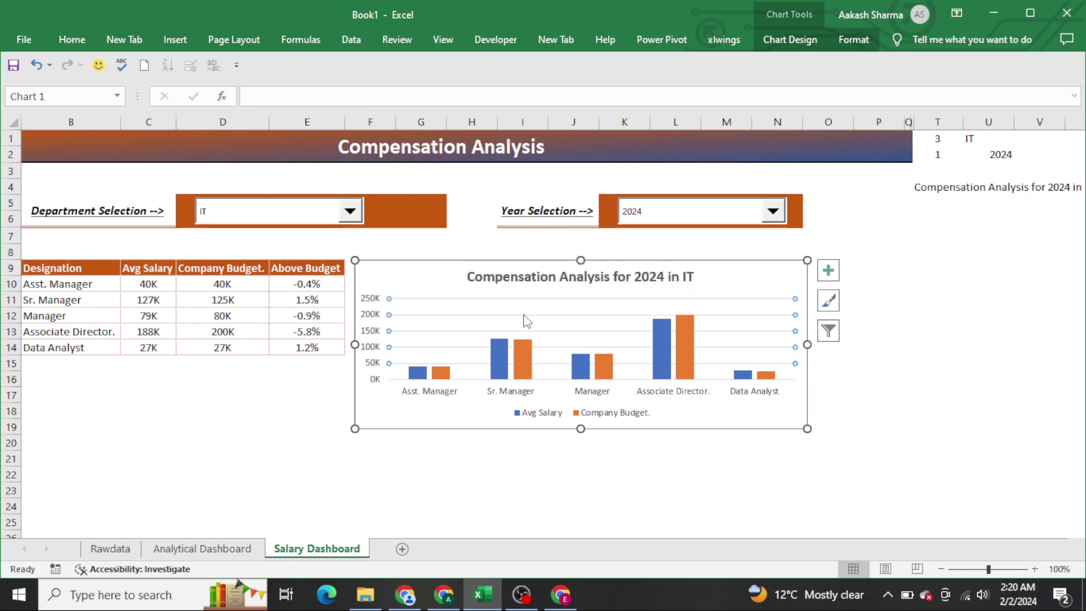
{"action": "left_click", "coordinate": [376, 328]}
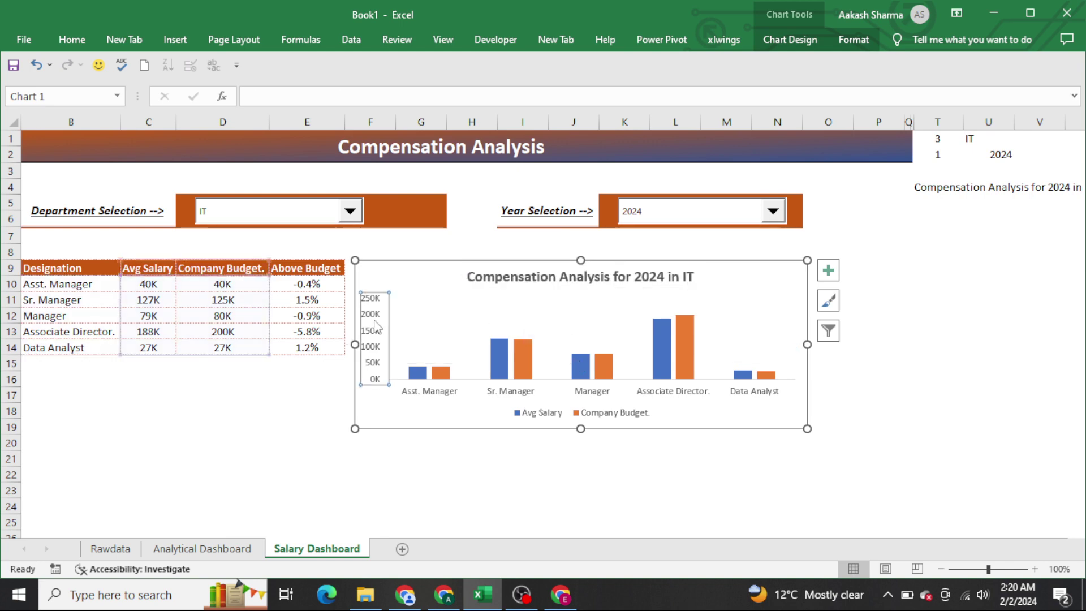
{"action": "key", "text": "Delete"}
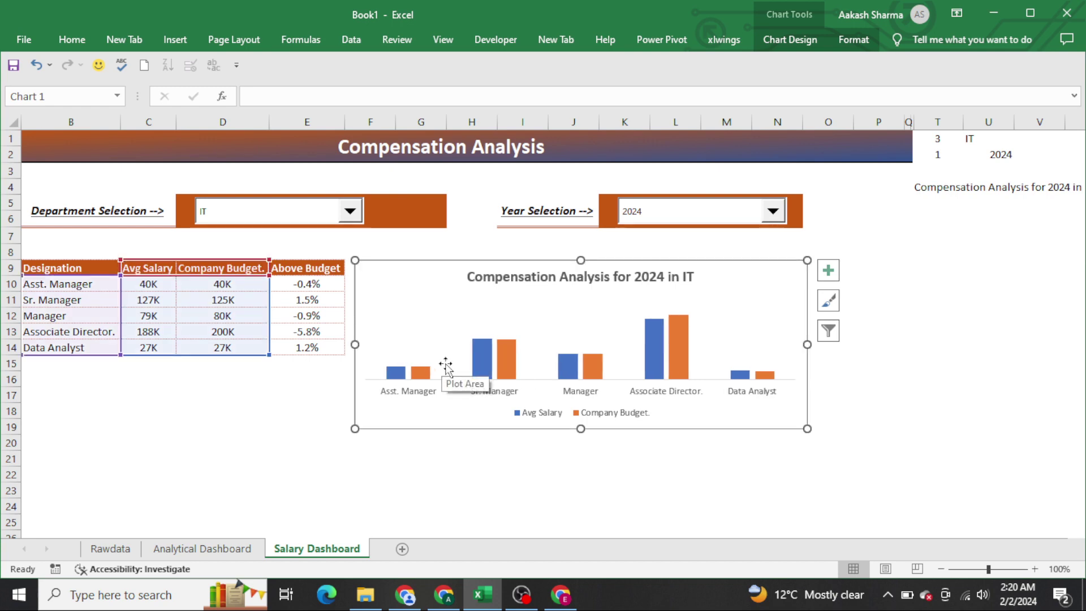
Colour the Company Budget bars dark orange and the Avg Salary bars gold.
{"action": "left_click", "coordinate": [506, 358]}
{"action": "right_click", "coordinate": [507, 360]}
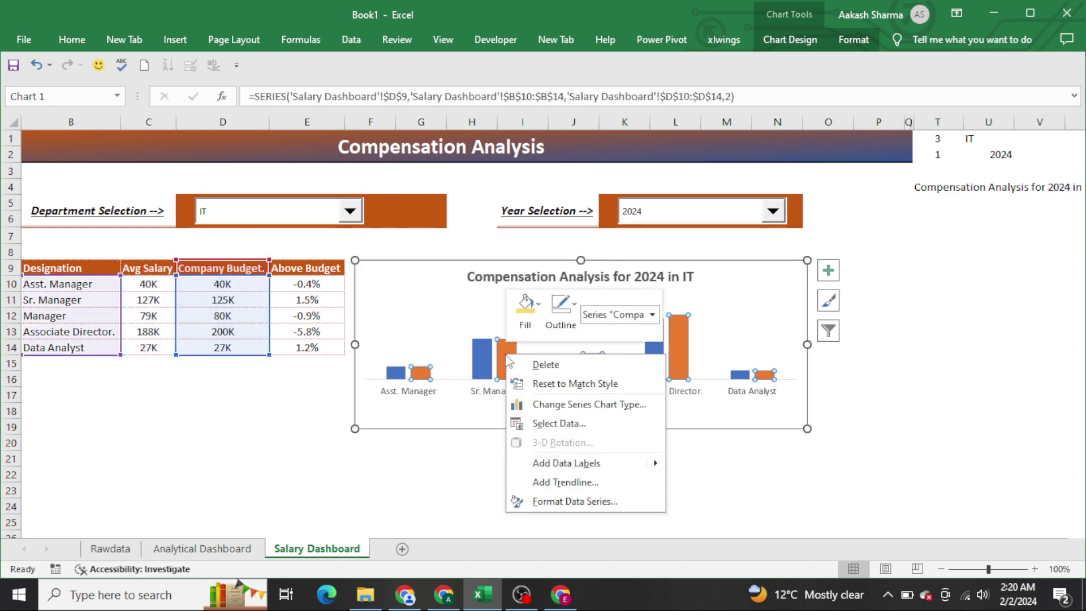
{"action": "left_click", "coordinate": [541, 304]}
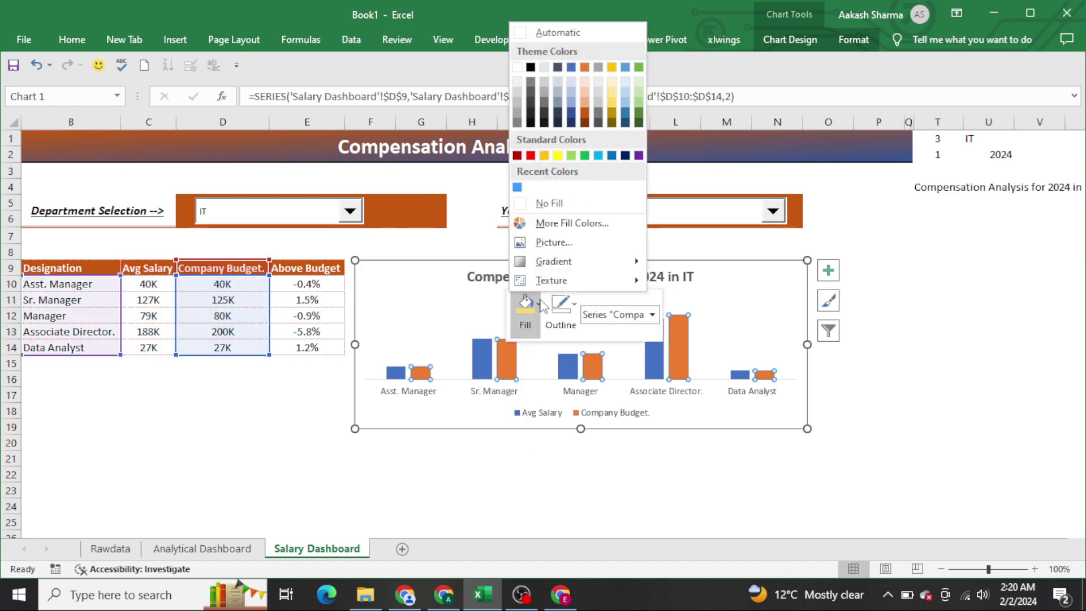
{"action": "left_click", "coordinate": [586, 114]}
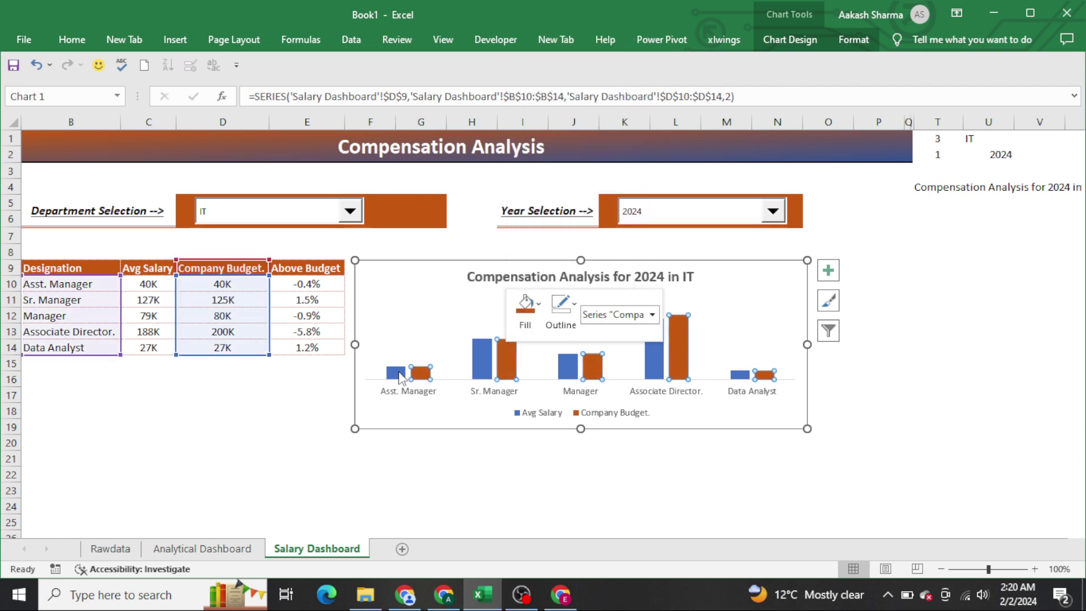
{"action": "right_click", "coordinate": [401, 378]}
{"action": "left_click", "coordinate": [431, 325]}
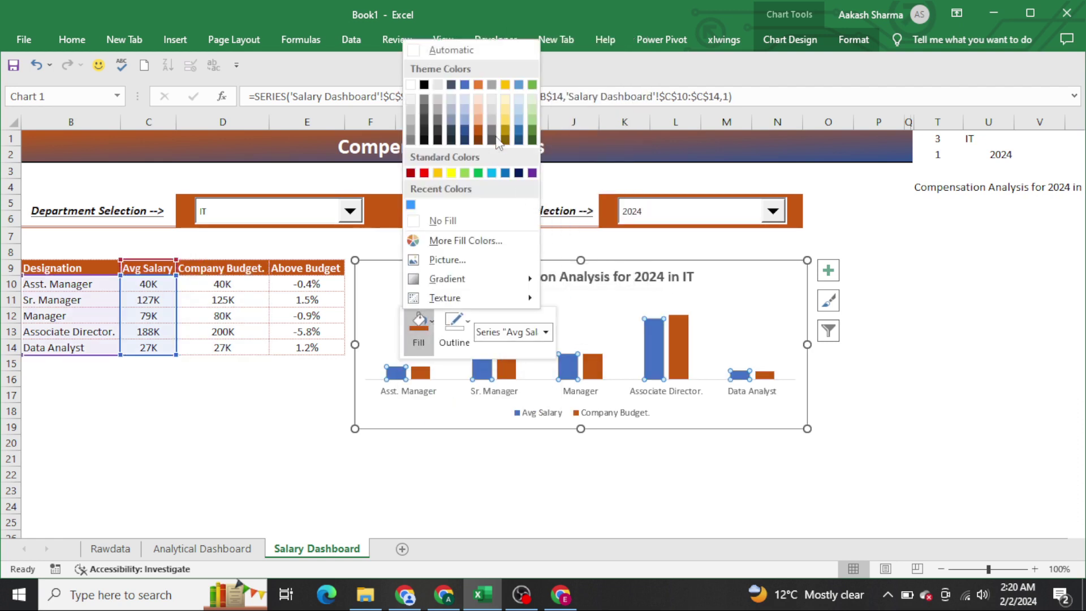
{"action": "left_click", "coordinate": [506, 124]}
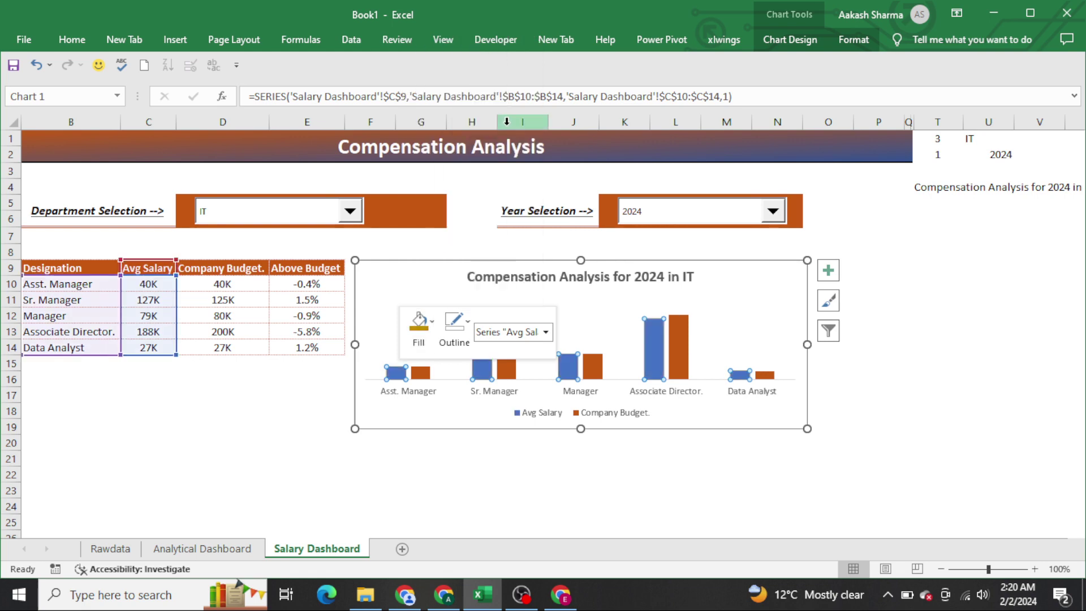
Remove the chart's border by setting its Shape Outline to No Outline.
{"action": "left_click", "coordinate": [420, 397]}
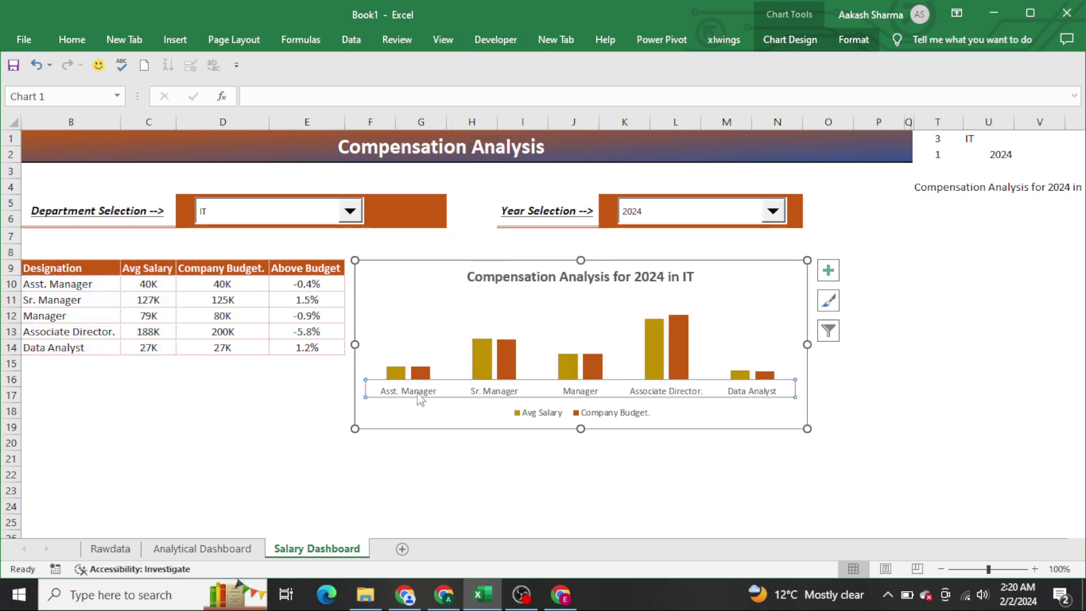
{"action": "left_click", "coordinate": [539, 423]}
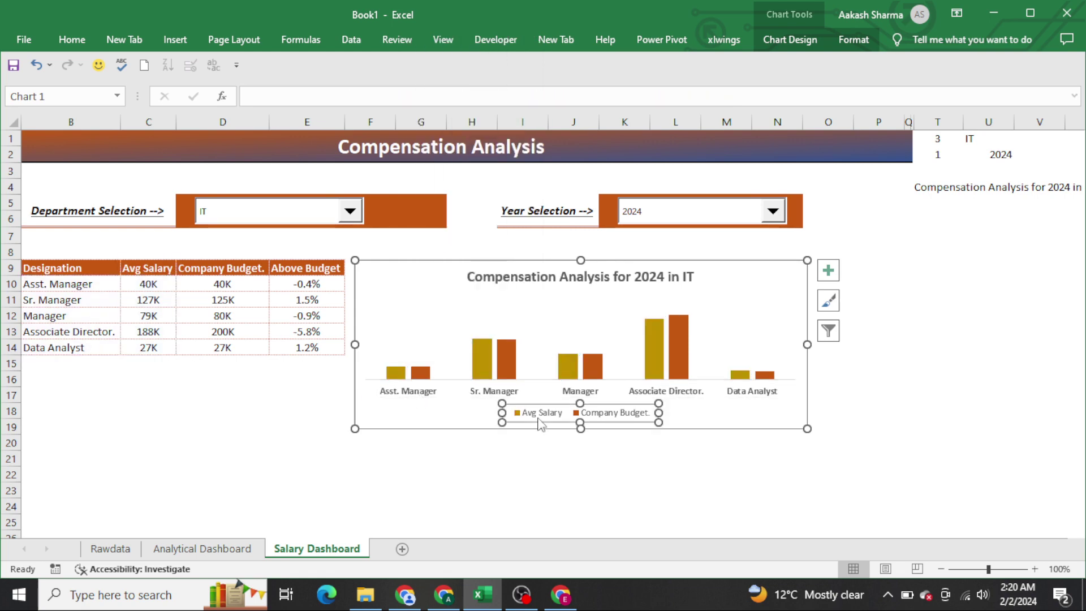
{"action": "left_click", "coordinate": [419, 281]}
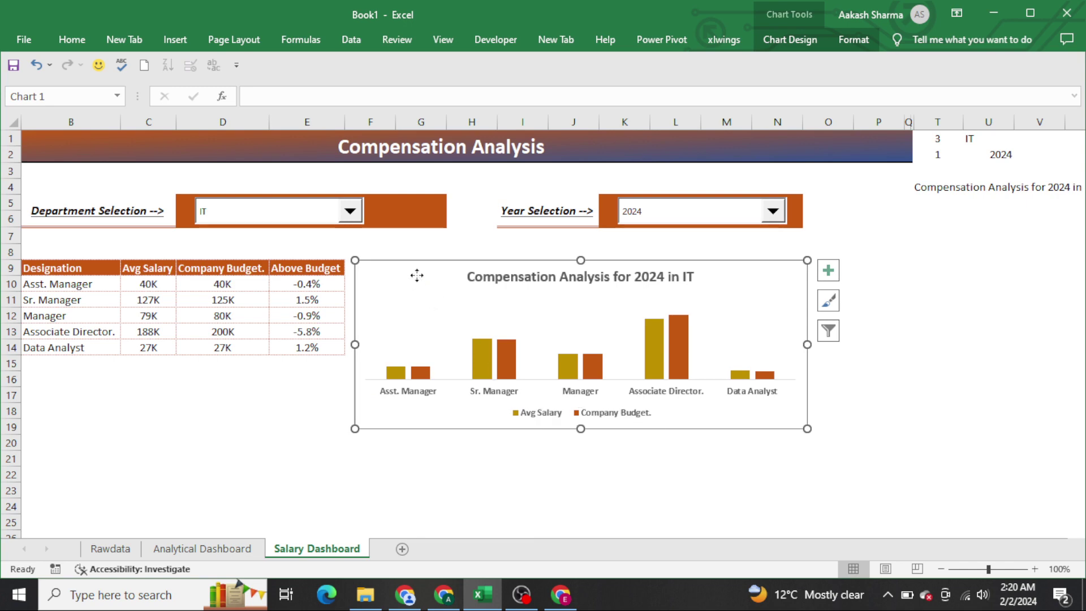
{"action": "left_click", "coordinate": [853, 39]}
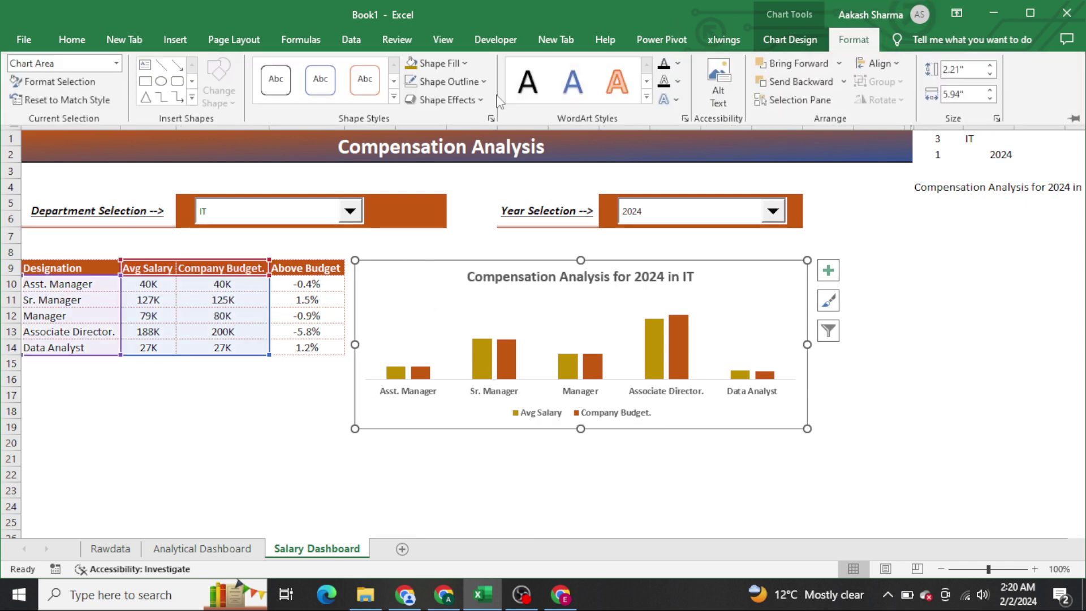
{"action": "left_click", "coordinate": [484, 82]}
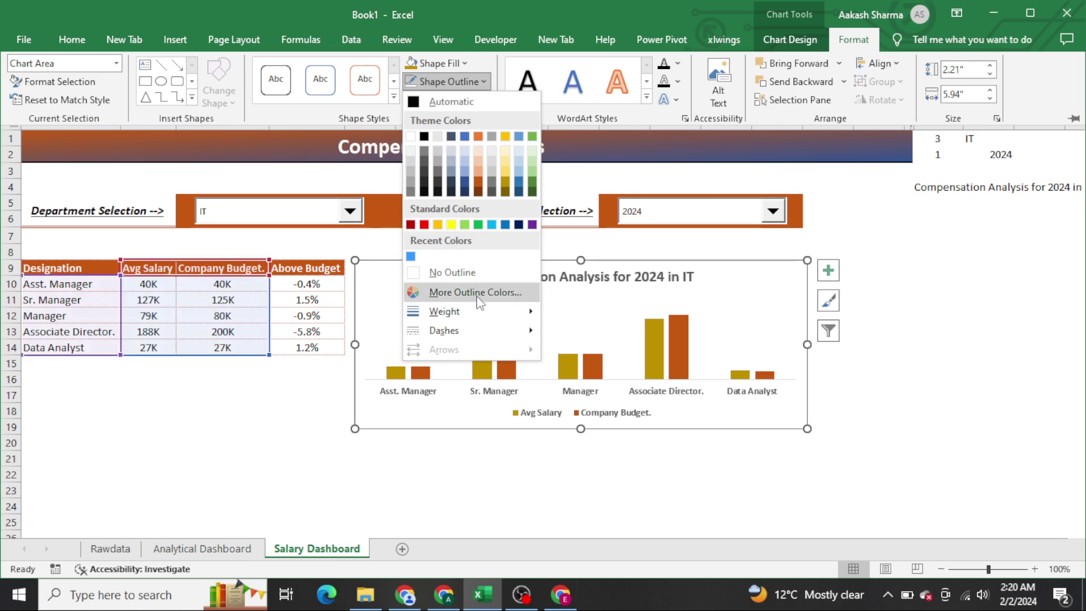
{"action": "left_click", "coordinate": [452, 273]}
{"action": "left_click", "coordinate": [313, 375]}
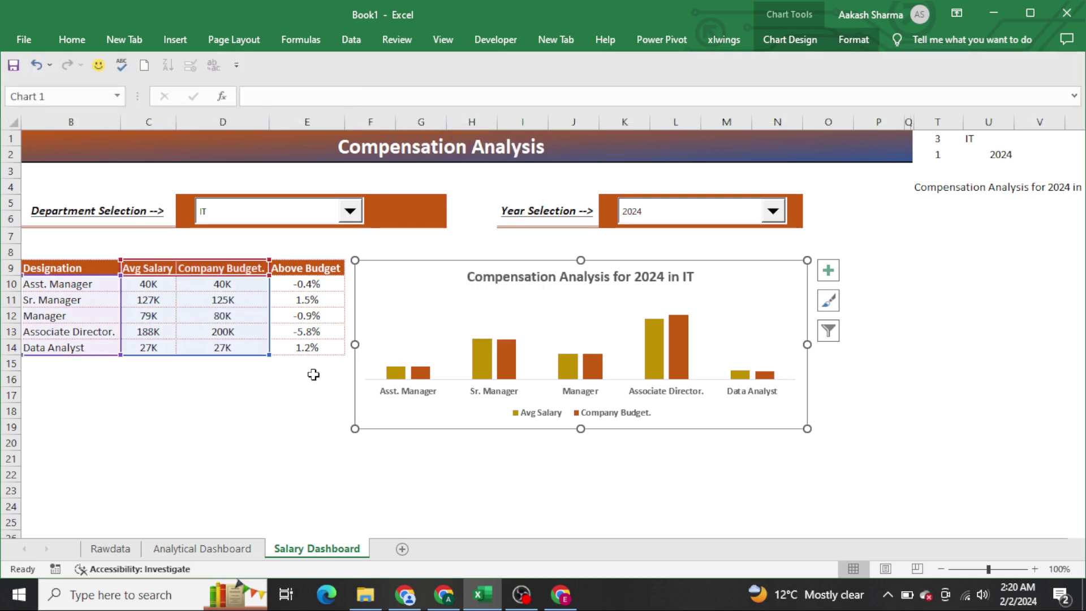
{"action": "key", "text": "Home"}
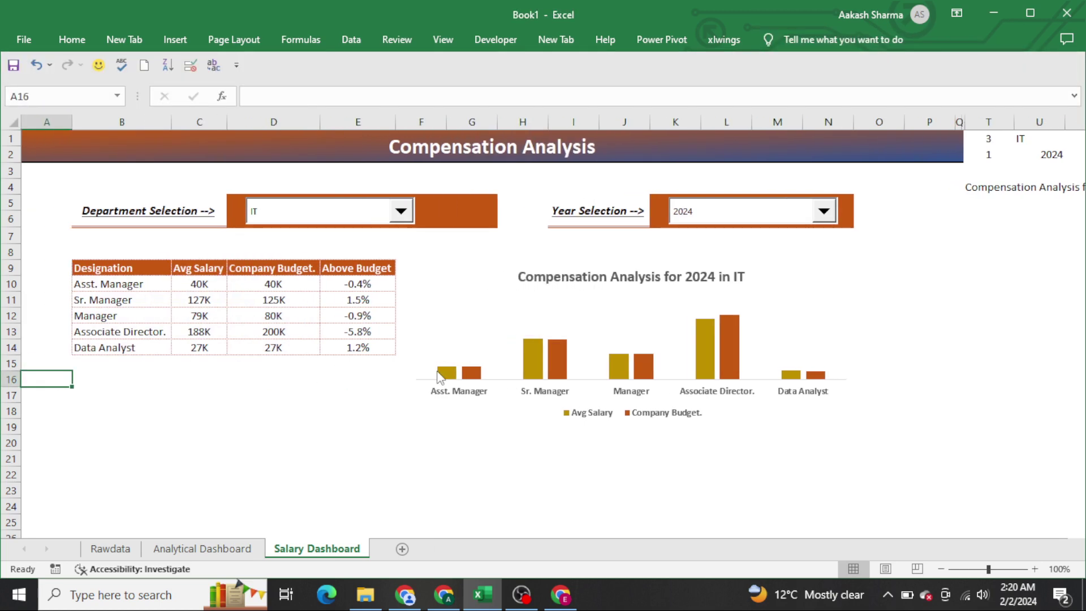
Make the chart taller and shift it slightly right and up.
{"action": "left_click", "coordinate": [440, 377]}
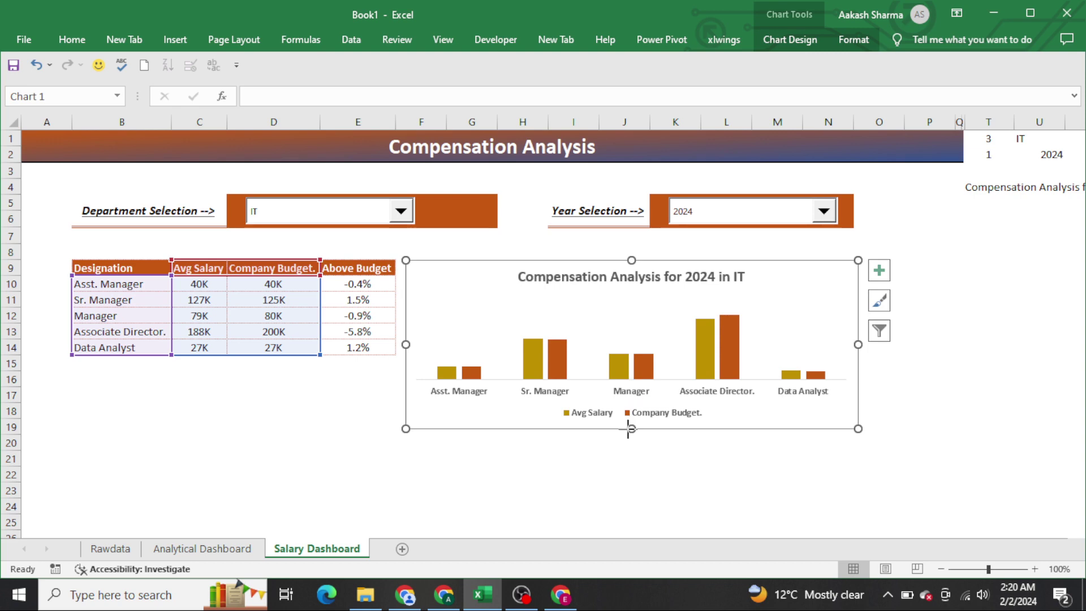
{"action": "left_click_drag", "start_coordinate": [628, 428], "coordinate": [630, 474]}
{"action": "left_click_drag", "start_coordinate": [786, 256], "coordinate": [793, 250]}
{"action": "left_click", "coordinate": [382, 375]}
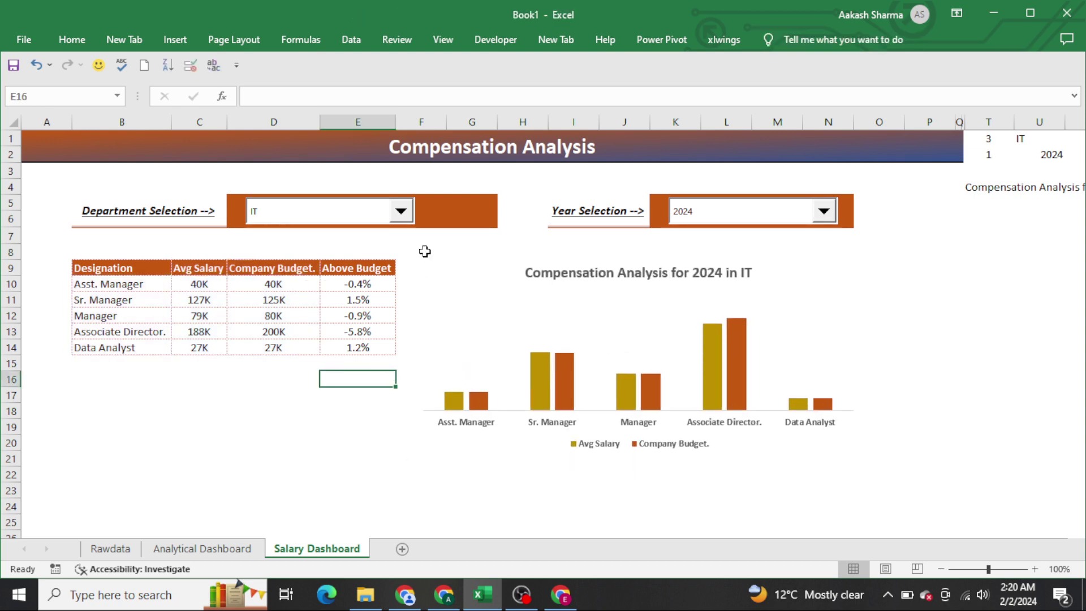
Set the Department dropdown to BI and the Year dropdown to 2023.
{"action": "left_click", "coordinate": [400, 211]}
{"action": "left_click", "coordinate": [368, 229]}
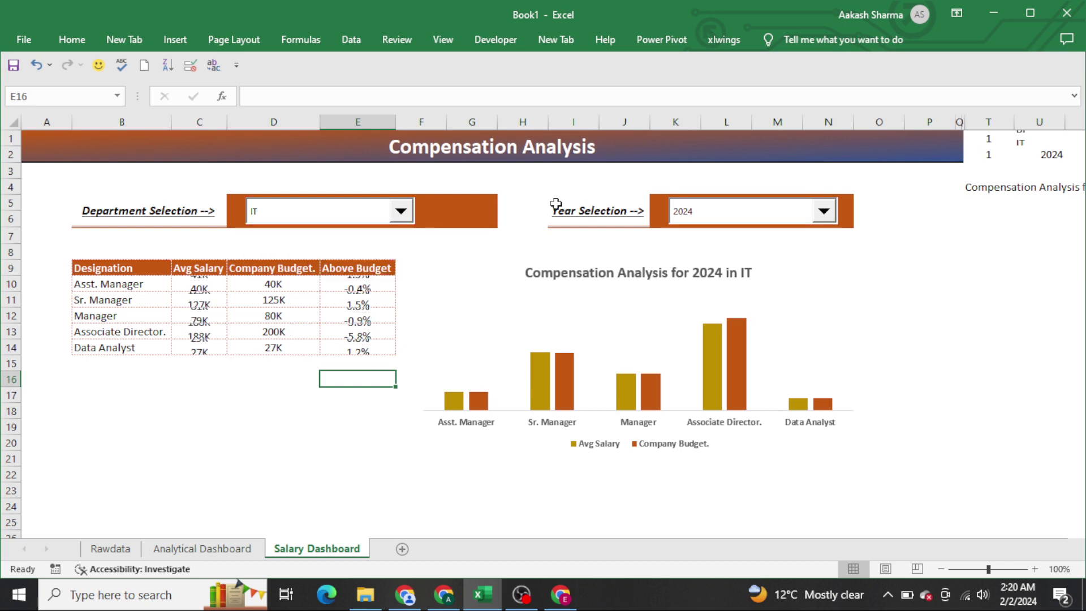
{"action": "left_click", "coordinate": [688, 215]}
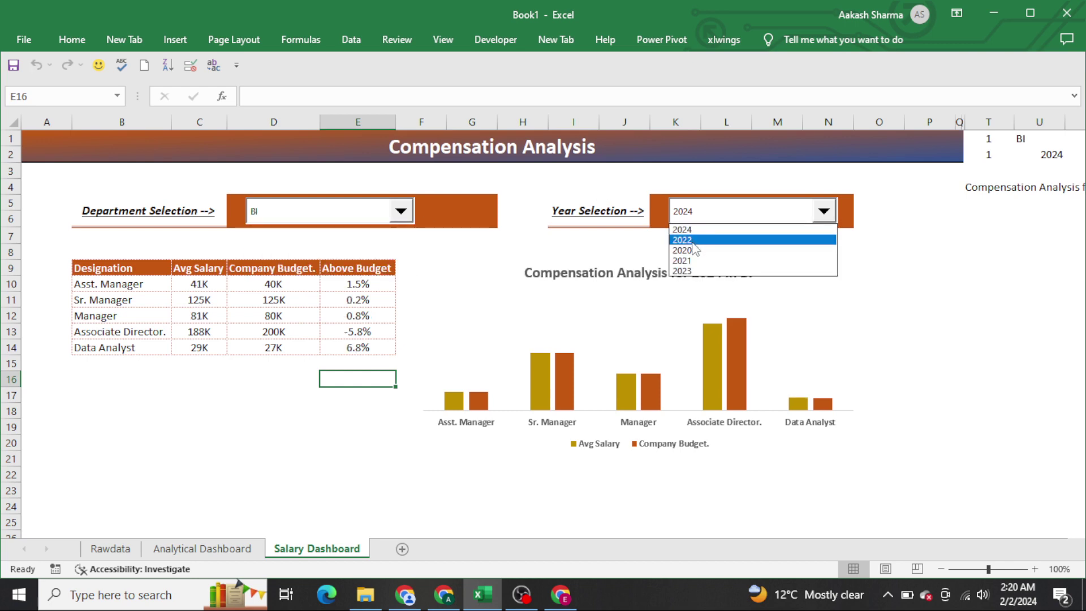
{"action": "left_click", "coordinate": [685, 271]}
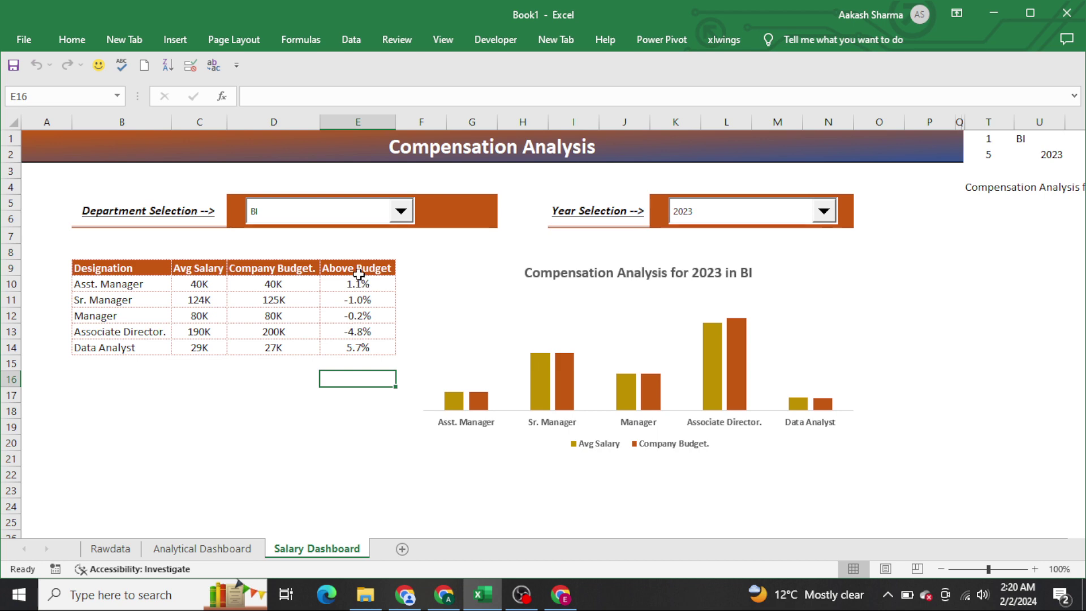
Select the designation rows B10:E14 and start a new conditional formatting rule.
{"action": "left_click_drag", "start_coordinate": [358, 275], "coordinate": [161, 322]}
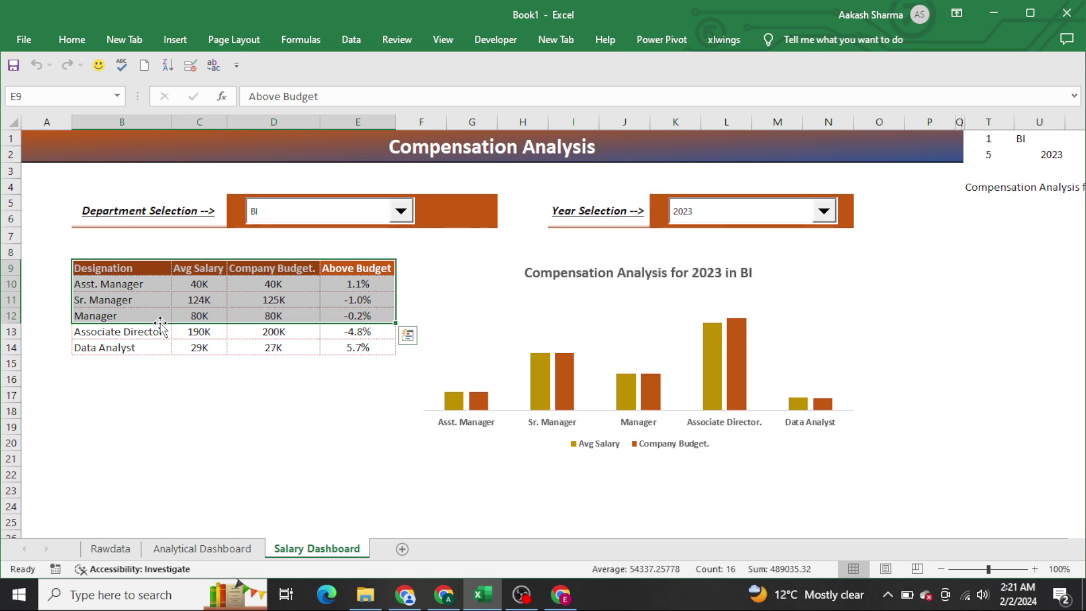
{"action": "left_click_drag", "start_coordinate": [359, 284], "coordinate": [160, 322]}
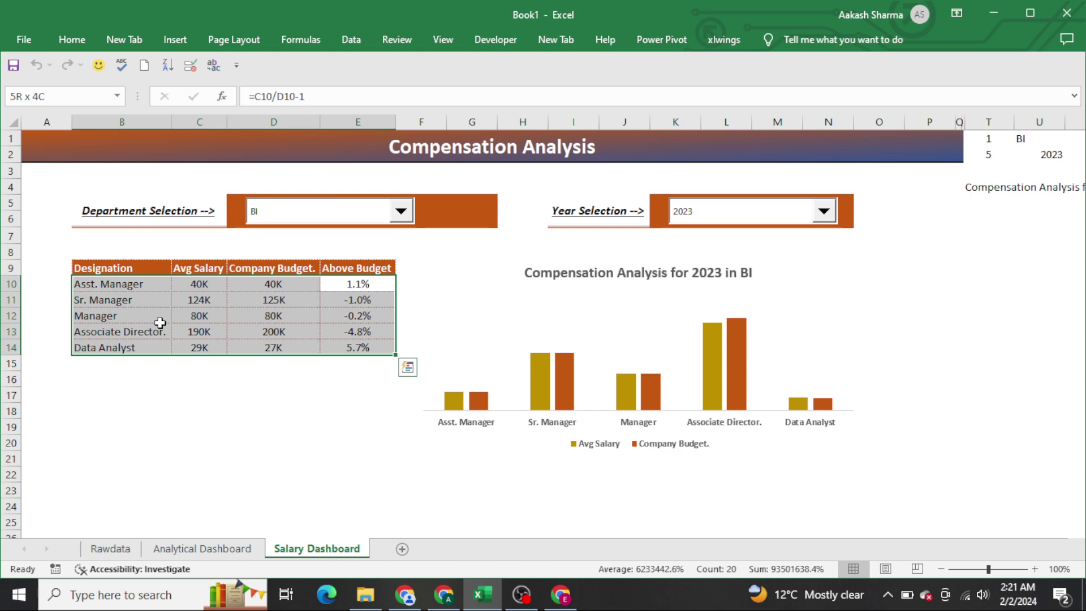
{"action": "key", "text": "alt+h"}
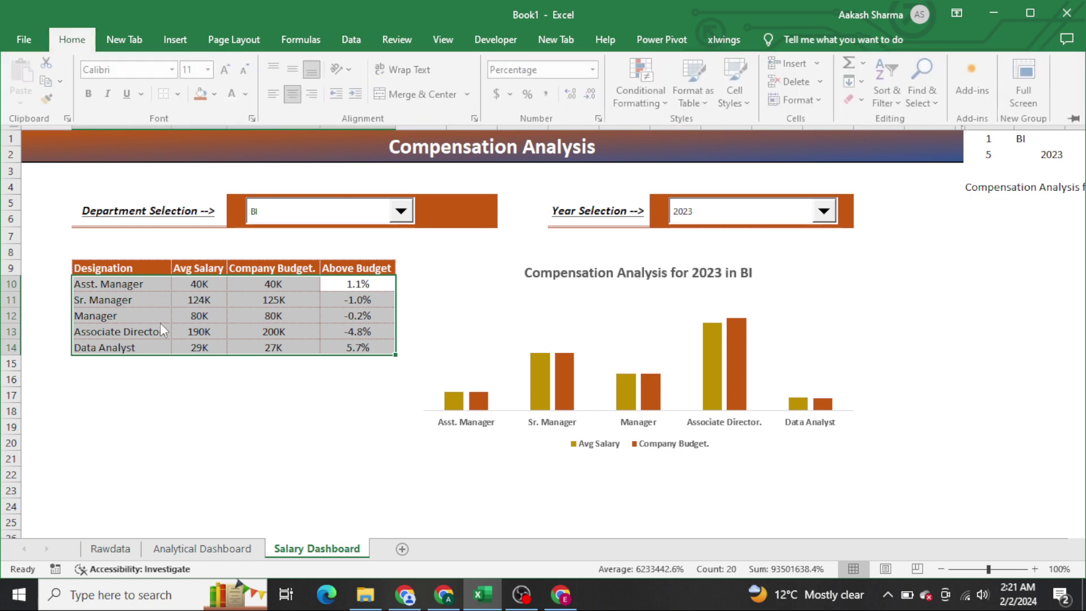
{"action": "key", "text": "l"}
{"action": "key", "text": "n"}
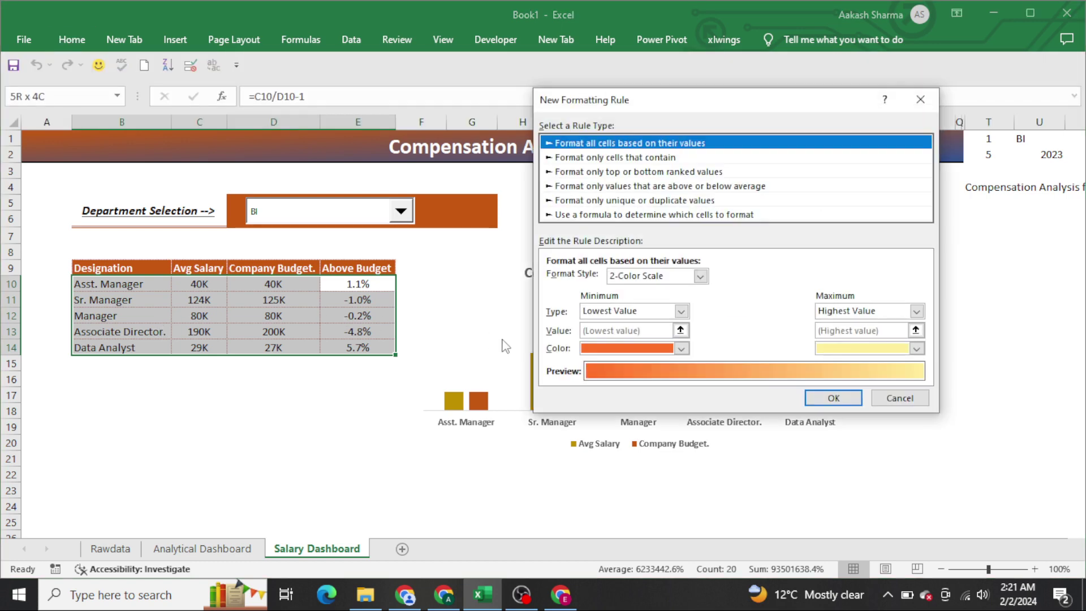
Choose a formula-based rule and enter =$E10>0%, locking column E.
{"action": "left_click", "coordinate": [656, 215]}
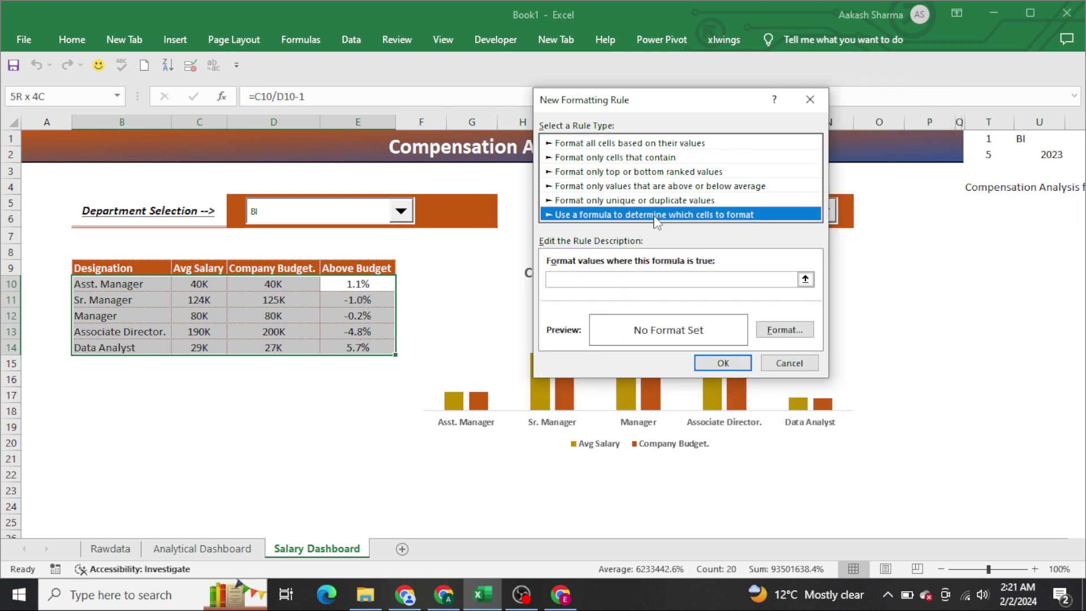
{"action": "left_click", "coordinate": [666, 282]}
{"action": "type", "text": "="}
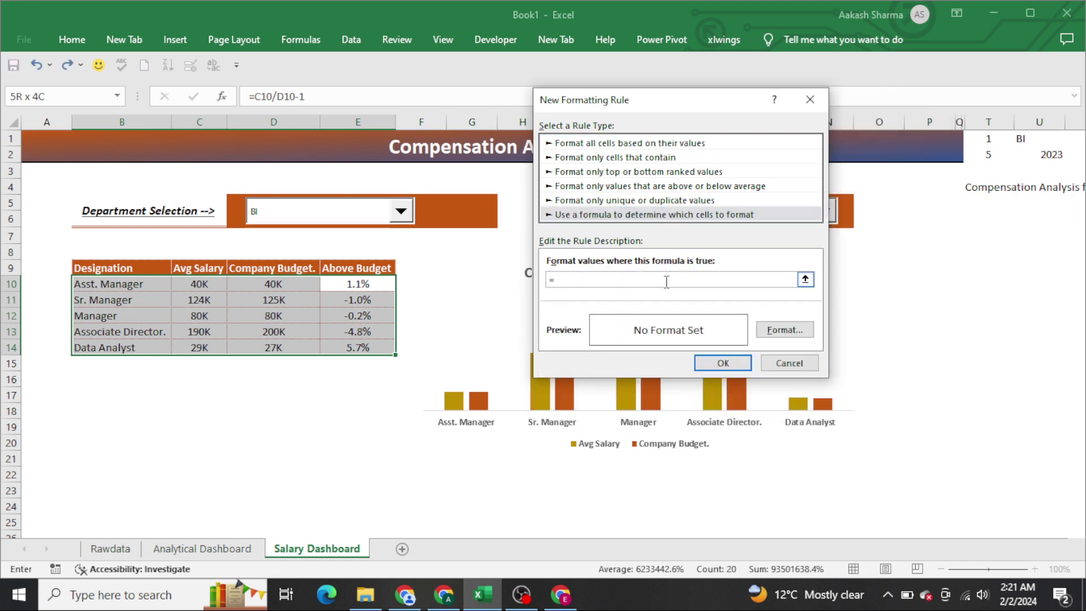
{"action": "left_click", "coordinate": [363, 287]}
{"action": "key", "text": "F4"}
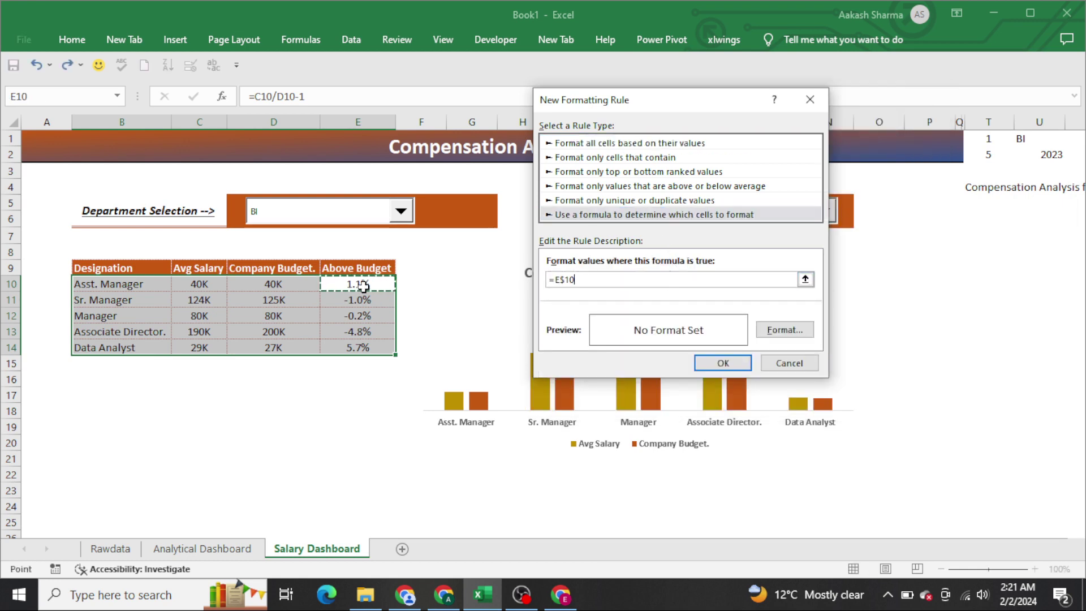
{"action": "key", "text": "F4"}
{"action": "type", "text": ">0%"}
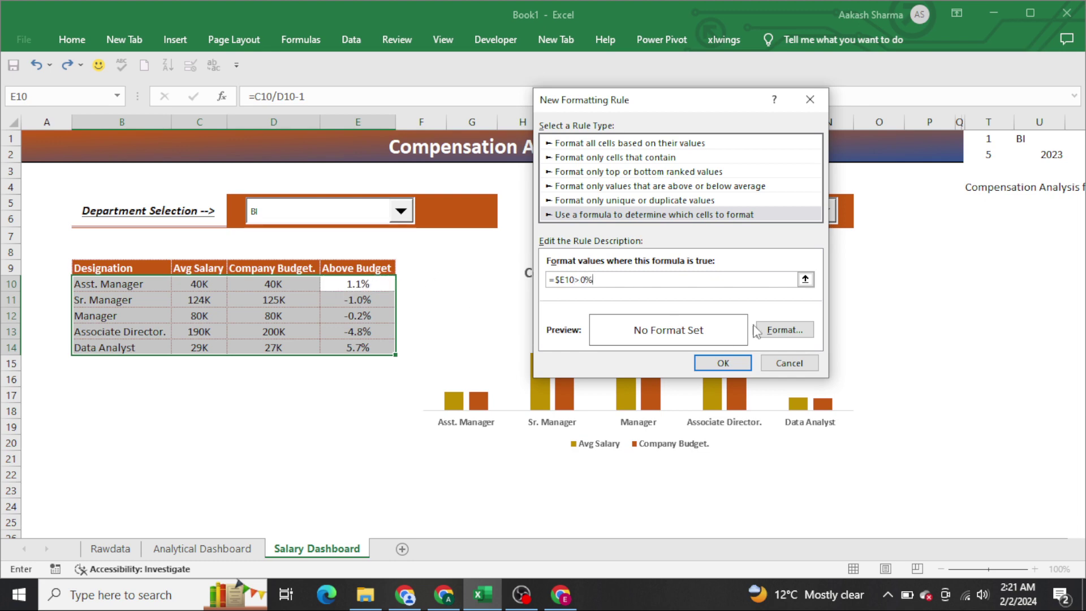
Format matching rows with a red fill and bold white font, and confirm the rule.
{"action": "left_click", "coordinate": [782, 333]}
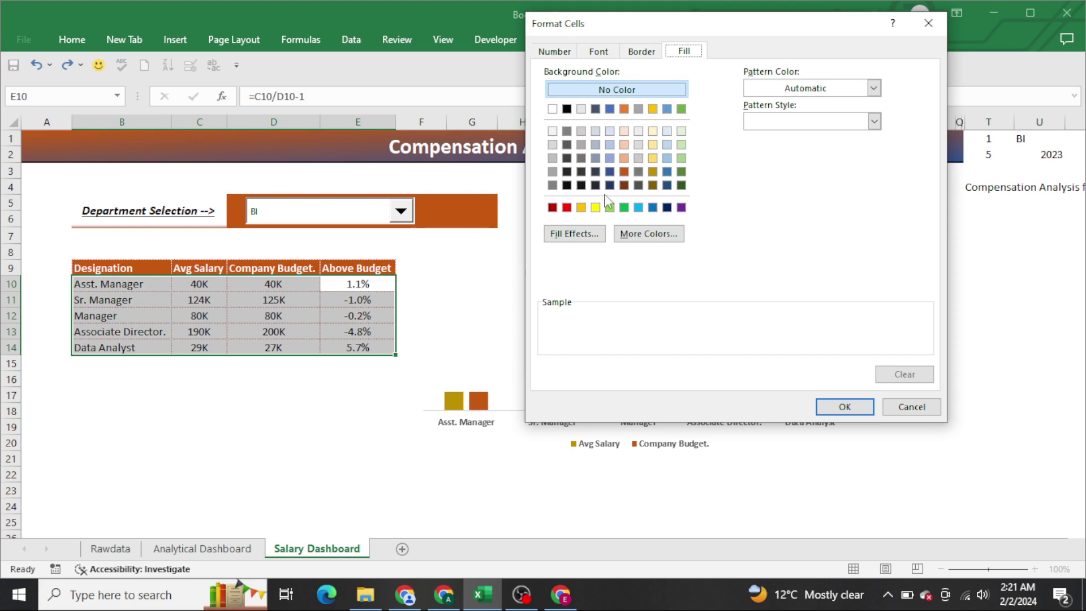
{"action": "left_click", "coordinate": [566, 207]}
{"action": "left_click", "coordinate": [599, 51]}
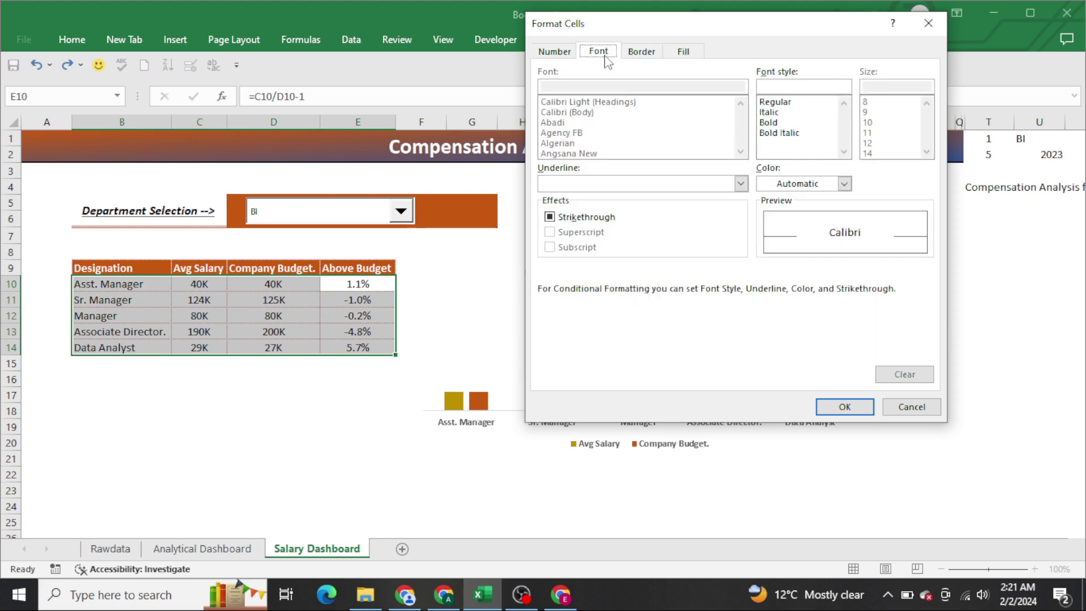
{"action": "left_click", "coordinate": [775, 122]}
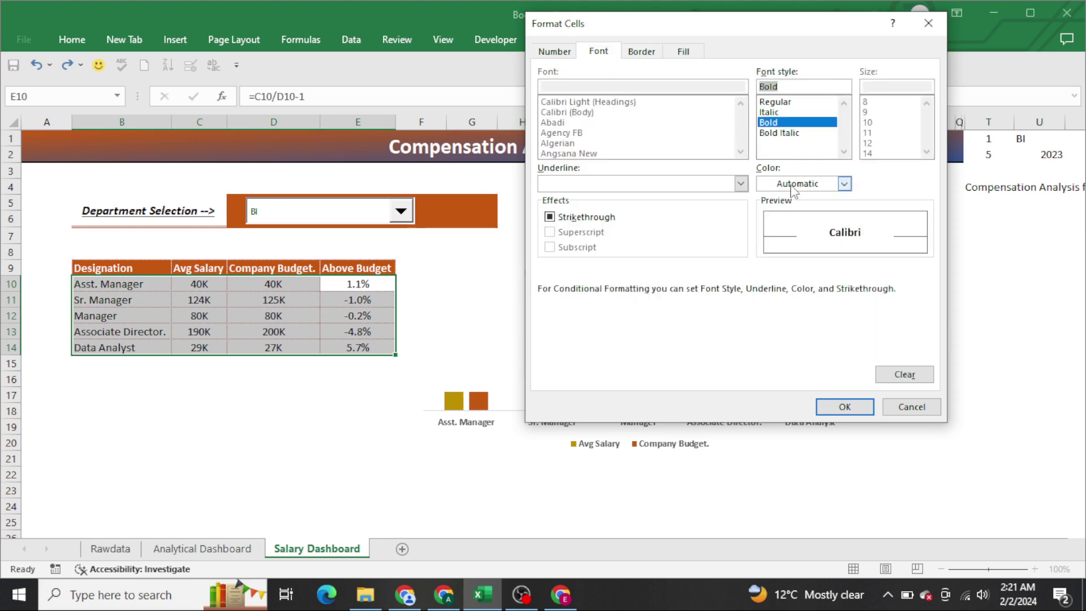
{"action": "left_click", "coordinate": [844, 183]}
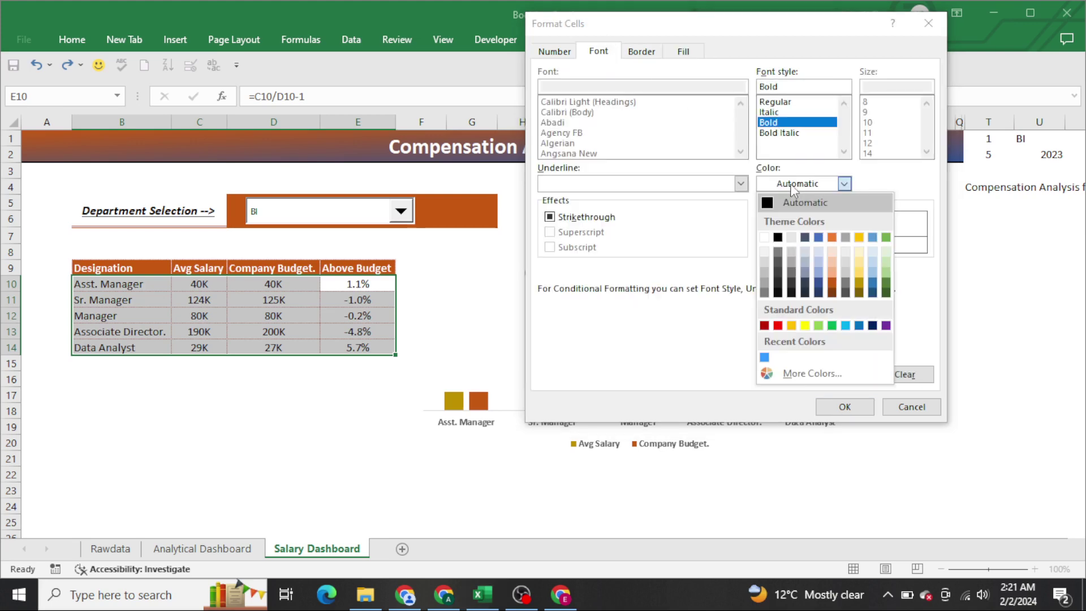
{"action": "left_click", "coordinate": [765, 237]}
{"action": "left_click", "coordinate": [844, 406]}
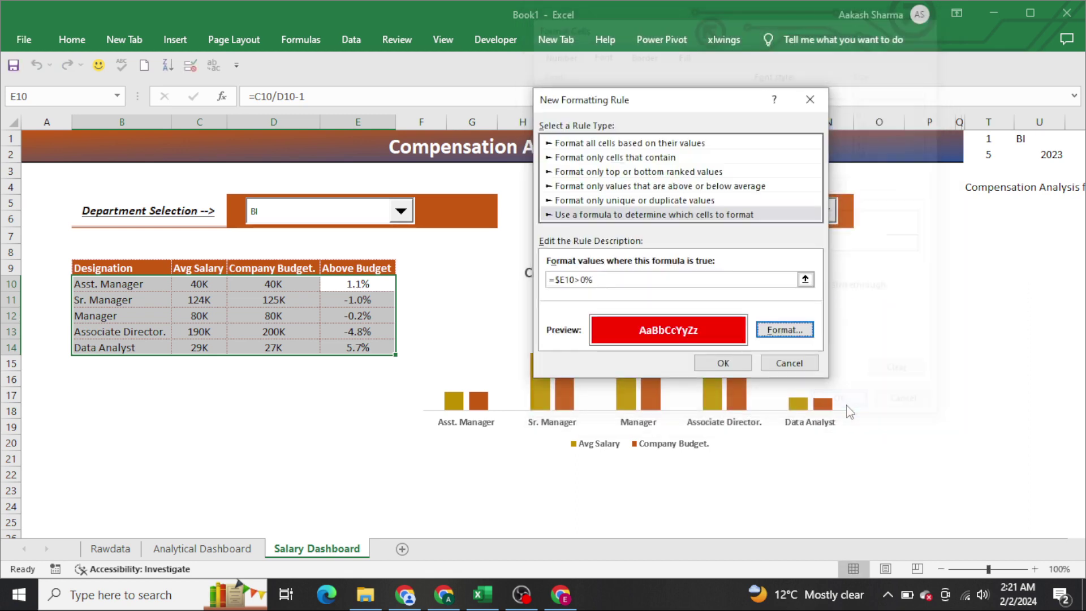
{"action": "left_click", "coordinate": [727, 363]}
{"action": "left_click", "coordinate": [362, 410]}
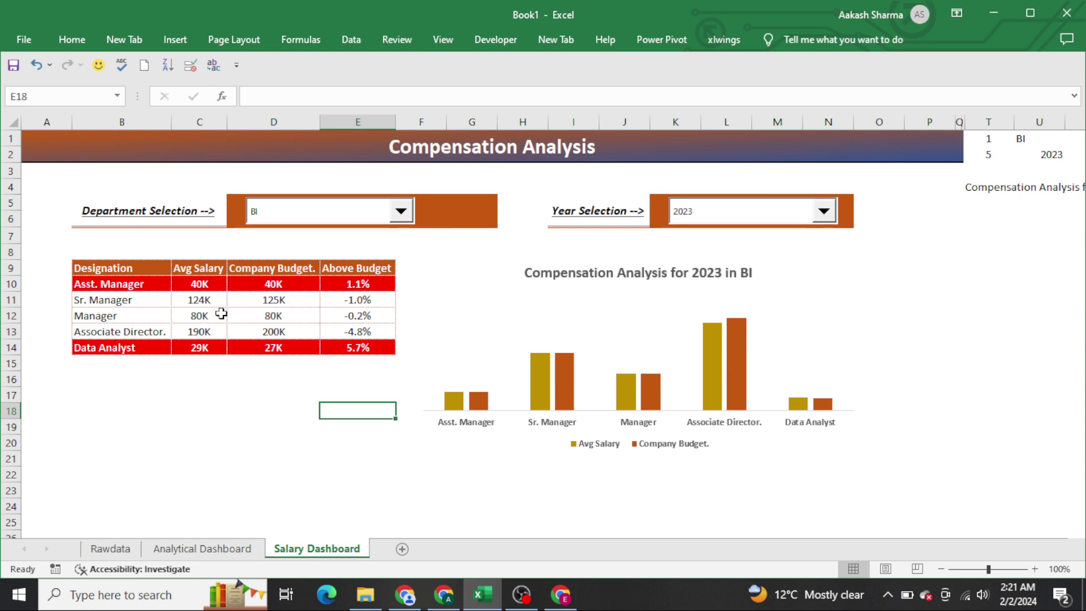
Inspect the budget cells in row 10 and the Data Analyst row.
{"action": "left_click_drag", "start_coordinate": [374, 289], "coordinate": [265, 284]}
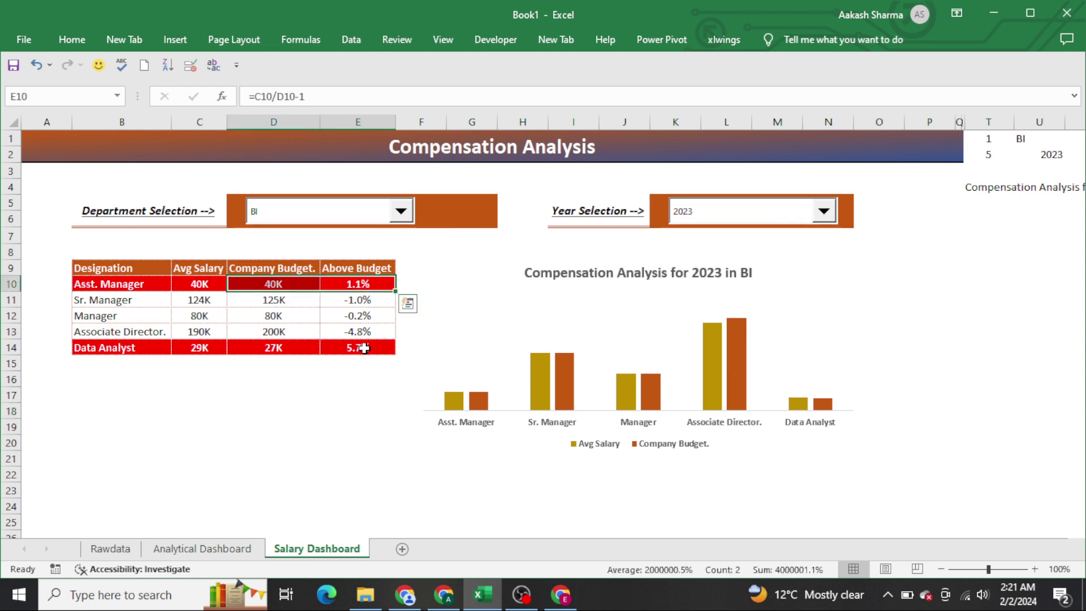
{"action": "left_click_drag", "start_coordinate": [364, 348], "coordinate": [235, 348]}
{"action": "left_click", "coordinate": [237, 373]}
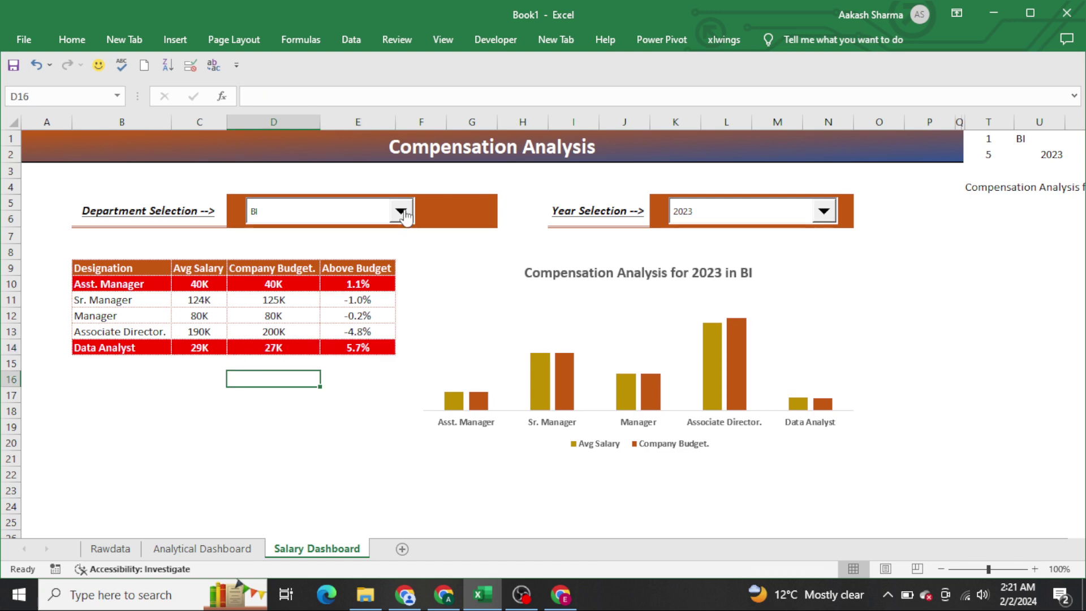
Change the Department Selection to HR, then to OPS, and select the compensation chart.
{"action": "left_click", "coordinate": [374, 220]}
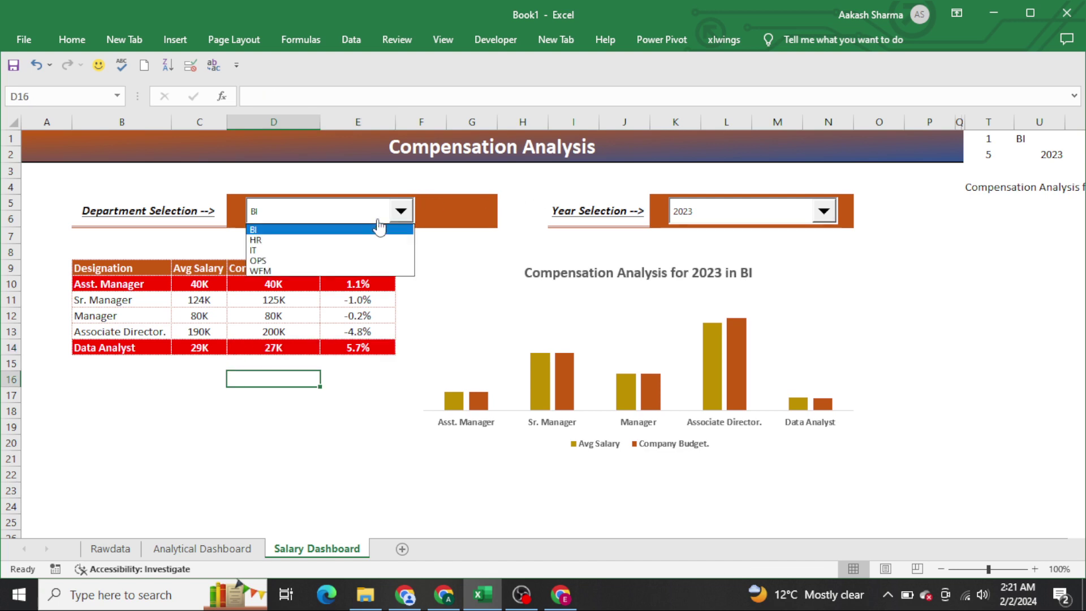
{"action": "left_click", "coordinate": [356, 242]}
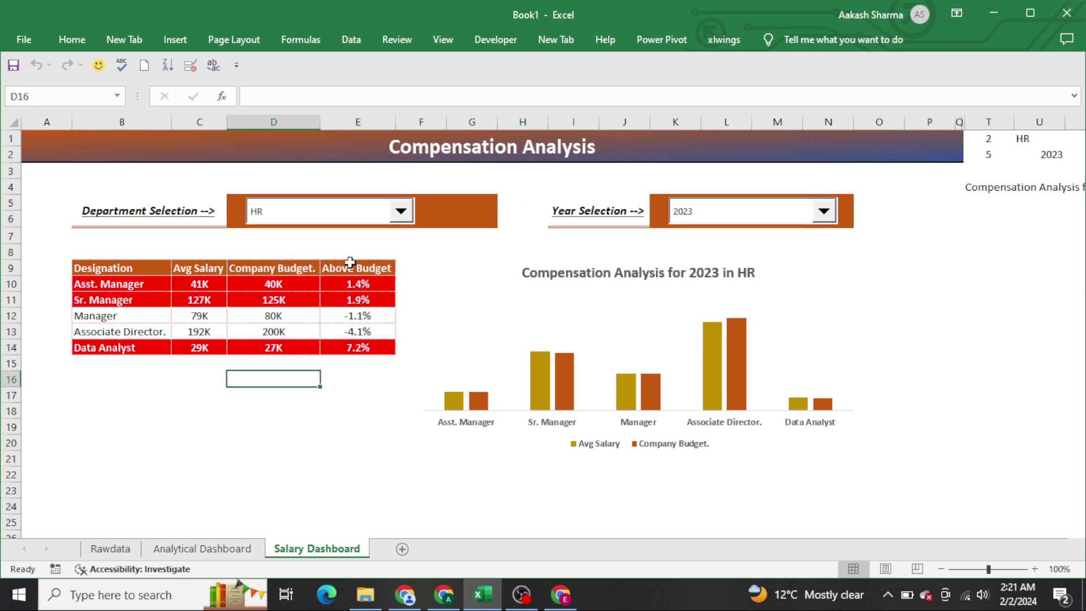
{"action": "left_click", "coordinate": [340, 227]}
{"action": "left_click", "coordinate": [333, 259]}
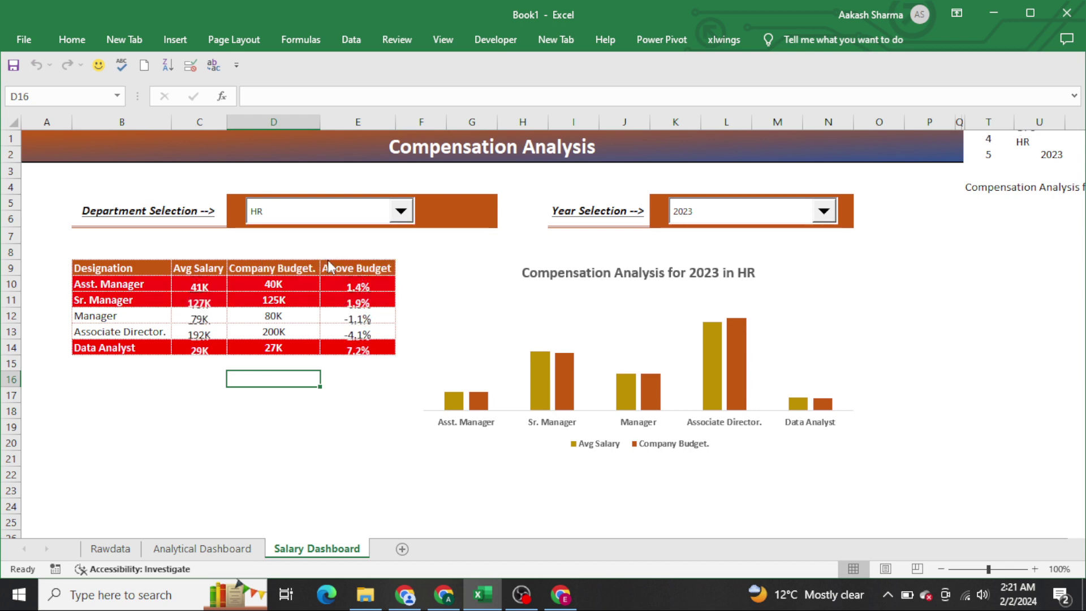
{"action": "left_click", "coordinate": [341, 318]}
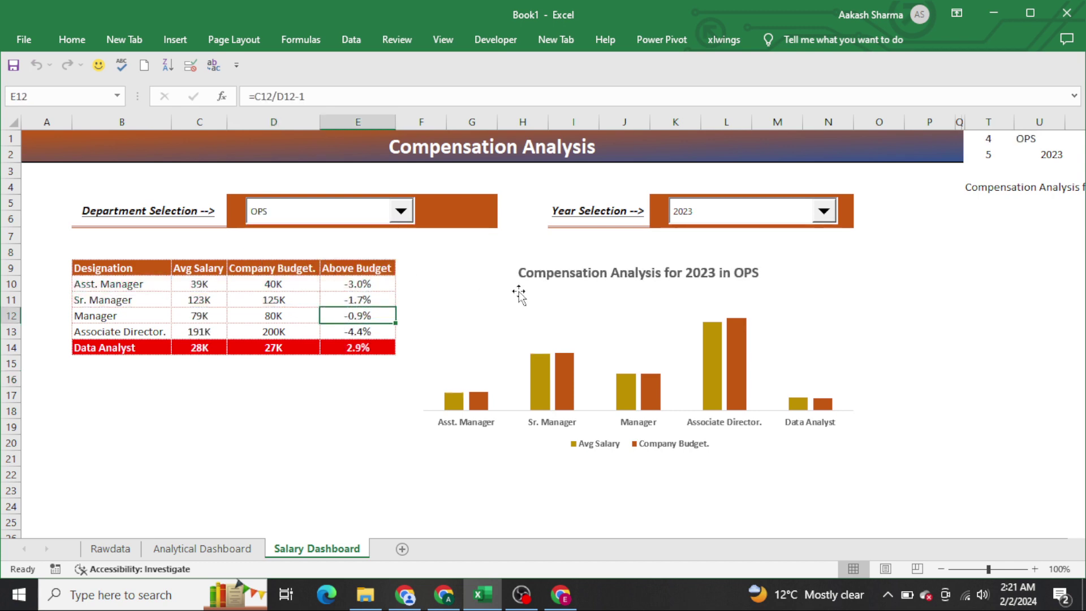
{"action": "left_click", "coordinate": [467, 308]}
Turn on Data Labels for the Company Budget and Avg Salary bars in the chart.
{"action": "left_click", "coordinate": [516, 263]}
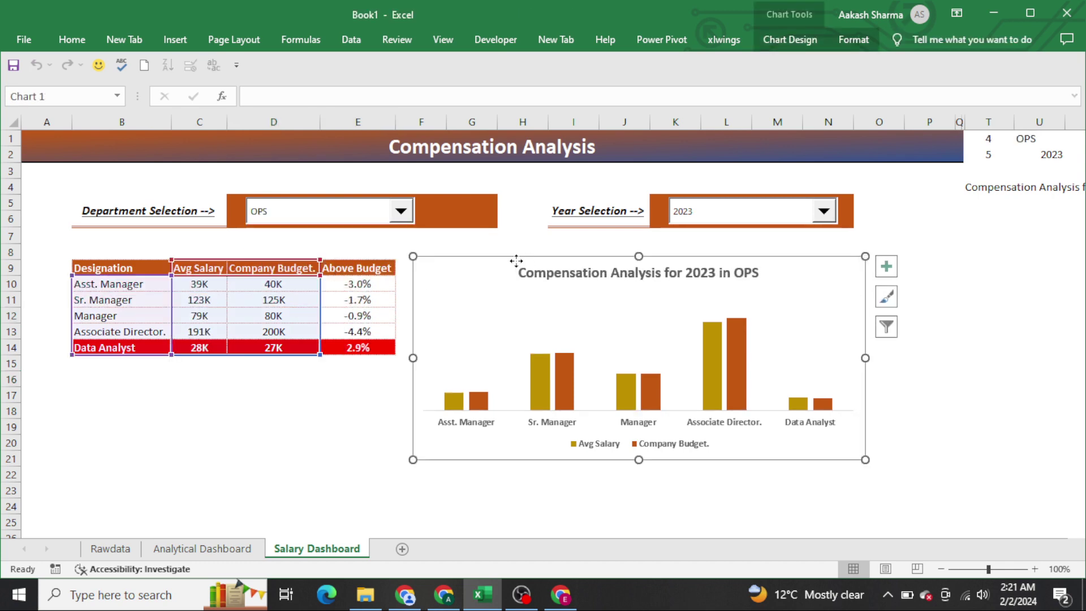
{"action": "left_click", "coordinate": [878, 263]}
{"action": "left_click", "coordinate": [879, 265]}
{"action": "left_click", "coordinate": [879, 274]}
{"action": "left_click", "coordinate": [925, 333]}
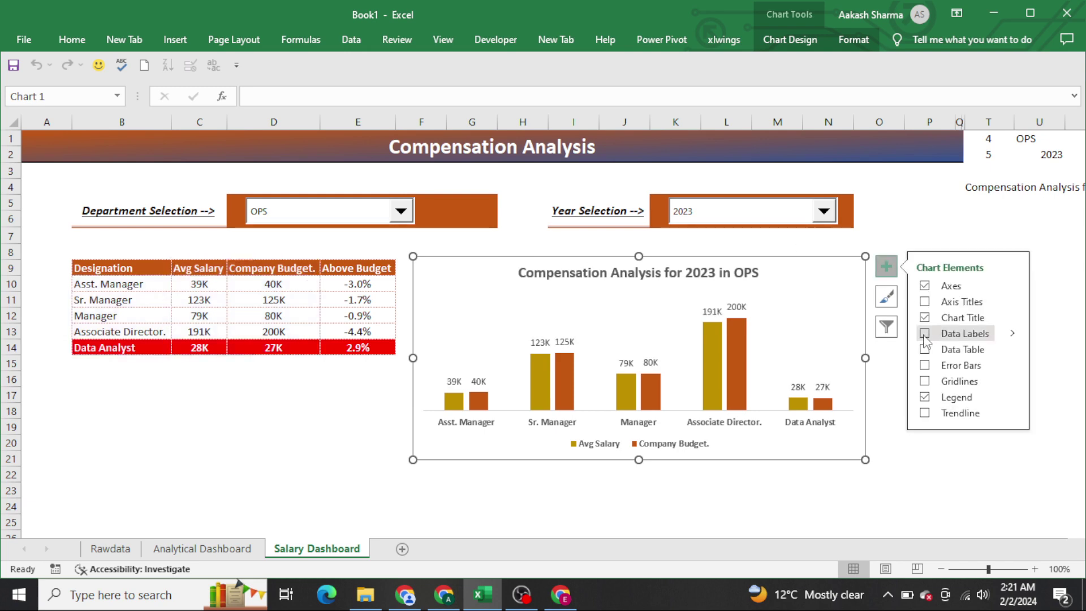
{"action": "left_click", "coordinate": [746, 307]}
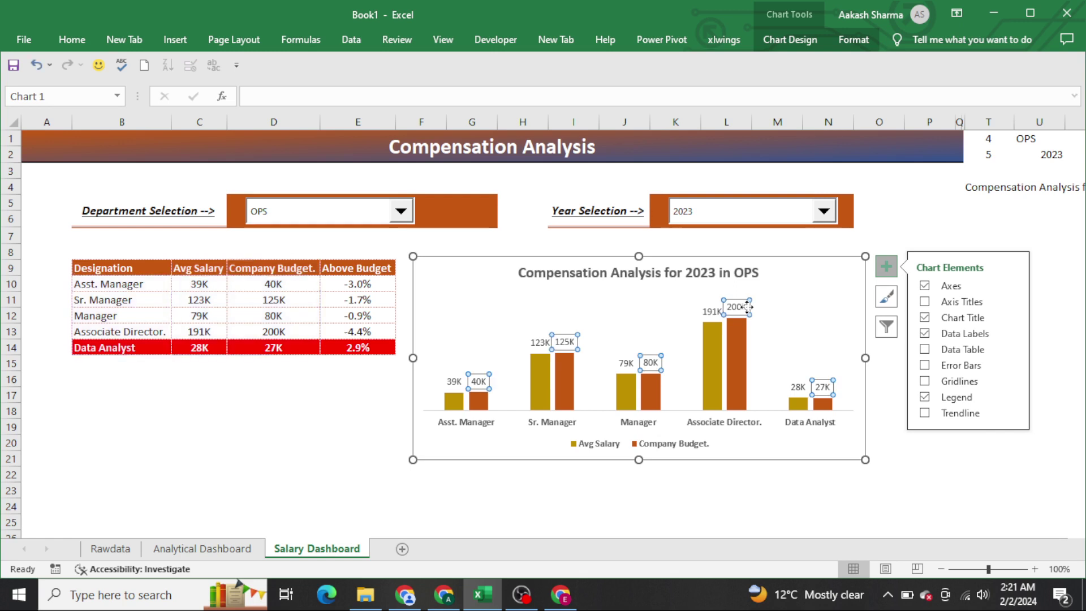
{"action": "left_click", "coordinate": [708, 312]}
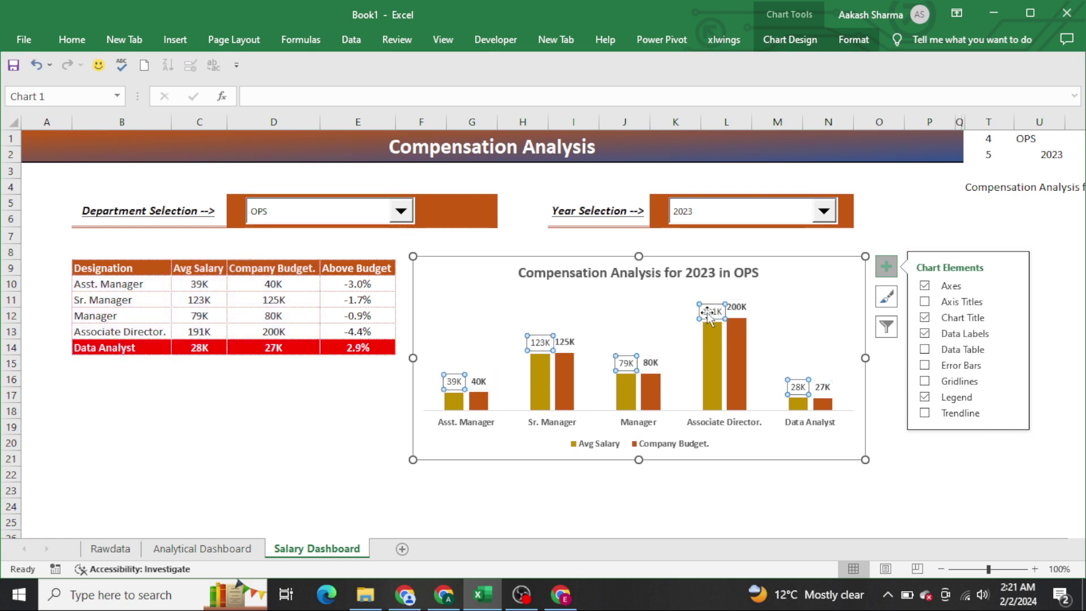
{"action": "left_click", "coordinate": [309, 443]}
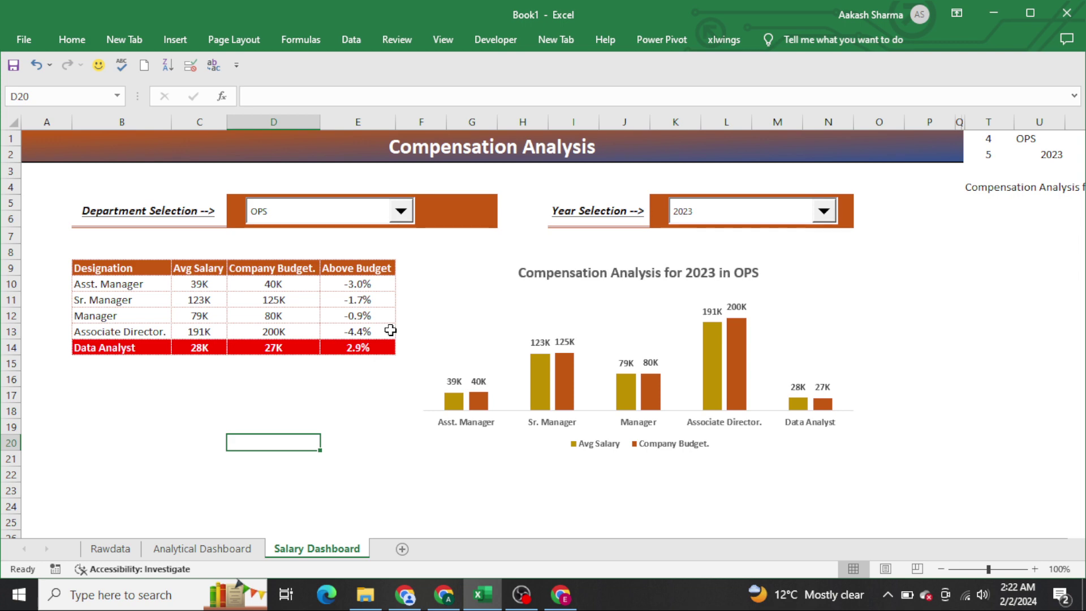
{"action": "key", "text": "ctrl+Page_Up"}
{"action": "key", "text": "ctrl+Page_Up"}
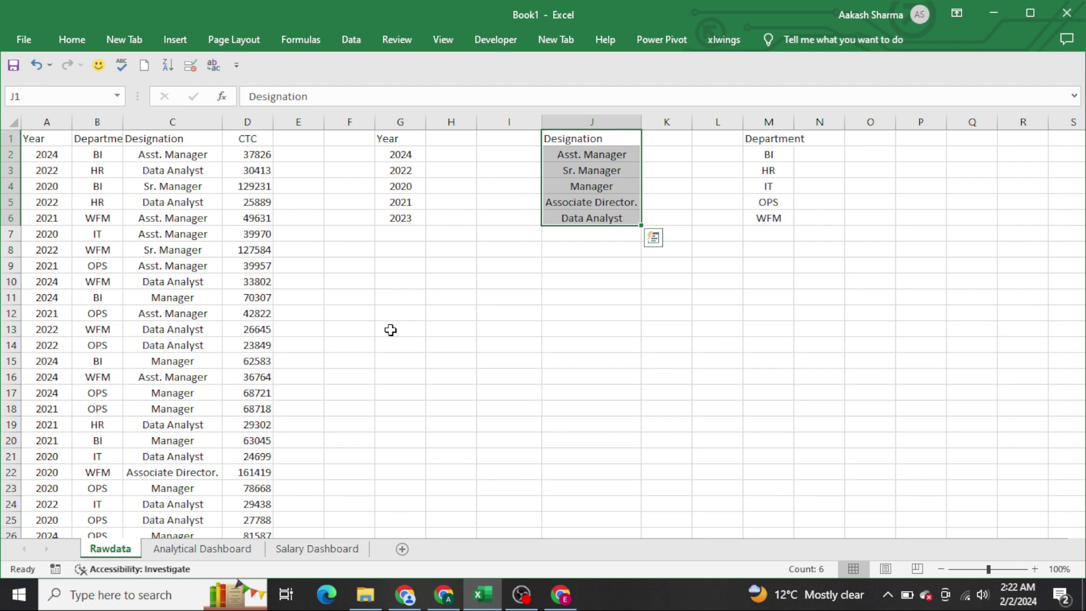
{"action": "key", "text": "ctrl+Page_Down"}
{"action": "key", "text": "ctrl+Page_Down"}
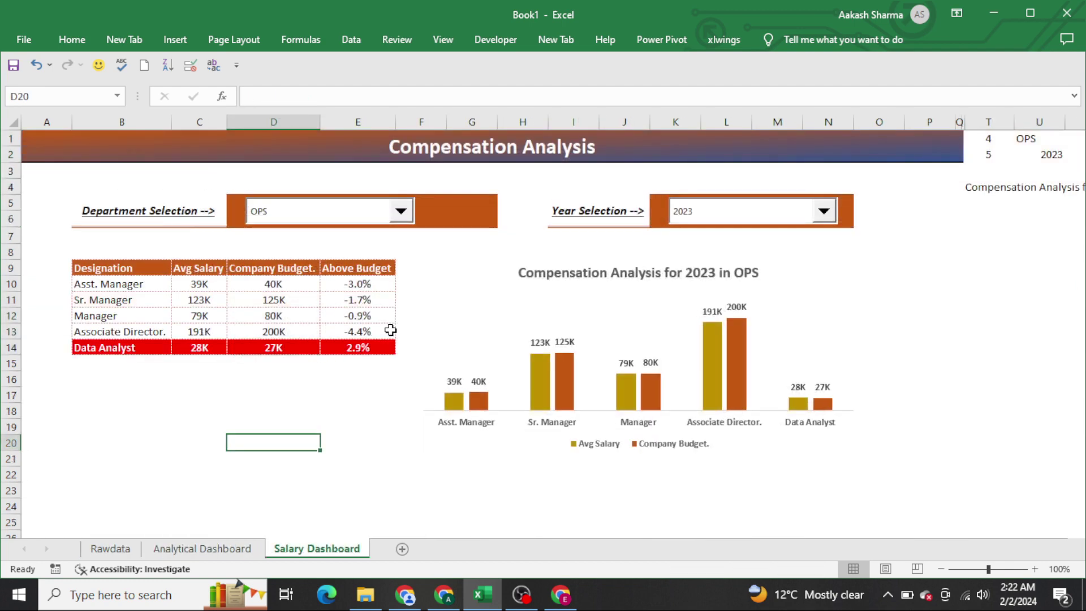
{"action": "key", "text": "ctrl+Page_Up"}
{"action": "key", "text": "ctrl+Page_Down"}
{"action": "left_click", "coordinate": [224, 296]}
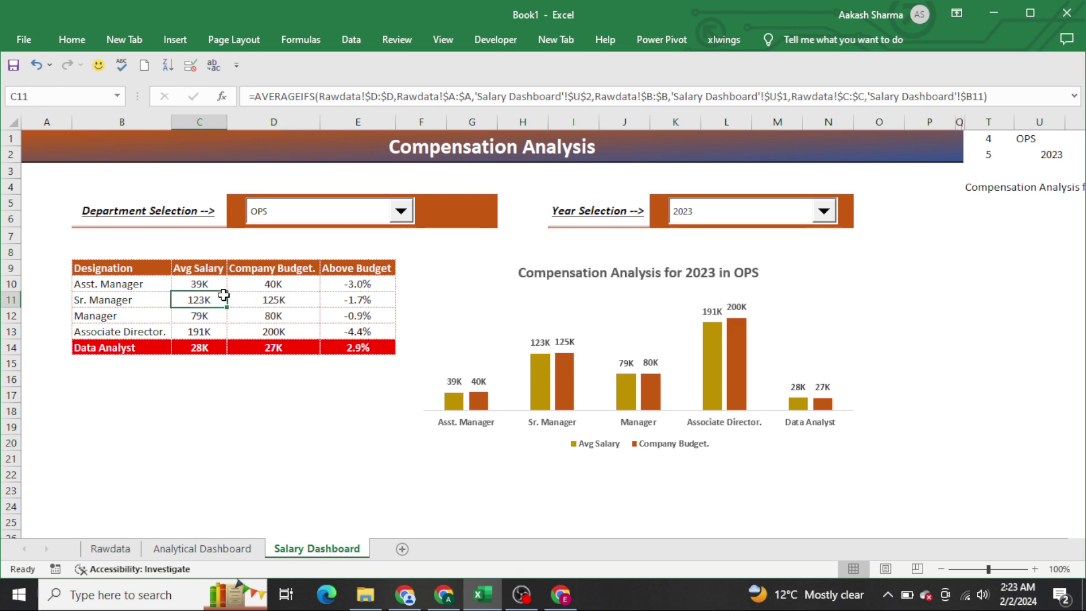